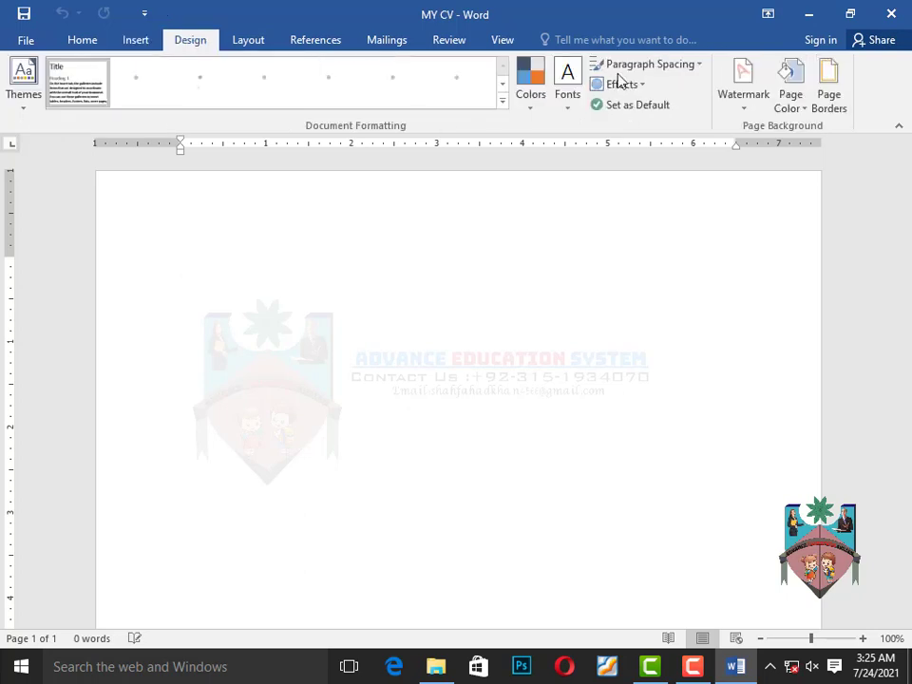
Add a triple-line box page border to the whole document
click(825, 90)
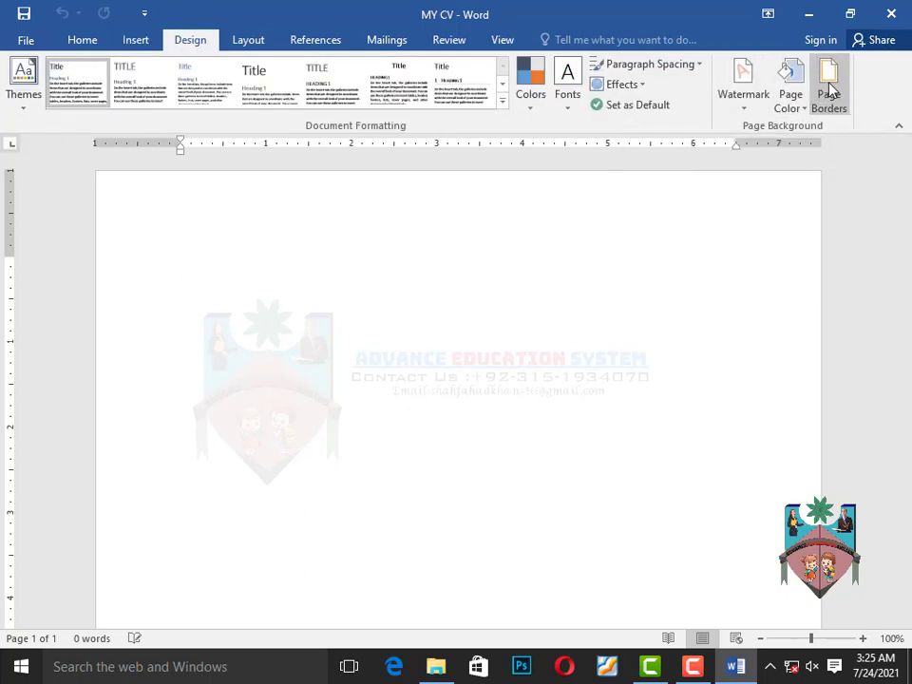
drag(450, 235, 450, 245)
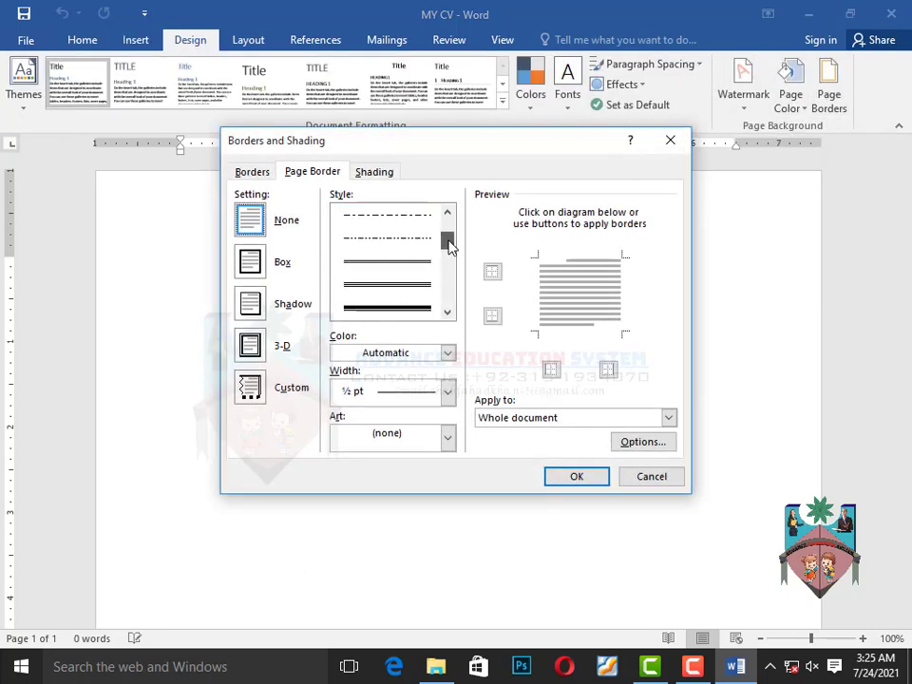
click(399, 284)
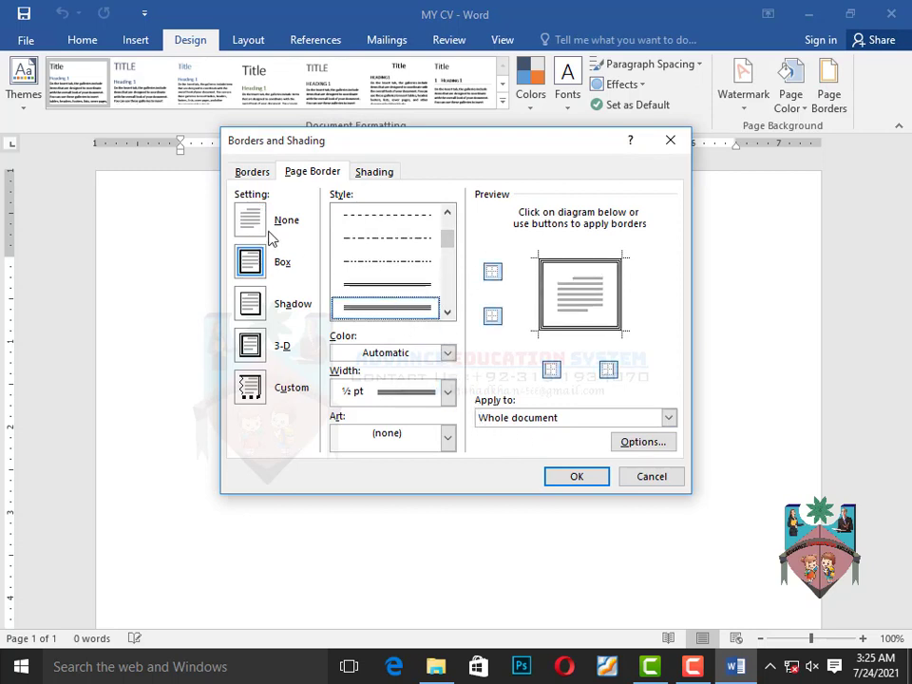
click(577, 477)
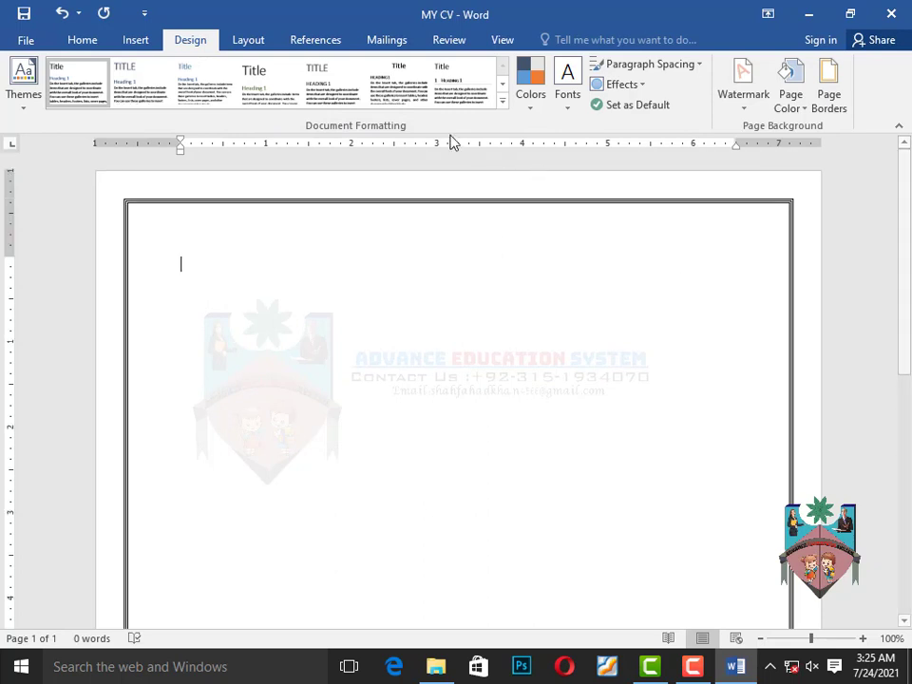
Apply a custom picture watermark using the quill image download.jpg from the Desktop, with automatic scale and washout
click(747, 86)
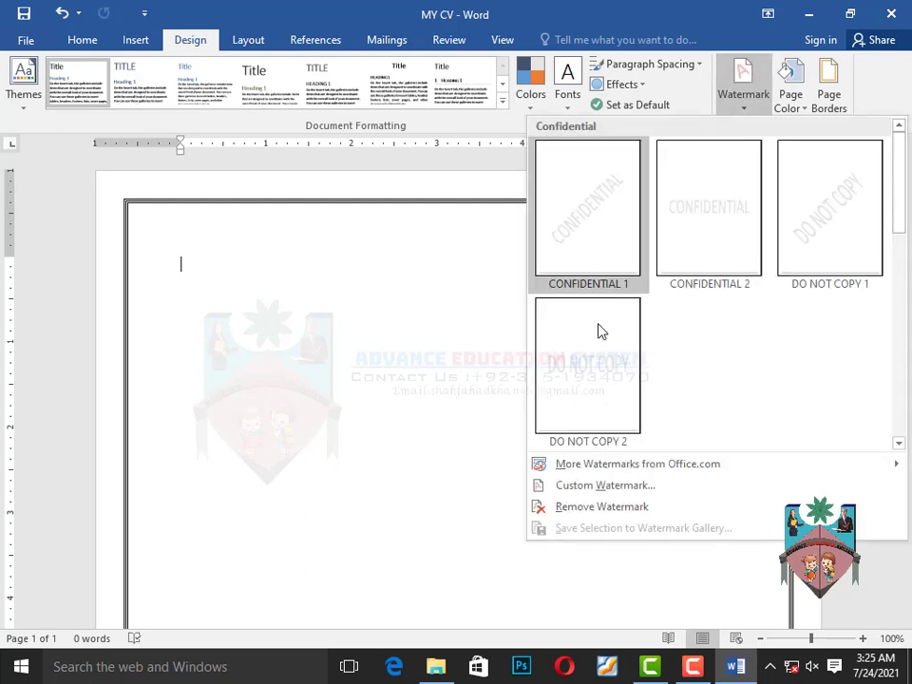
click(605, 485)
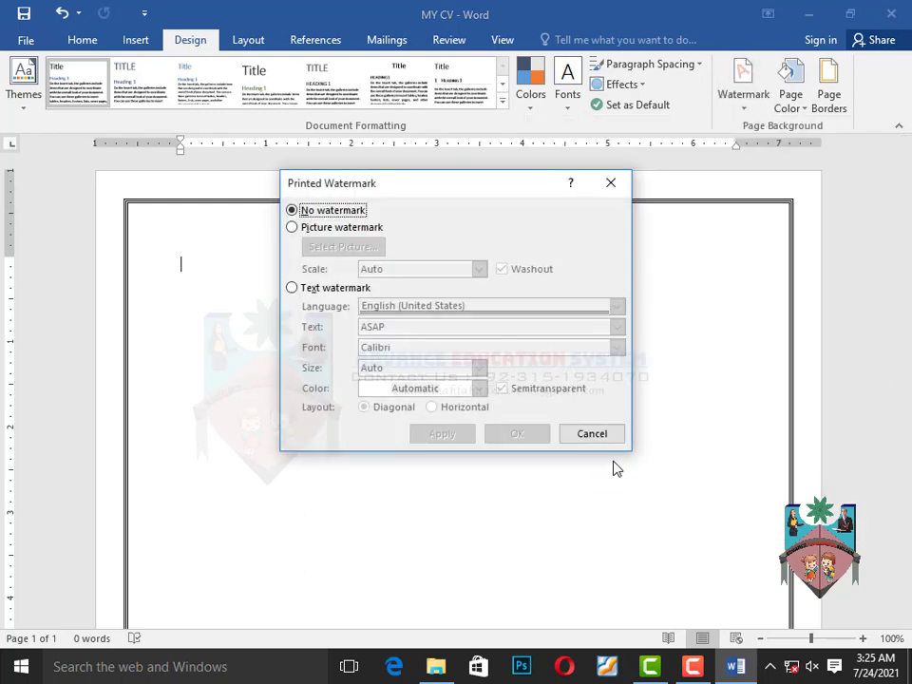
click(293, 228)
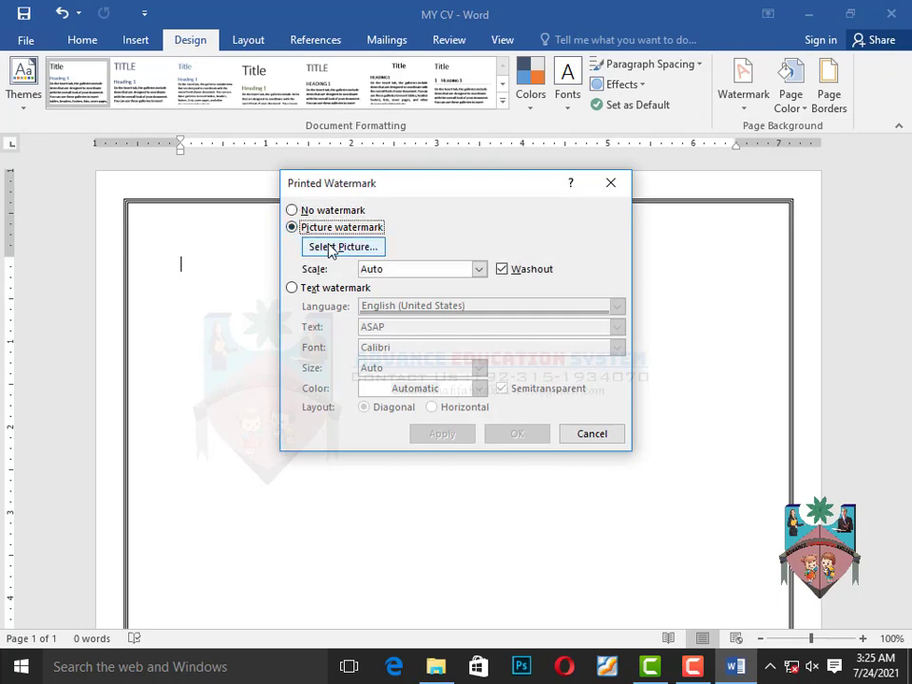
click(330, 247)
click(473, 378)
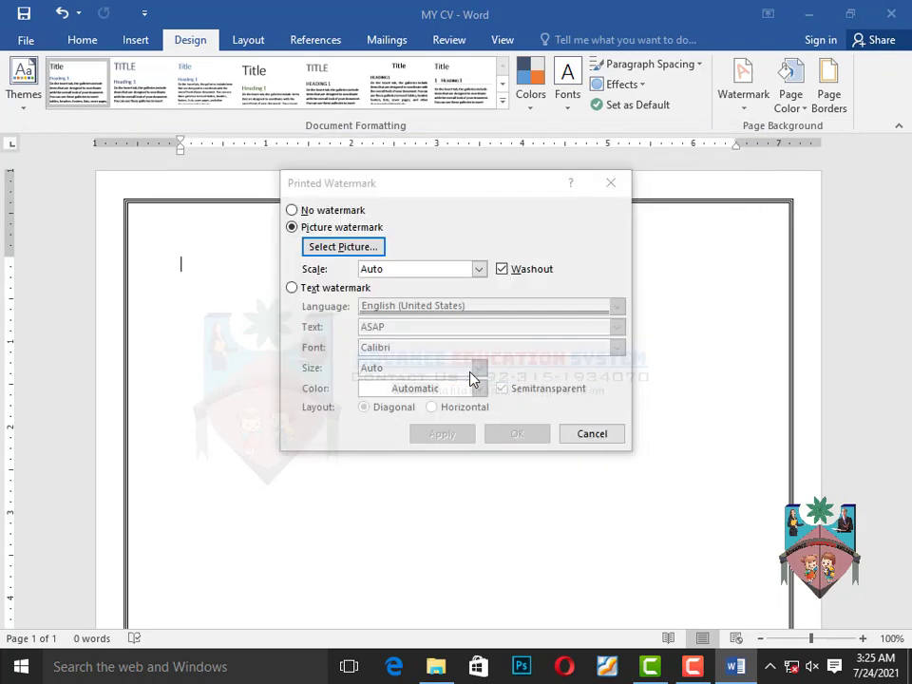
click(347, 319)
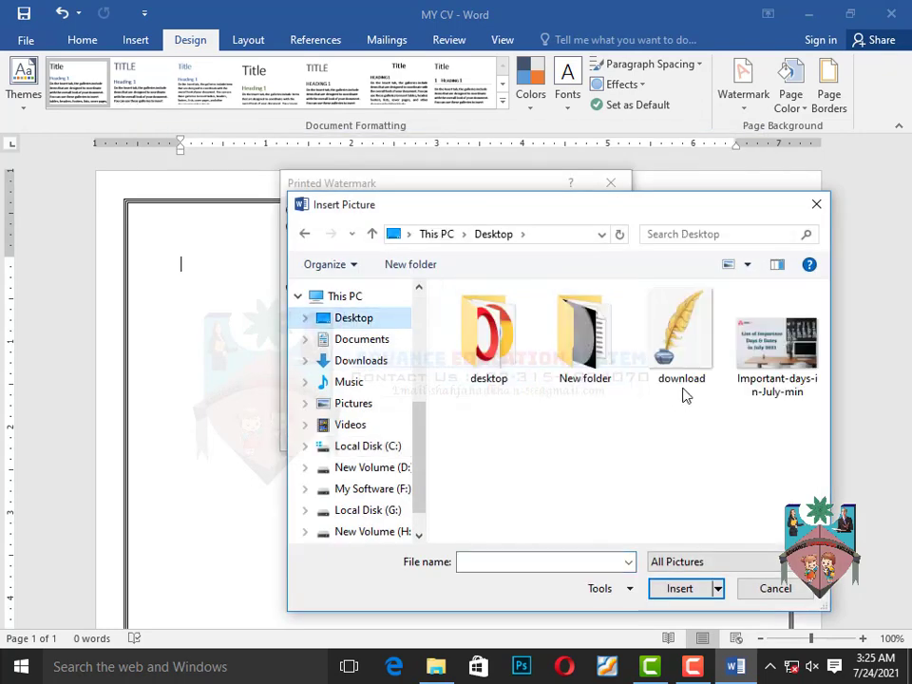
click(665, 339)
click(678, 590)
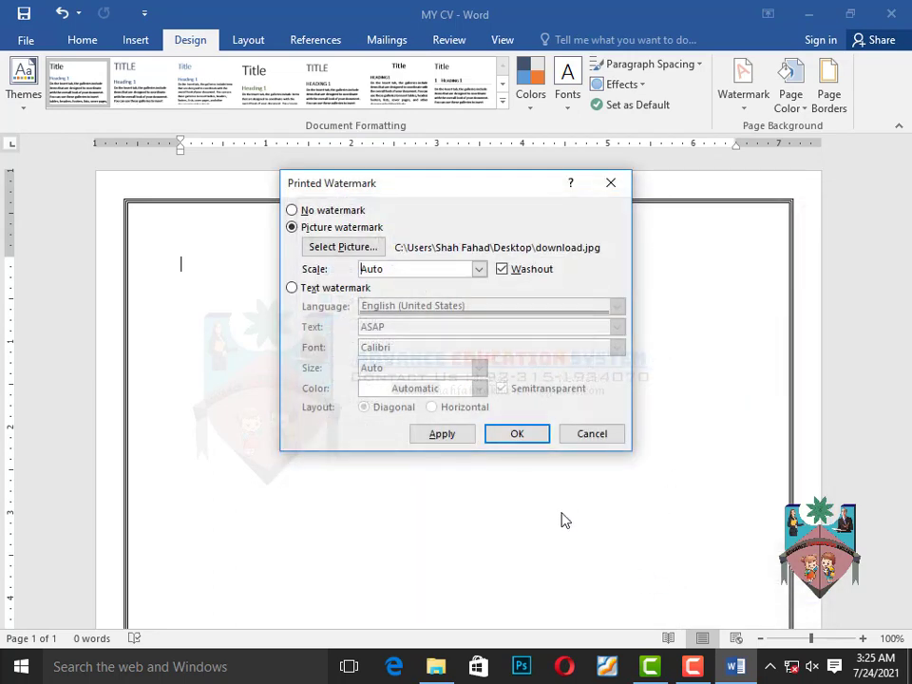
click(518, 434)
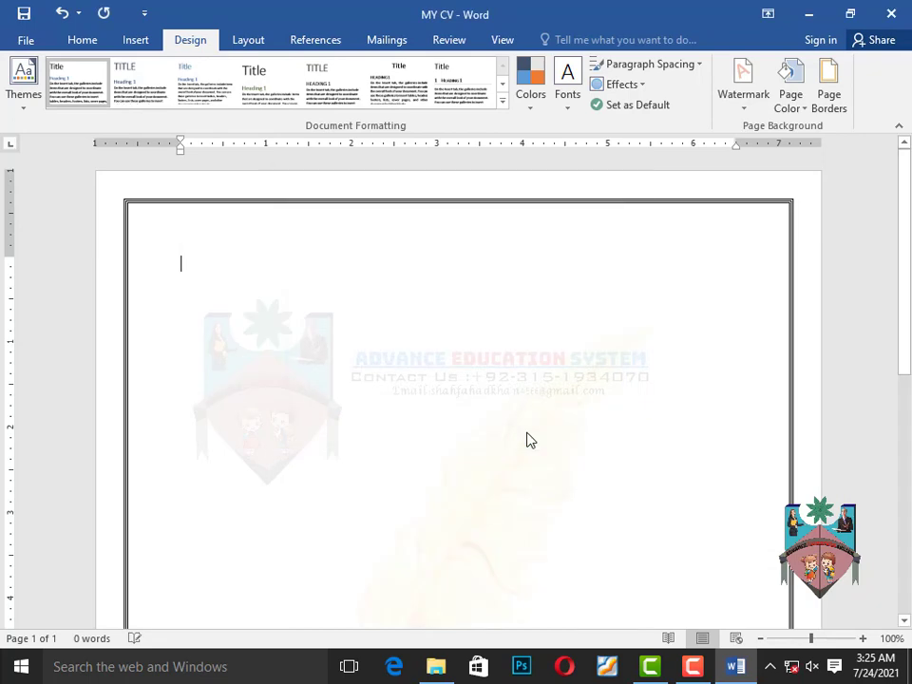
scroll(526, 437, down, 5)
scroll(366, 408, down, 4)
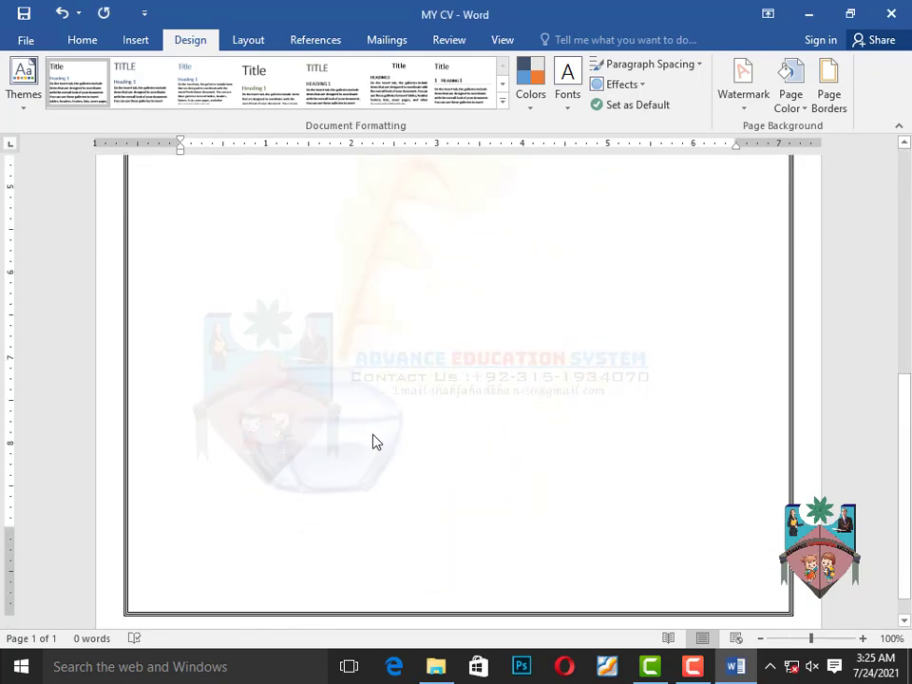
scroll(448, 423, up, 10)
scroll(452, 422, up, 1)
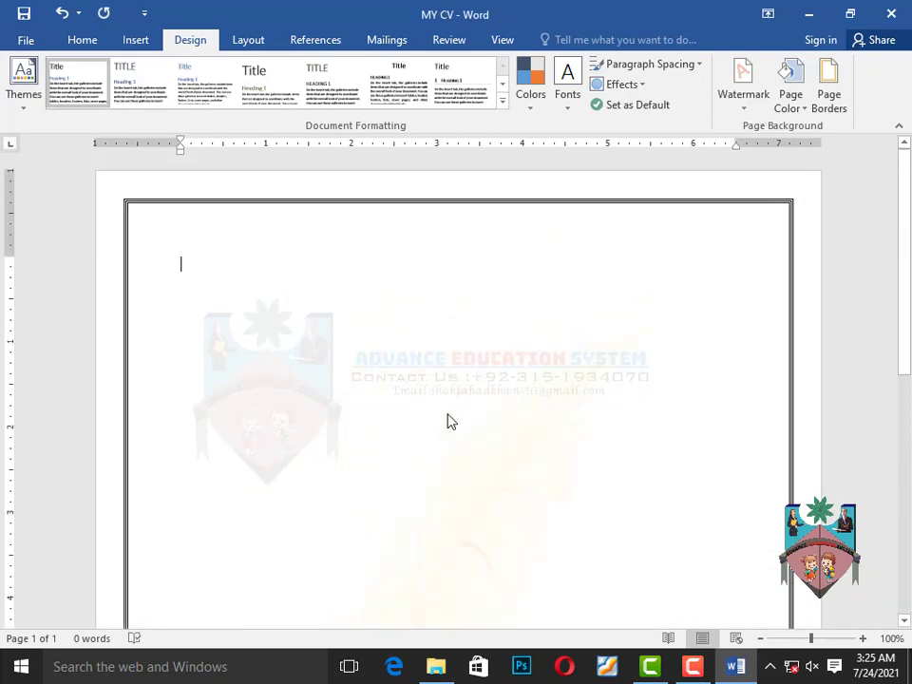
Draw a rectangle about 1.43" high and 7.71" wide spanning the inside top edge of the page border
click(138, 41)
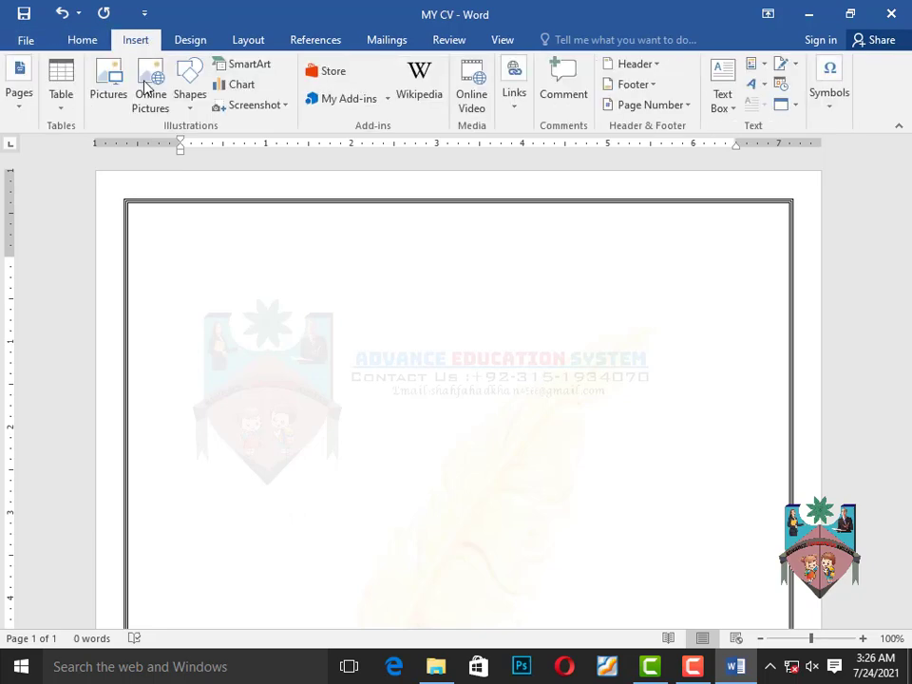
click(186, 104)
click(235, 145)
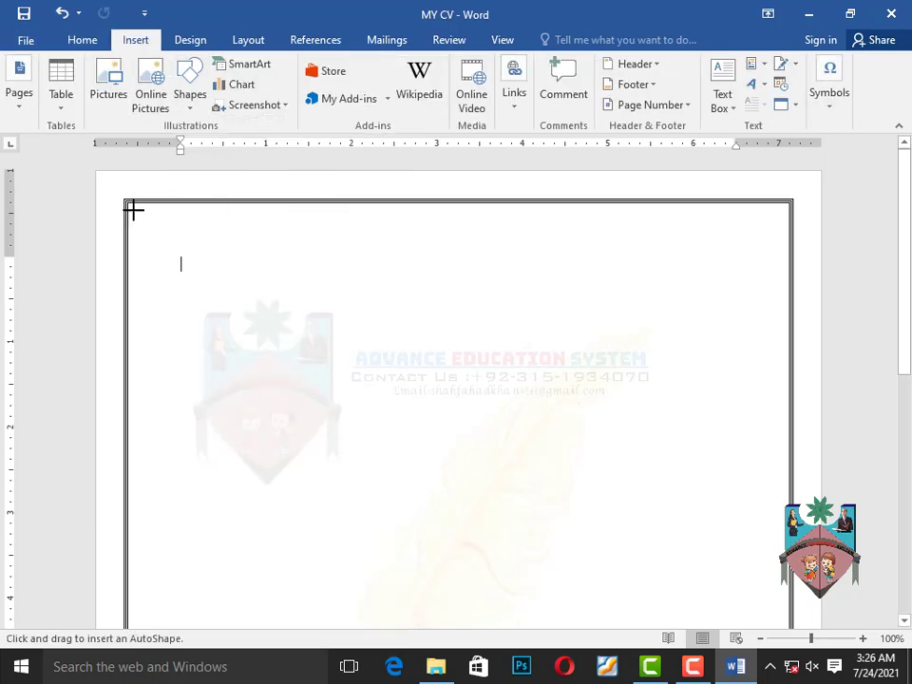
mouse_move(129, 203)
mouse_down()
mouse_move(408, 314)
mouse_move(714, 338)
mouse_move(761, 322)
mouse_move(794, 330)
mouse_move(788, 326)
mouse_up()
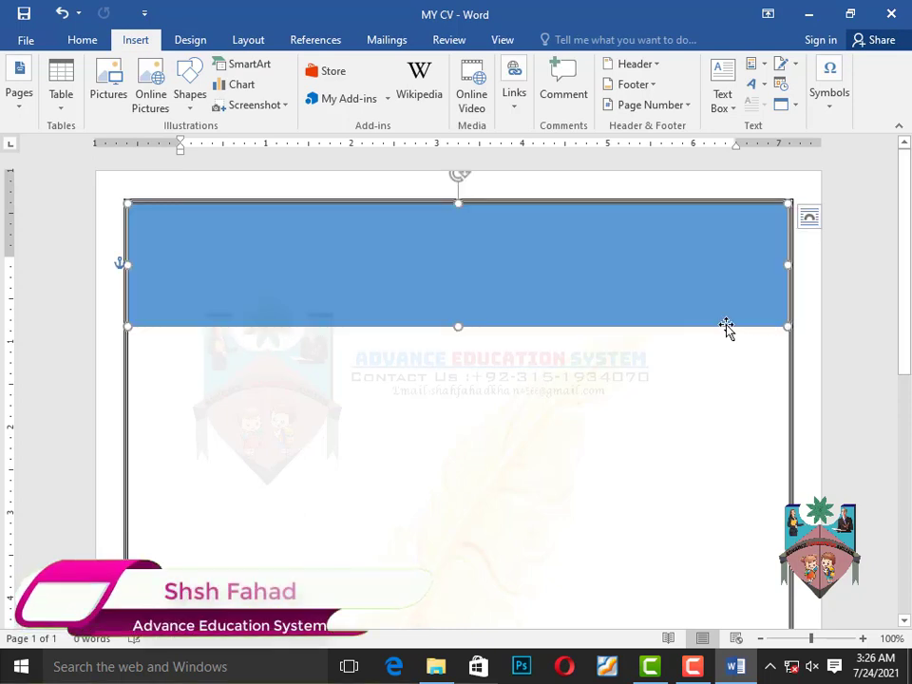
Fill the banner rectangle with the standard dark blue colour
click(236, 104)
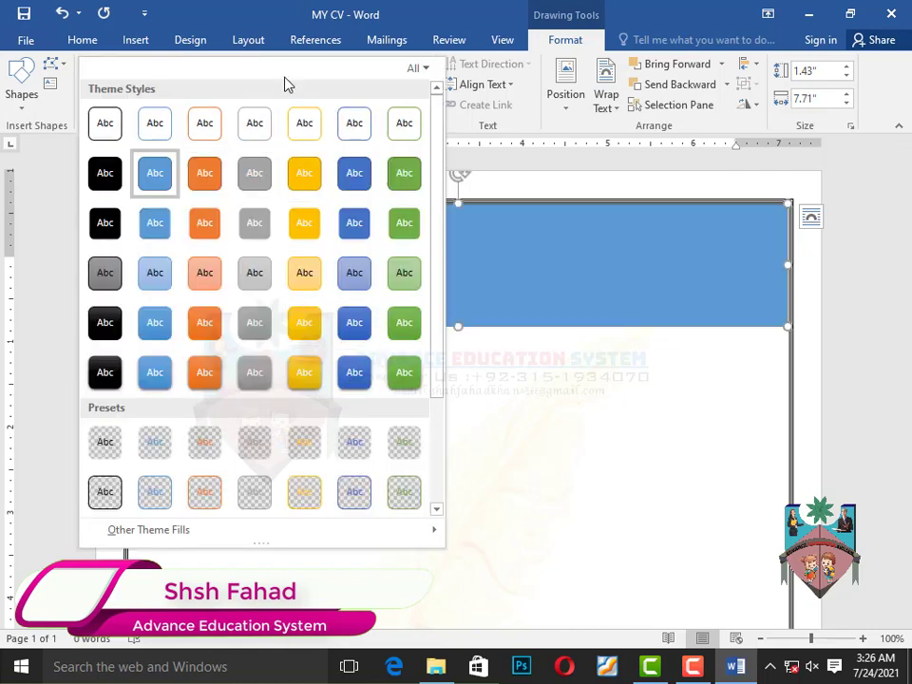
click(537, 391)
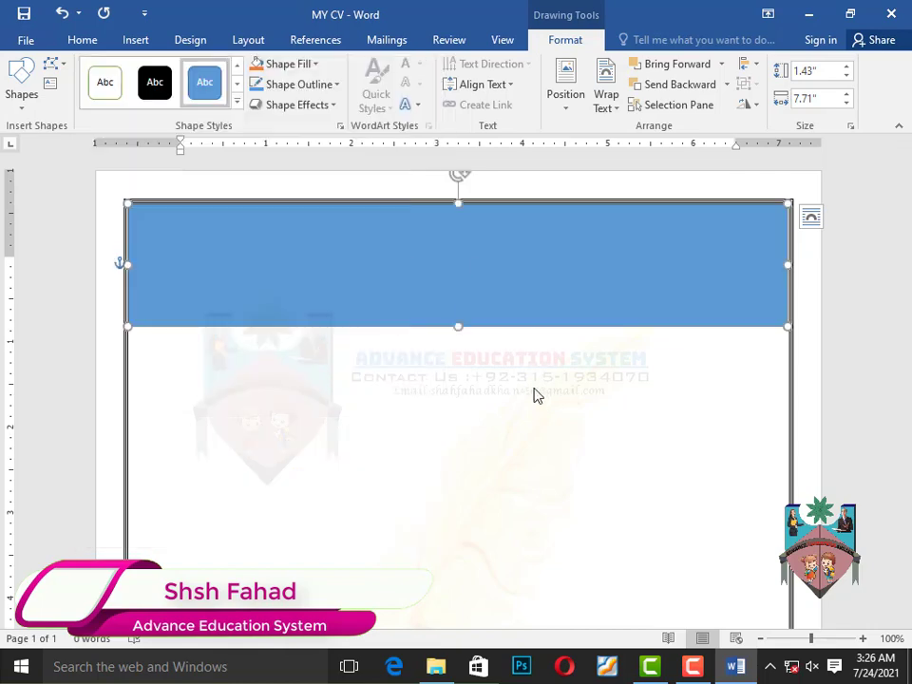
click(313, 65)
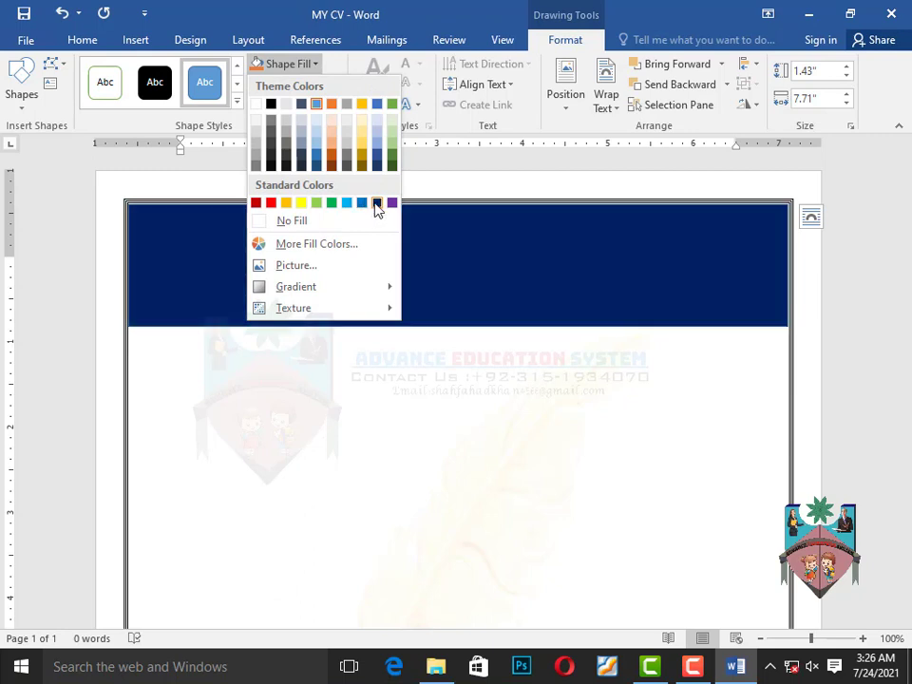
click(377, 205)
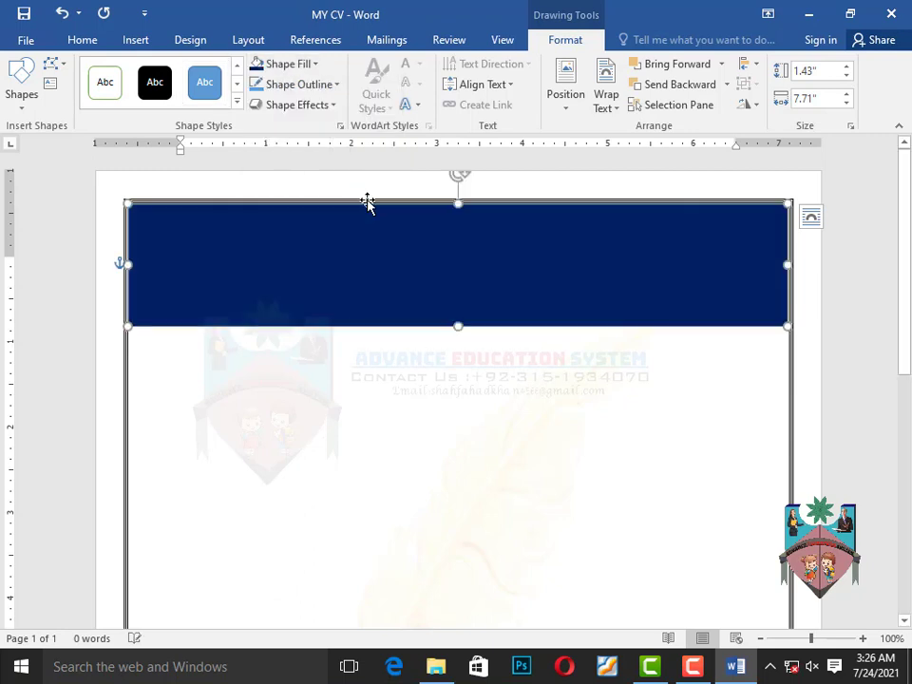
click(293, 373)
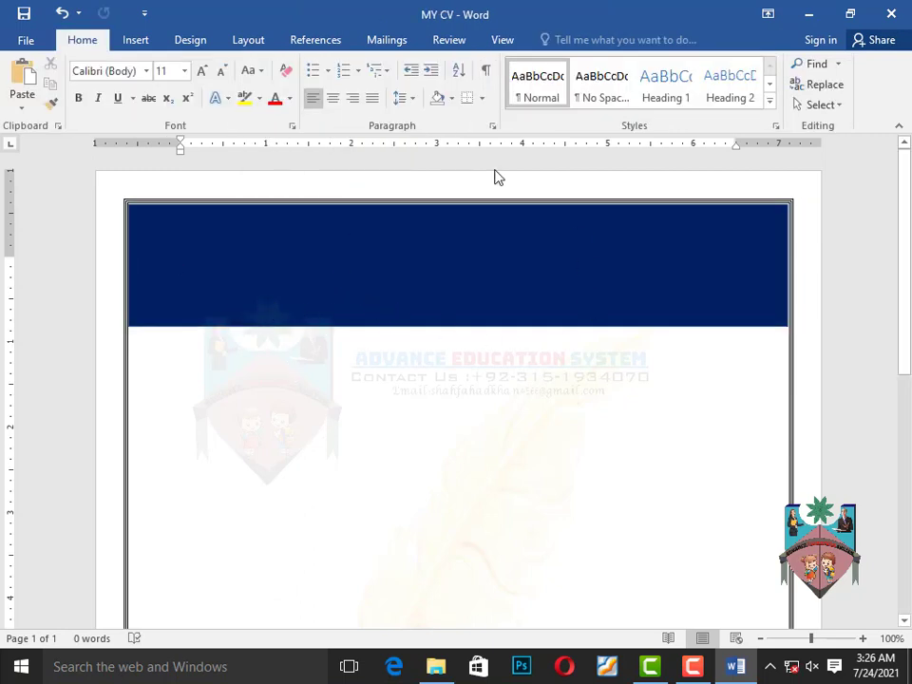
Draw an oval about 1.55" high and 1.39" wide overlapping the lower edge near the banner's right end, and fill it white
click(143, 40)
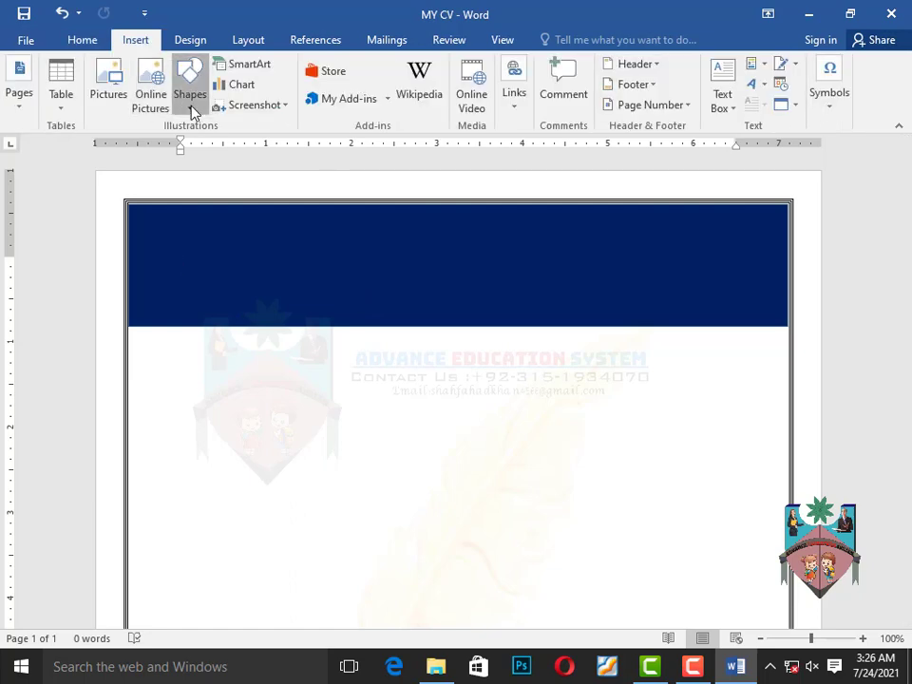
click(193, 111)
click(248, 147)
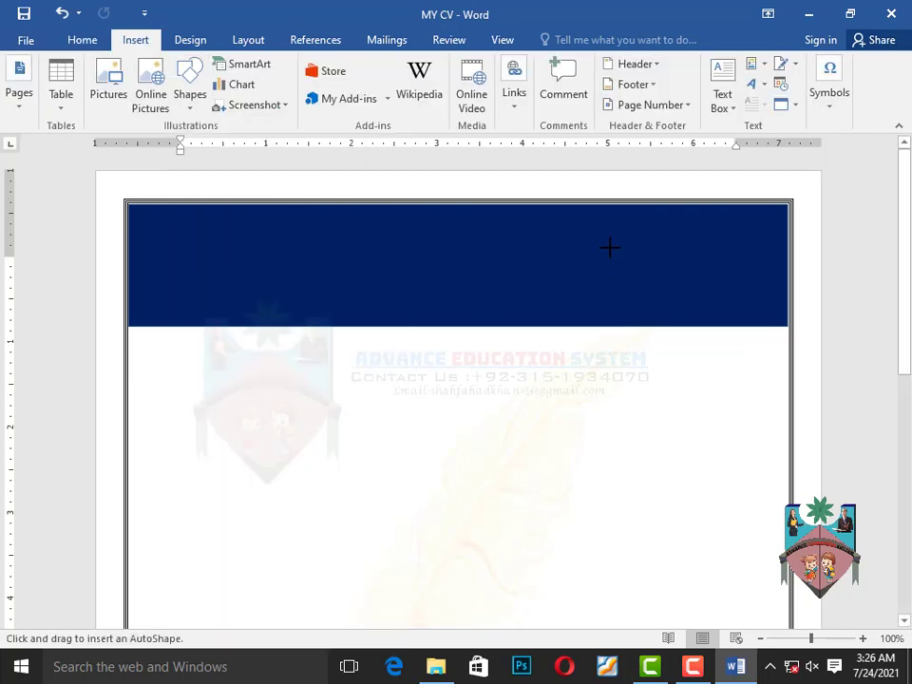
mouse_move(648, 251)
mouse_down()
mouse_move(670, 291)
mouse_move(767, 383)
mouse_up()
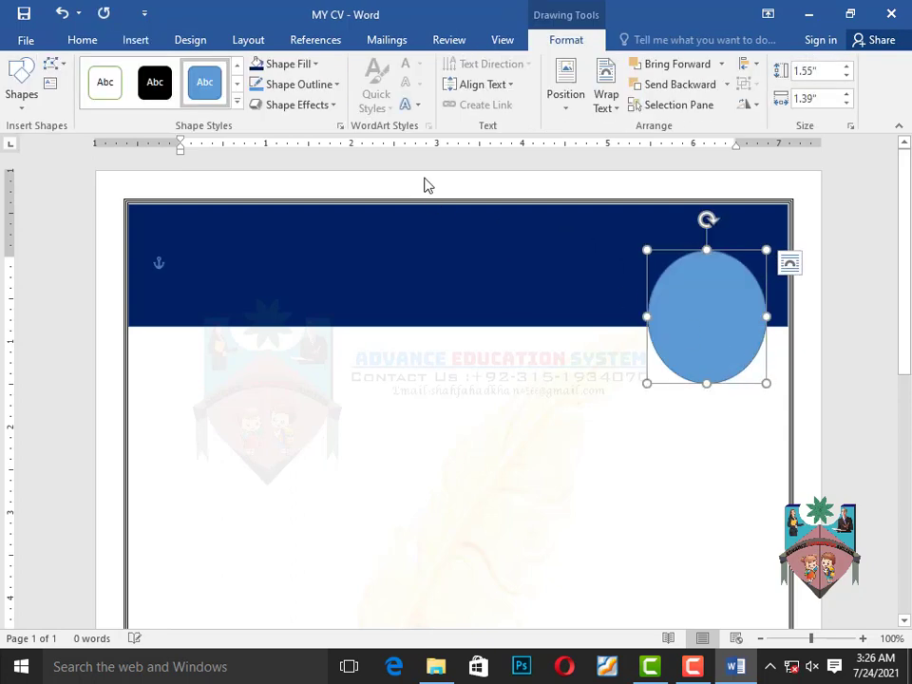
click(315, 65)
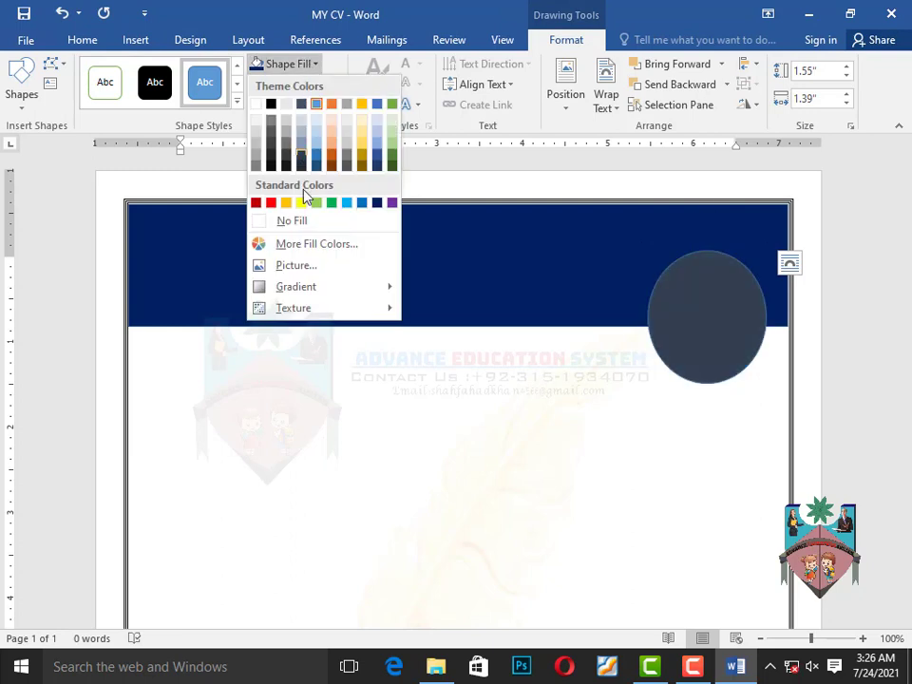
click(257, 106)
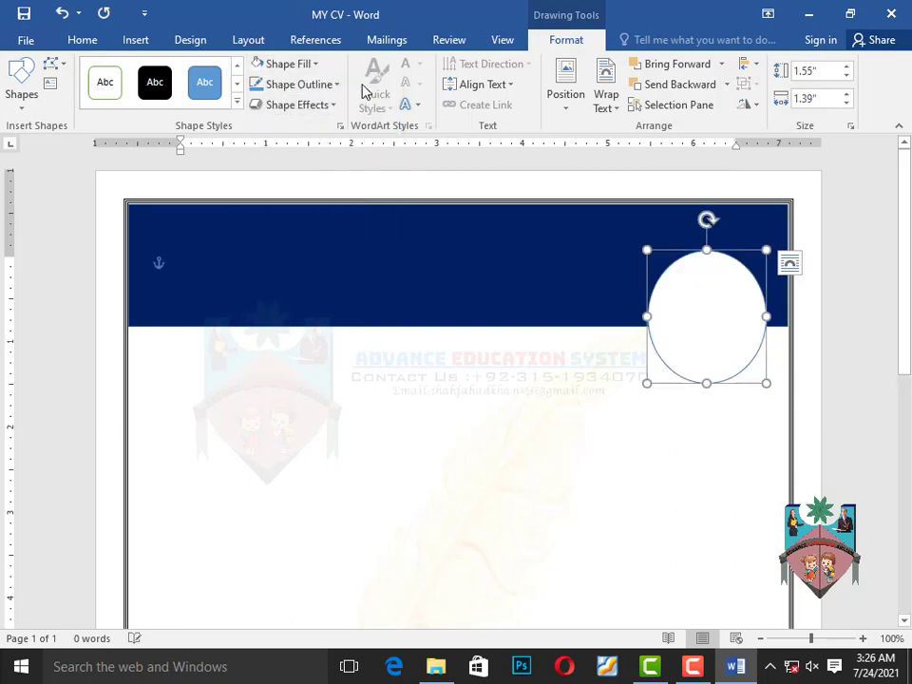
Give the oval a 6 pt outline in the standard dark blue colour
click(336, 87)
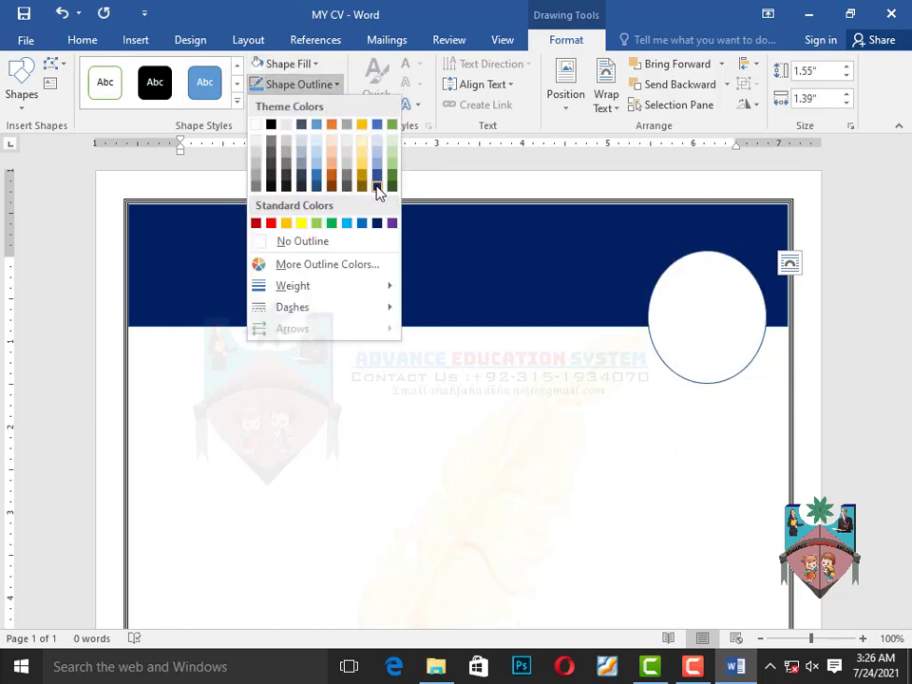
click(377, 181)
click(336, 84)
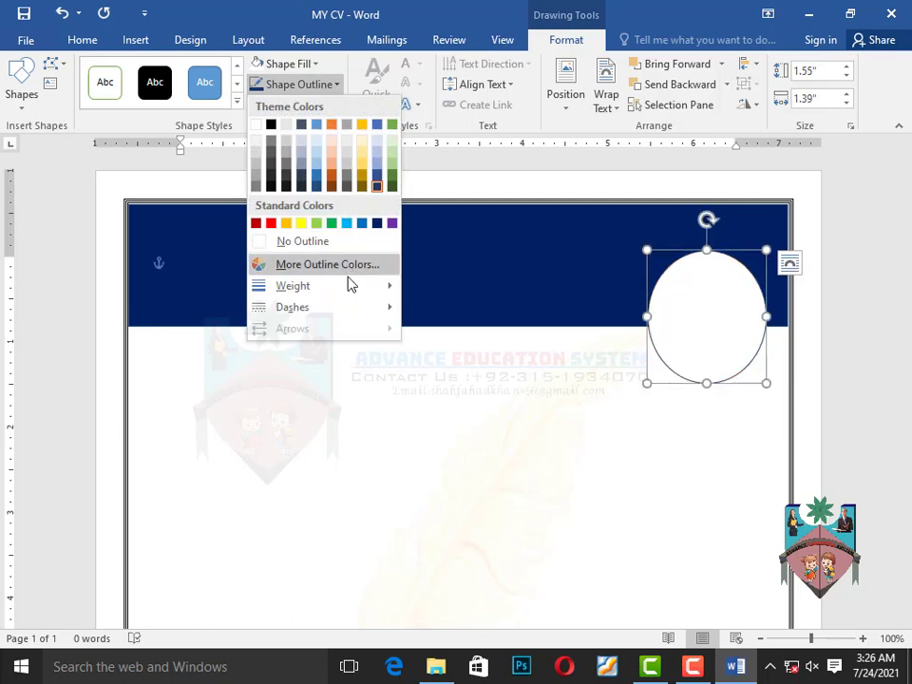
mouse_move(350, 289)
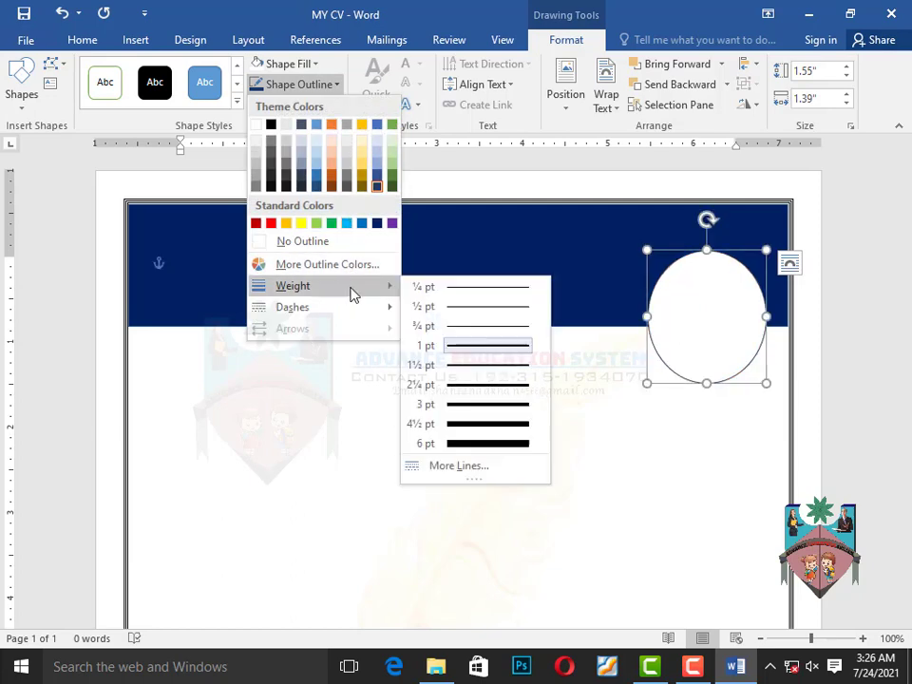
click(456, 442)
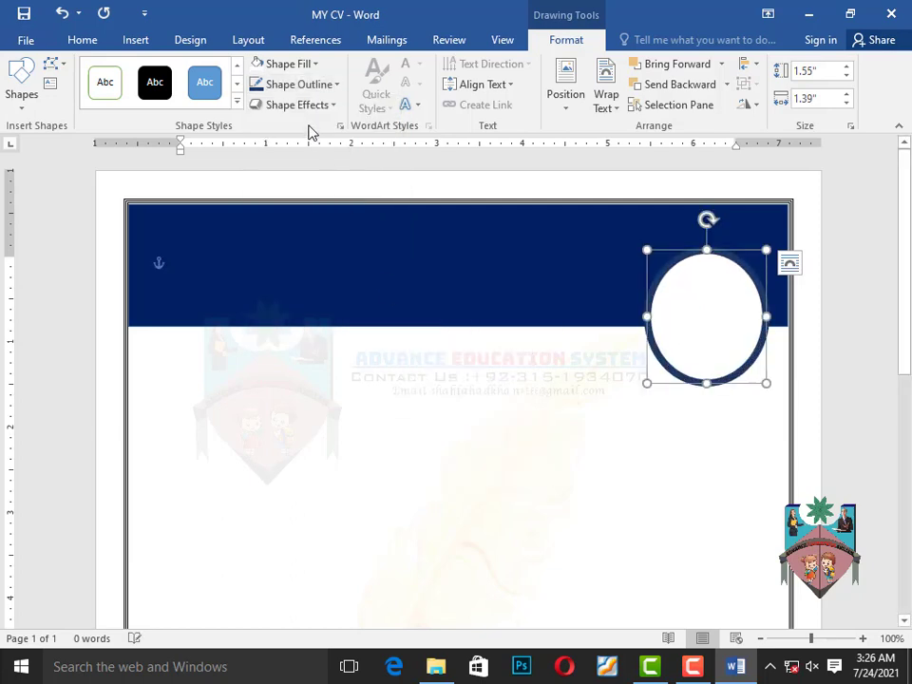
click(333, 87)
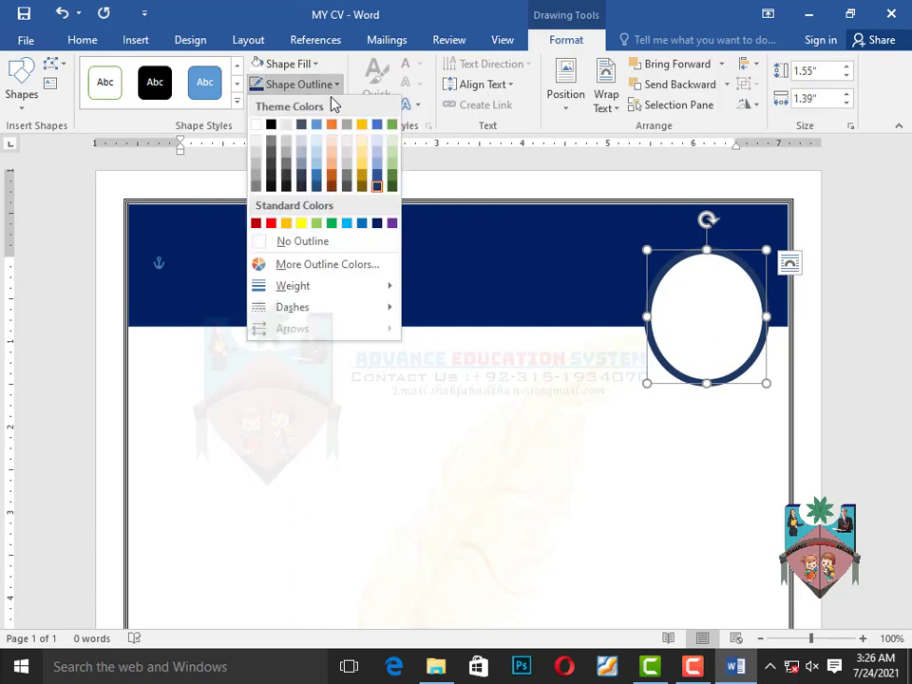
click(377, 224)
click(318, 316)
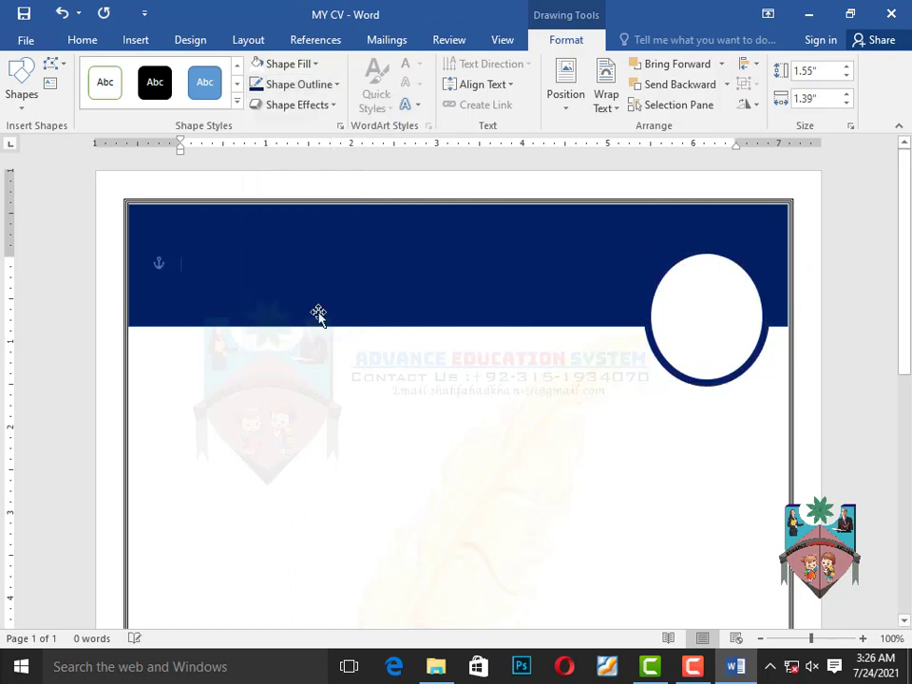
Start a picture fill for the white oval, working offline to choose an image stored on the computer
click(714, 304)
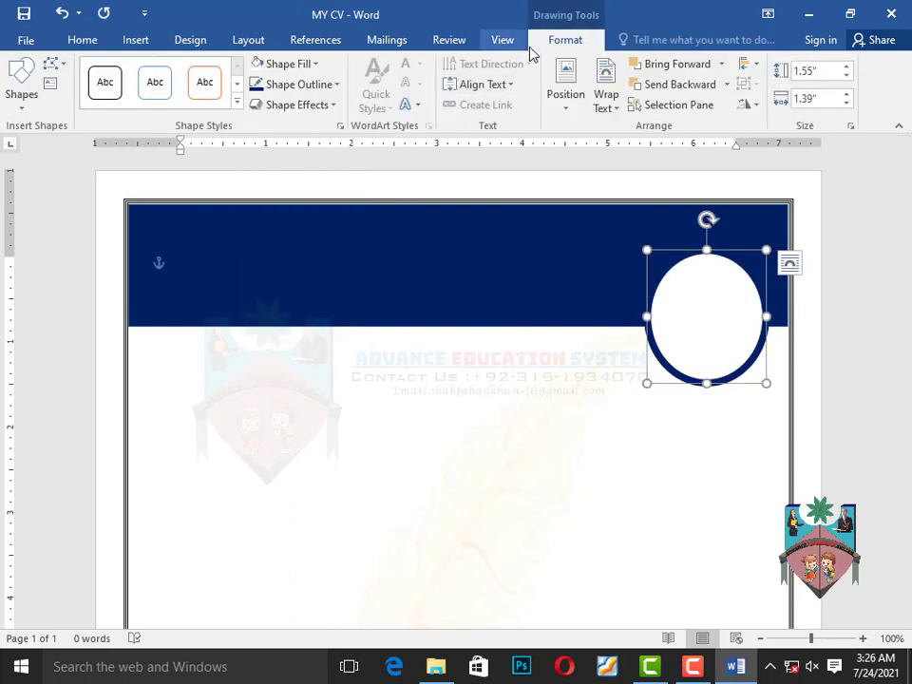
click(315, 65)
click(310, 269)
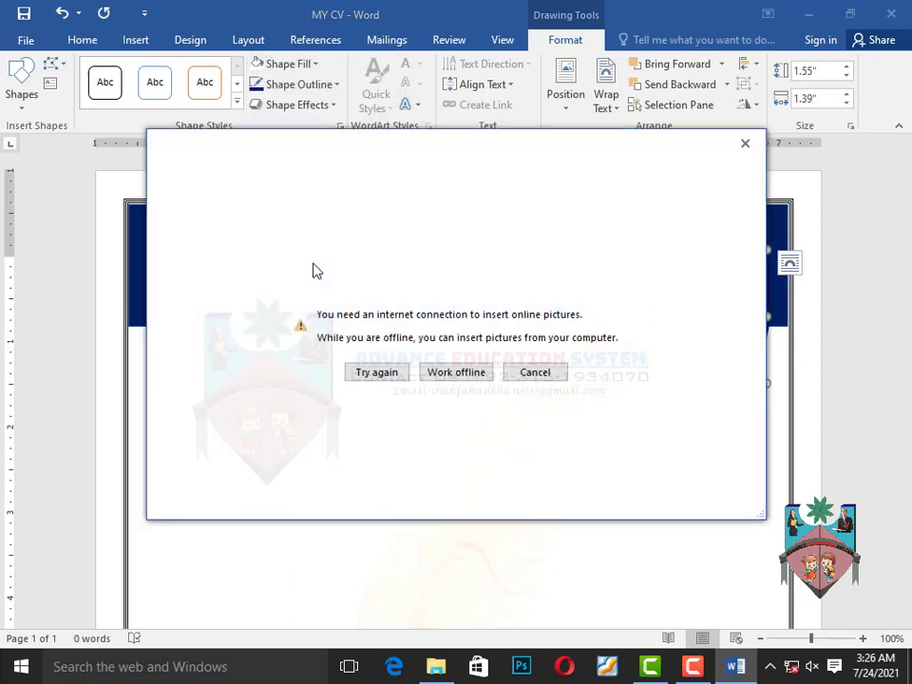
click(451, 373)
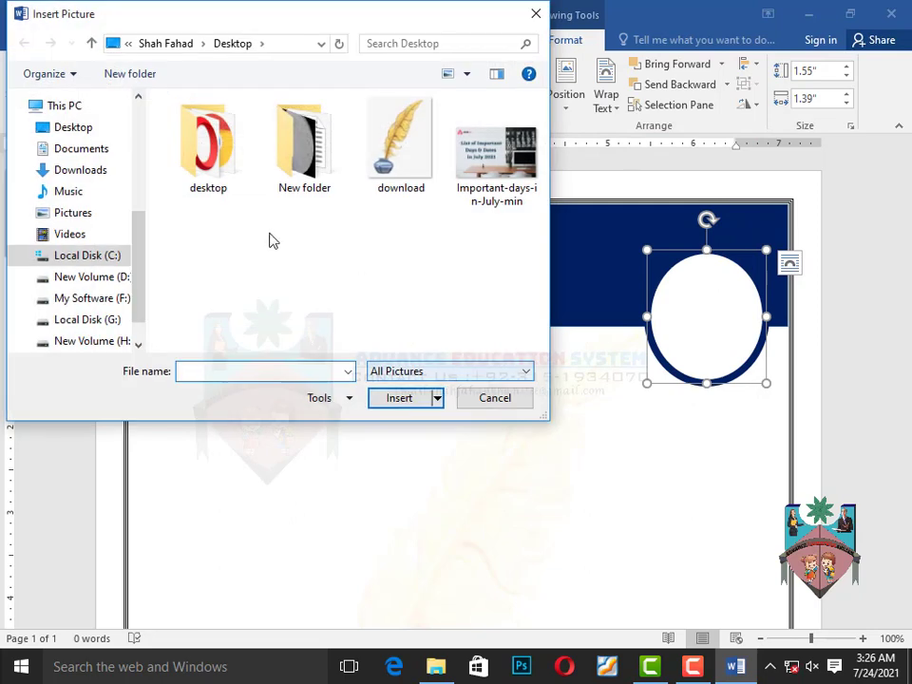
Look through the D:, F:, G: and H: drives for the folder that holds the portrait photo
click(101, 281)
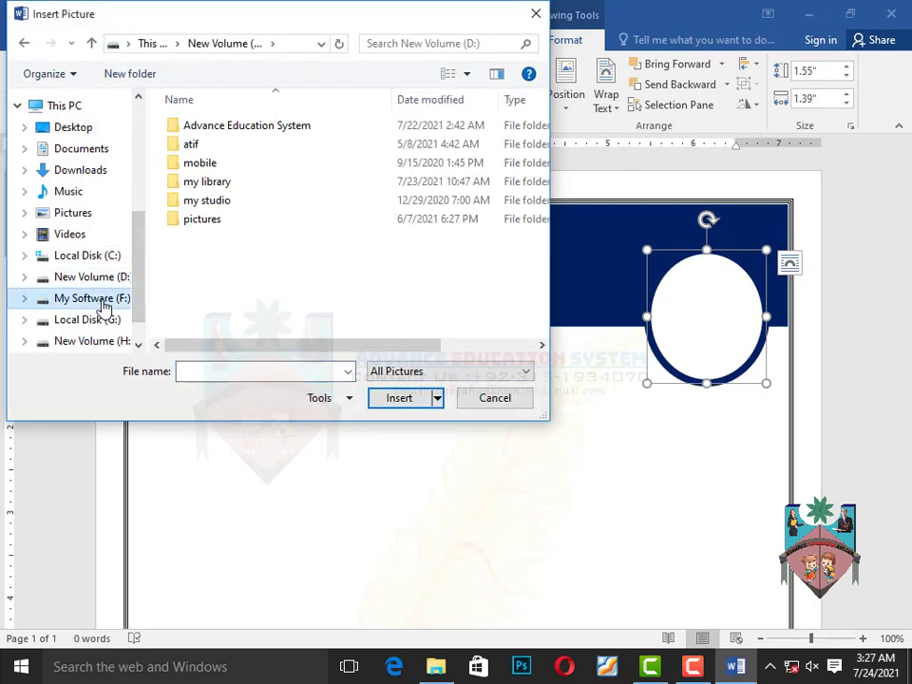
click(105, 321)
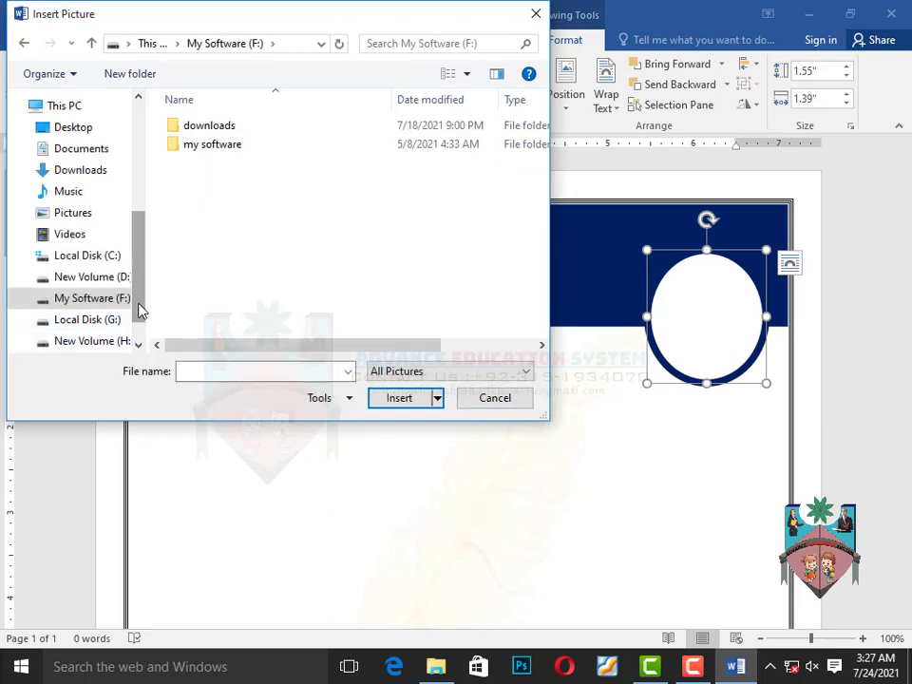
scroll(124, 295, down, 1)
click(112, 271)
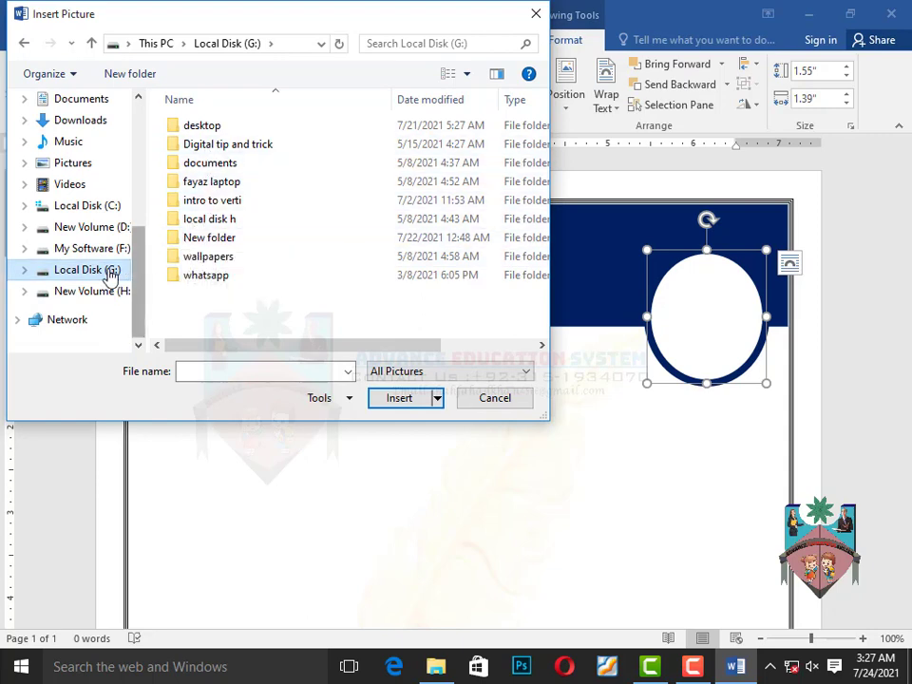
click(98, 293)
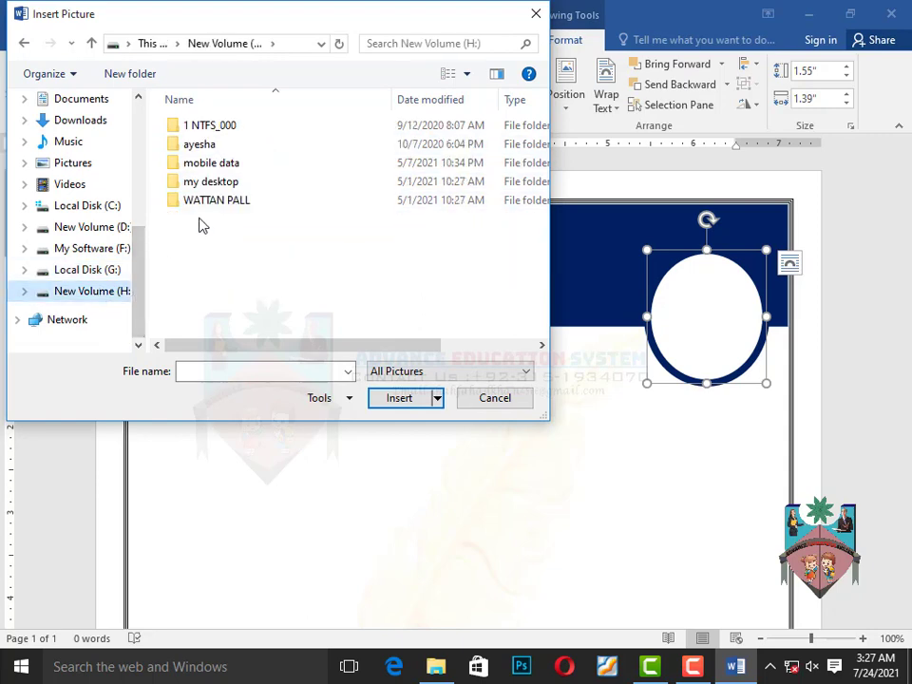
click(106, 273)
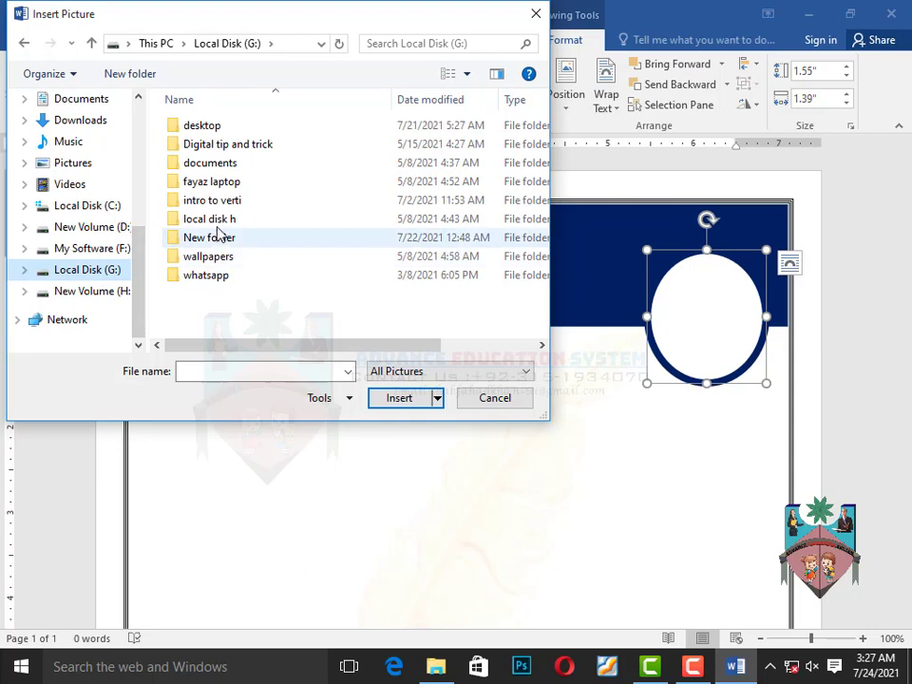
click(95, 252)
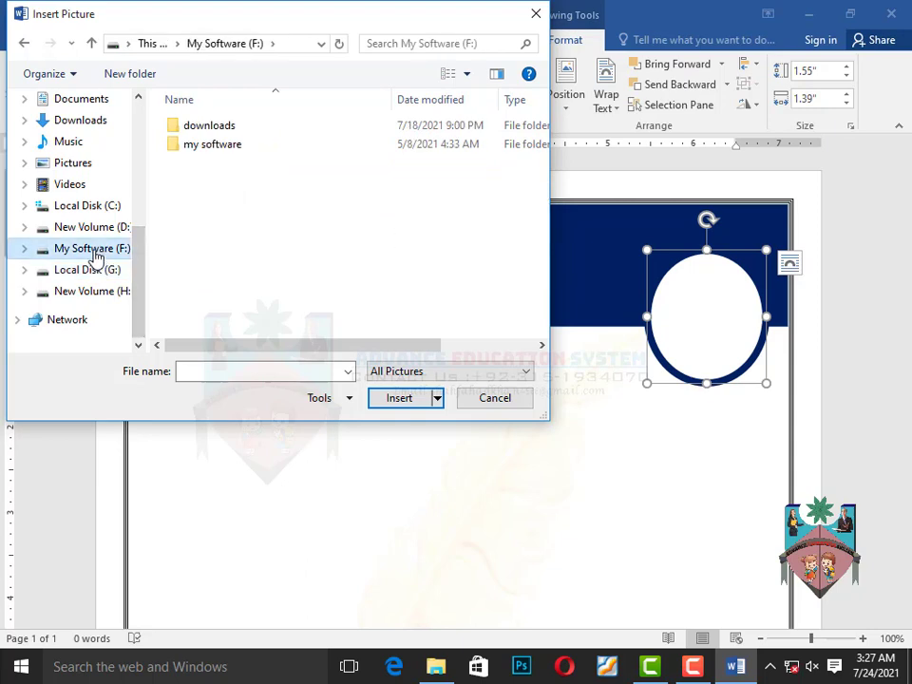
Fill the oval with the picture "Untitled-1 copy" from the pictures > passport size folder on drive D:
click(93, 229)
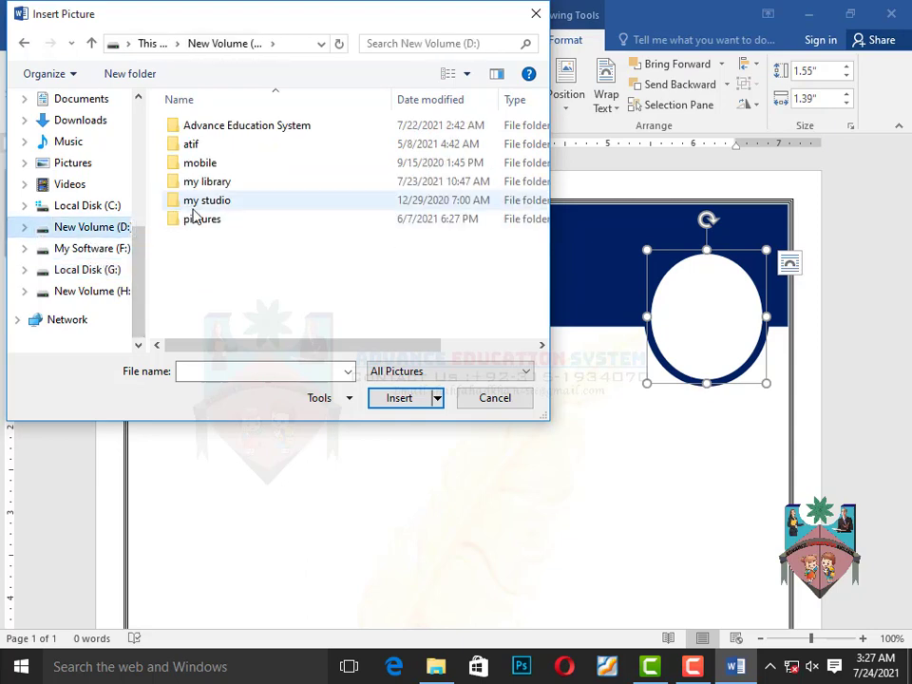
click(200, 228)
double_click(201, 228)
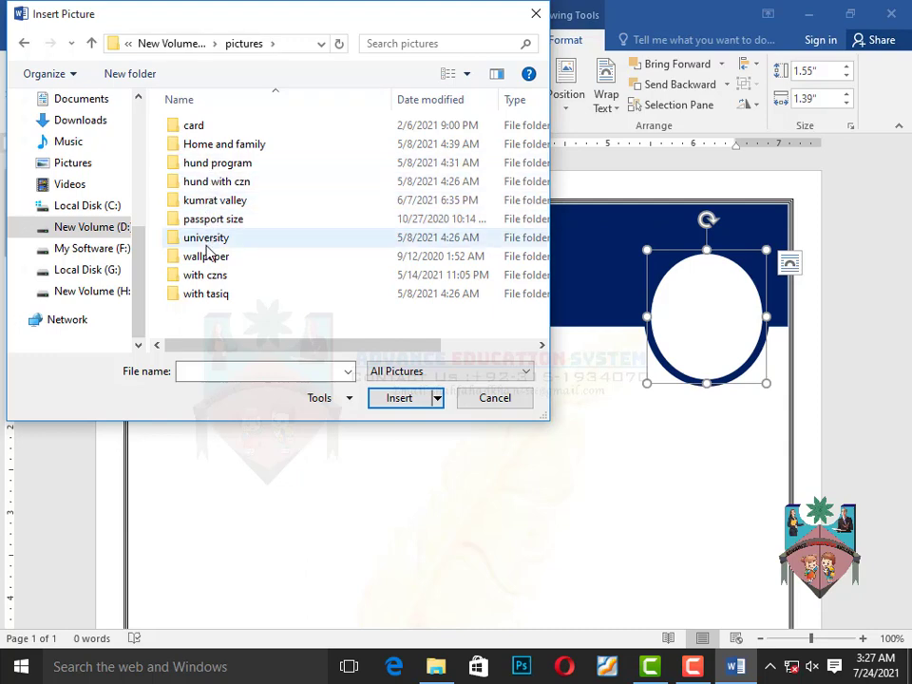
double_click(211, 222)
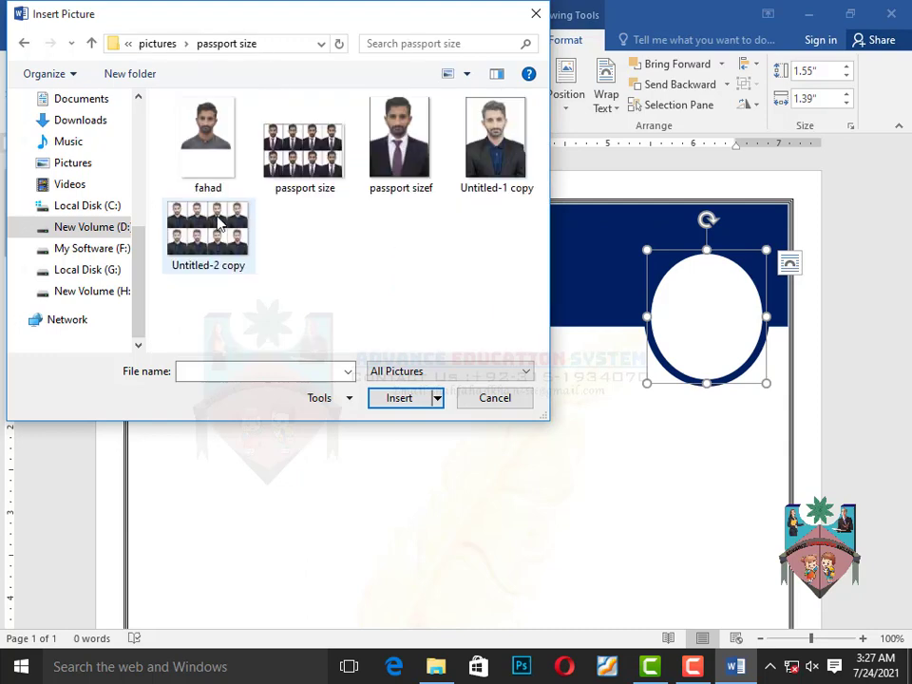
click(495, 147)
click(414, 401)
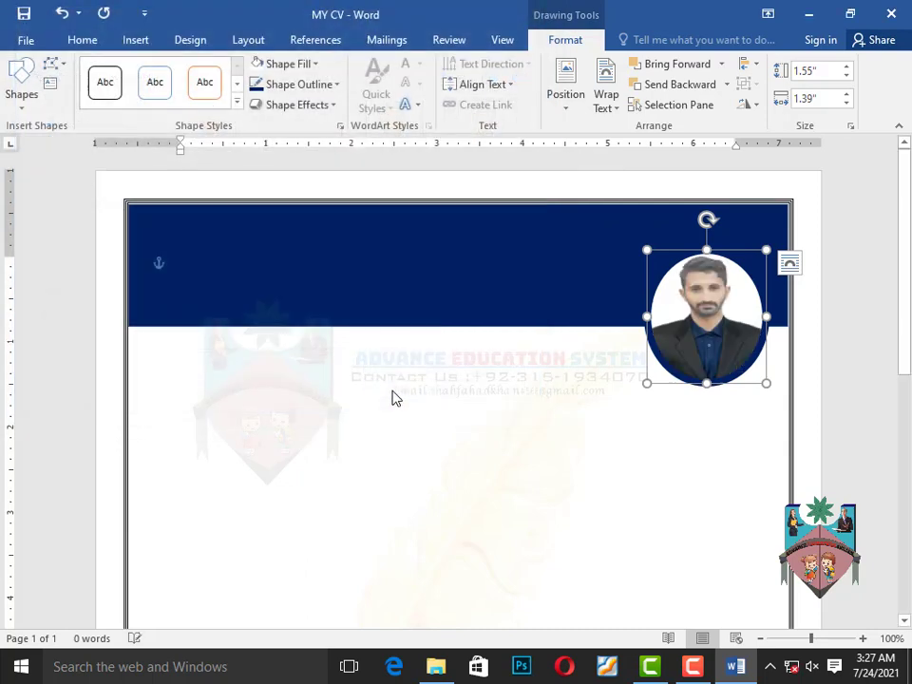
Resize the photo oval to about 1.45" high and 1.31" wide and place it over the banner's lower edge near its right end
drag(707, 250, 707, 245)
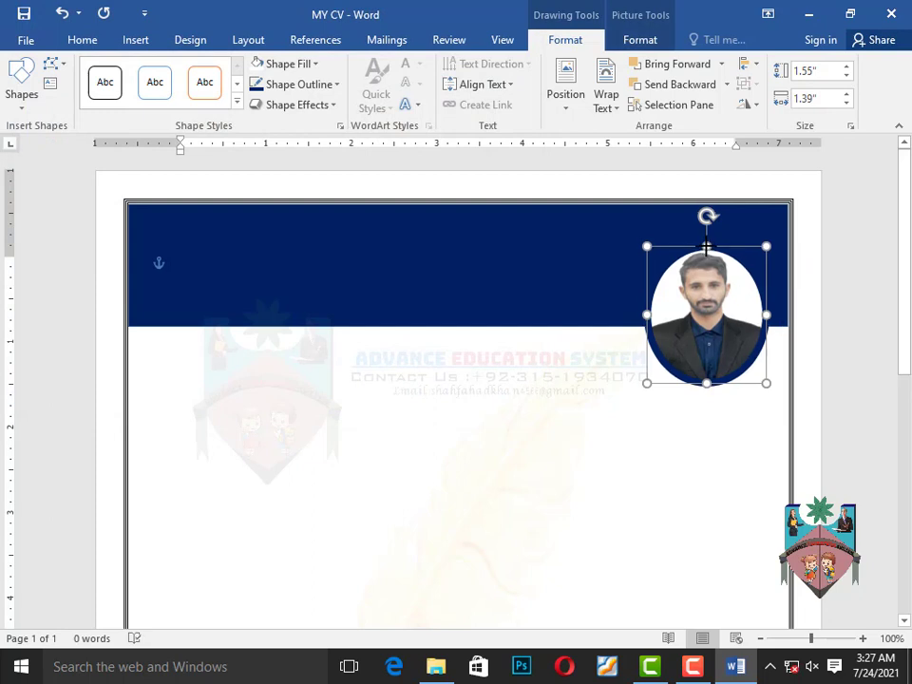
drag(646, 314, 639, 315)
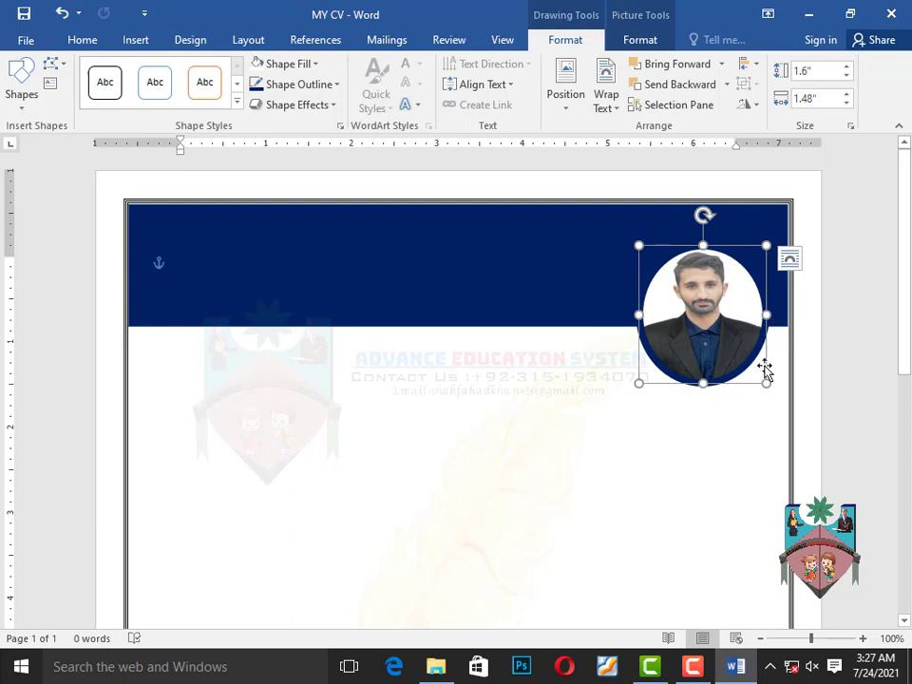
drag(766, 247, 751, 272)
drag(713, 319, 730, 295)
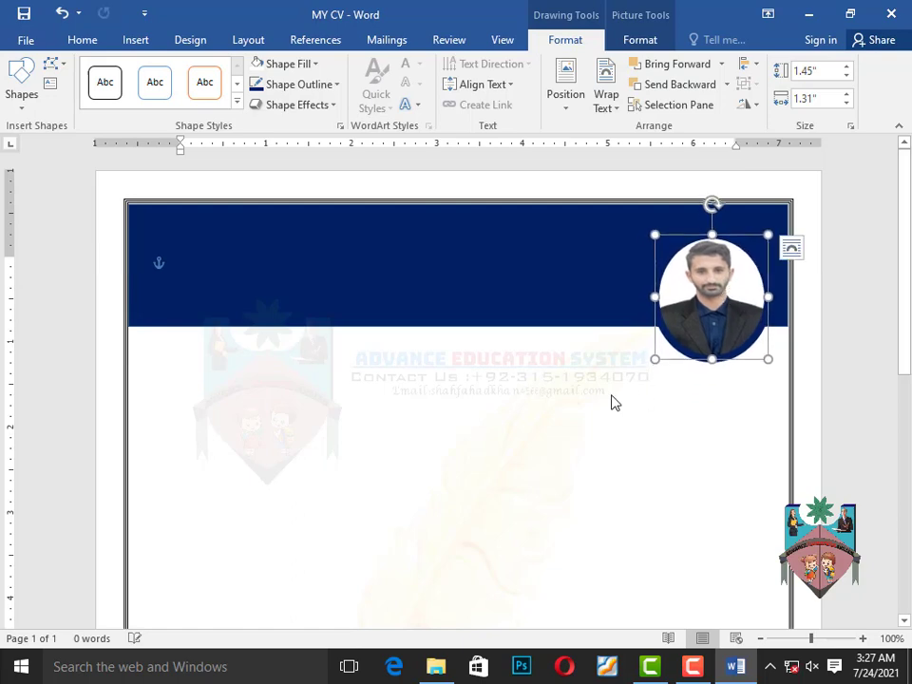
Deselect the photo oval and centre the empty first paragraph of the page
click(487, 350)
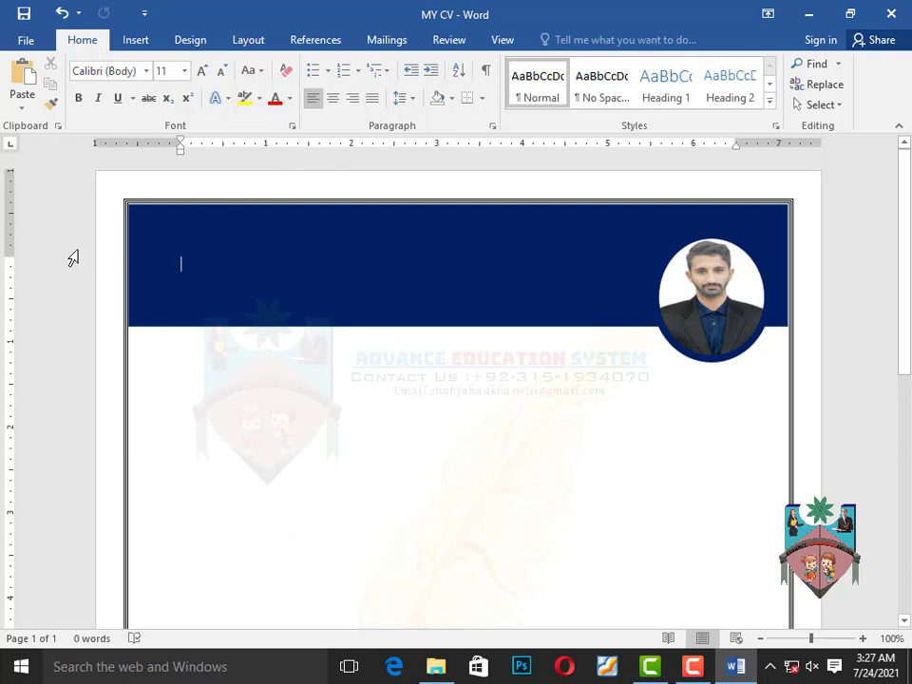
drag(8, 256, 10, 255)
click(333, 98)
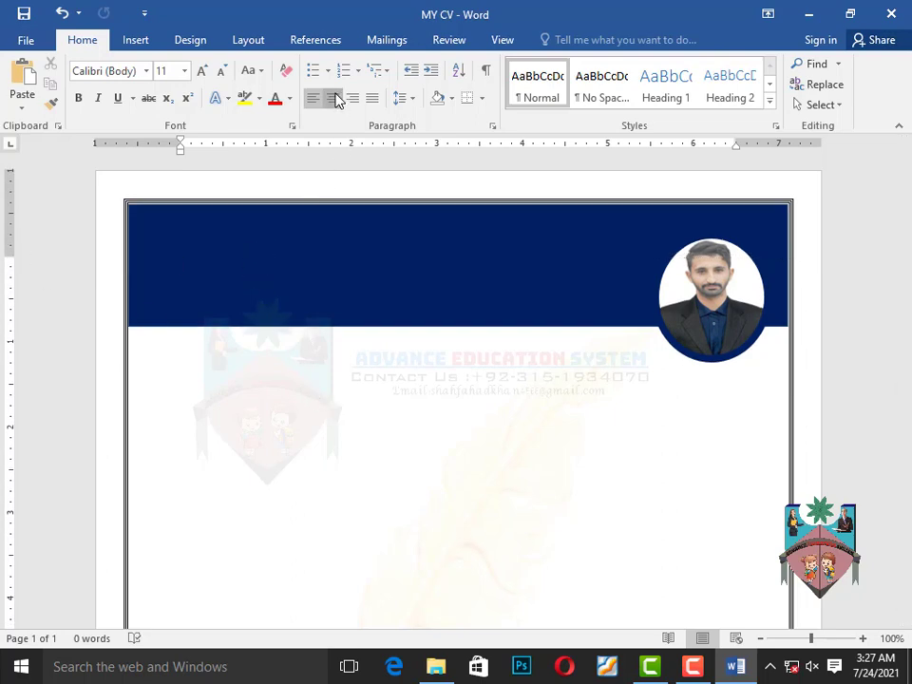
Open the DETAIL document from the desktop and skim through its CV text from beginning to end and back
click(809, 15)
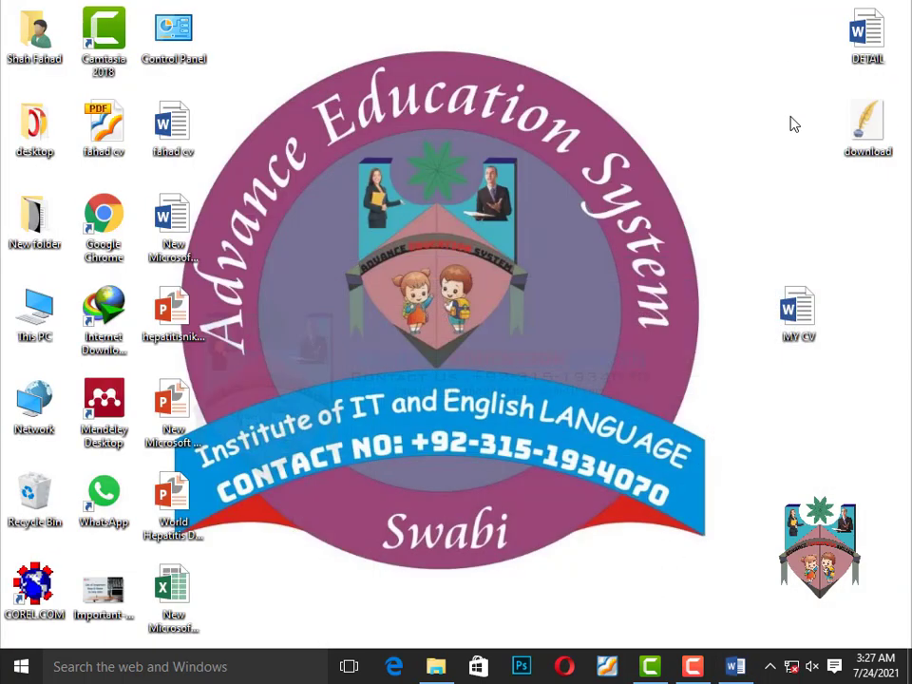
double_click(870, 43)
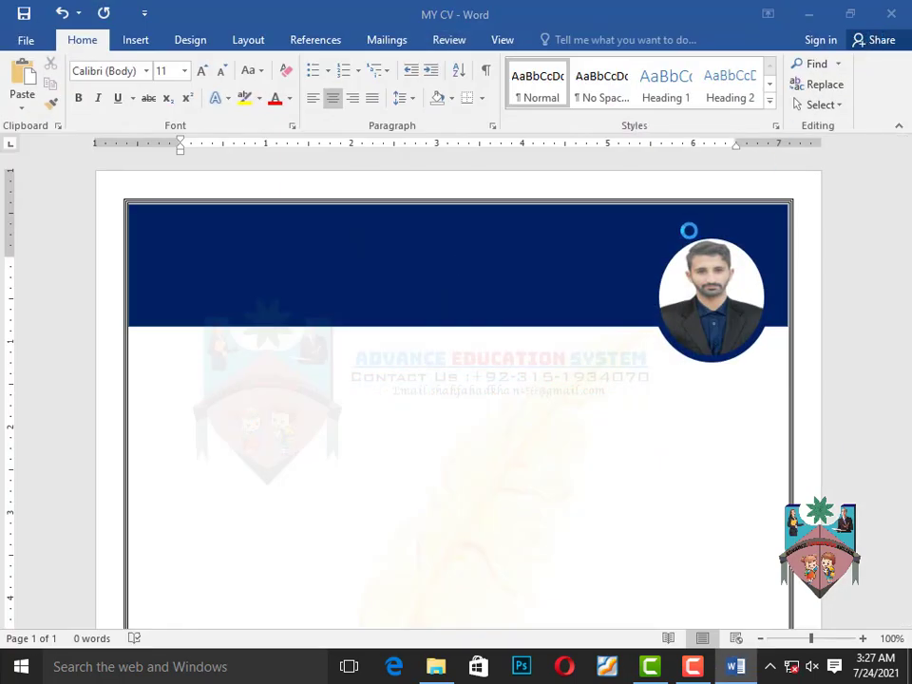
scroll(367, 353, down, 20)
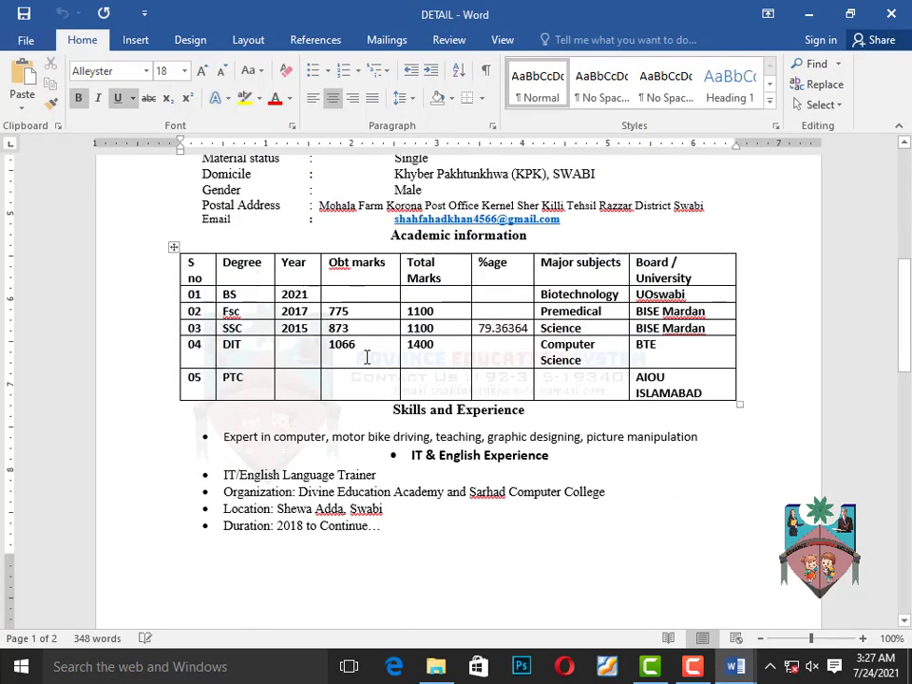
scroll(366, 354, down, 4)
scroll(367, 353, up, 20)
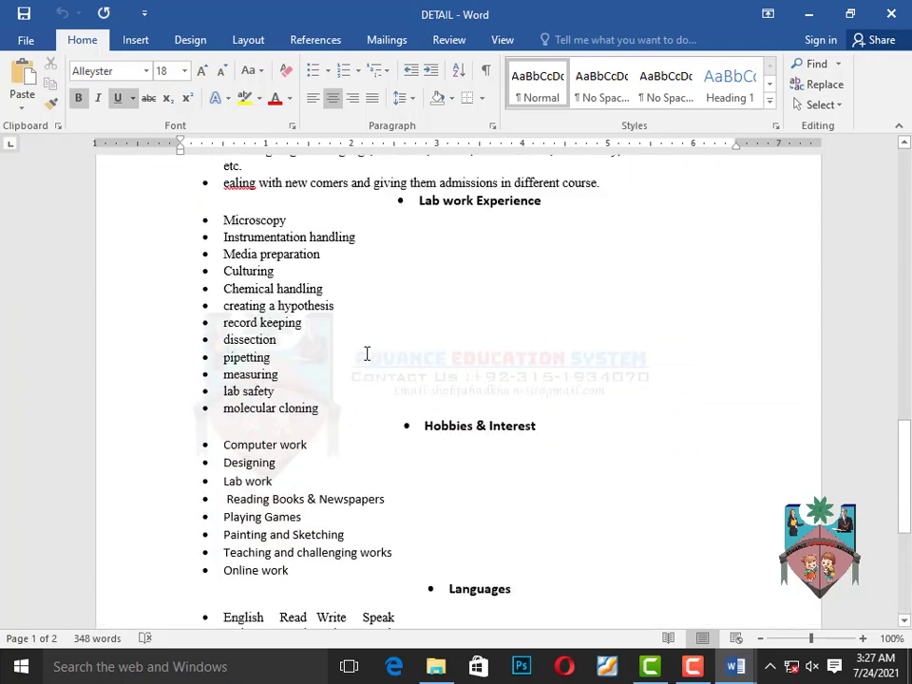
scroll(367, 353, up, 3)
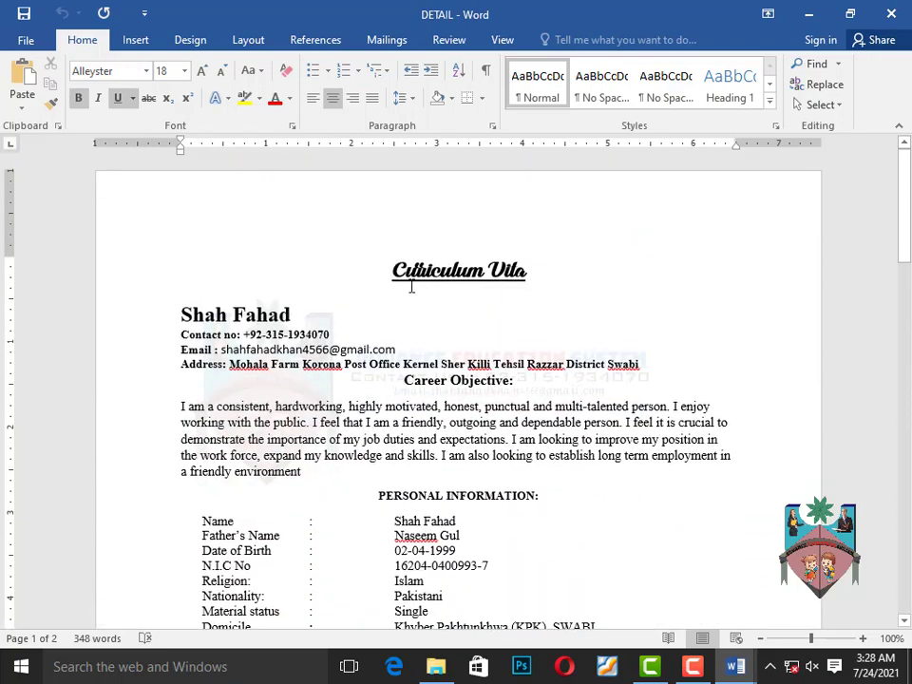
Copy the "Curriculum Vita" heading from DETAIL and paste it into the first paragraph of the MY CV document
drag(393, 271, 562, 270)
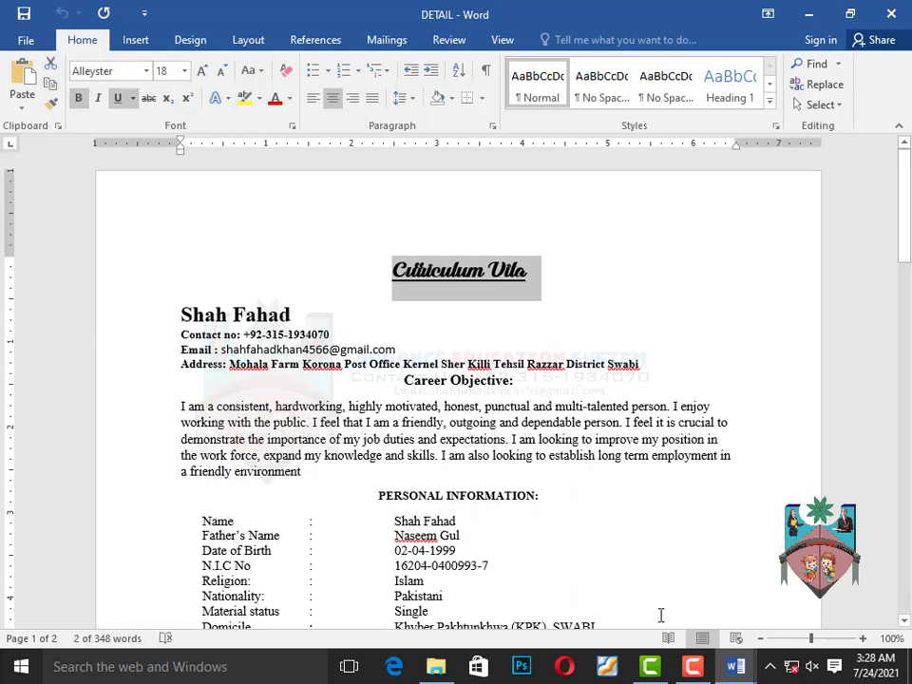
click(735, 667)
click(668, 611)
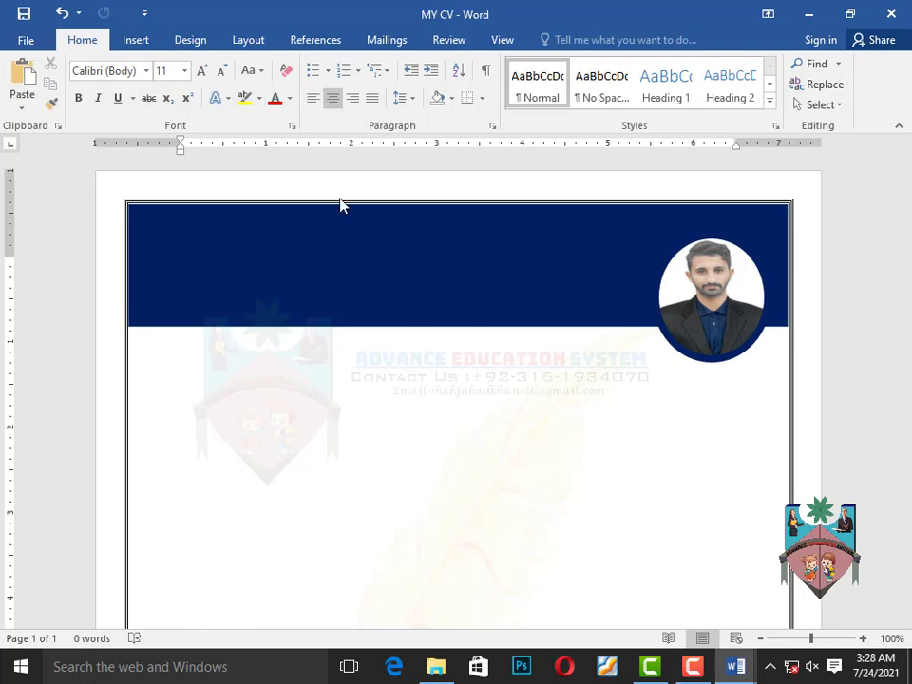
click(23, 76)
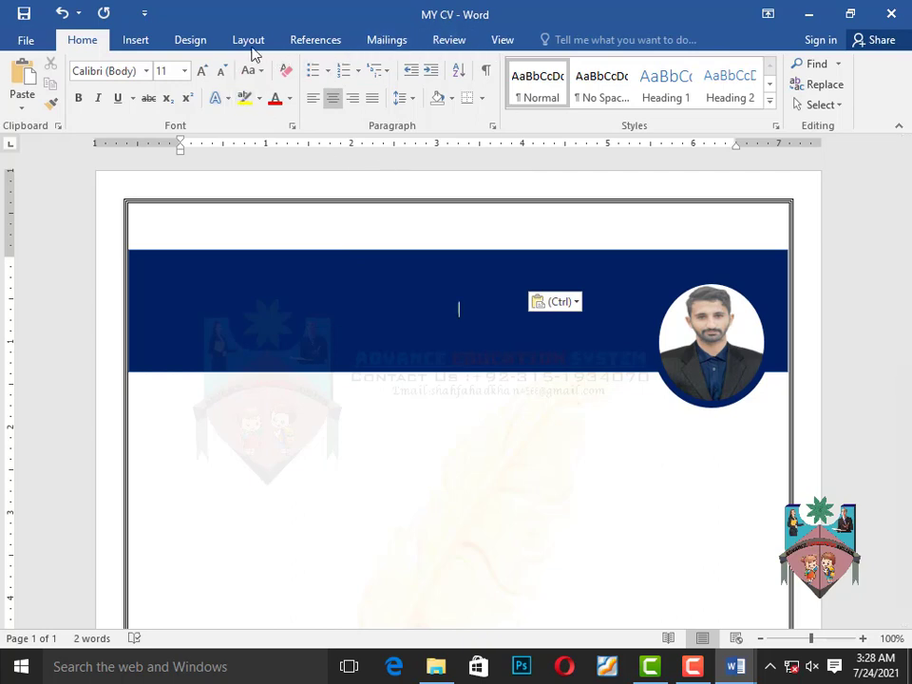
Set the dark blue banner's text wrapping to Behind Text
click(349, 368)
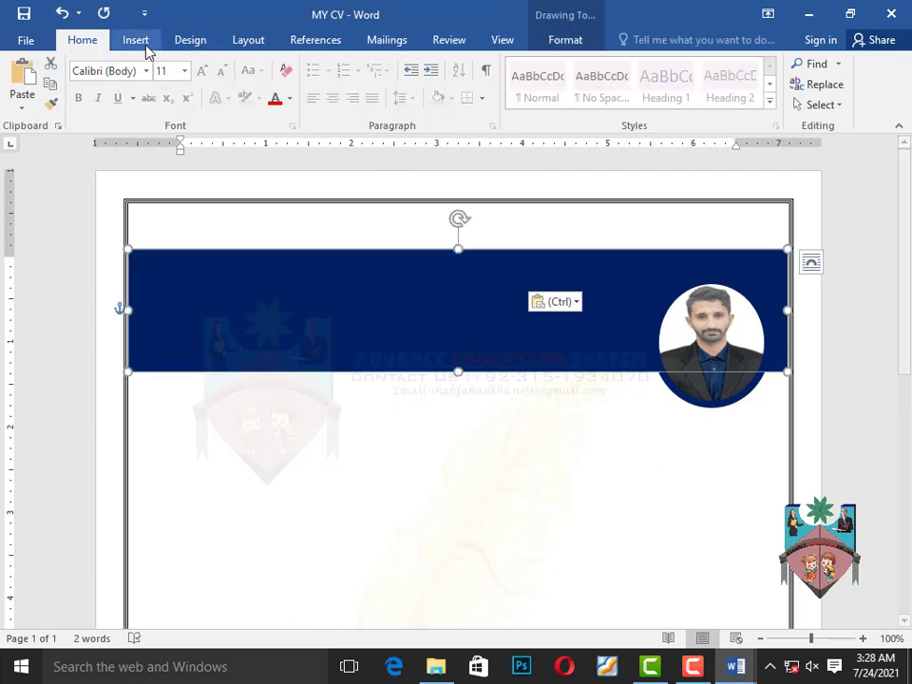
click(561, 38)
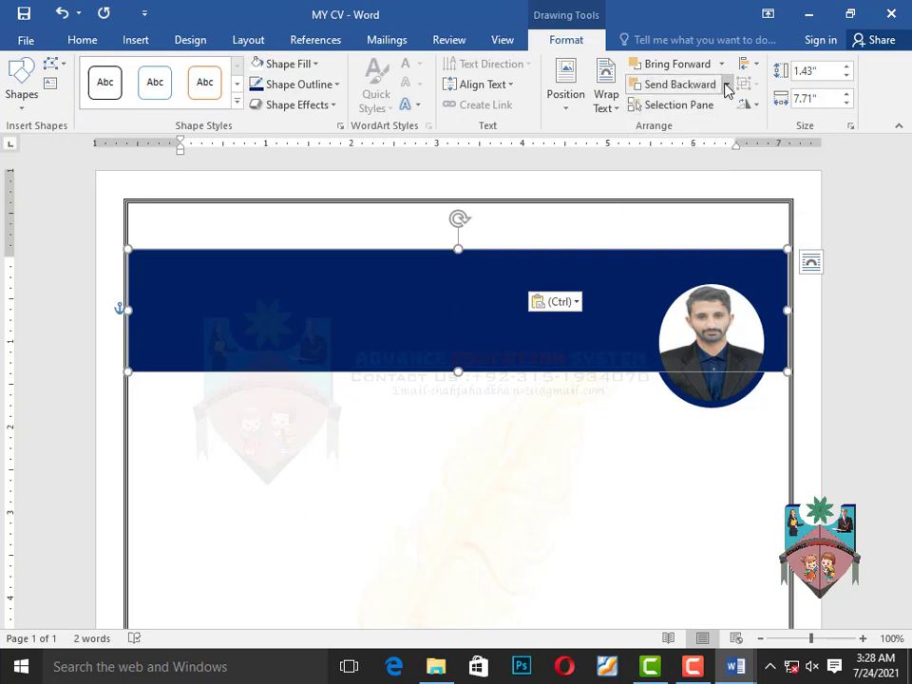
click(727, 87)
click(693, 130)
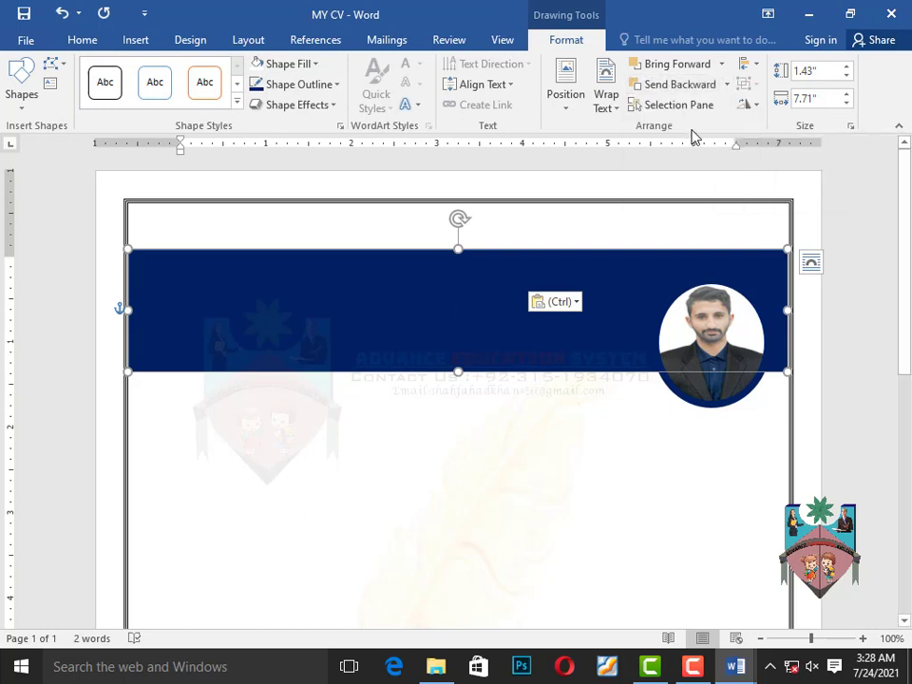
click(602, 112)
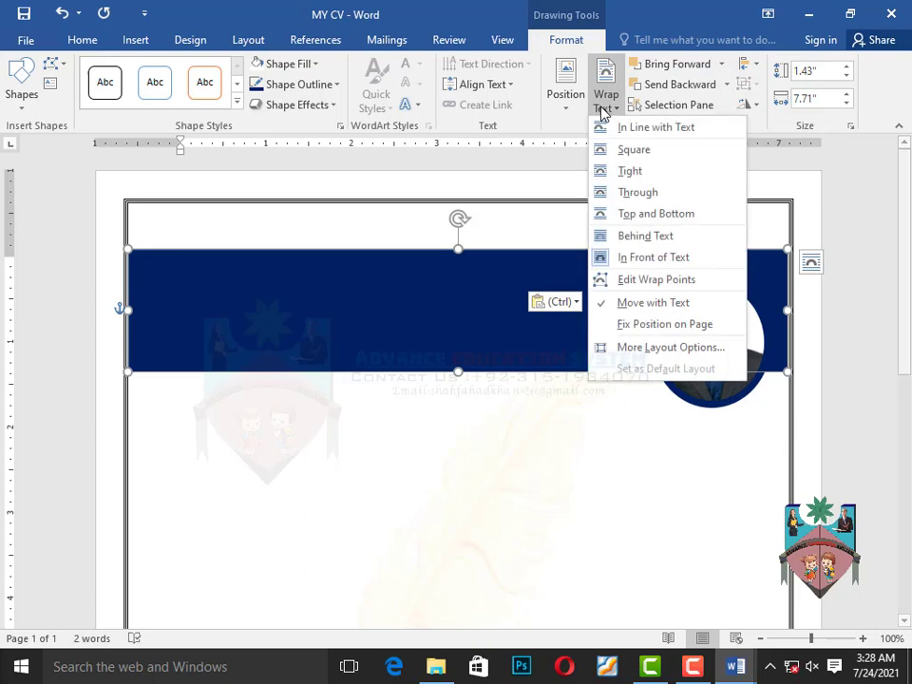
click(636, 237)
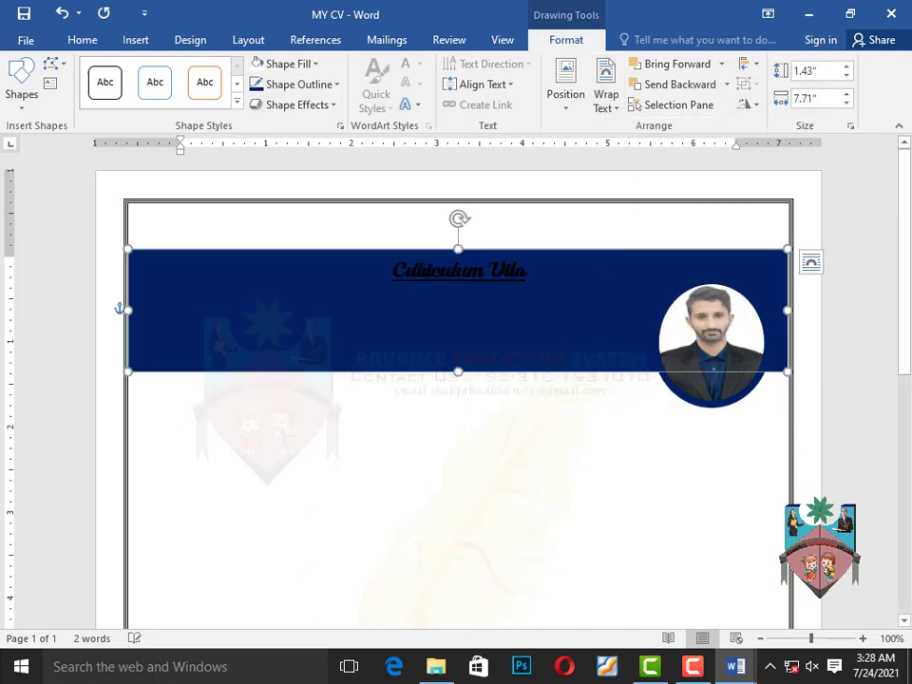
Move the banner back up to the inside top edge of the page border and the photo oval back over its lower edge
drag(436, 256, 435, 208)
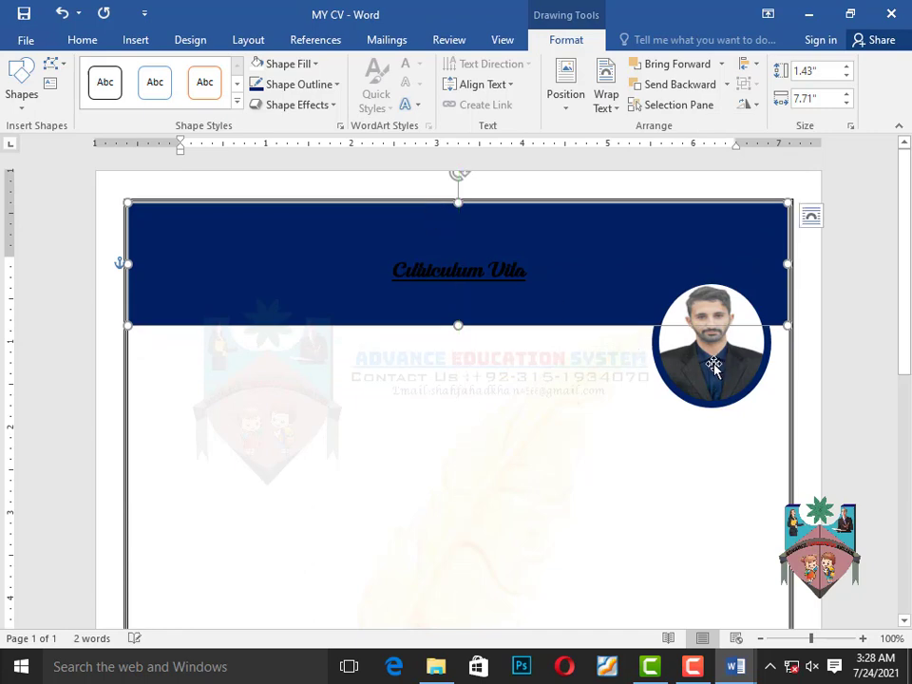
drag(714, 368, 720, 310)
Left-align the "Curriculum Vita" heading on the banner and change its font colour to white
click(488, 270)
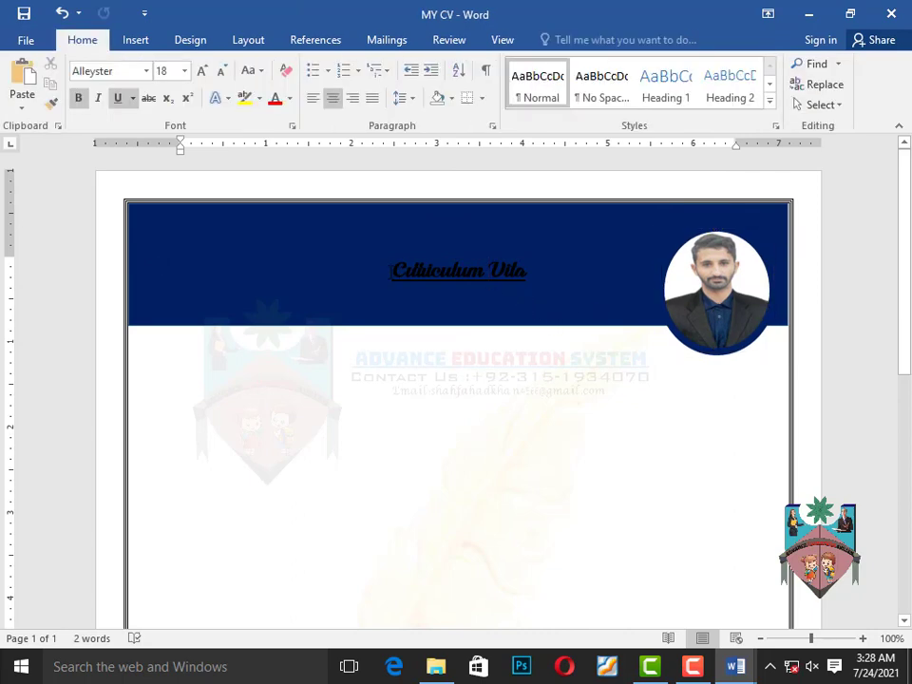
key(ctrl+l)
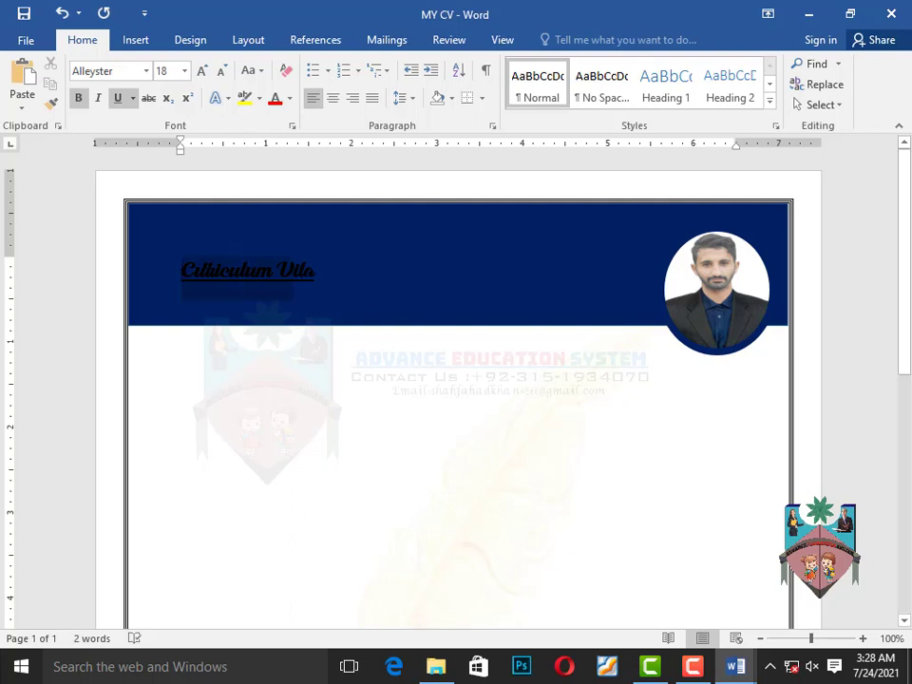
drag(294, 276, 317, 275)
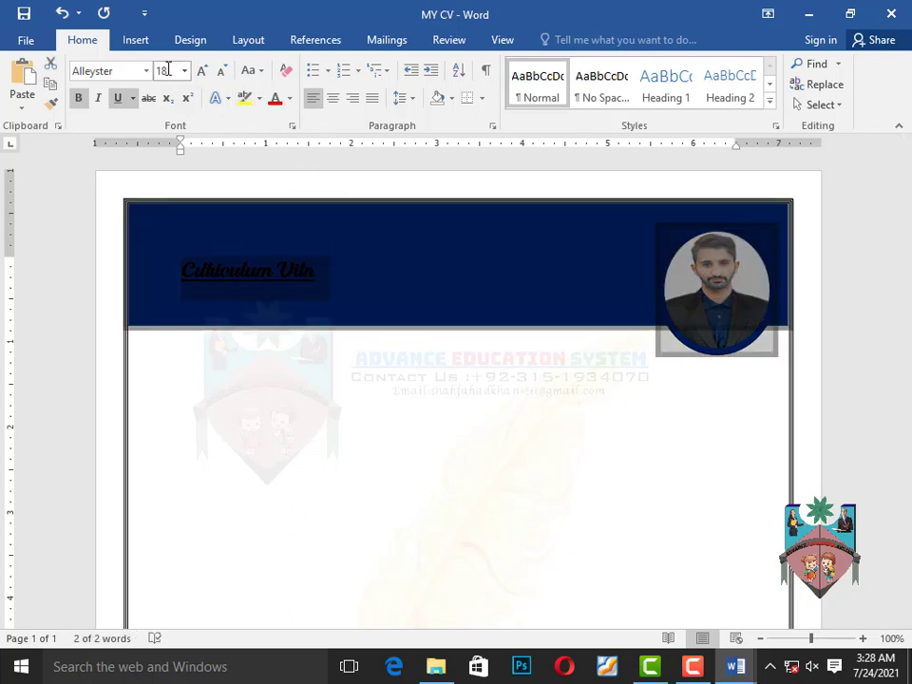
click(288, 99)
click(275, 160)
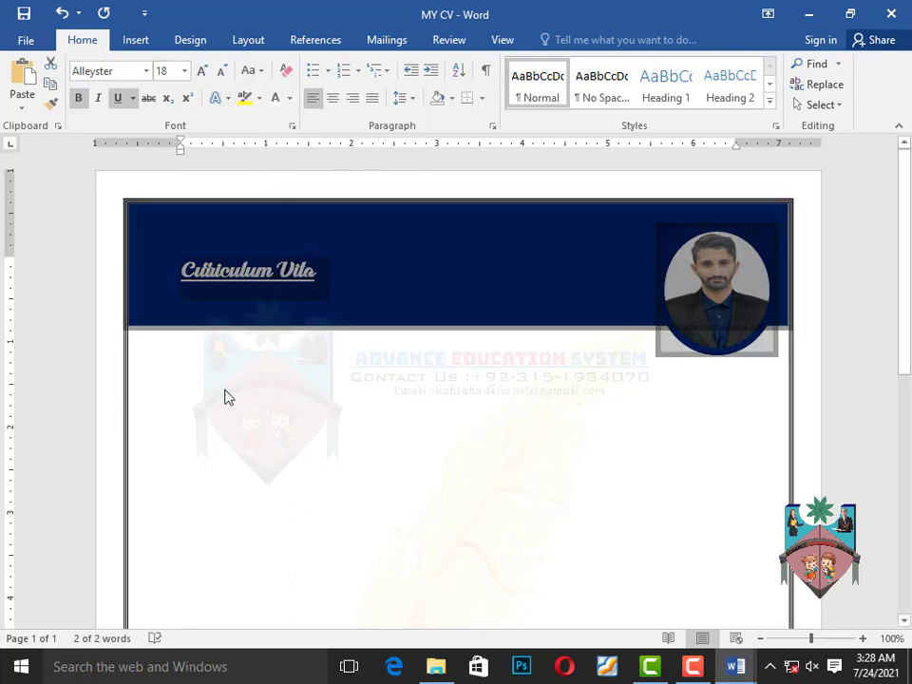
Copy the name, contact number, email and address lines from DETAIL and paste them left-aligned below the heading in MY CV
click(177, 300)
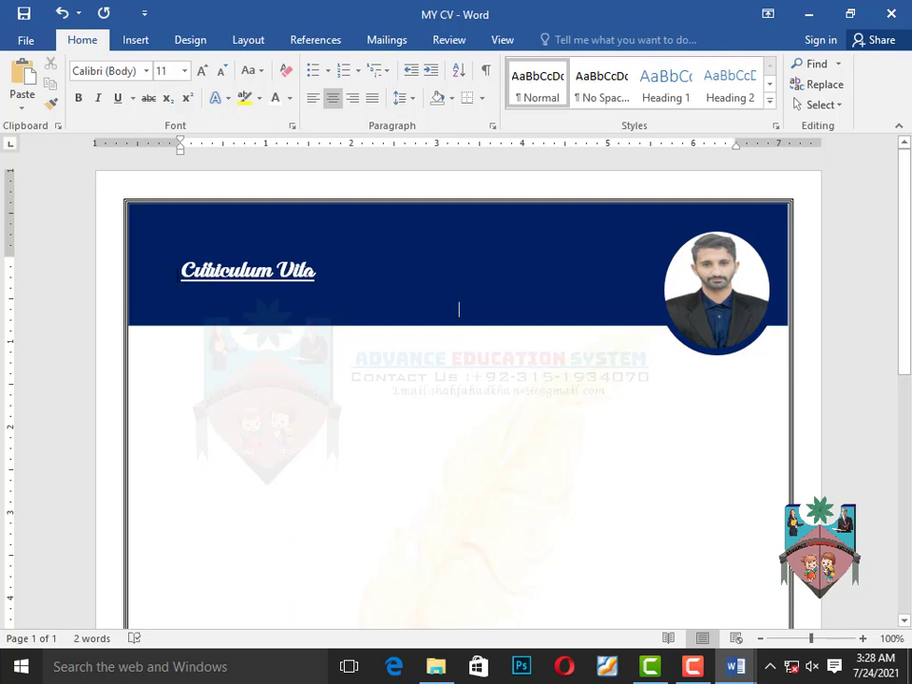
key(ctrl+a)
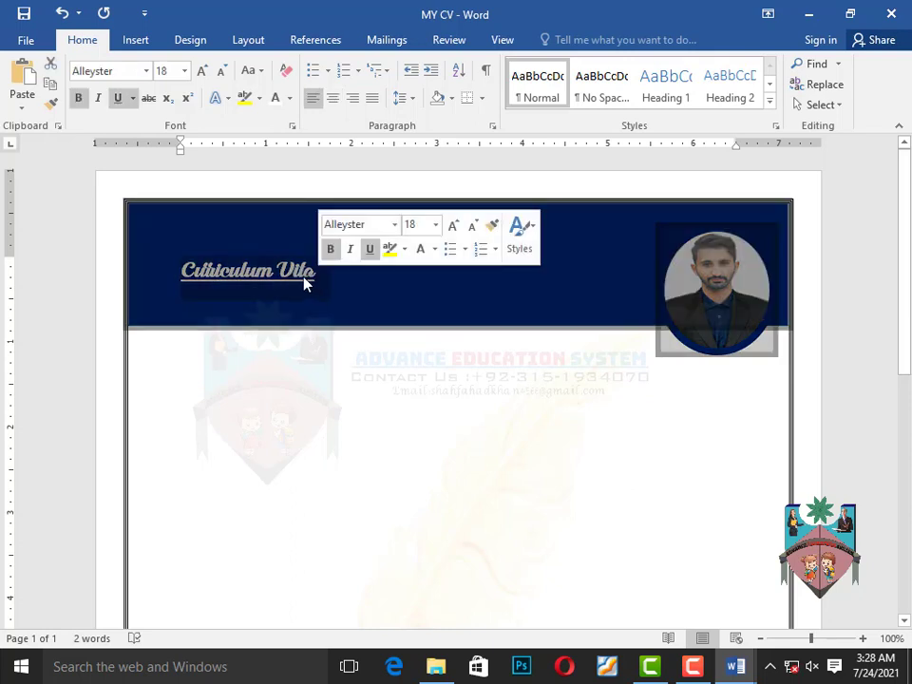
click(459, 309)
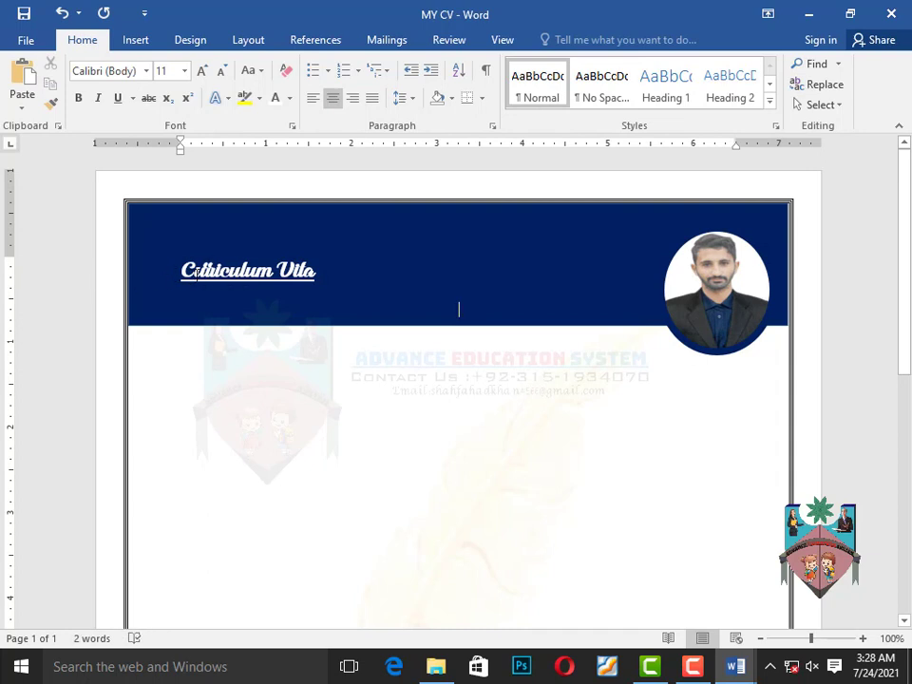
click(317, 275)
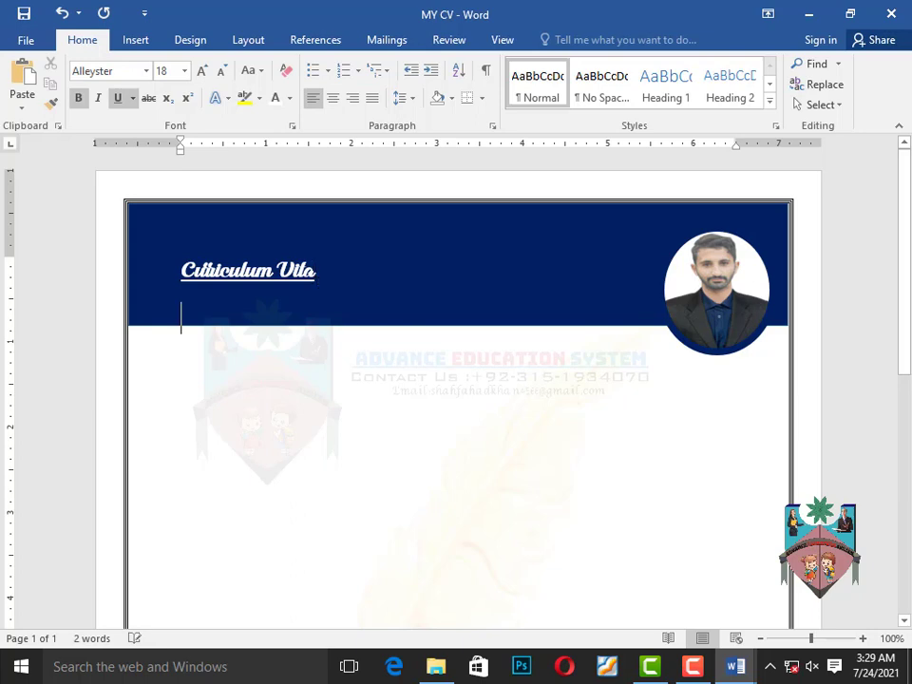
mouse_move(736, 666)
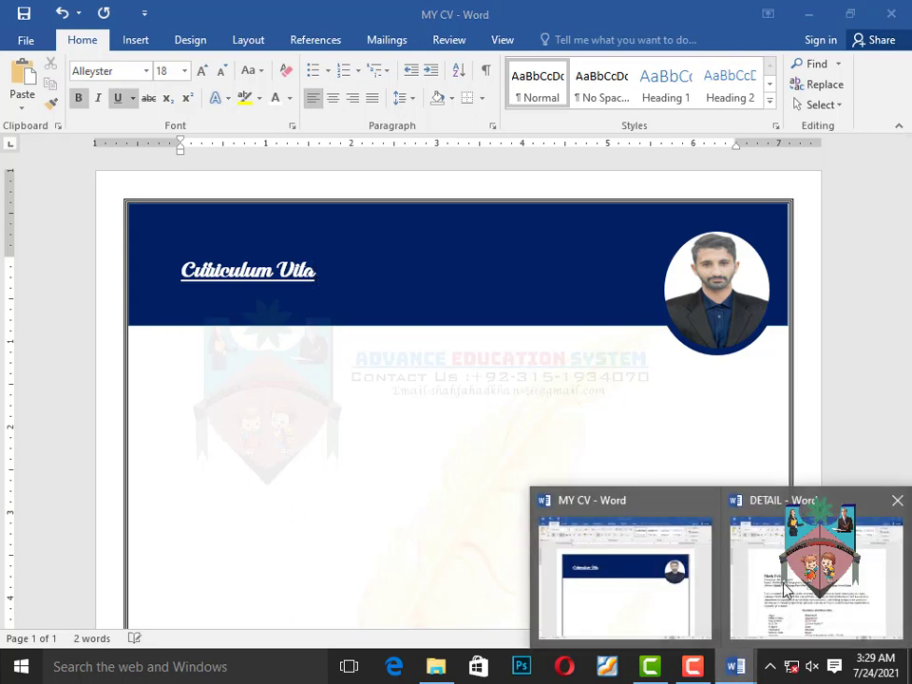
click(784, 597)
drag(177, 314, 647, 369)
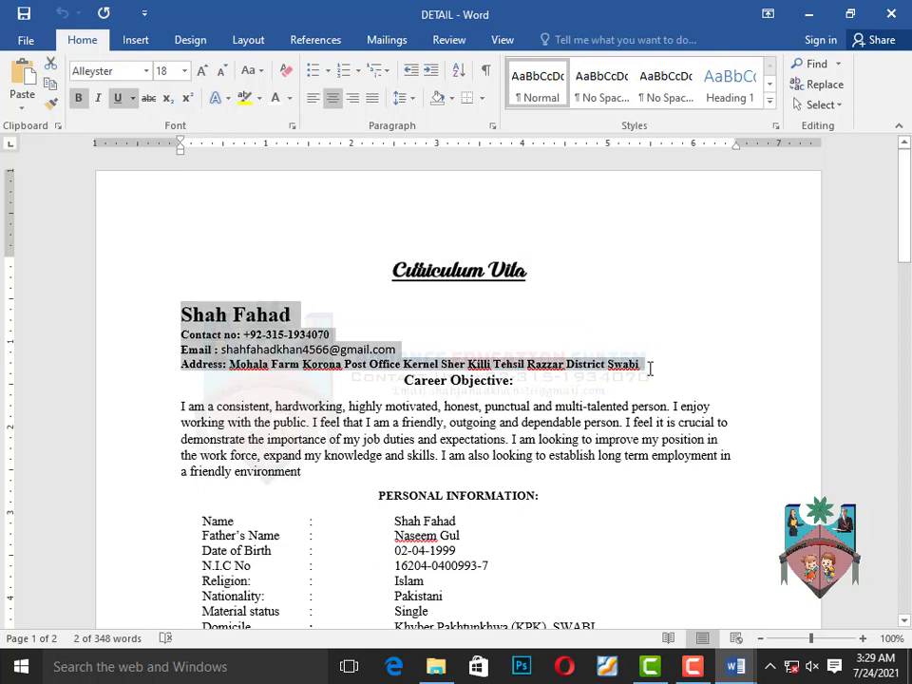
click(51, 84)
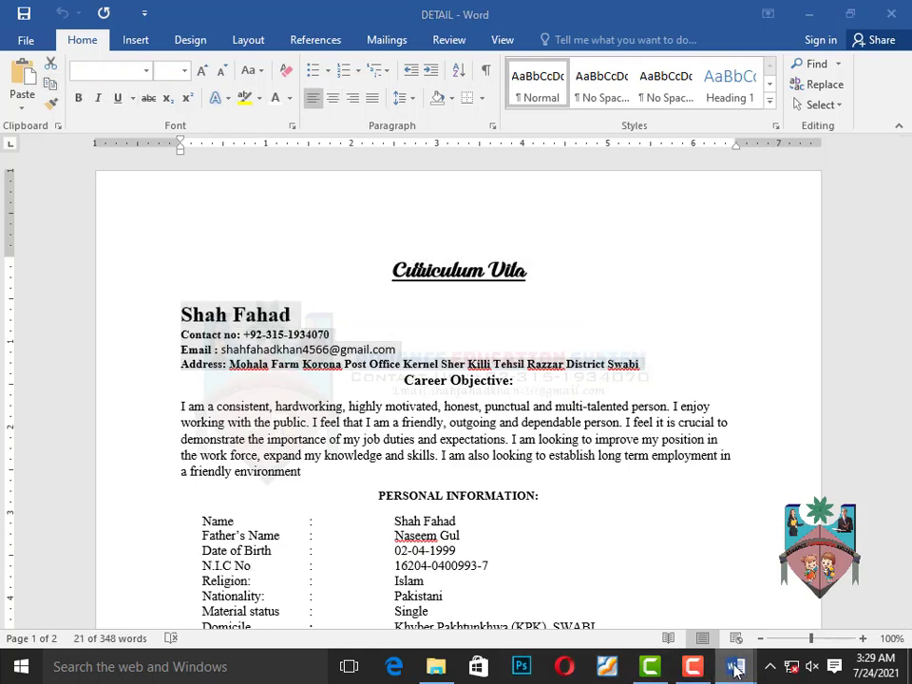
mouse_move(737, 666)
click(621, 606)
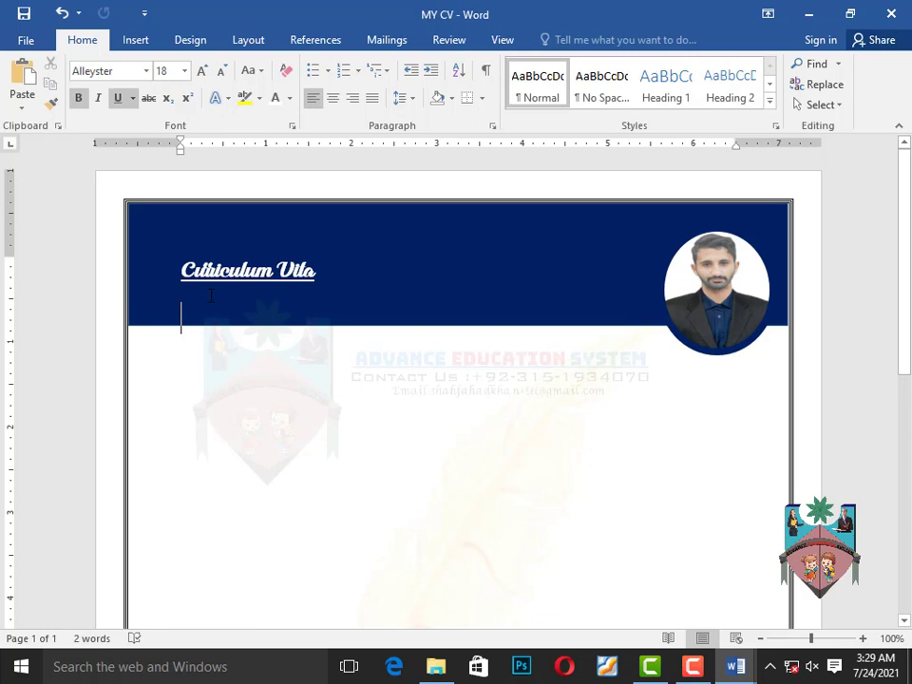
click(22, 80)
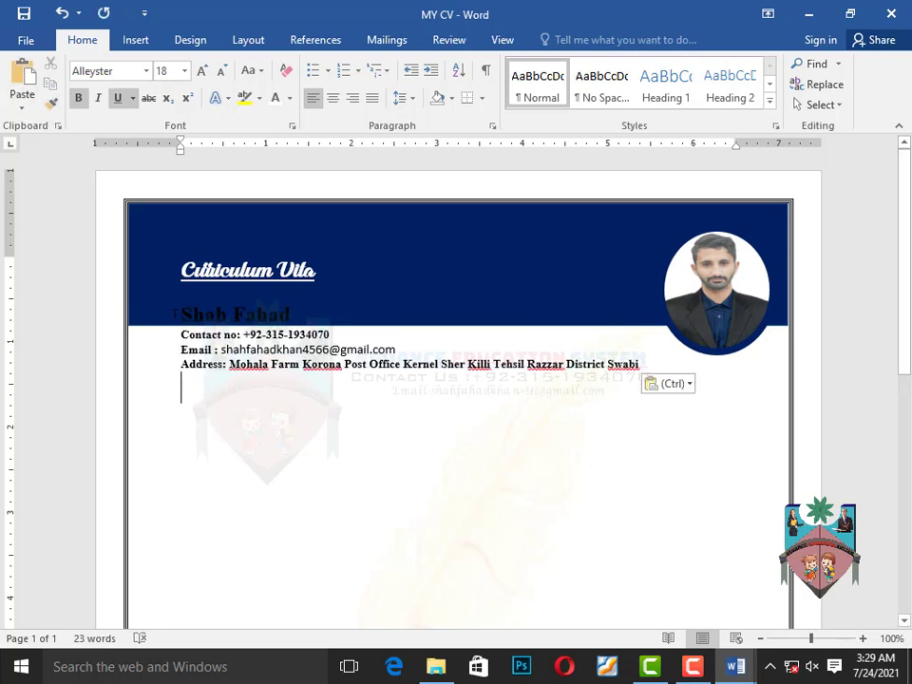
Change the pasted contact lines' font colour to white and reduce the page's top margin to shift the text up
drag(231, 328, 629, 376)
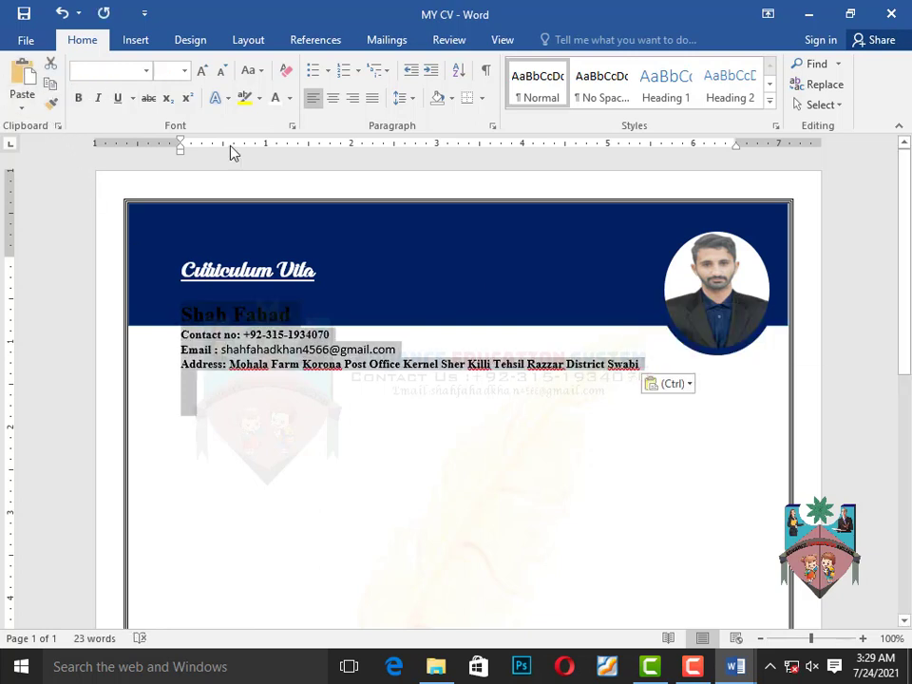
click(274, 99)
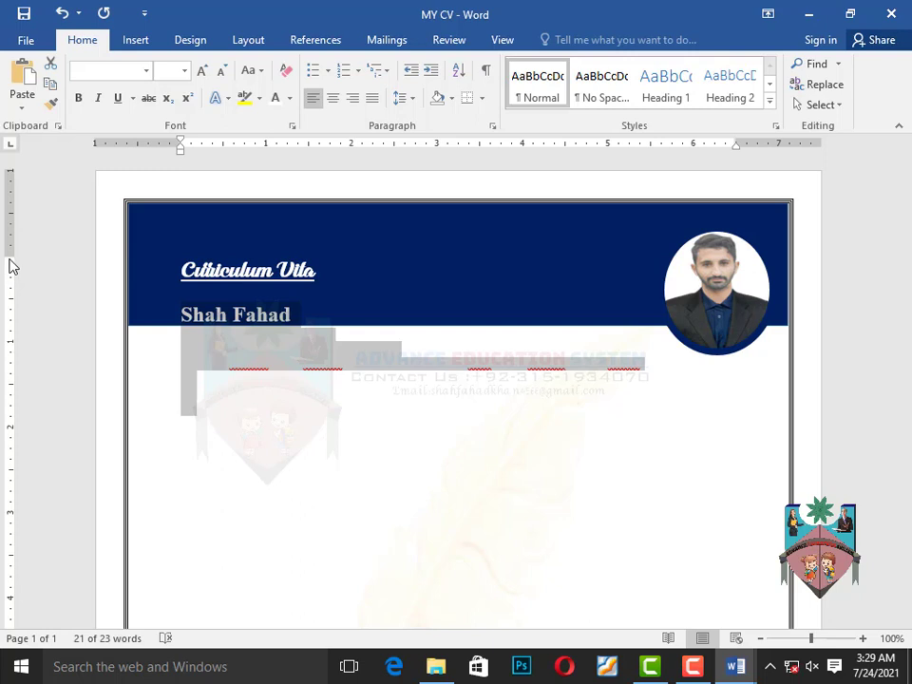
drag(9, 255, 14, 228)
Resize the dark blue banner so it reaches from the inside top edge of the page border to below the address line
click(496, 302)
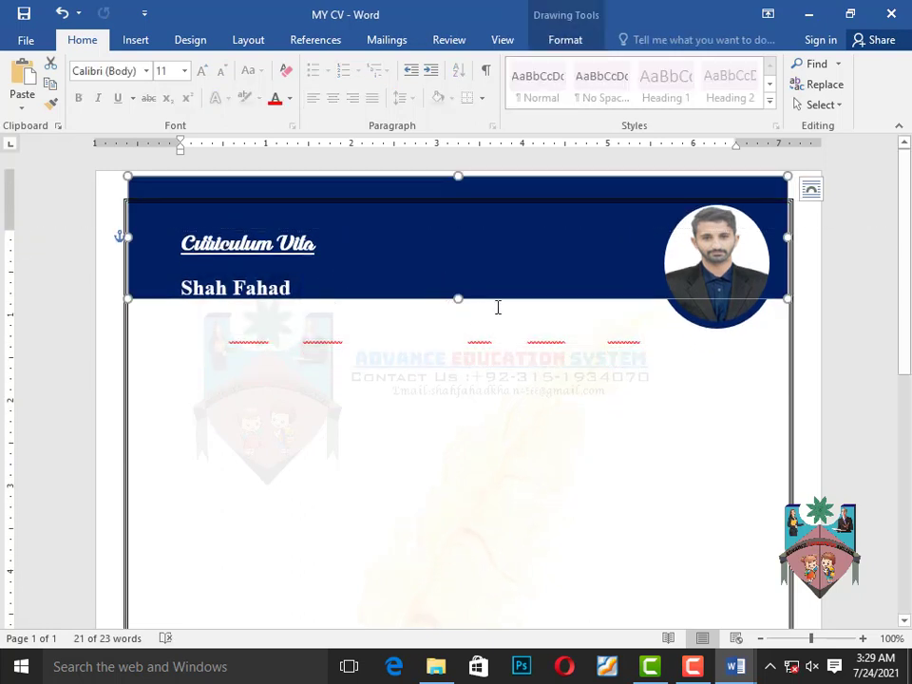
drag(457, 303, 451, 354)
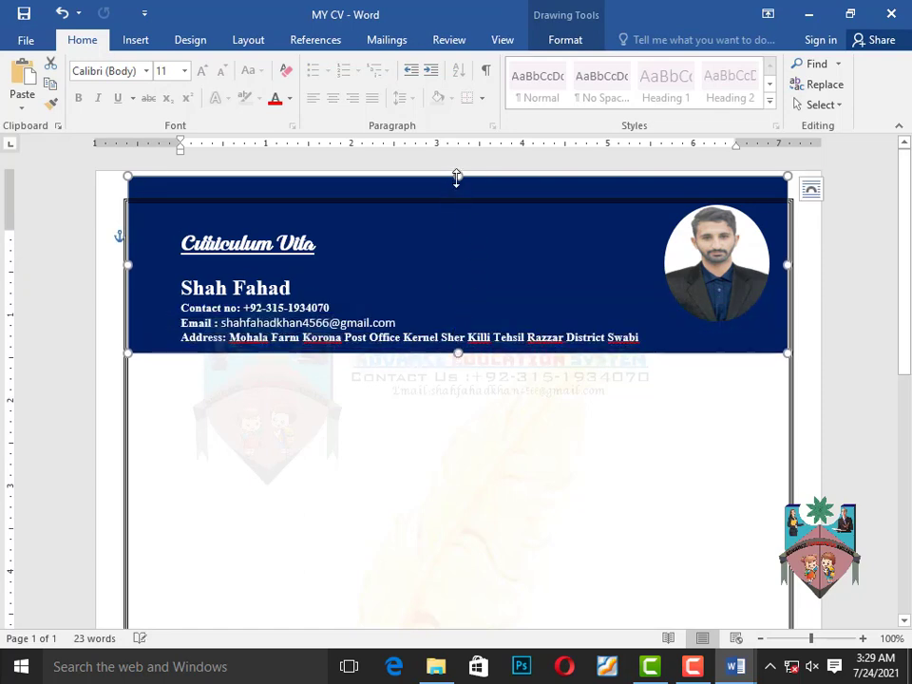
drag(457, 186, 457, 200)
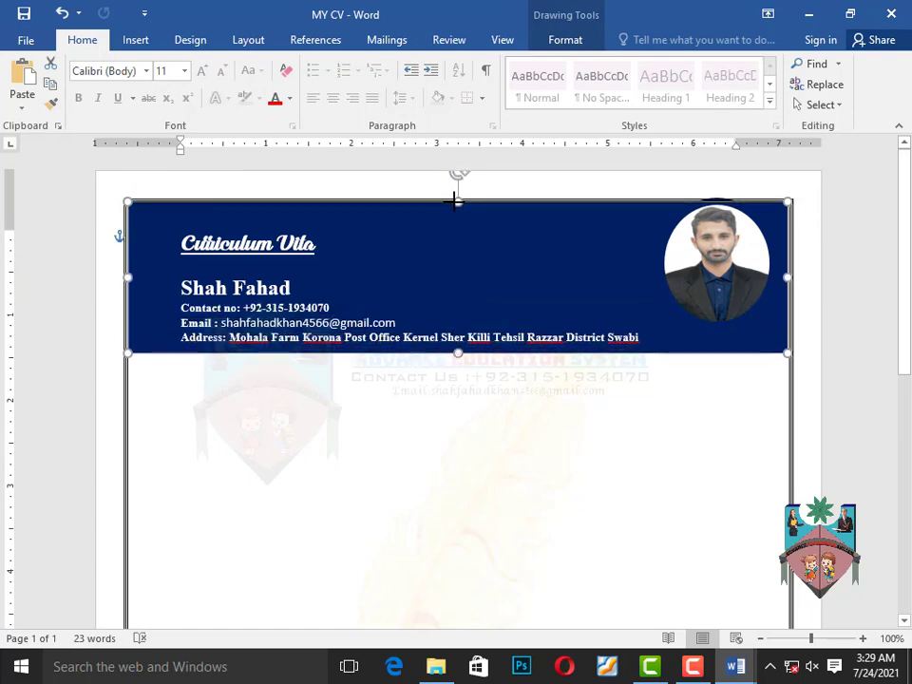
Move the photo oval down over the banner's lower edge and centre the "Curriculum Vita" heading
click(699, 262)
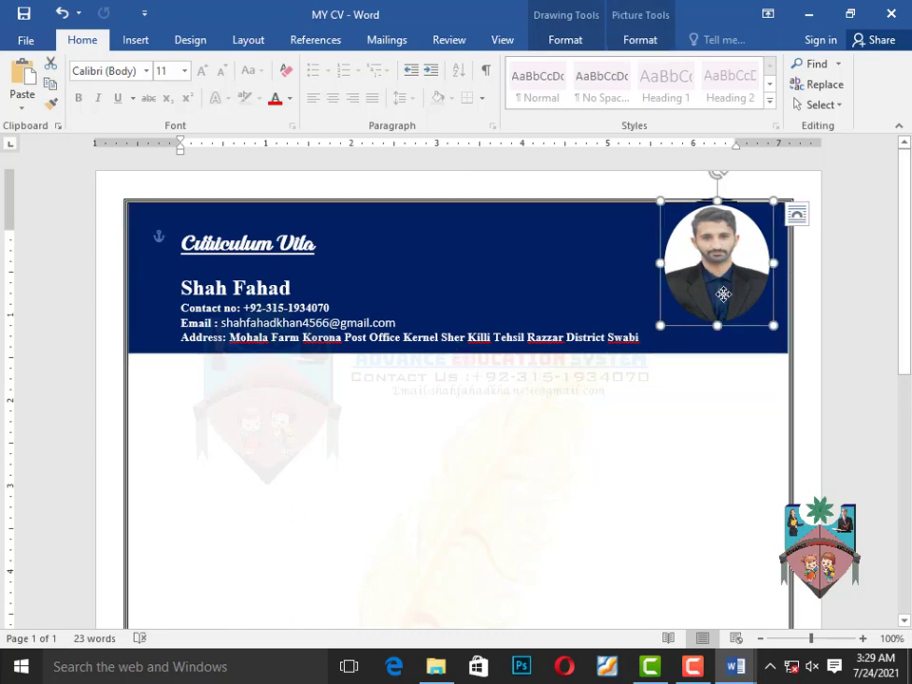
drag(704, 266, 725, 323)
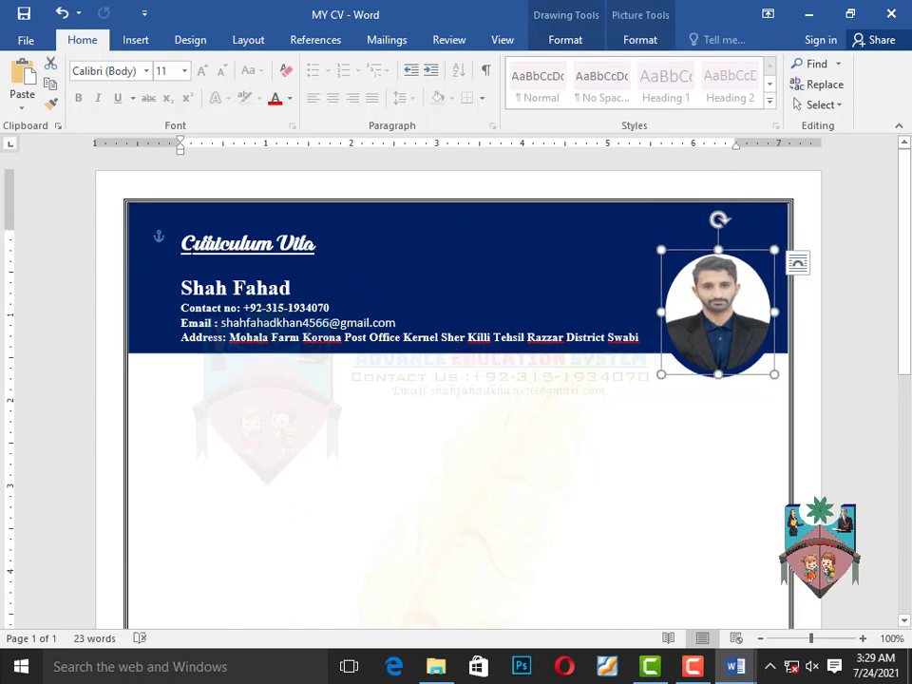
click(222, 244)
click(333, 97)
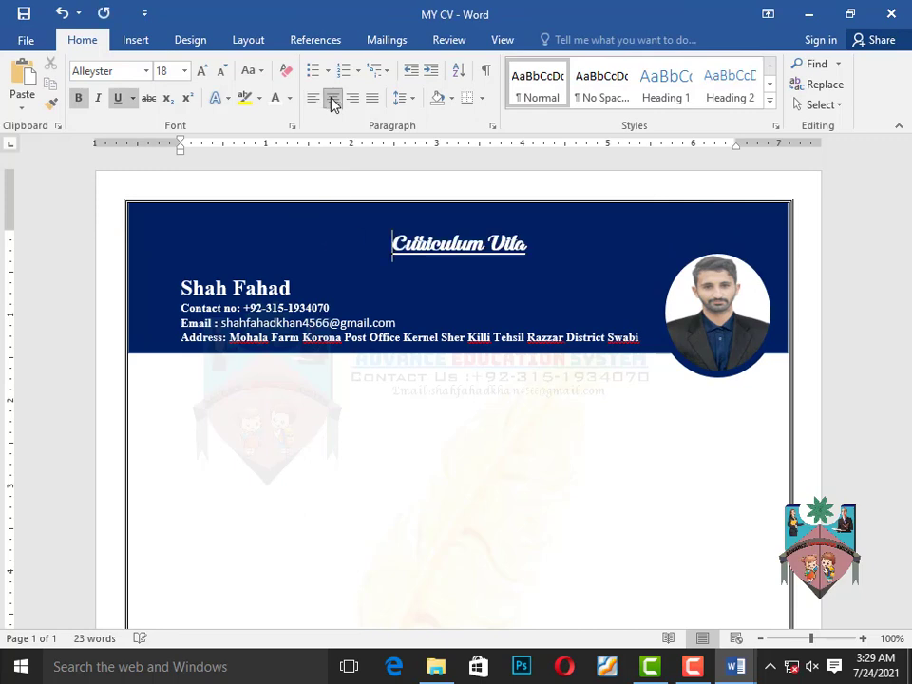
Shorten the dark blue banner and shift it up against the border's inside top edge, reducing the page's top margin further
click(442, 228)
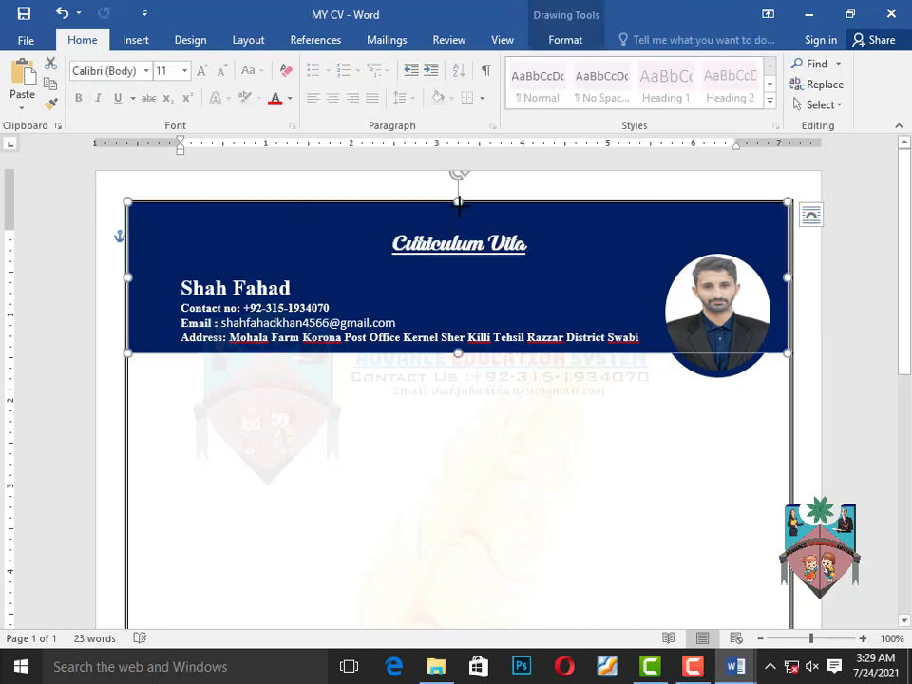
drag(458, 201, 458, 225)
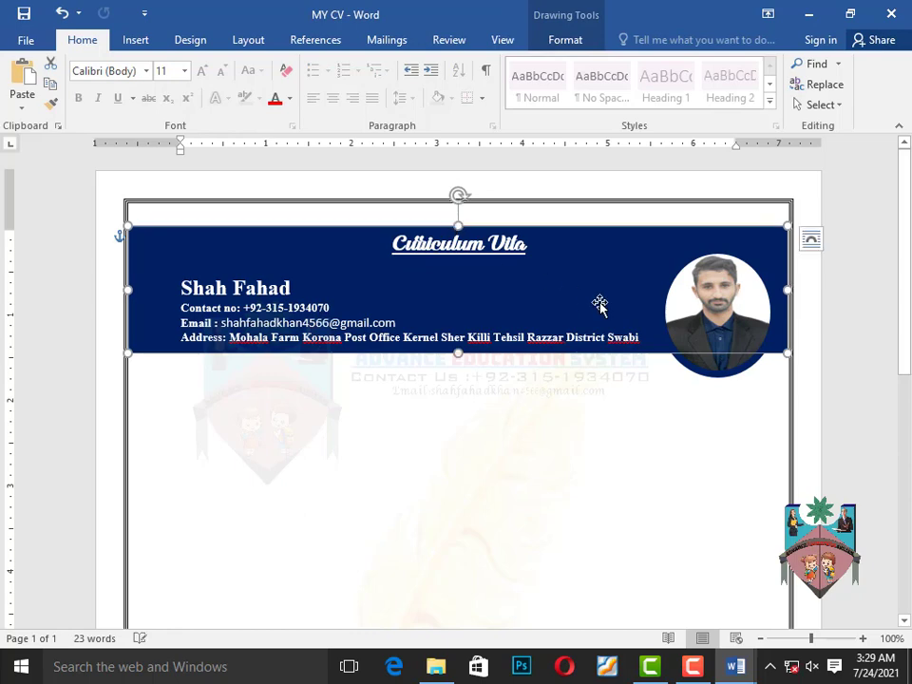
drag(607, 301, 603, 279)
drag(8, 227, 8, 205)
click(287, 249)
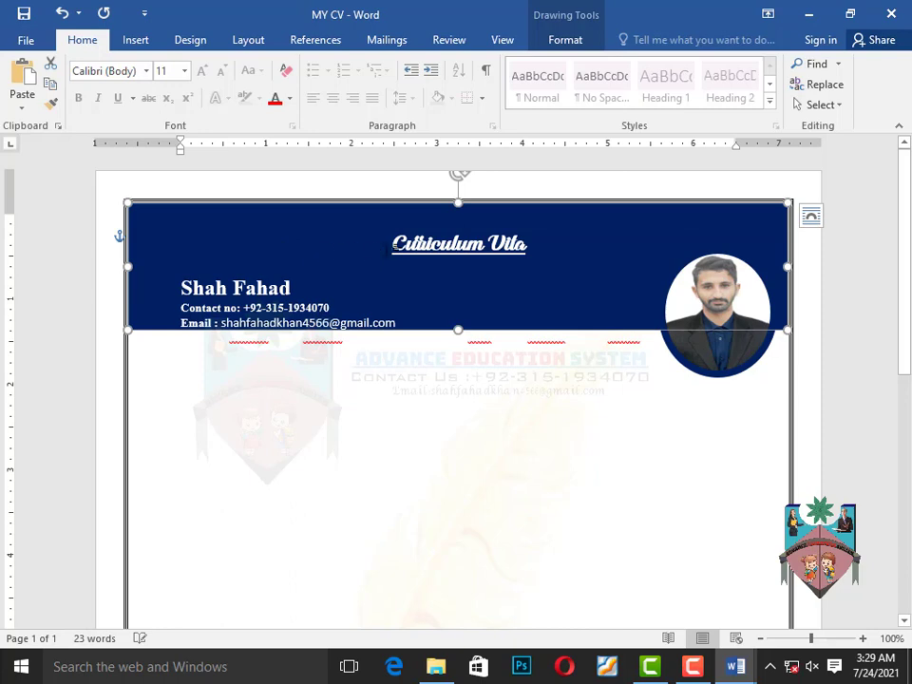
click(397, 247)
key(BackSpace)
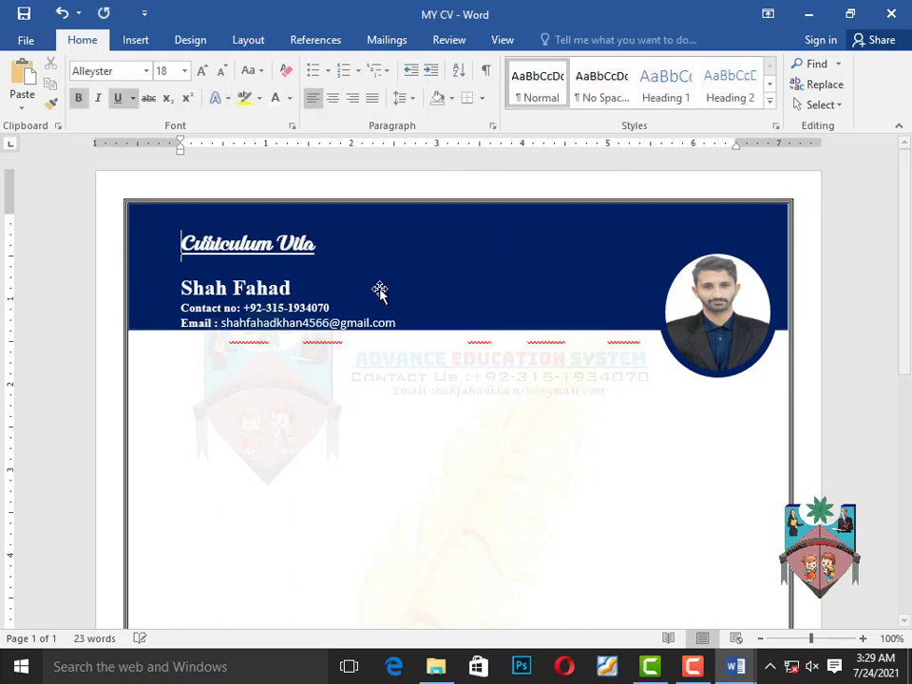
click(333, 99)
Extend the dark blue banner's lower edge to just below the address line and place the cursor in the empty paragraph beneath it
click(462, 327)
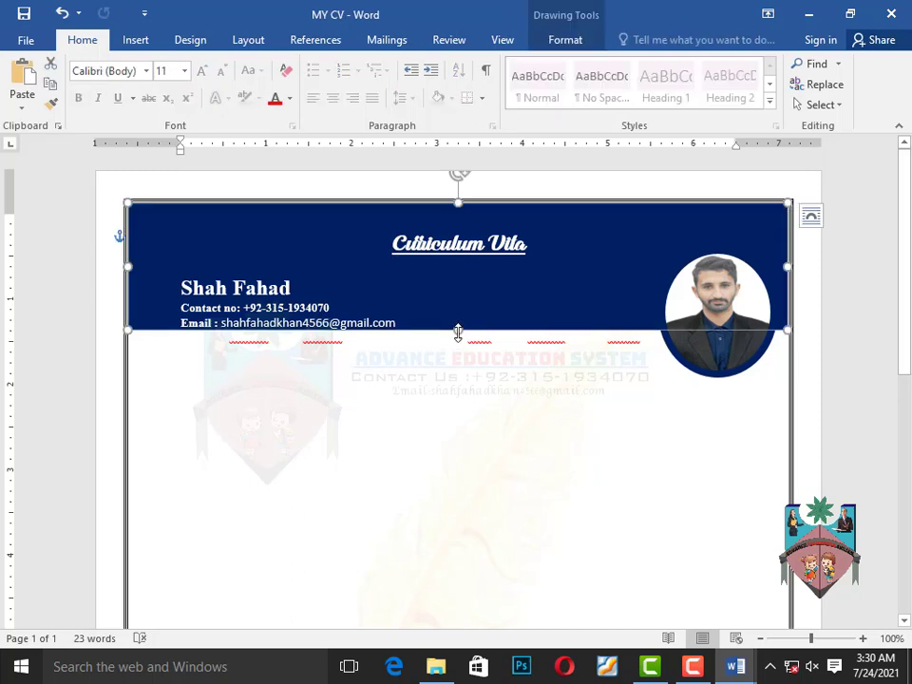
drag(458, 332, 456, 349)
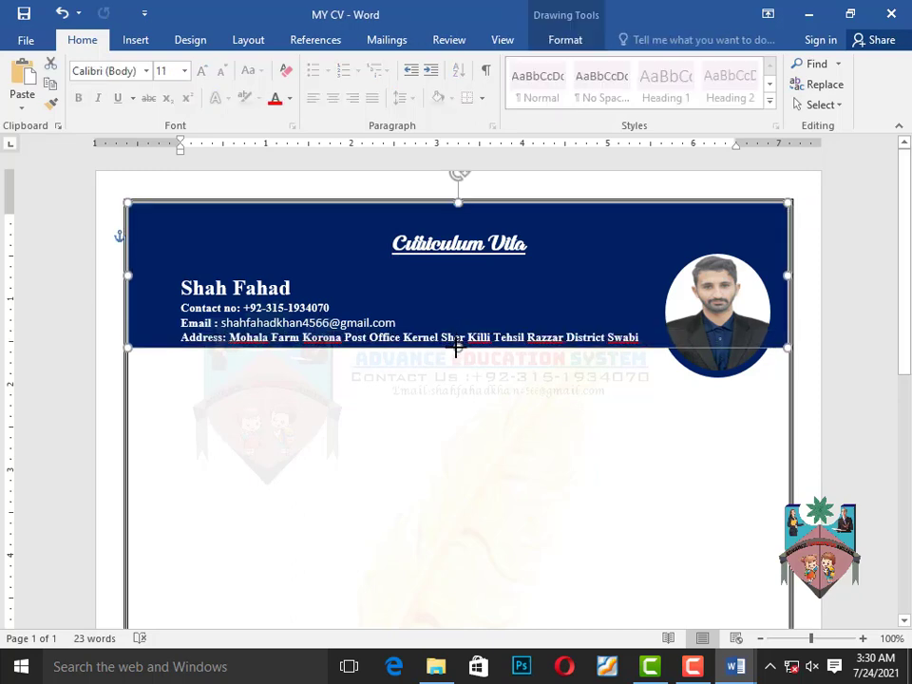
click(362, 397)
scroll(560, 330, down, 3)
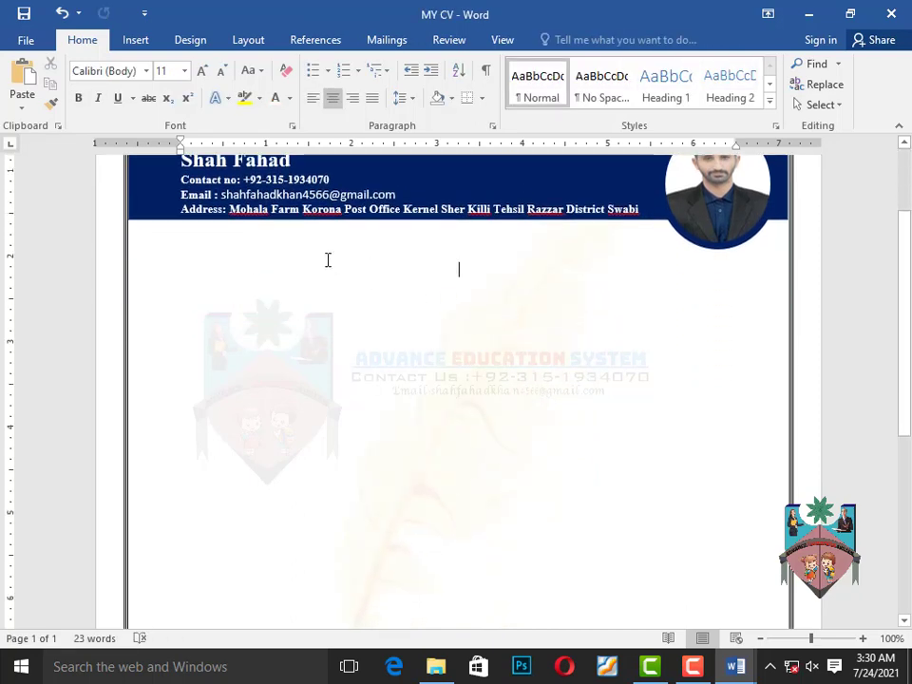
click(736, 666)
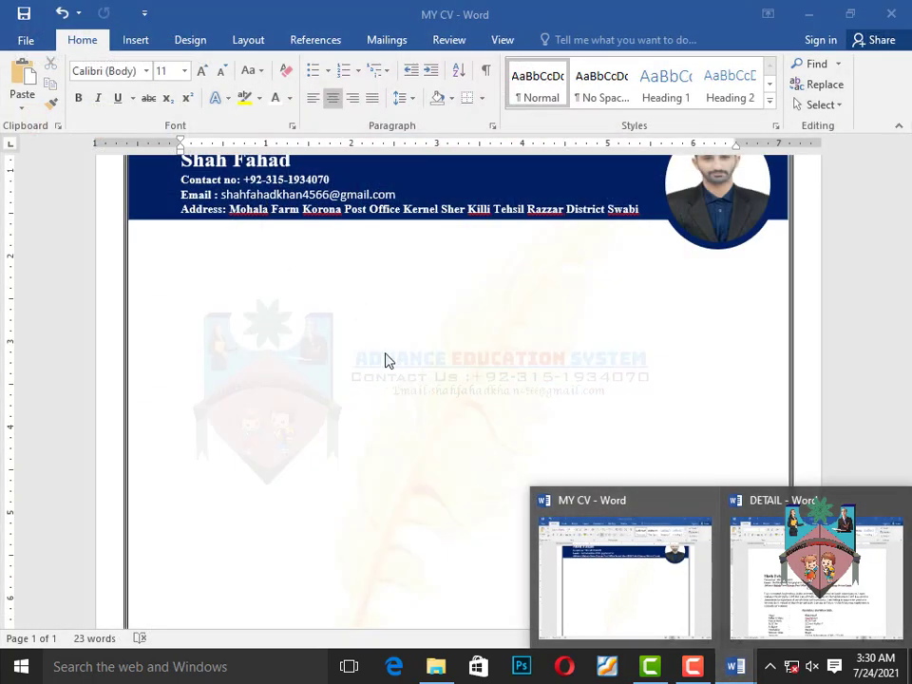
click(136, 40)
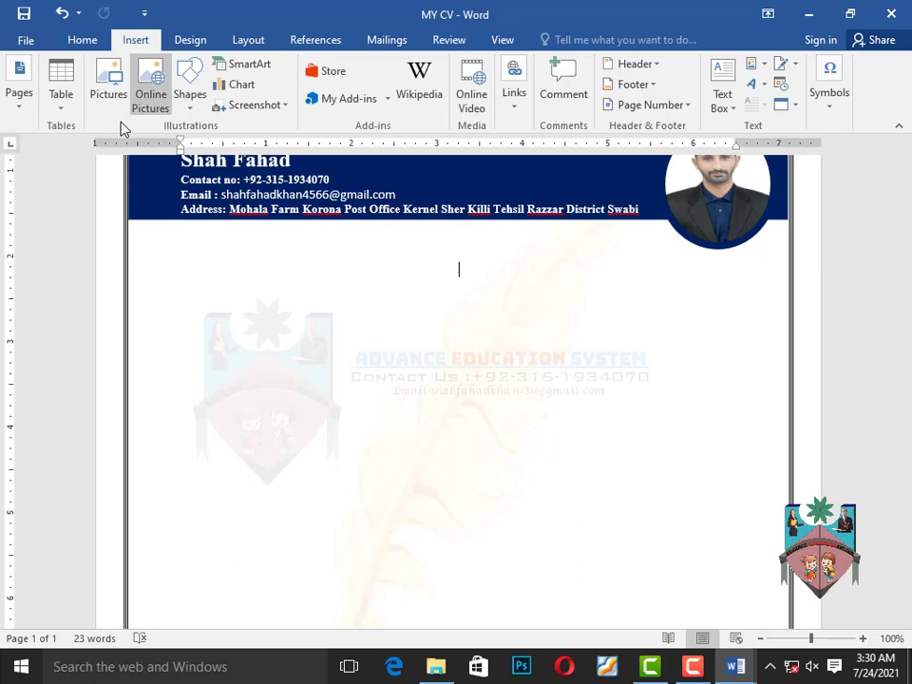
click(187, 100)
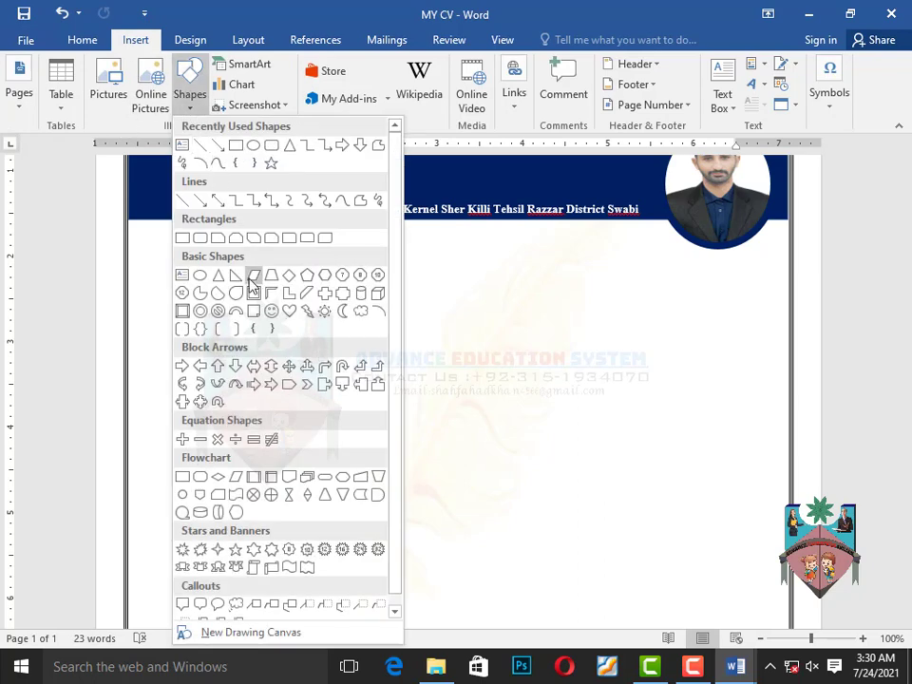
click(204, 144)
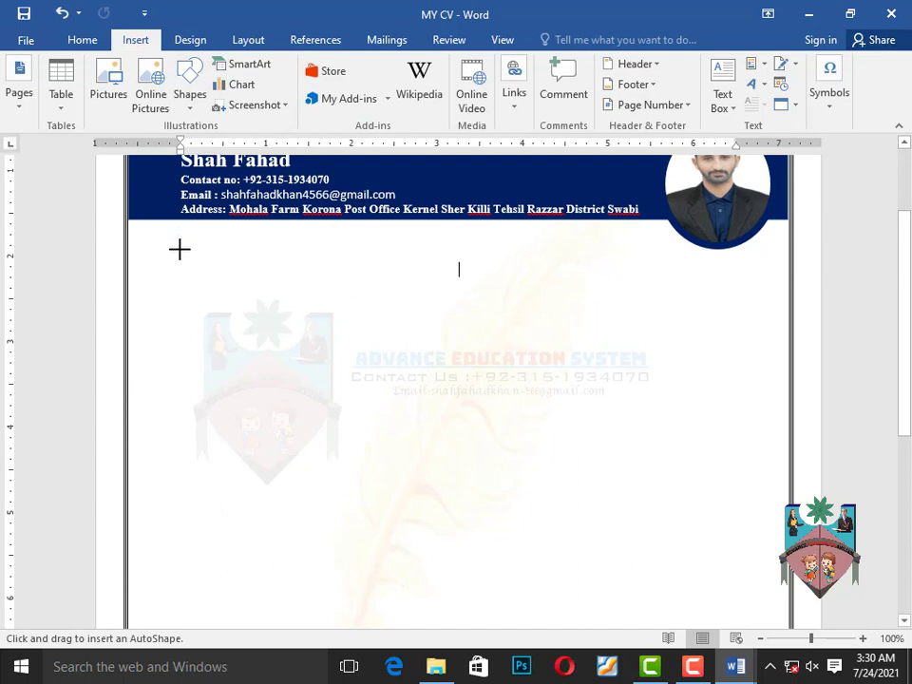
drag(179, 249, 265, 335)
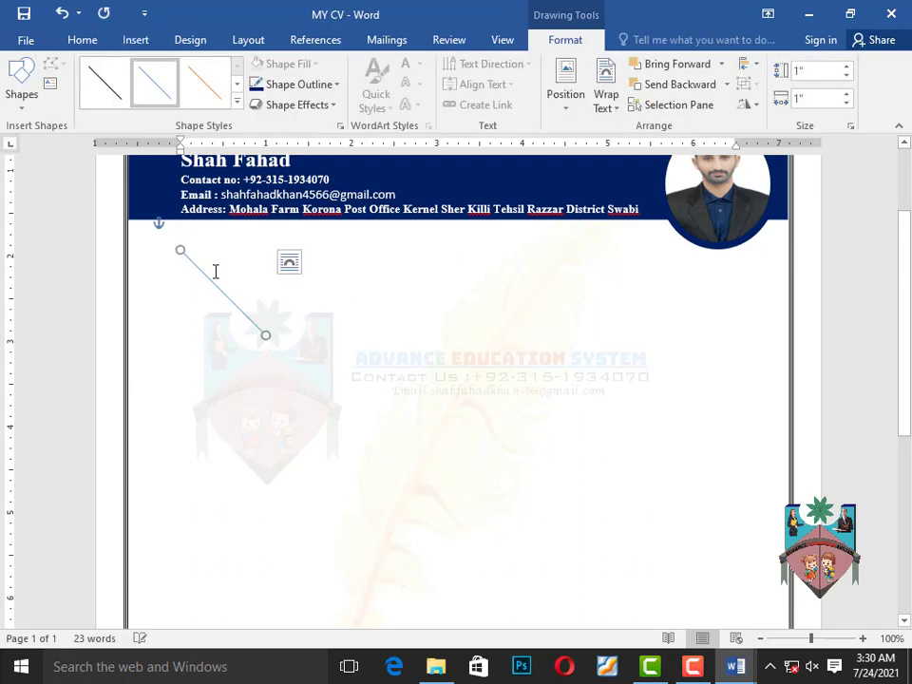
key(Delete)
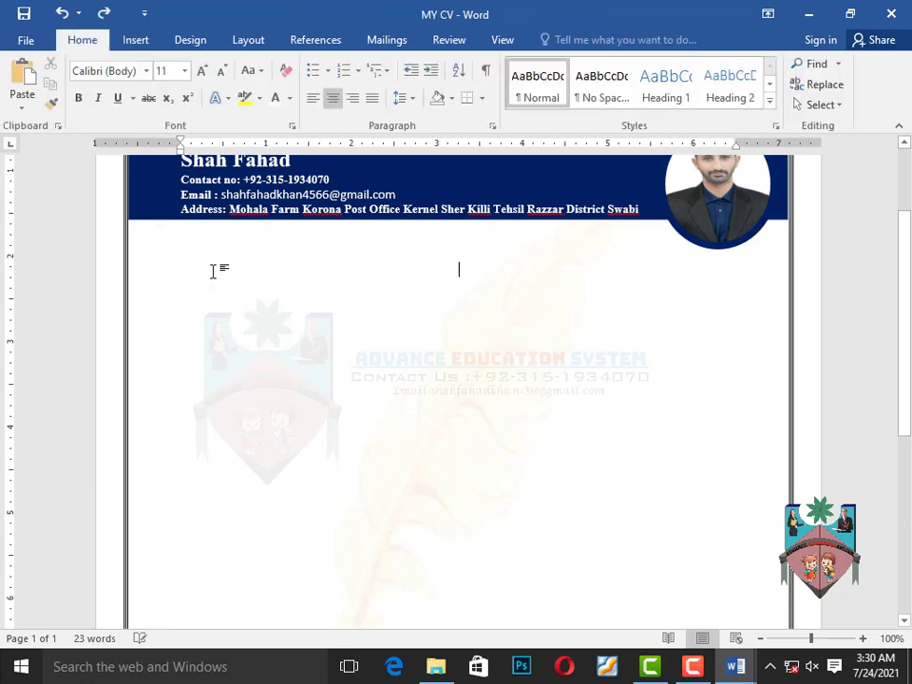
Draw a vertical straight line about 6.45" long down the page's left margin, starting just below the dark blue banner
click(139, 46)
click(188, 103)
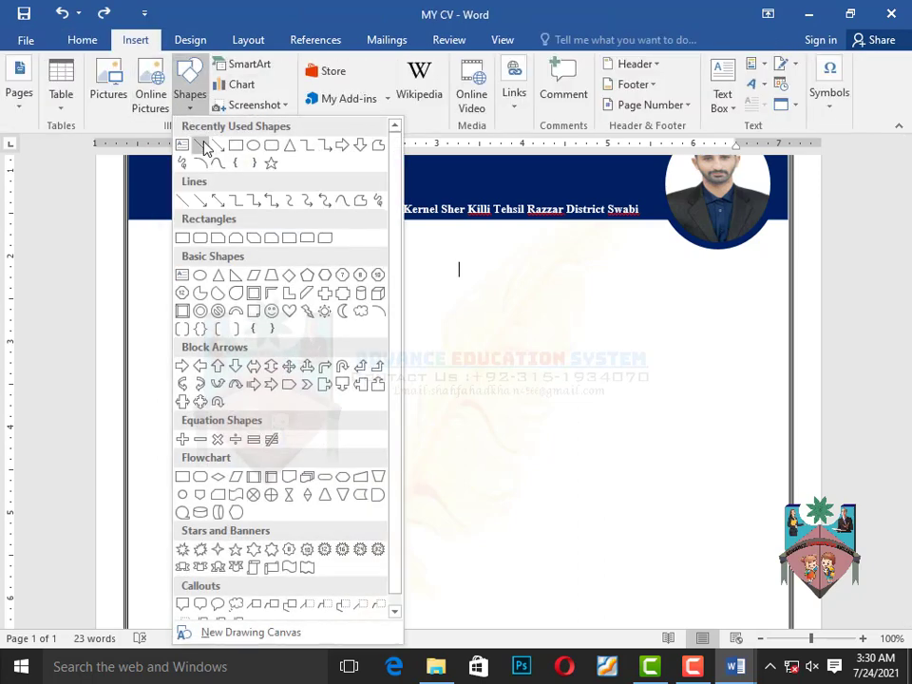
click(201, 145)
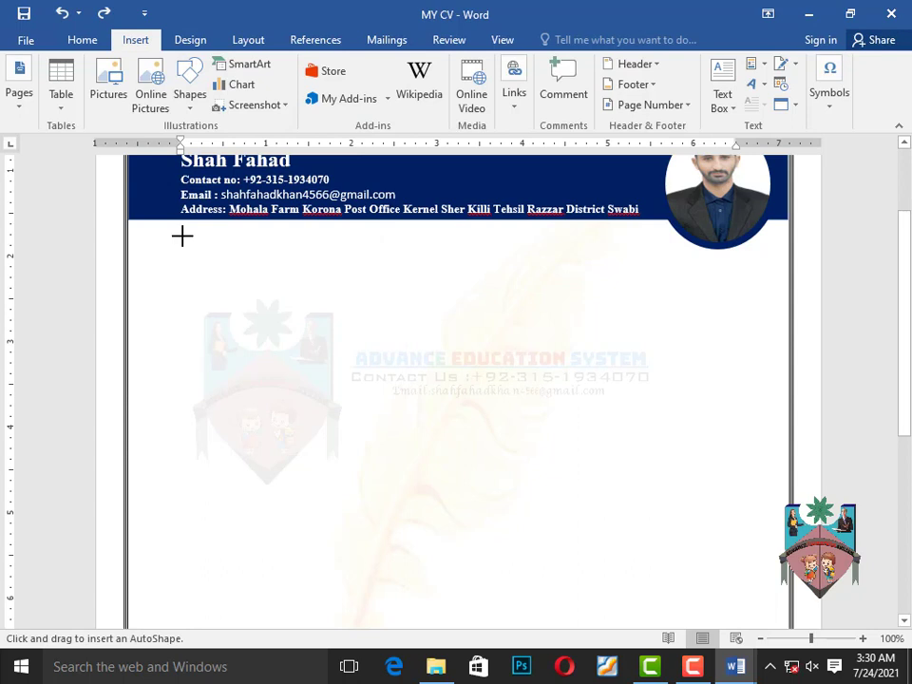
mouse_move(180, 241)
mouse_down()
mouse_move(175, 636)
mouse_move(174, 607)
mouse_up()
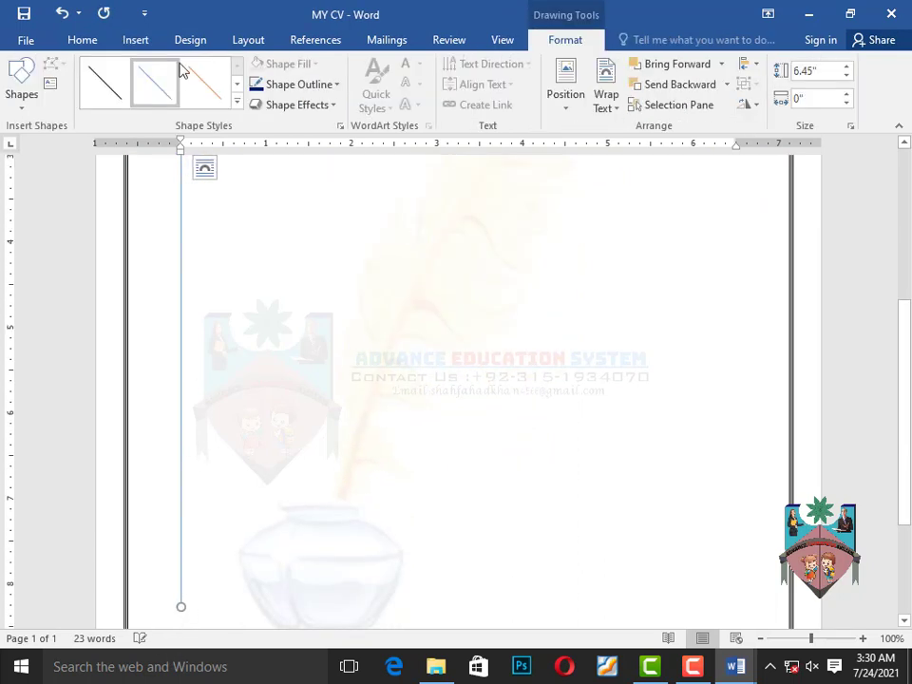
Give the vertical line the darkest theme blue outline with a 6 pt weight
click(337, 85)
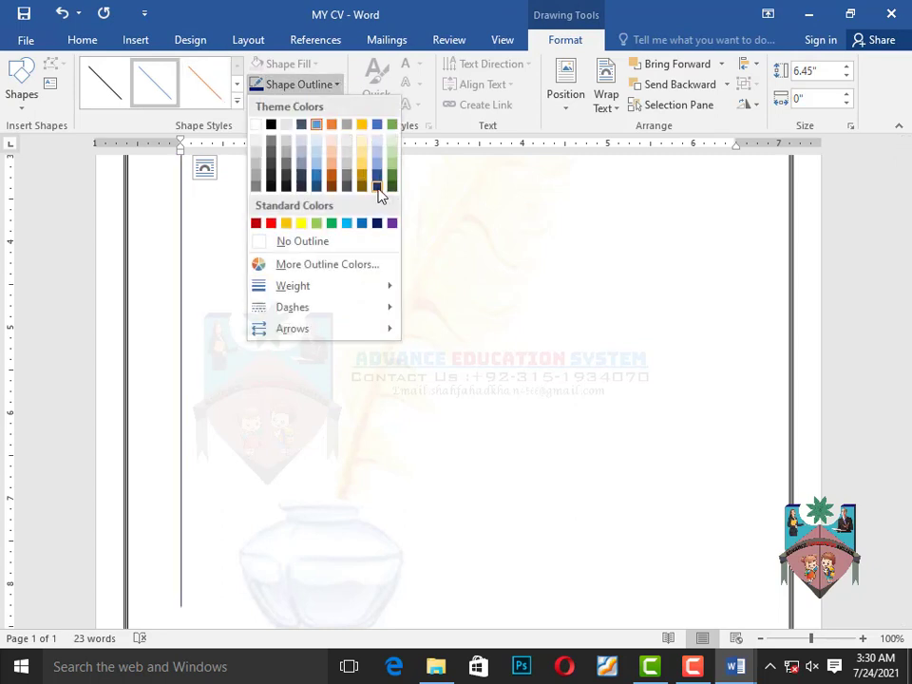
click(378, 187)
click(337, 85)
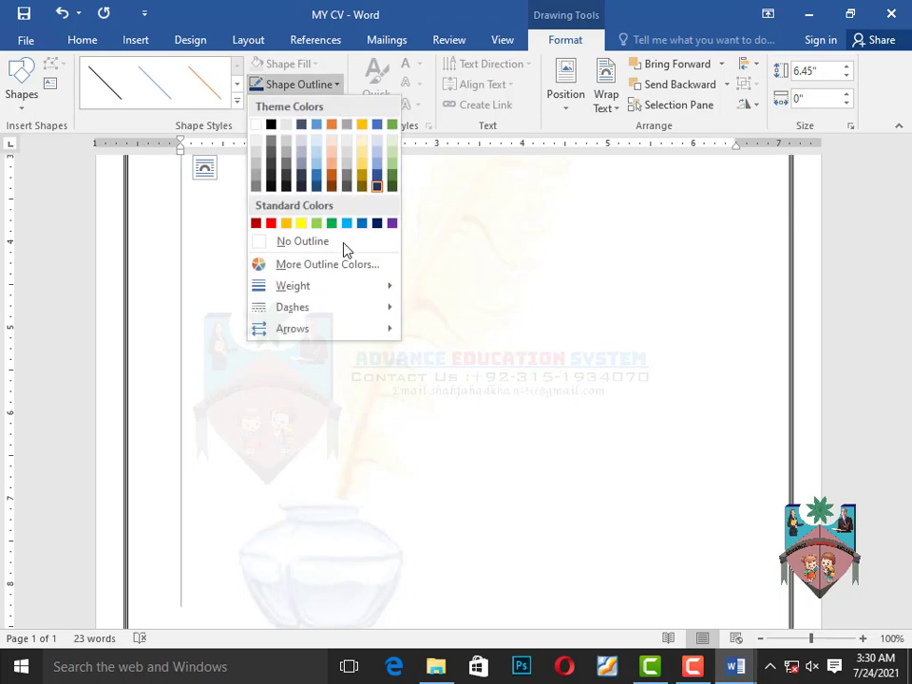
mouse_move(314, 287)
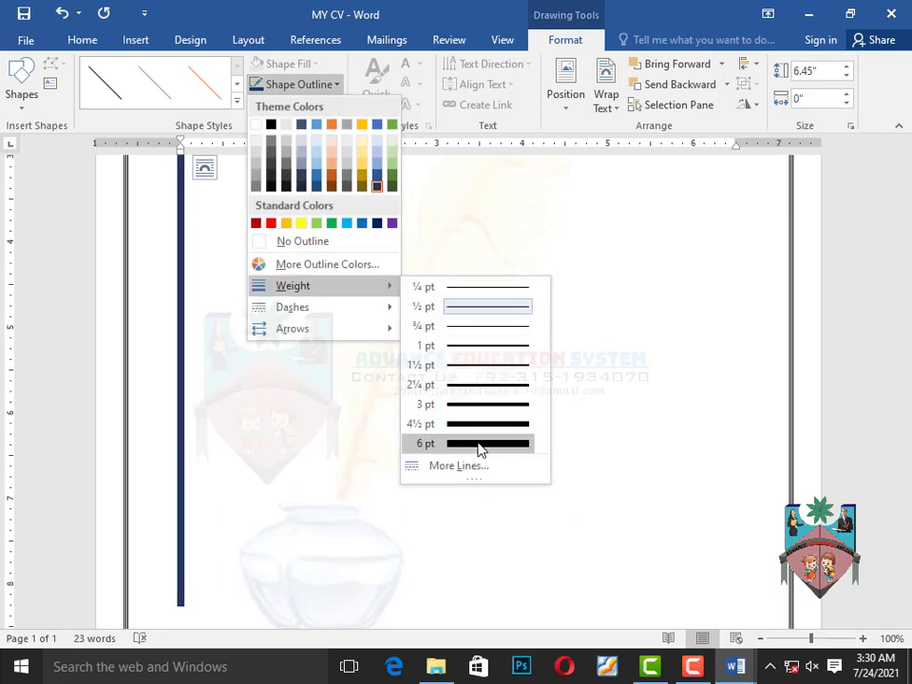
click(481, 443)
drag(901, 387, 902, 285)
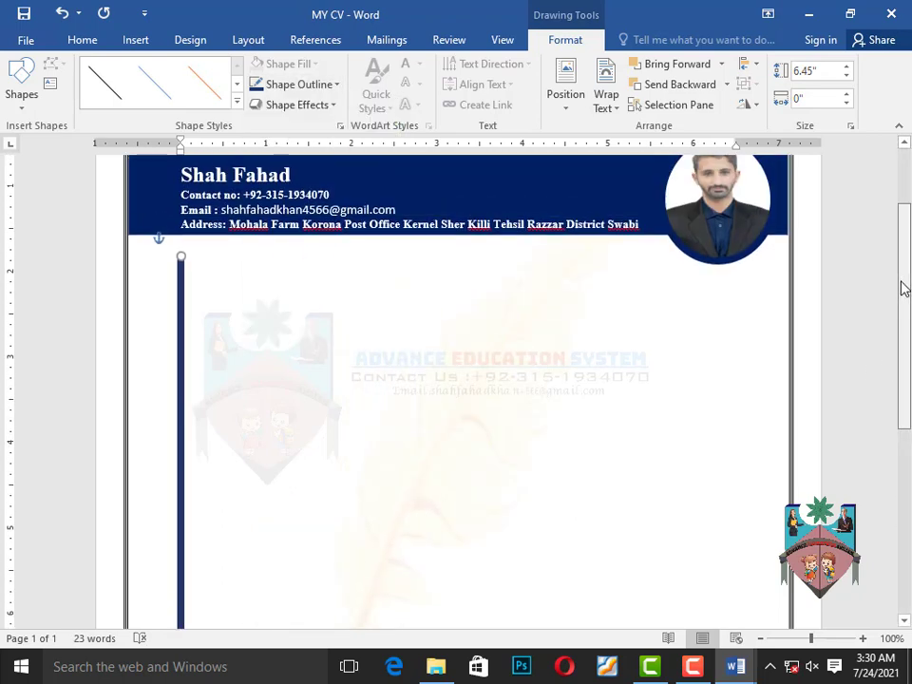
click(258, 250)
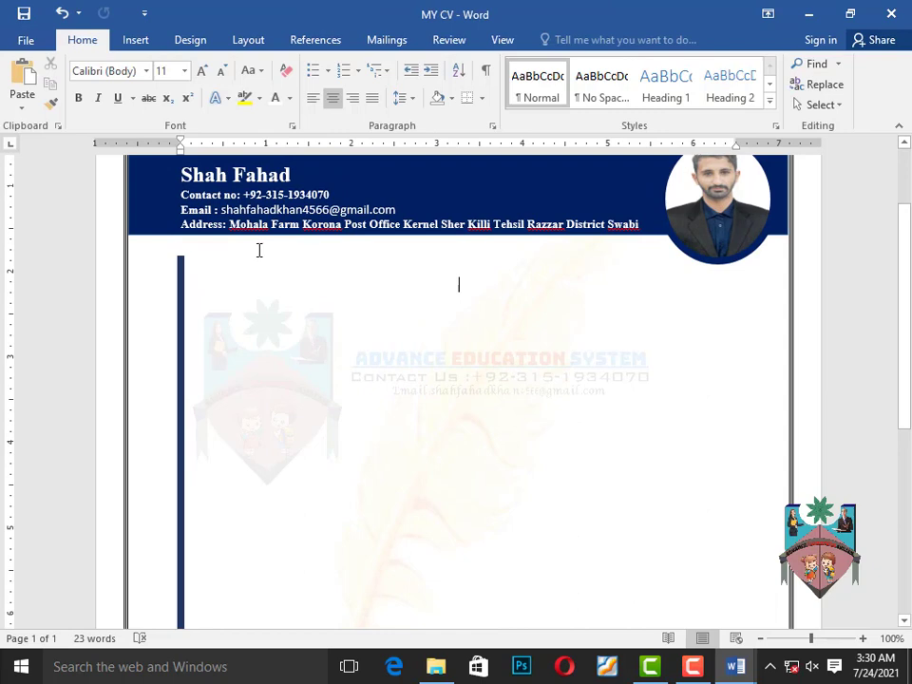
Draw a Flowchart Terminator shape about 0.58" high and 2.26" wide over the vertical line's upper end, just below the banner
click(133, 42)
click(190, 100)
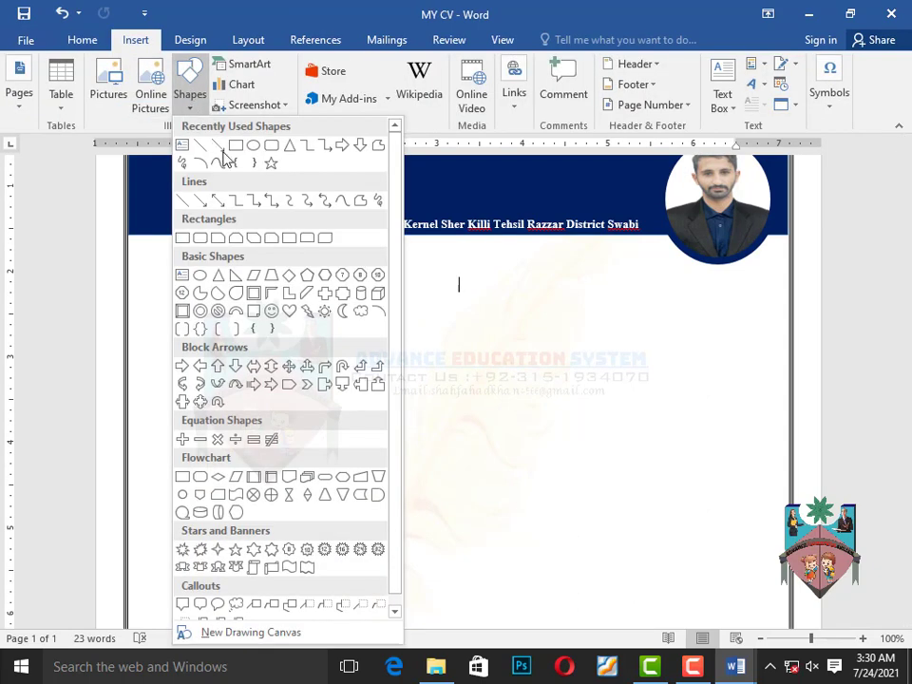
click(324, 496)
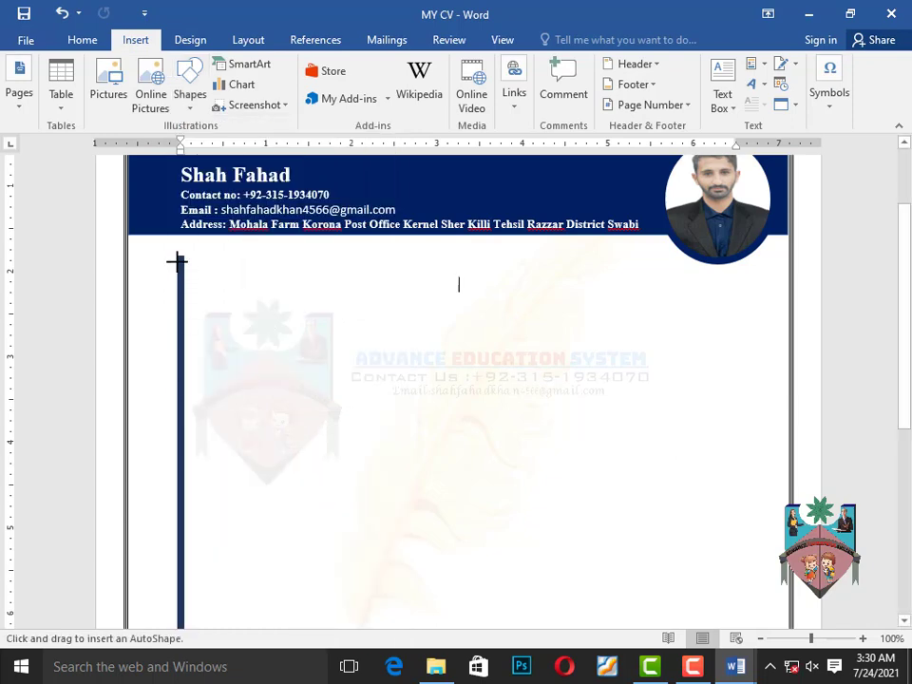
mouse_move(184, 265)
mouse_down()
mouse_move(326, 312)
mouse_move(371, 310)
mouse_up()
drag(255, 287, 252, 270)
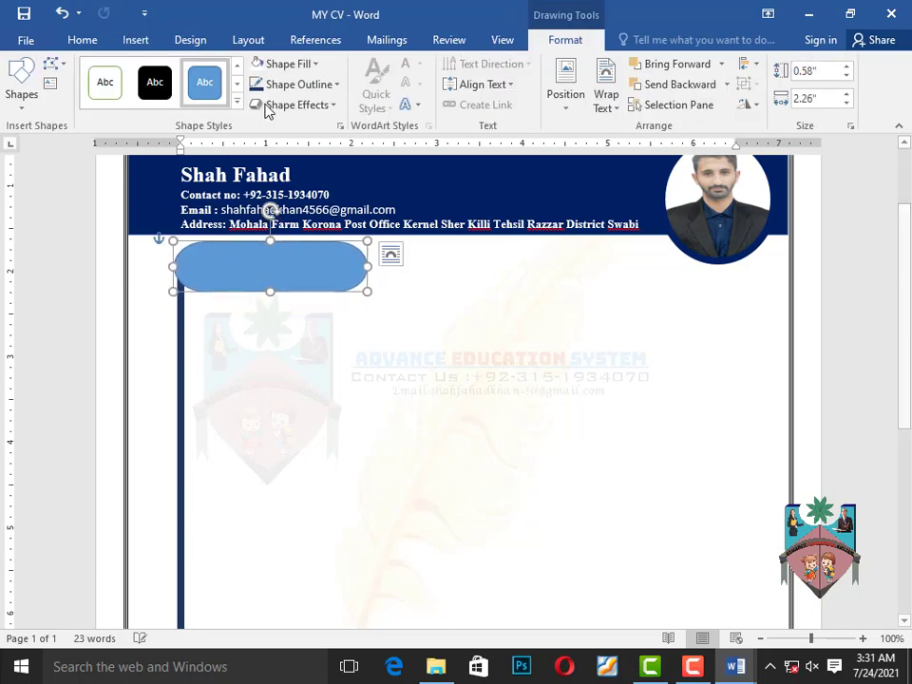
Set both the outline and the fill of the rounded terminator shape to the standard Dark Blue
click(333, 88)
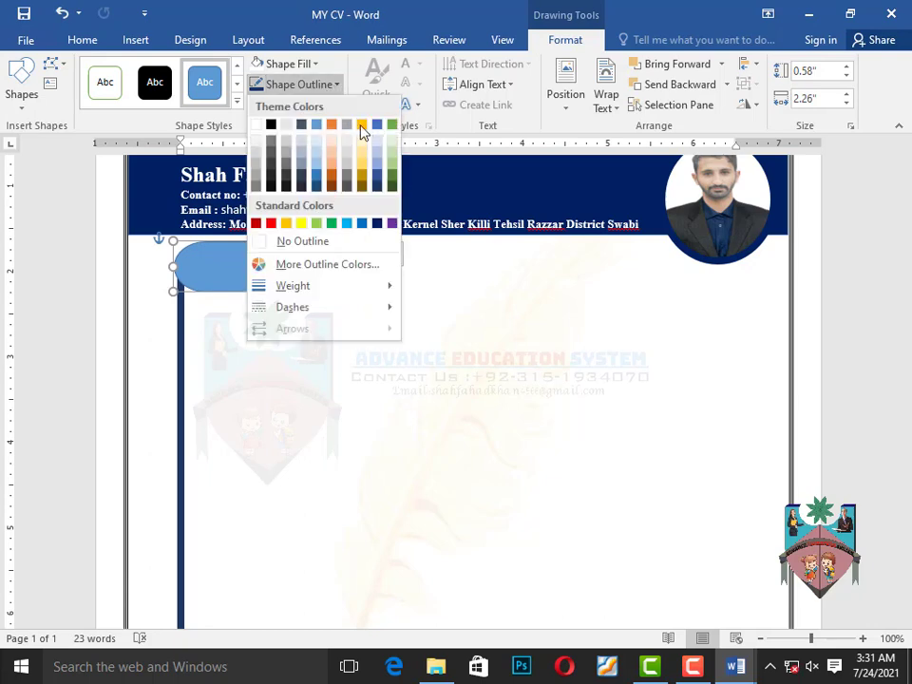
click(377, 224)
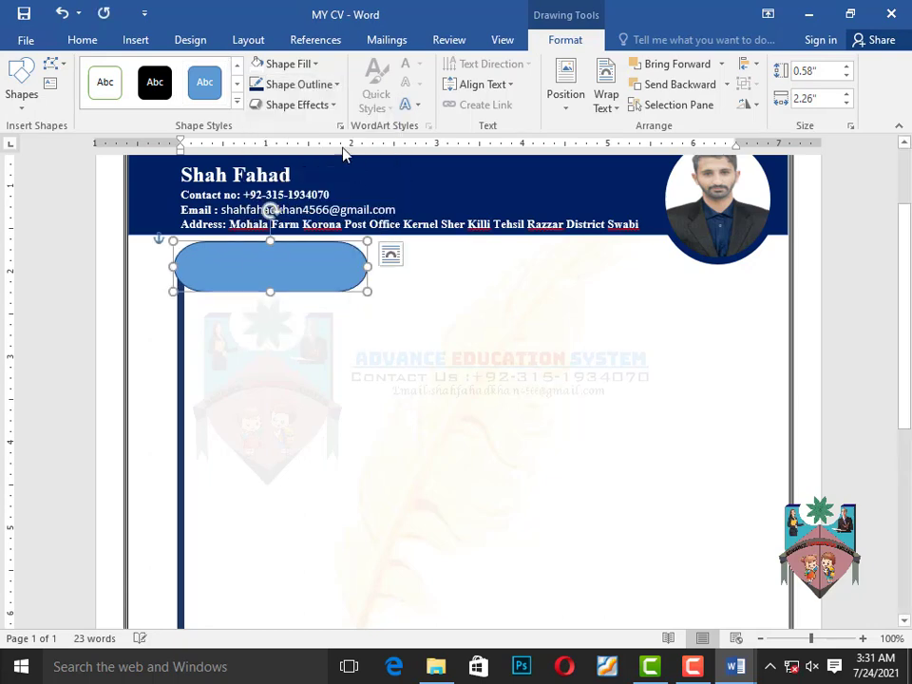
click(316, 65)
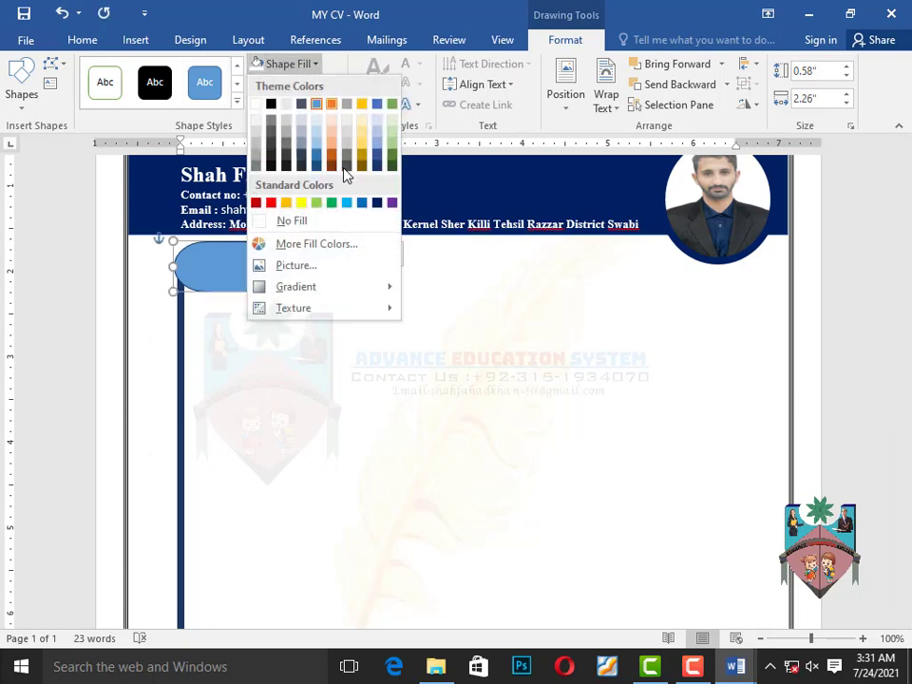
click(377, 204)
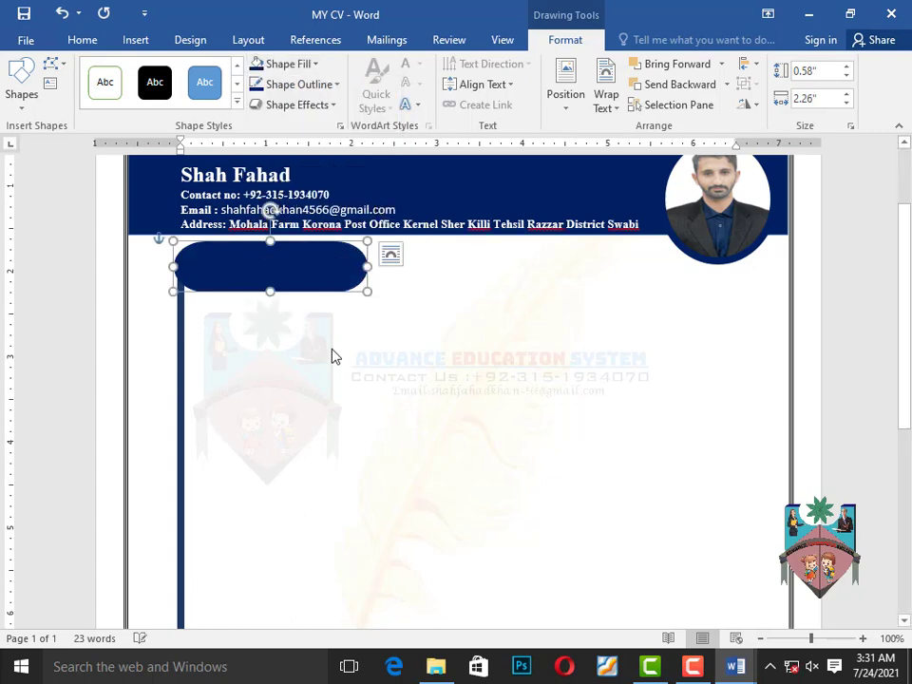
Move the dark blue rounded shape up close under the banner, aligning its left end with the vertical line
click(181, 340)
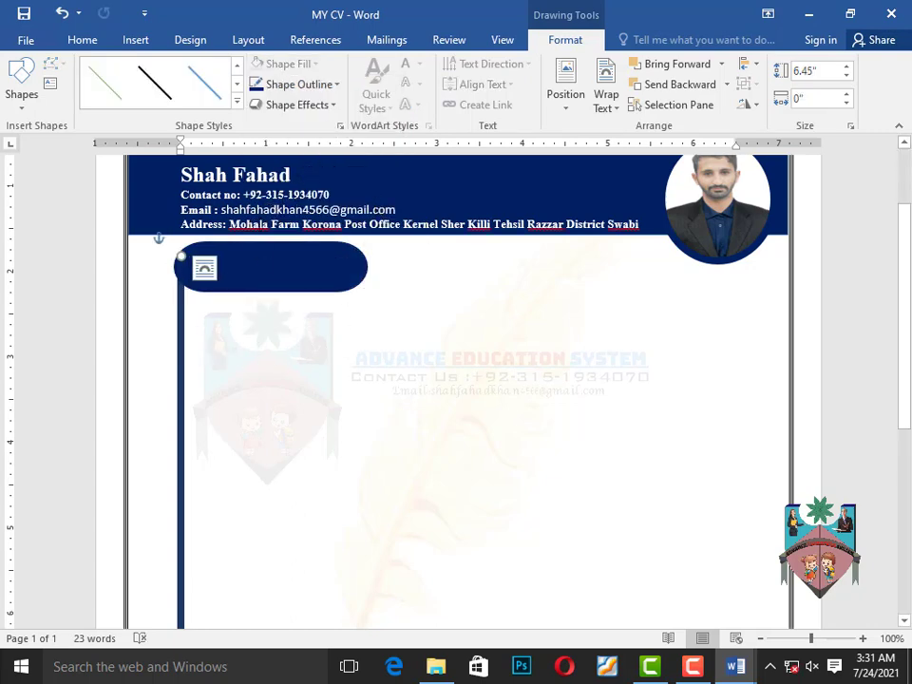
click(241, 285)
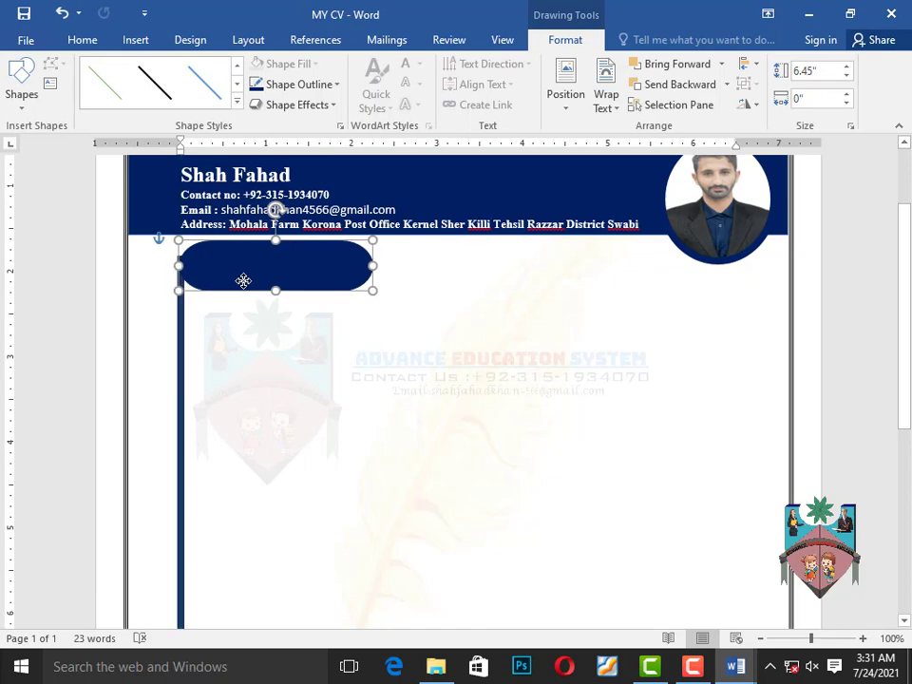
drag(242, 279, 243, 276)
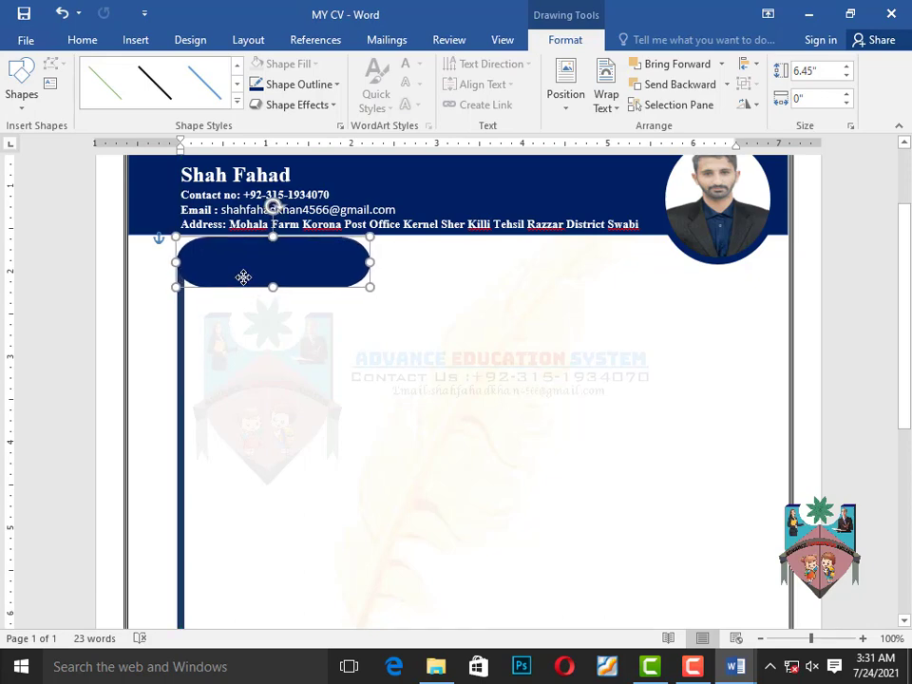
click(249, 343)
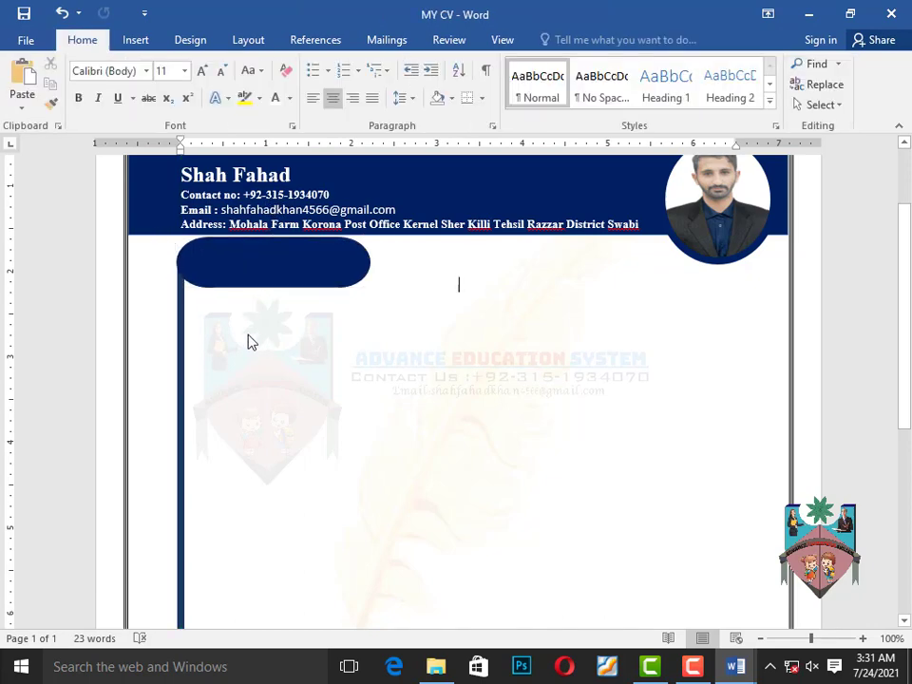
Copy the "Career Objective:" heading from the DETAIL document and return to MY CV
mouse_move(735, 667)
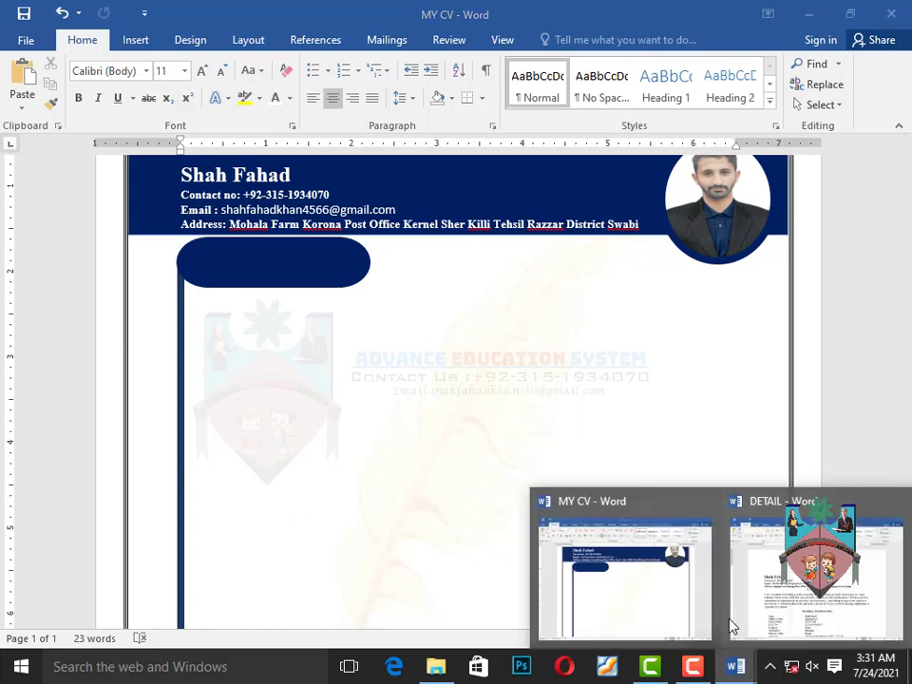
click(785, 583)
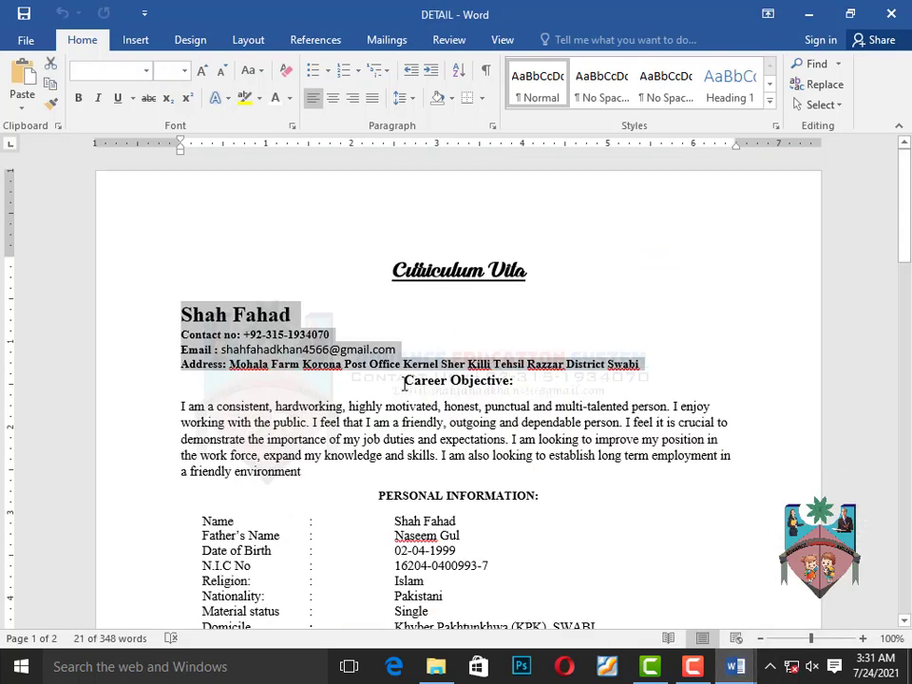
drag(404, 382, 525, 390)
key(ctrl+c)
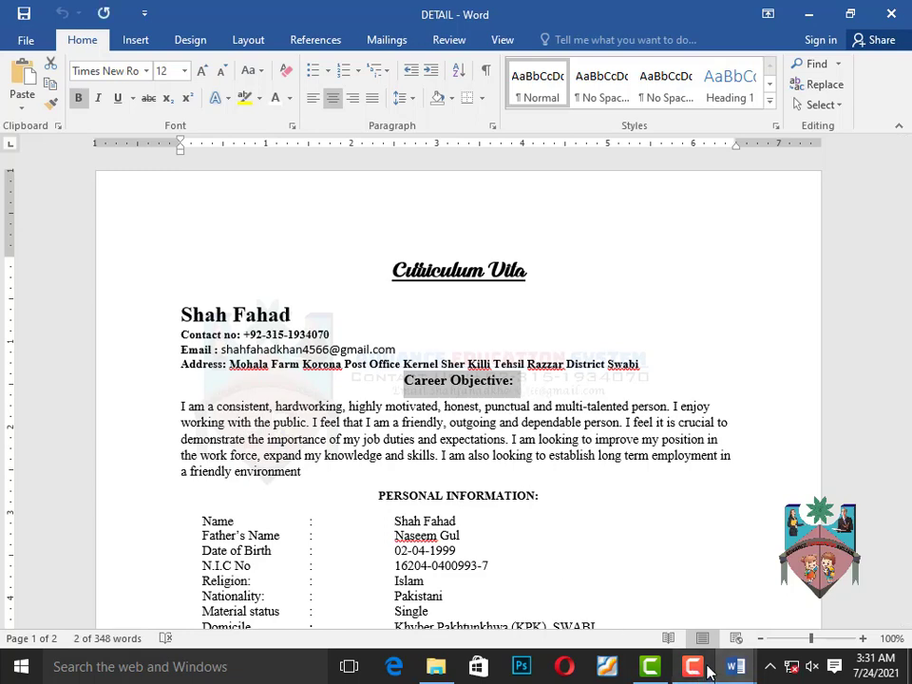
mouse_move(736, 667)
click(617, 596)
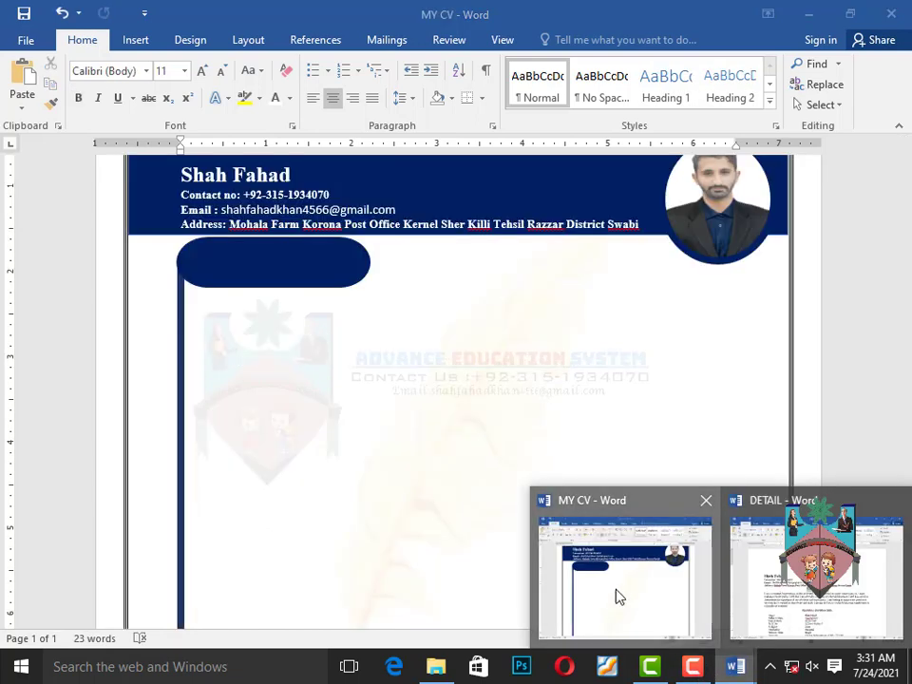
Paste the copied "Career Objective:" heading as text inside the dark blue rounded shape and enlarge it to 14 pt
click(244, 264)
right_click(245, 265)
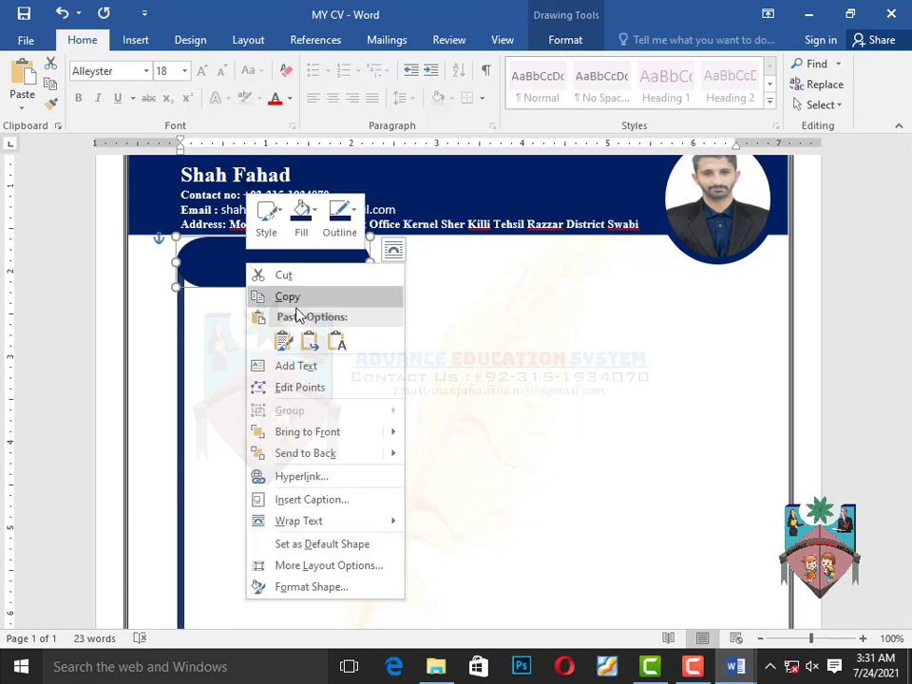
click(298, 367)
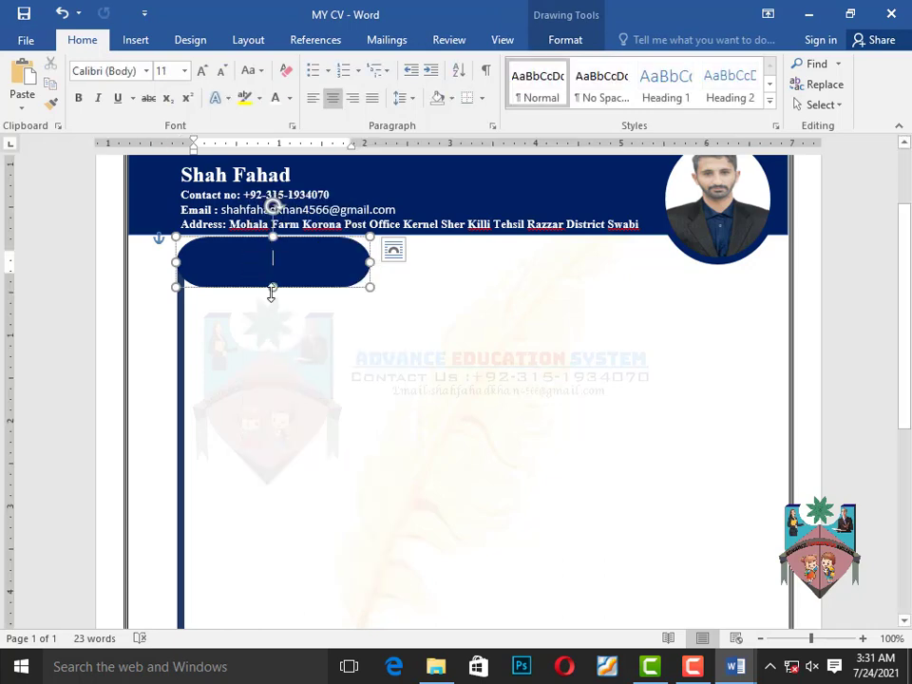
key(ctrl+v)
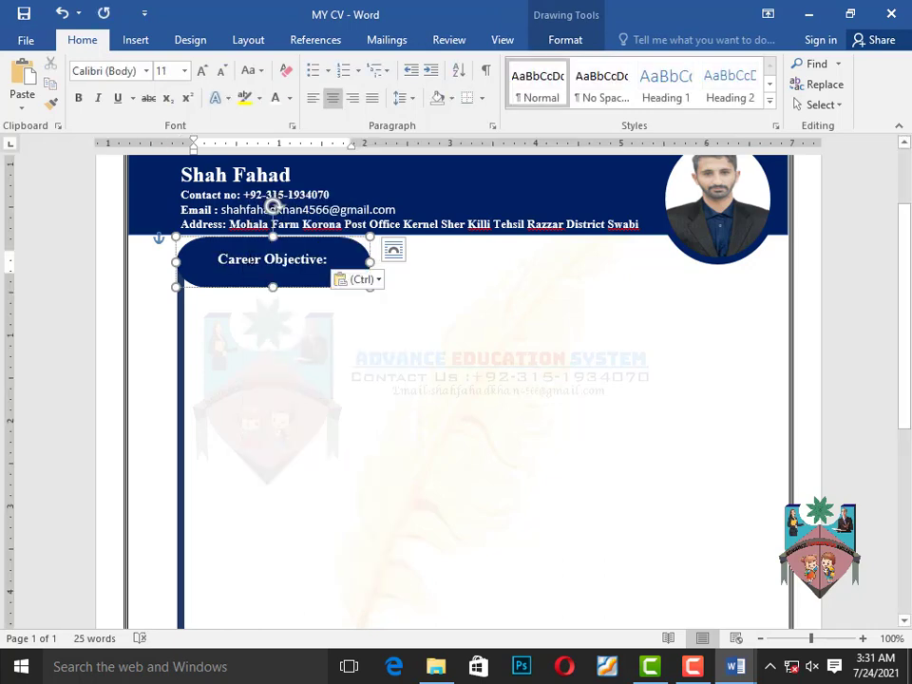
key(ctrl+a)
click(202, 71)
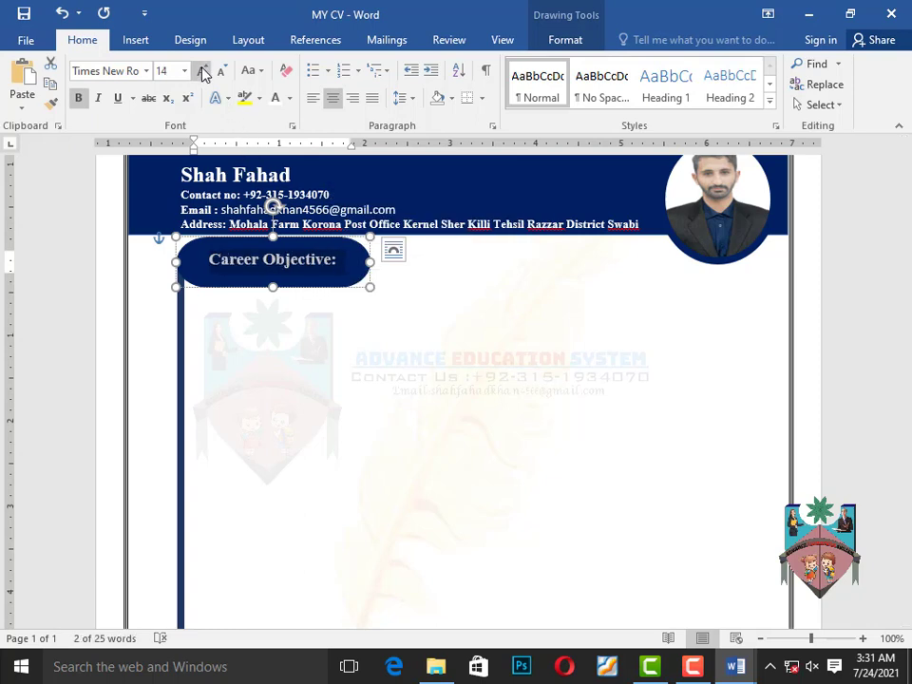
click(285, 360)
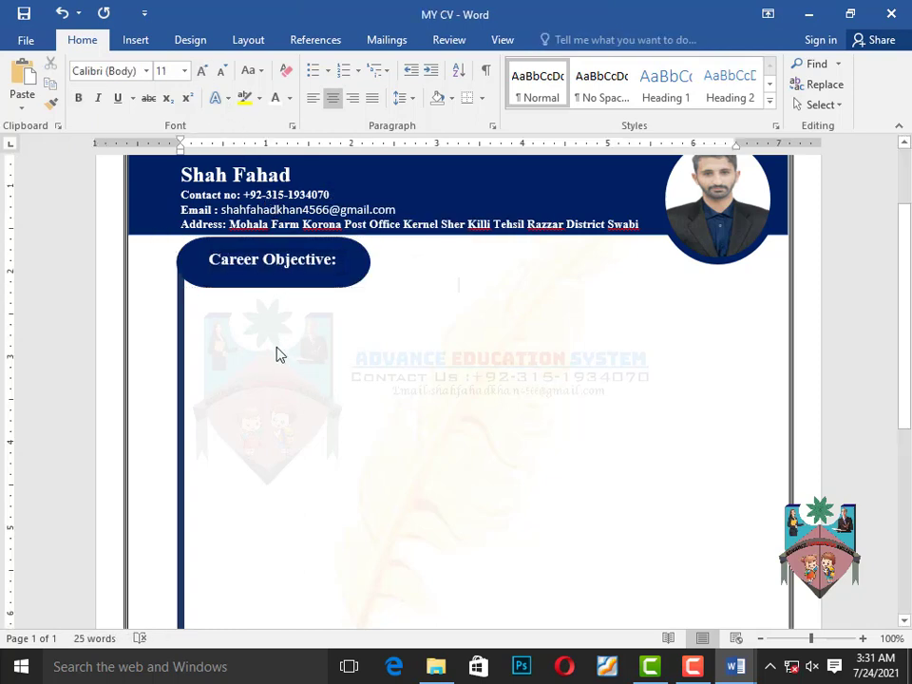
Copy the career objective paragraph from the DETAIL document and paste it left-aligned below the "Career Objective:" shape in MY CV
click(268, 308)
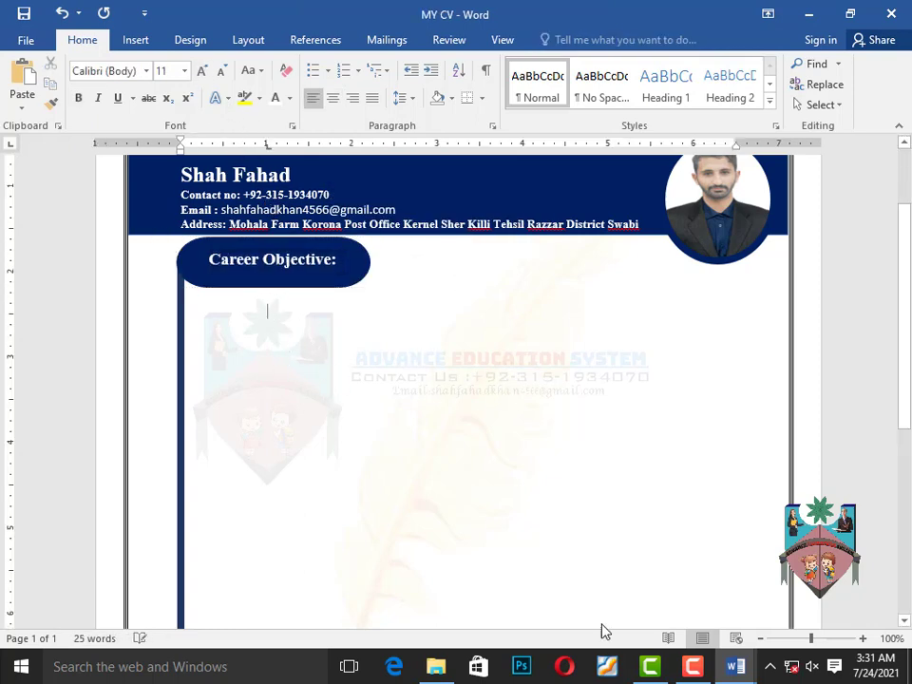
mouse_move(735, 666)
click(802, 598)
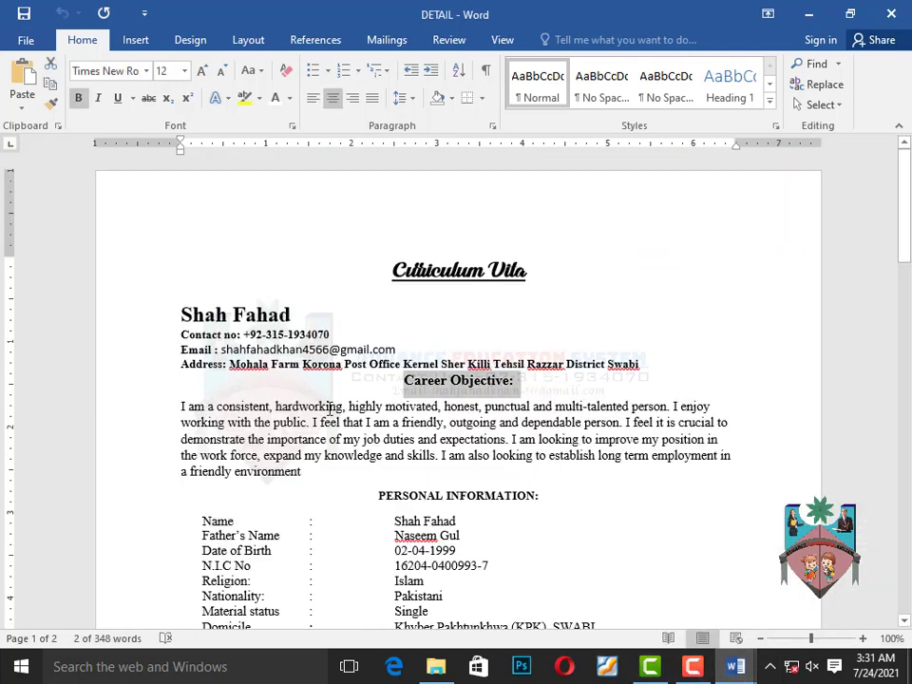
drag(193, 409, 306, 472)
key(ctrl+c)
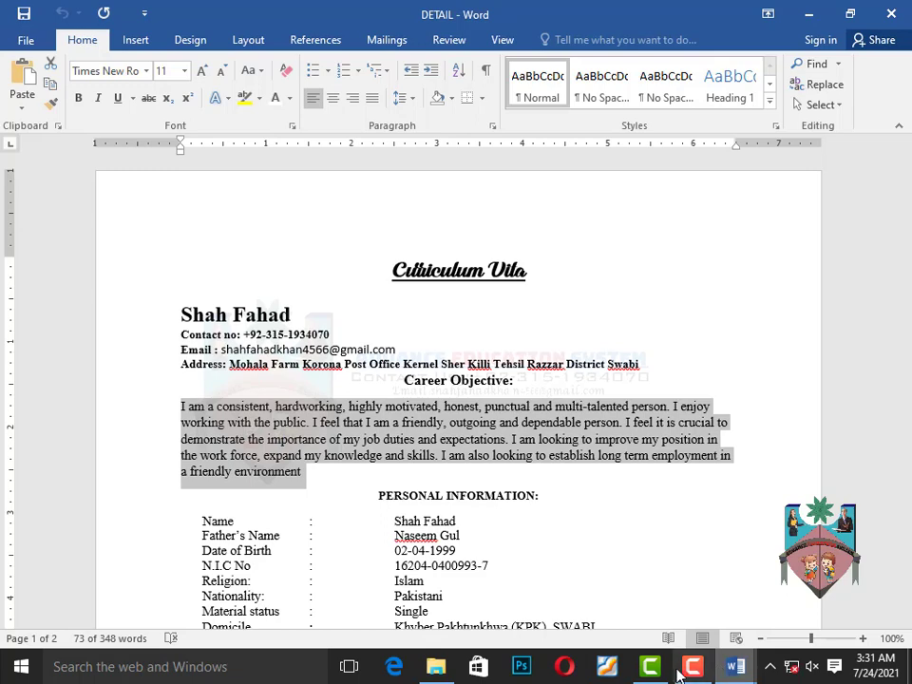
click(744, 671)
click(694, 637)
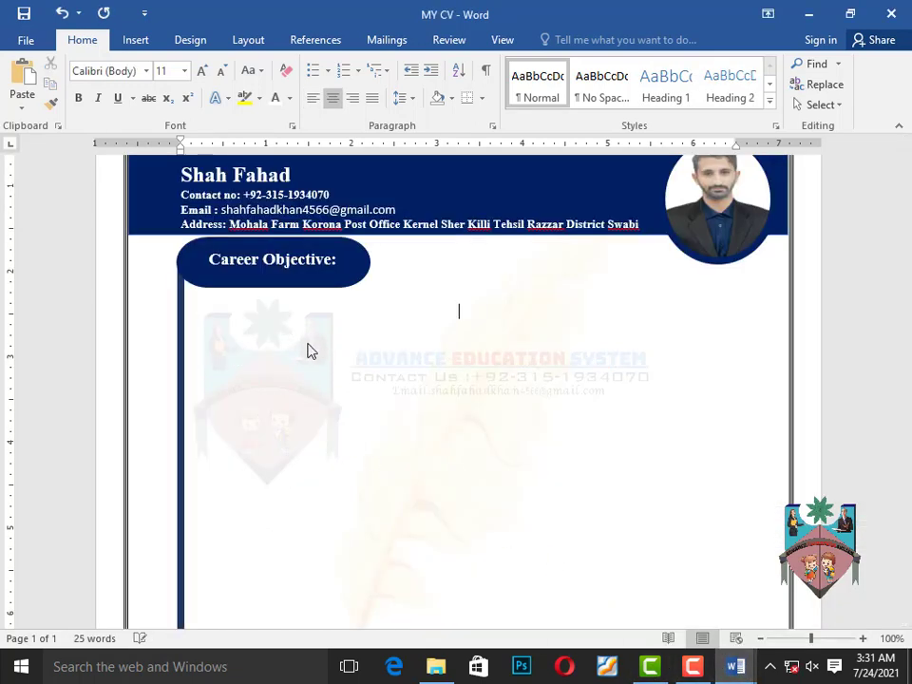
key(ctrl+l)
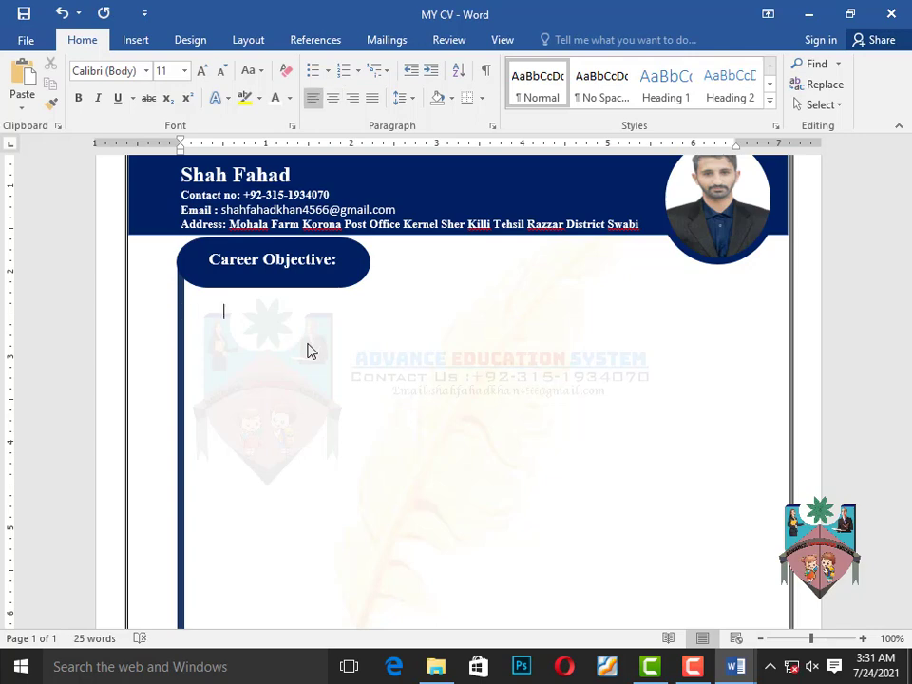
key(ctrl+v)
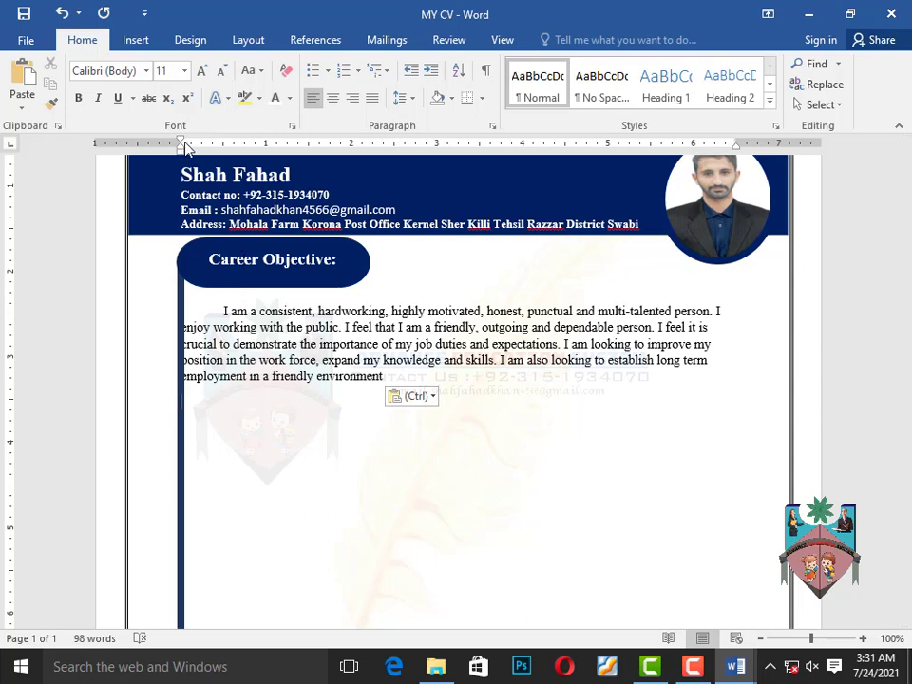
Nudge the left indent of the empty line, then justify the career objective paragraph and extend its right indent to about 6.9 inches
drag(183, 152, 190, 144)
drag(189, 146, 184, 144)
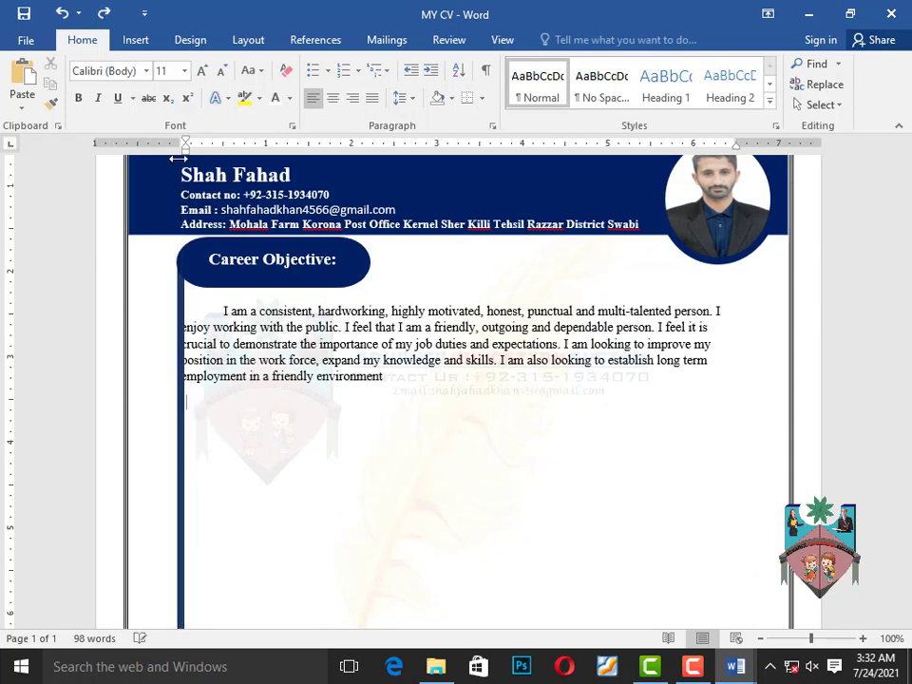
triple_click(220, 309)
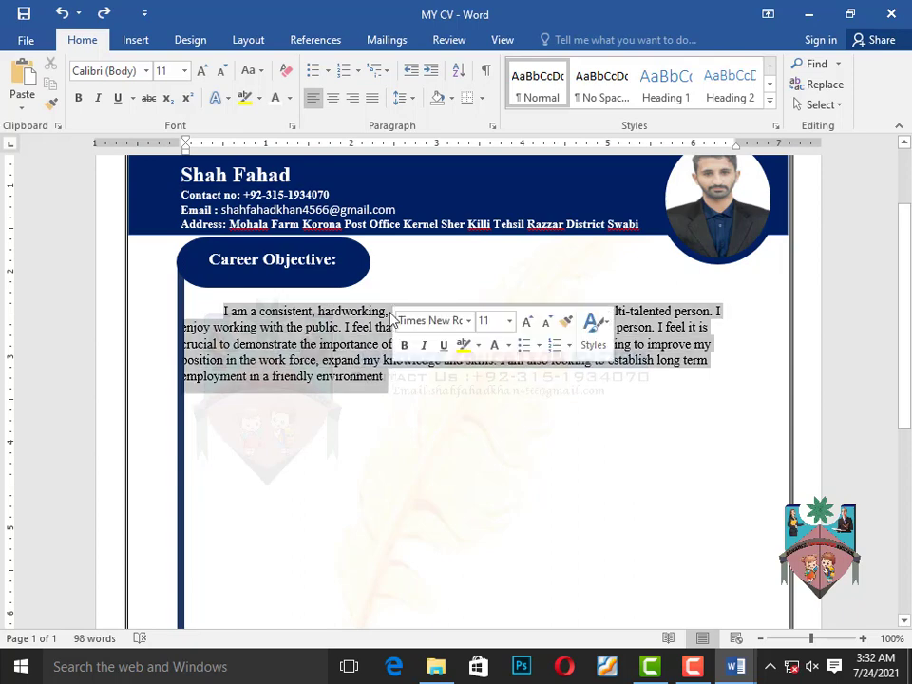
click(372, 100)
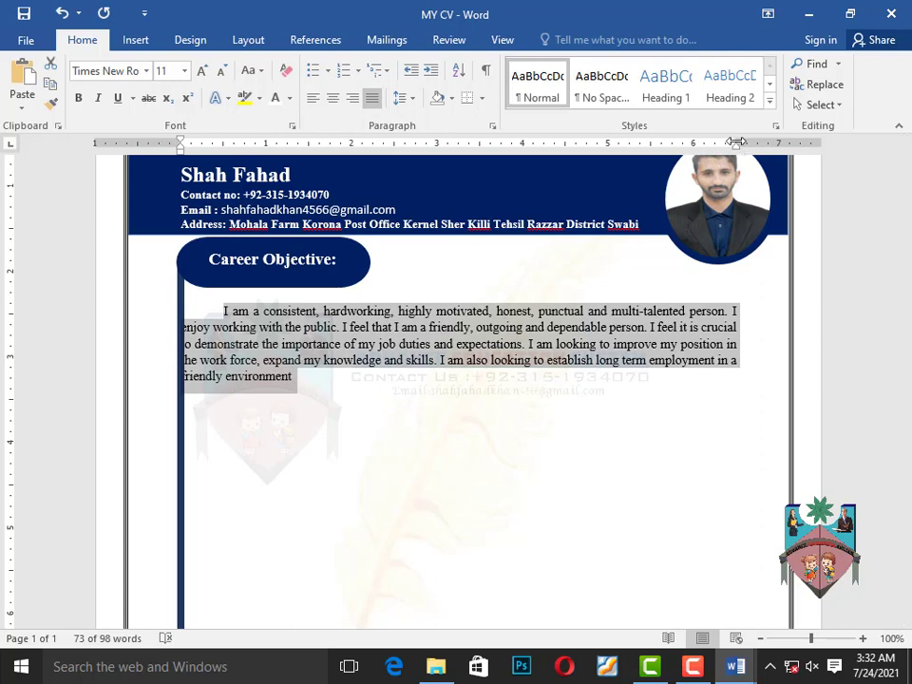
drag(737, 143, 769, 142)
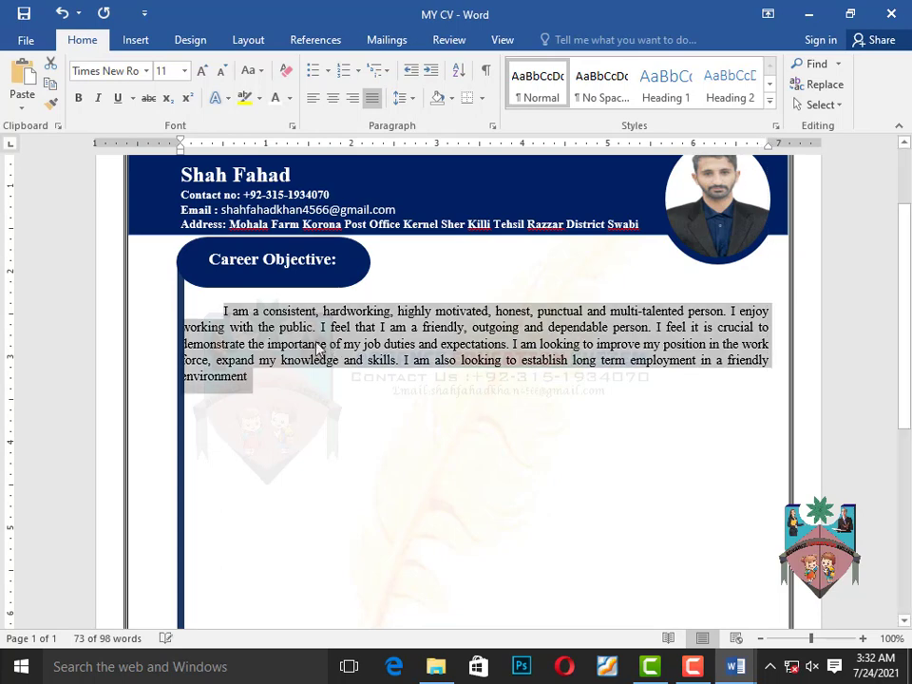
click(255, 397)
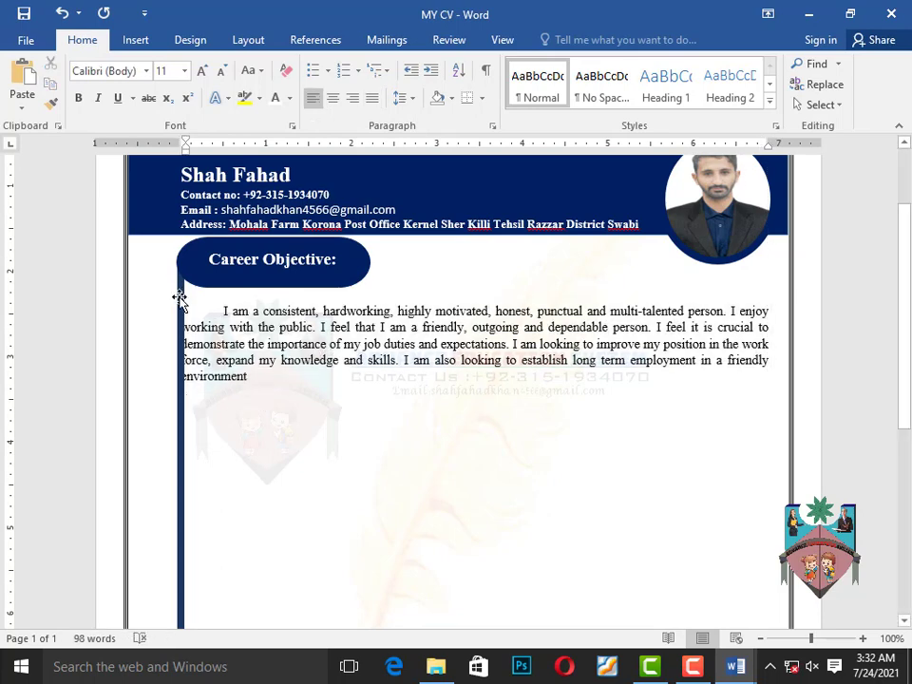
drag(180, 300, 161, 297)
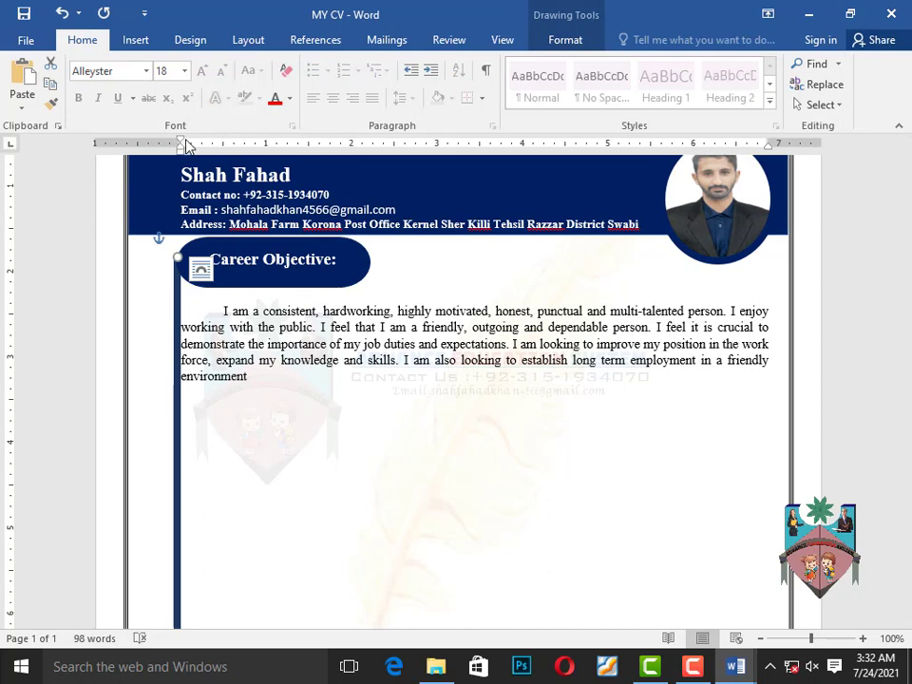
key(Right)
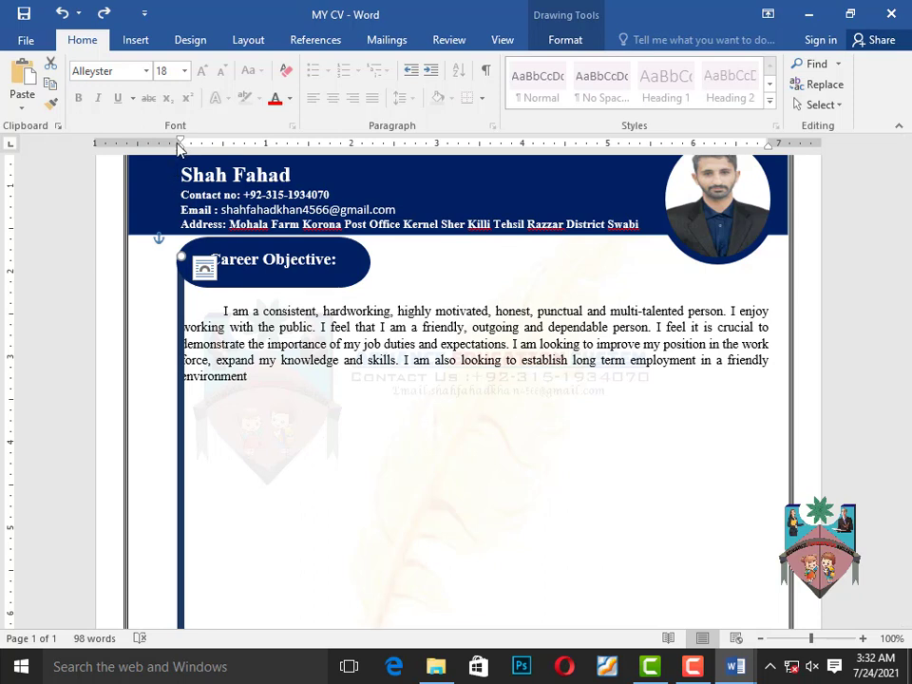
drag(181, 149, 165, 143)
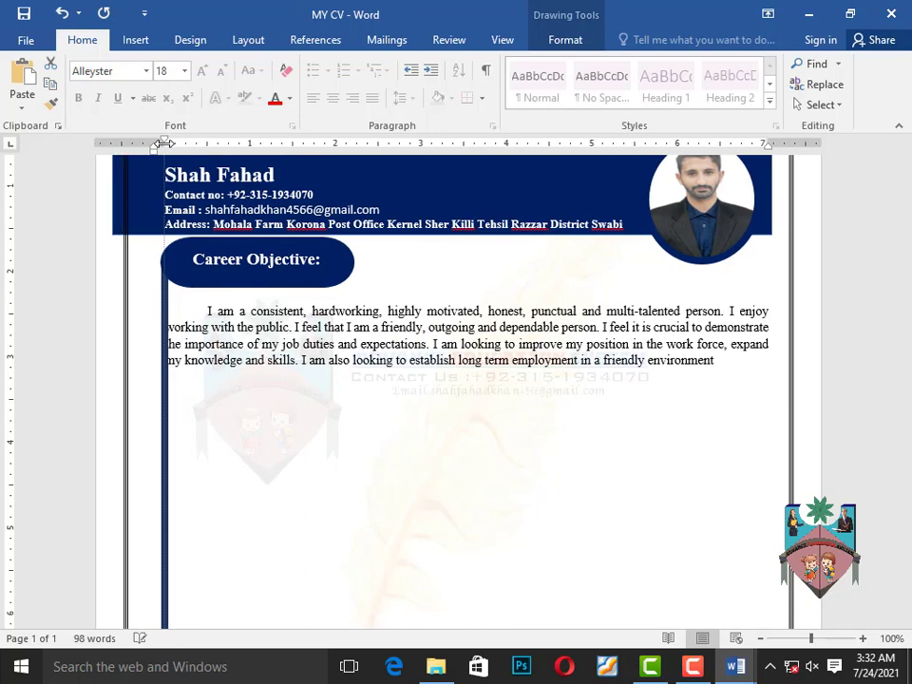
key(ctrl+z)
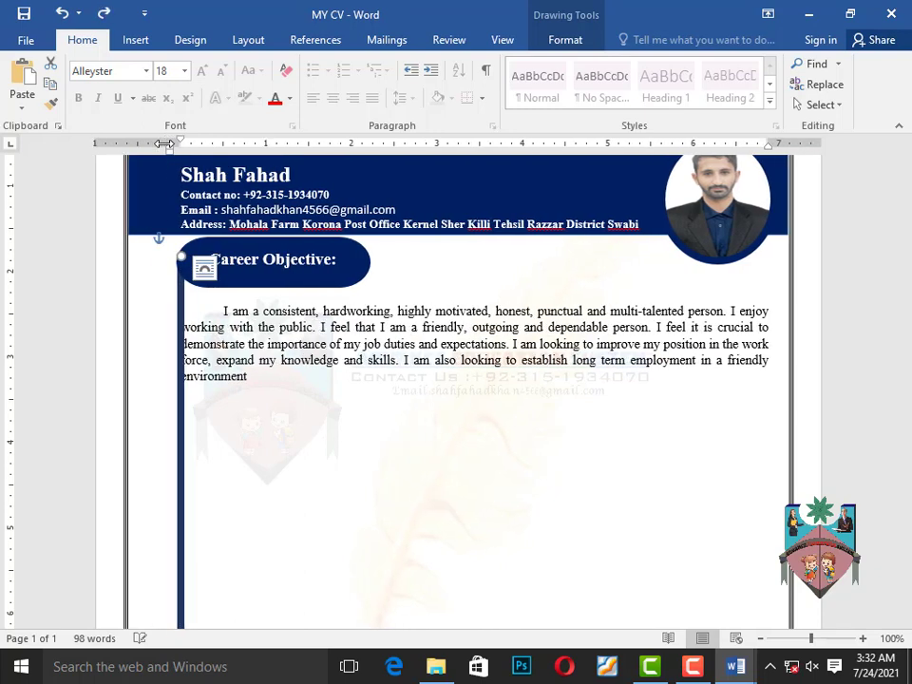
click(174, 418)
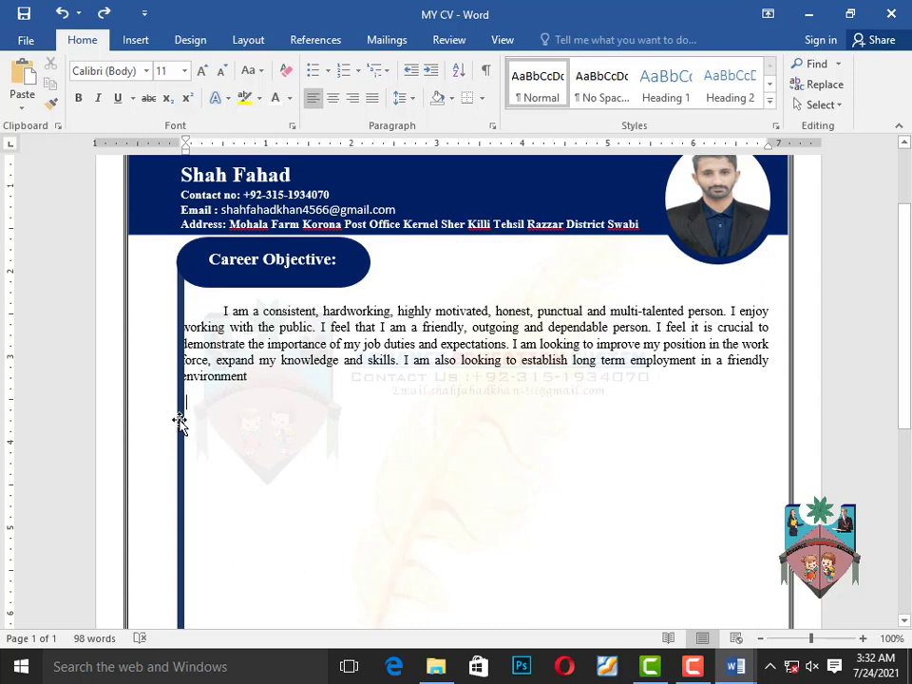
Nudge the vertical dark blue line slightly left and set its text wrapping to Square
click(180, 421)
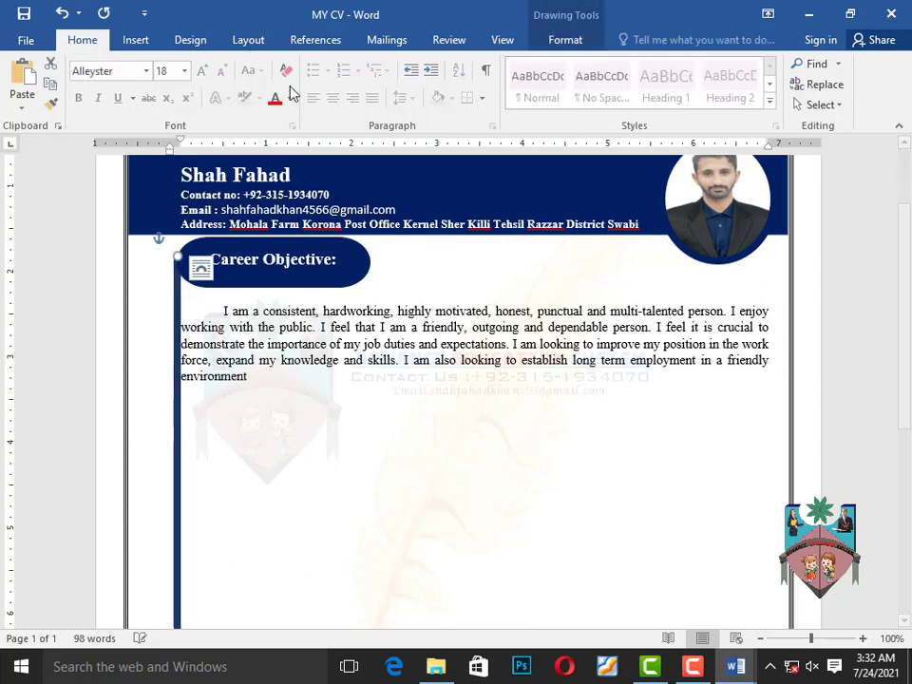
click(565, 40)
click(606, 100)
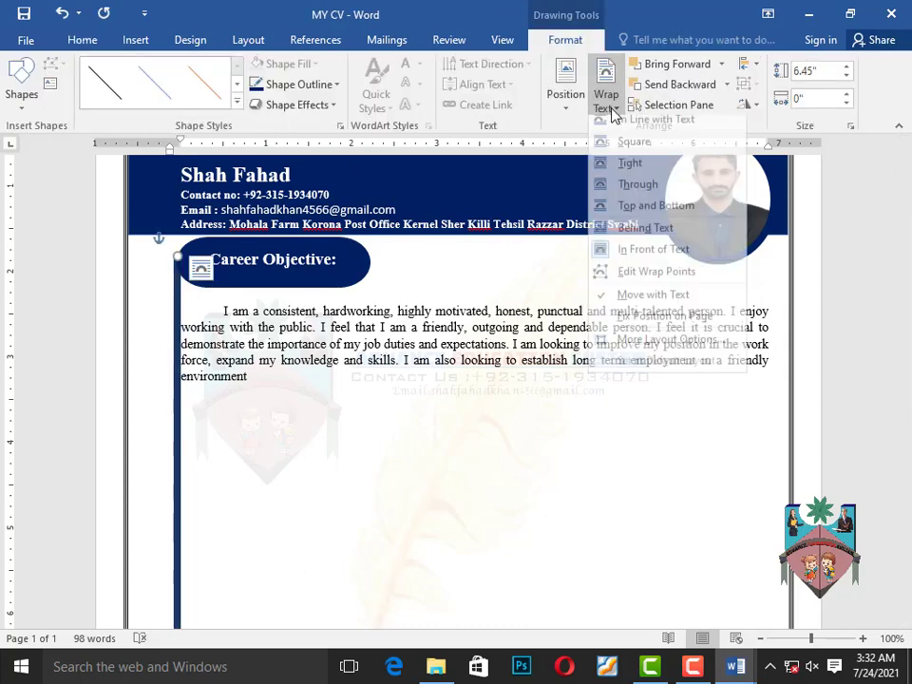
click(634, 149)
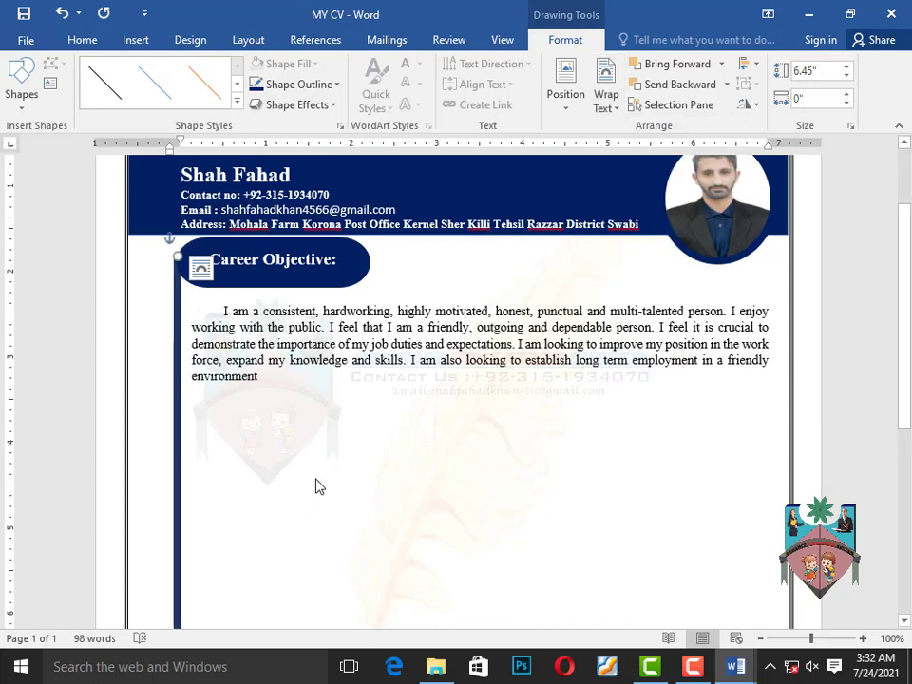
click(264, 434)
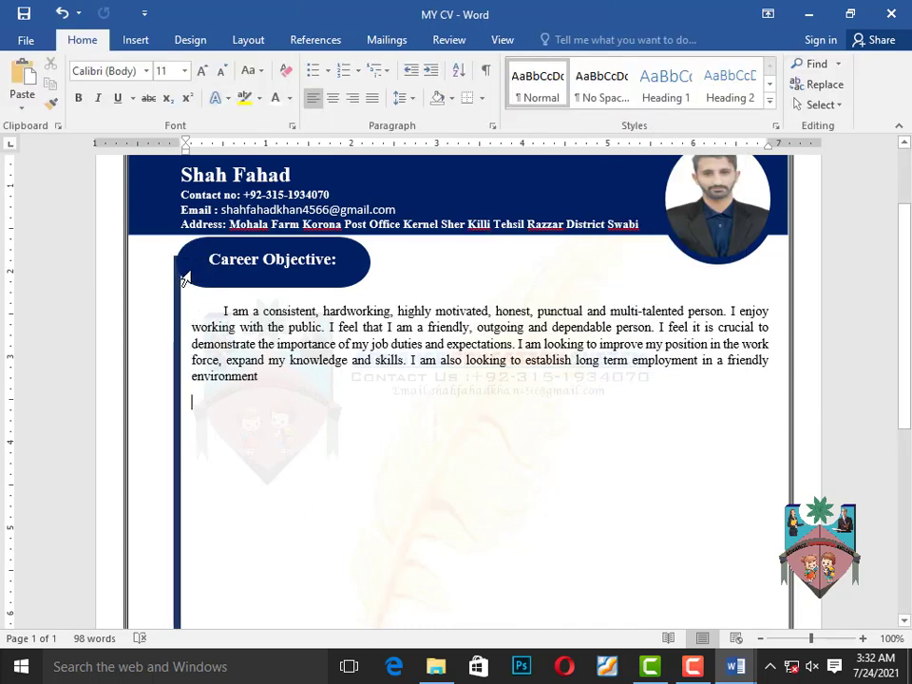
Move the "Career Objective:" shape slightly left and up so its left end lines up with the vertical line
click(187, 276)
drag(208, 283, 204, 281)
click(271, 419)
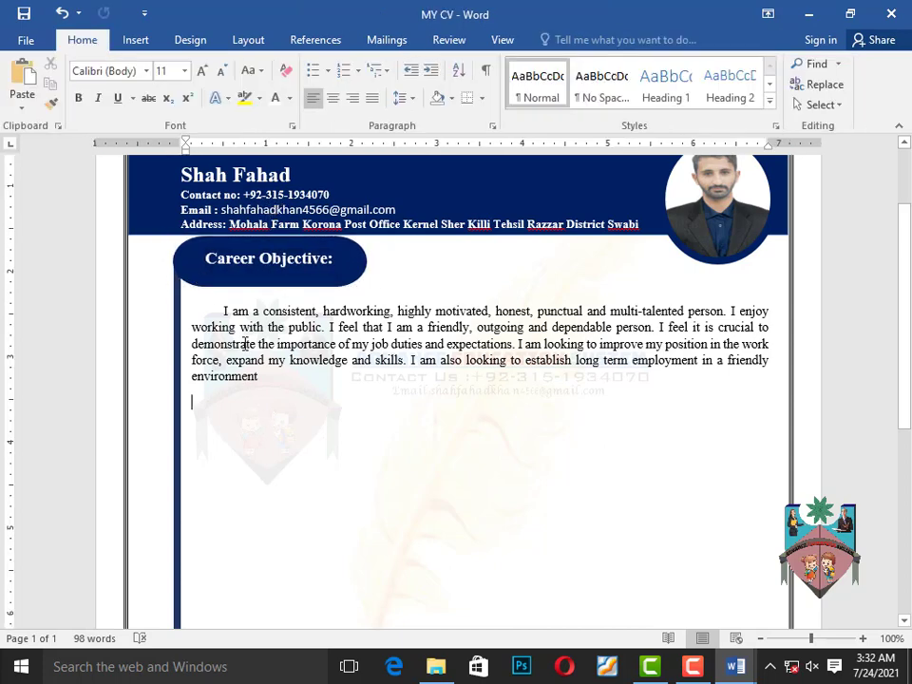
Duplicate the "Career Objective:" shape and place the copy directly below the career objective paragraph, aligned with the first shape
click(243, 281)
click(73, 41)
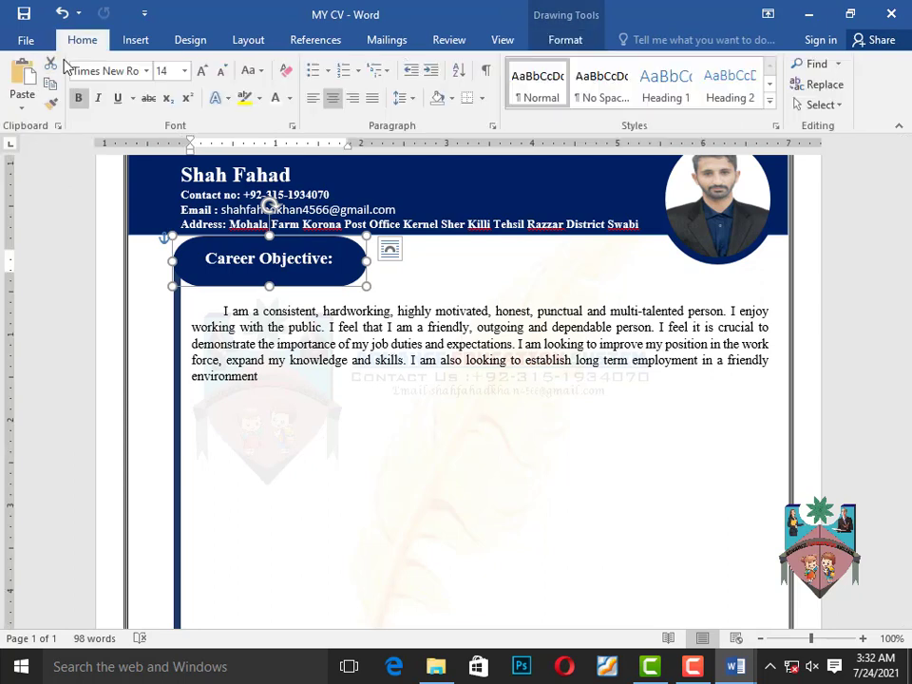
click(50, 85)
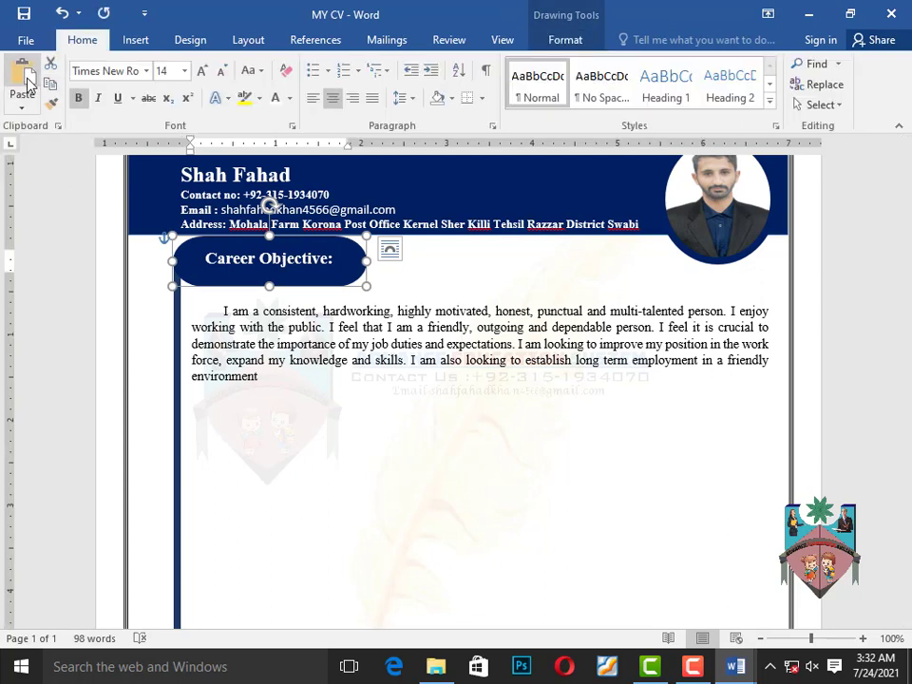
click(23, 83)
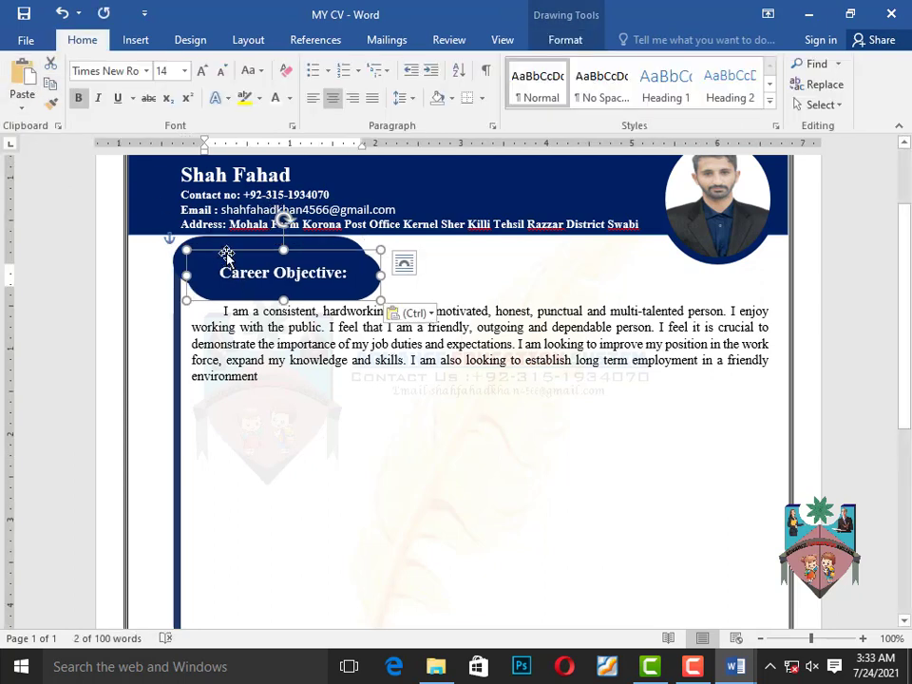
drag(226, 255, 212, 390)
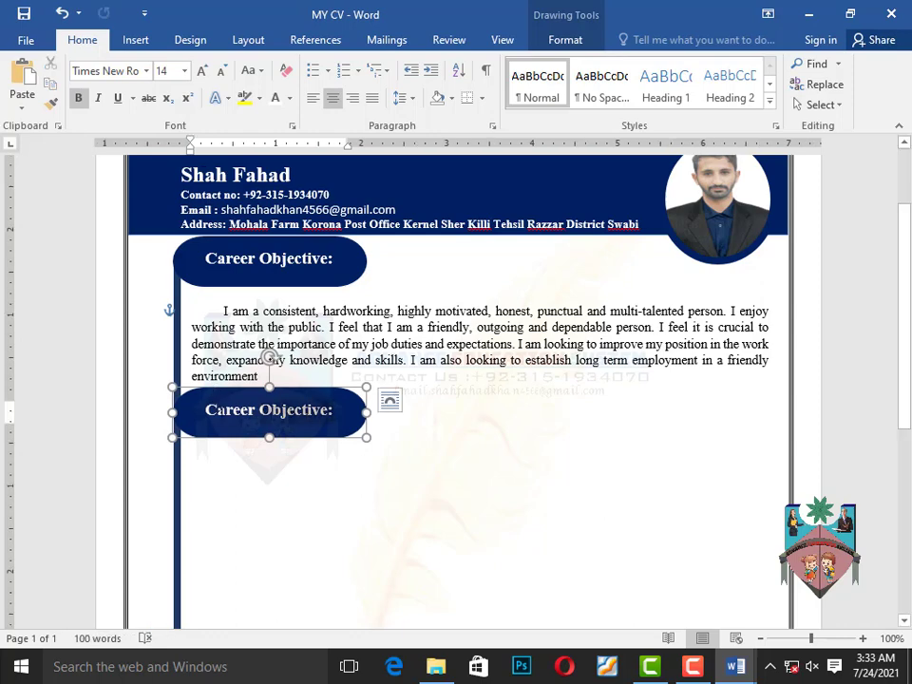
Copy the "PERSONAL INFORMATION:" heading from the DETAIL document and return to MY CV
click(216, 422)
mouse_move(736, 667)
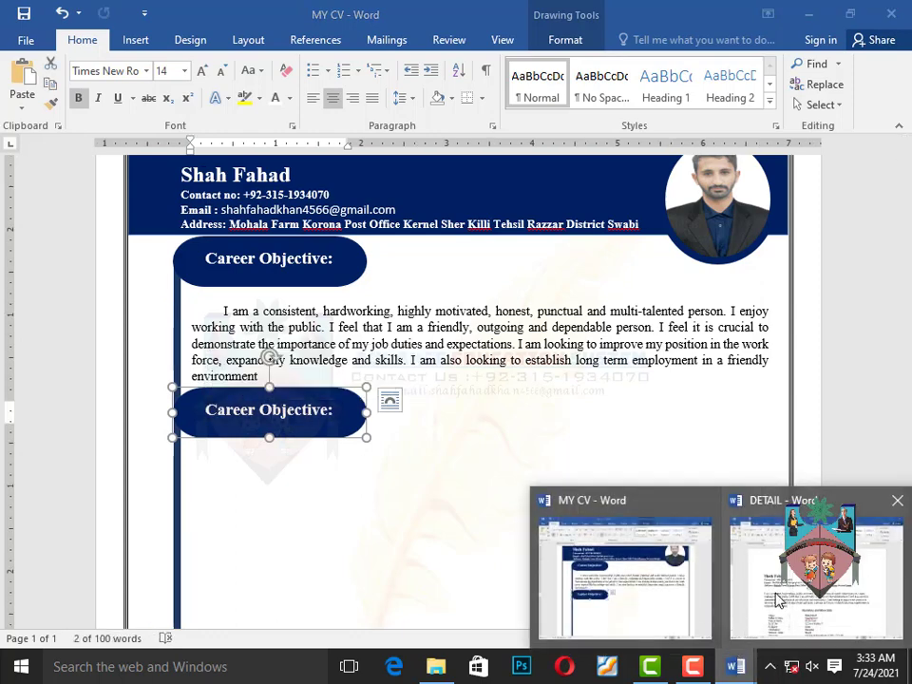
click(774, 596)
scroll(510, 502, down, 2)
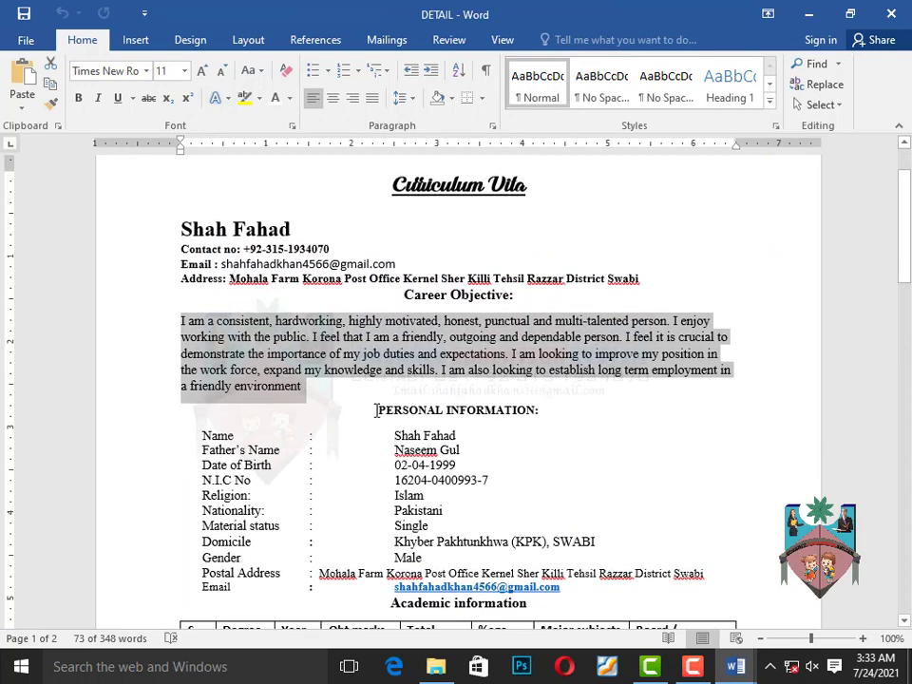
drag(376, 410, 560, 416)
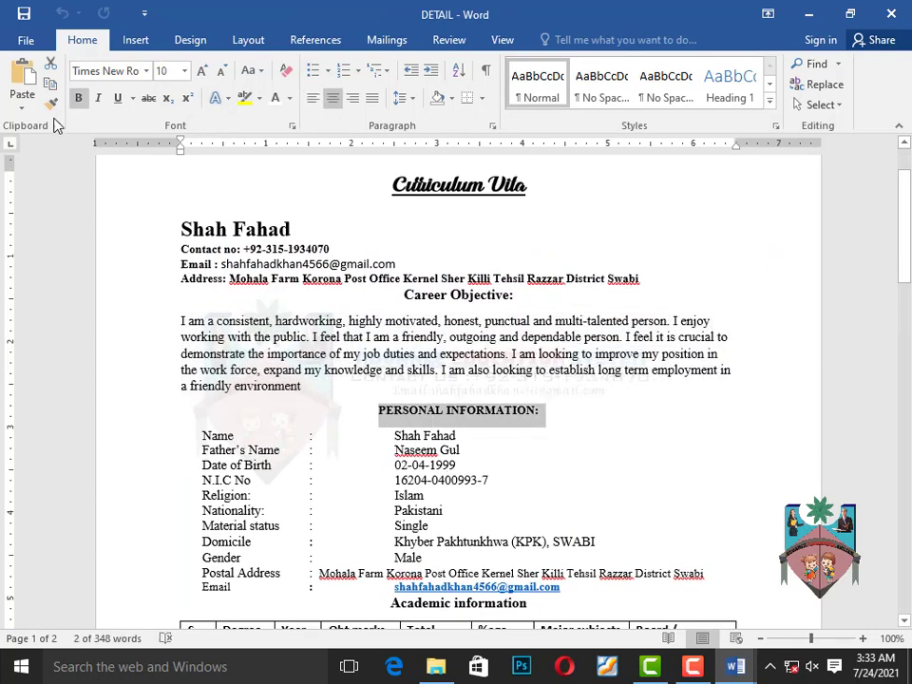
click(53, 87)
click(734, 663)
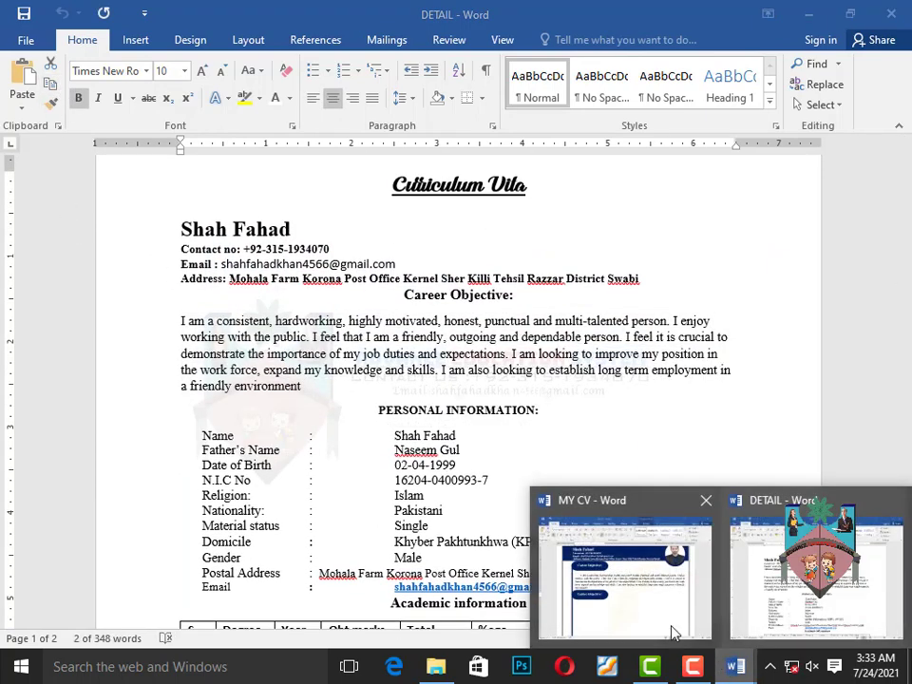
click(672, 632)
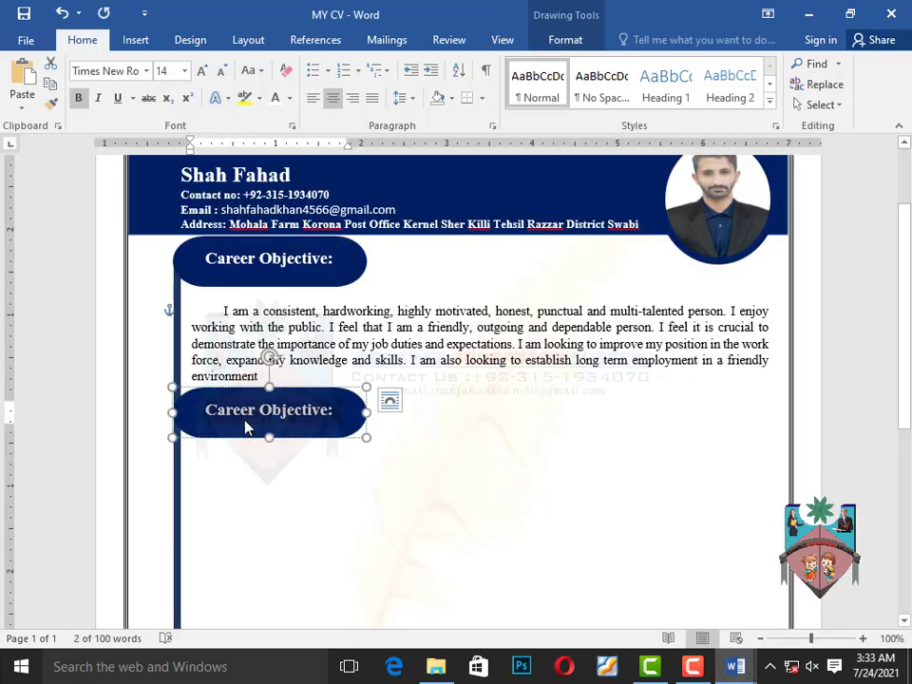
Replace the lower shape's text with the copied "PERSONAL INFORMATION:" heading, then widen the shape to fit it on one line and reduce its height
click(390, 400)
click(22, 81)
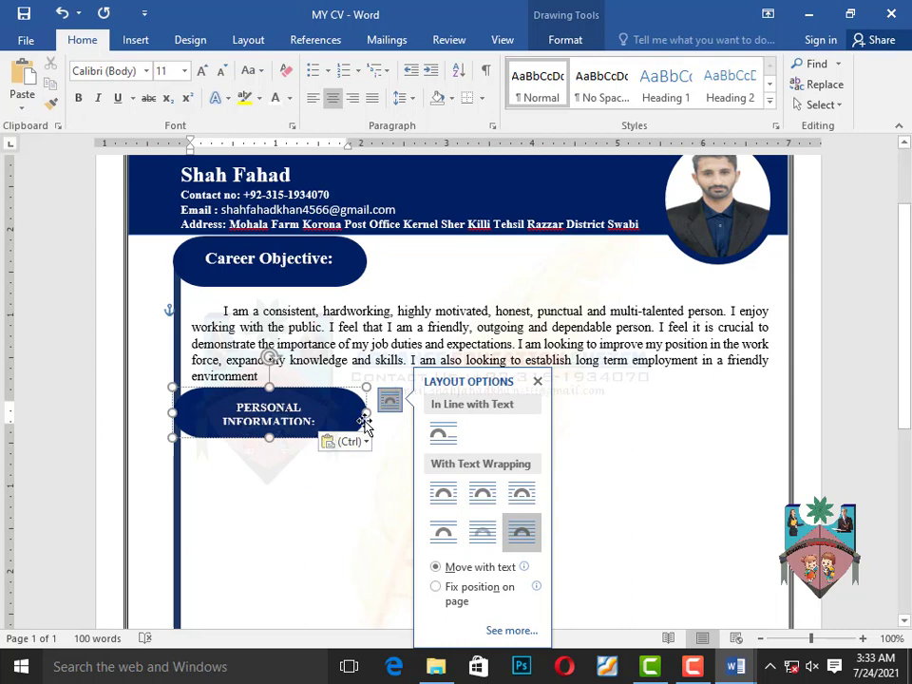
drag(366, 413, 377, 414)
drag(274, 438, 275, 430)
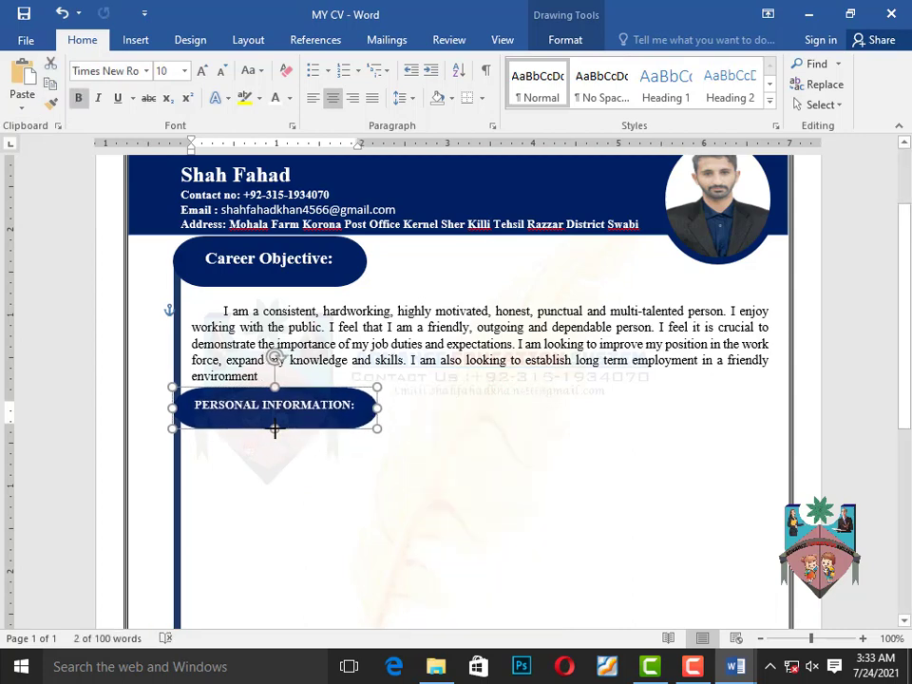
Copy the personal details list, from Name to Email, from the DETAIL document and paste it below the "PERSONAL INFORMATION:" shape in MY CV
click(402, 492)
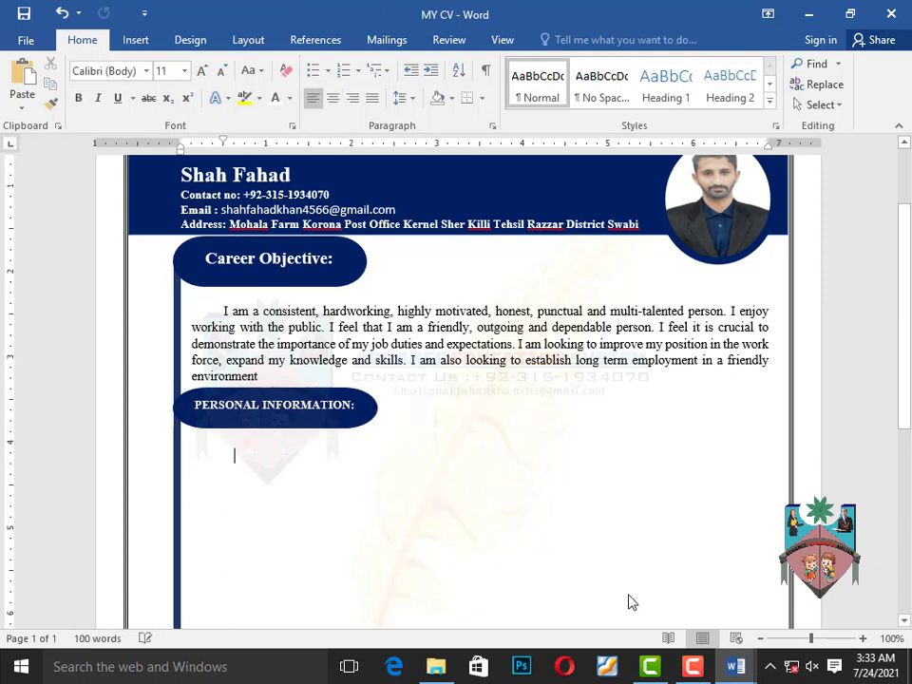
mouse_move(740, 639)
click(777, 599)
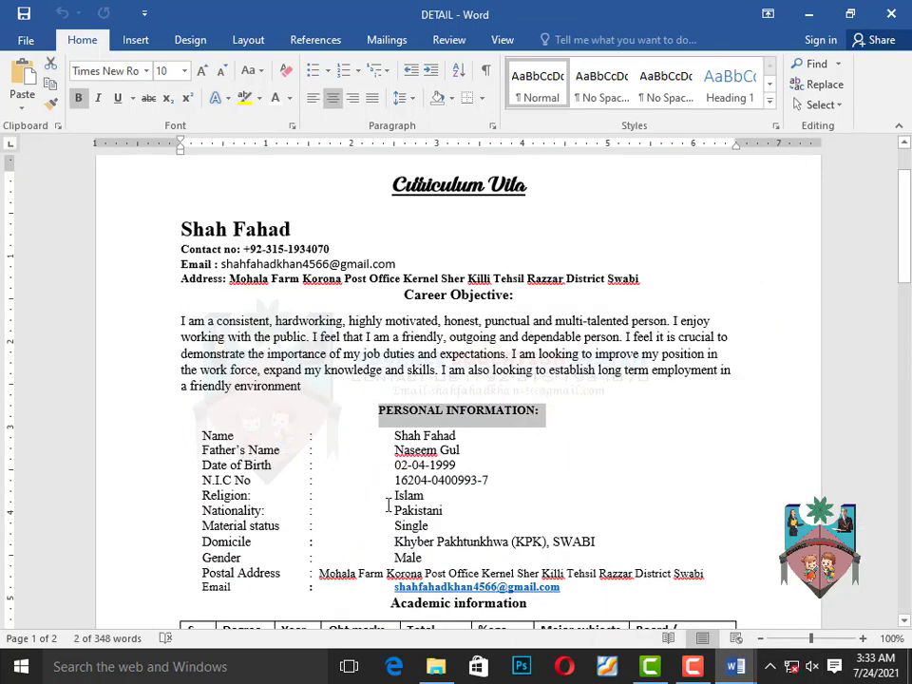
scroll(175, 397, down, 2)
drag(201, 347, 560, 504)
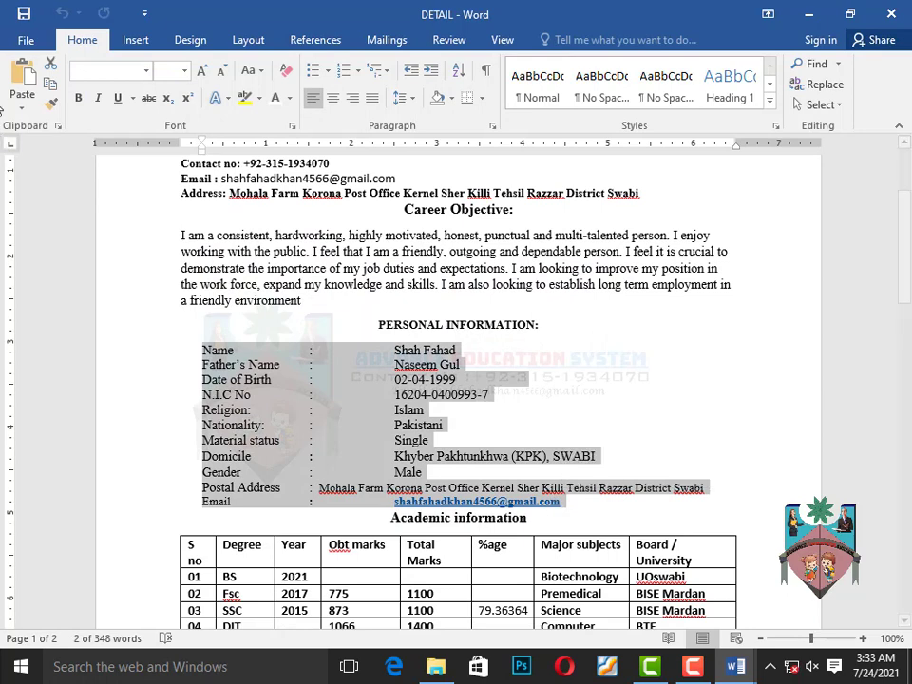
click(50, 84)
mouse_move(734, 666)
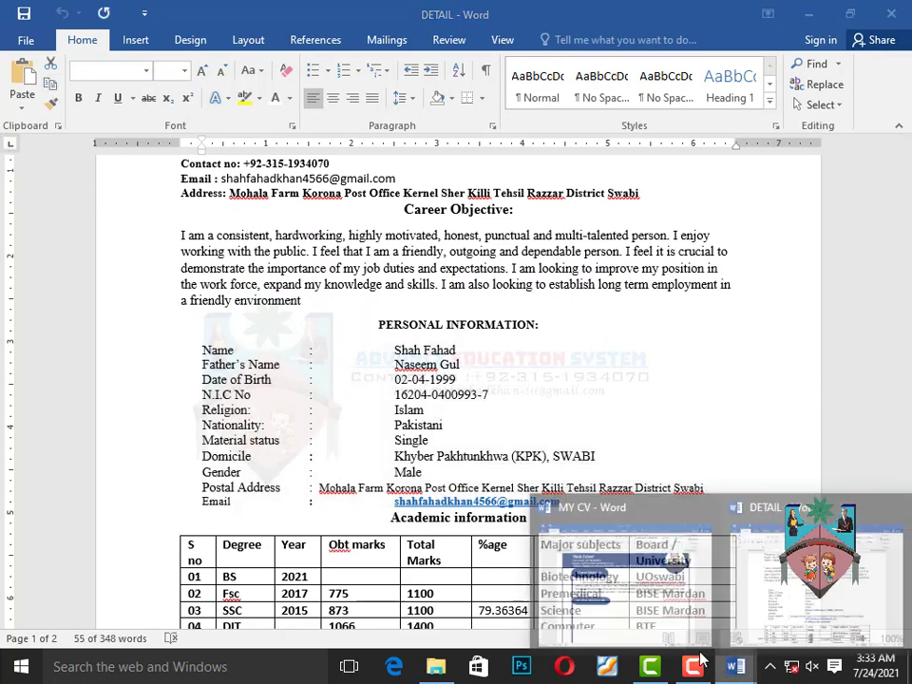
click(729, 575)
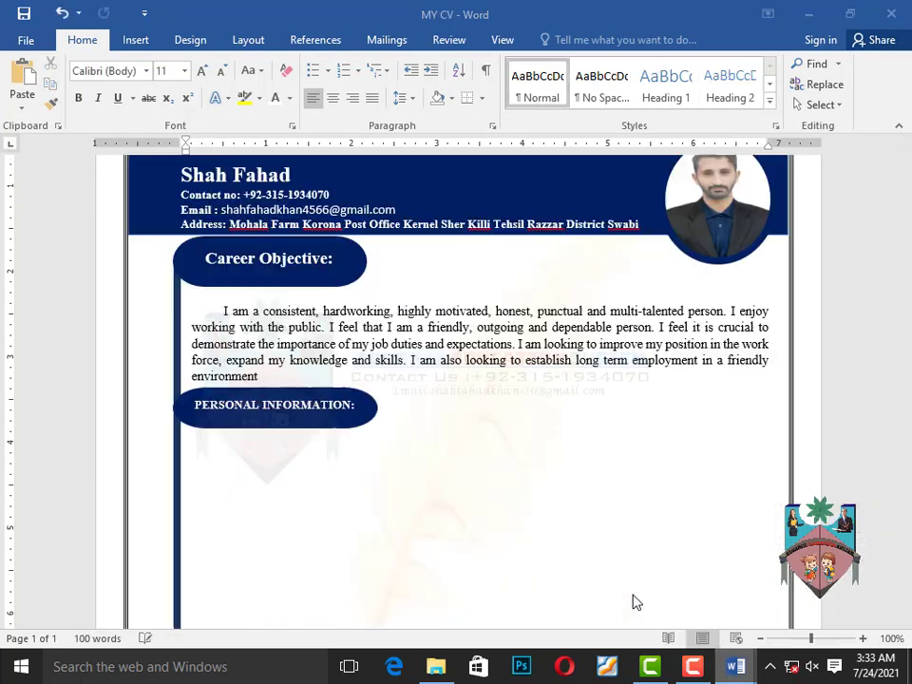
click(233, 453)
click(29, 84)
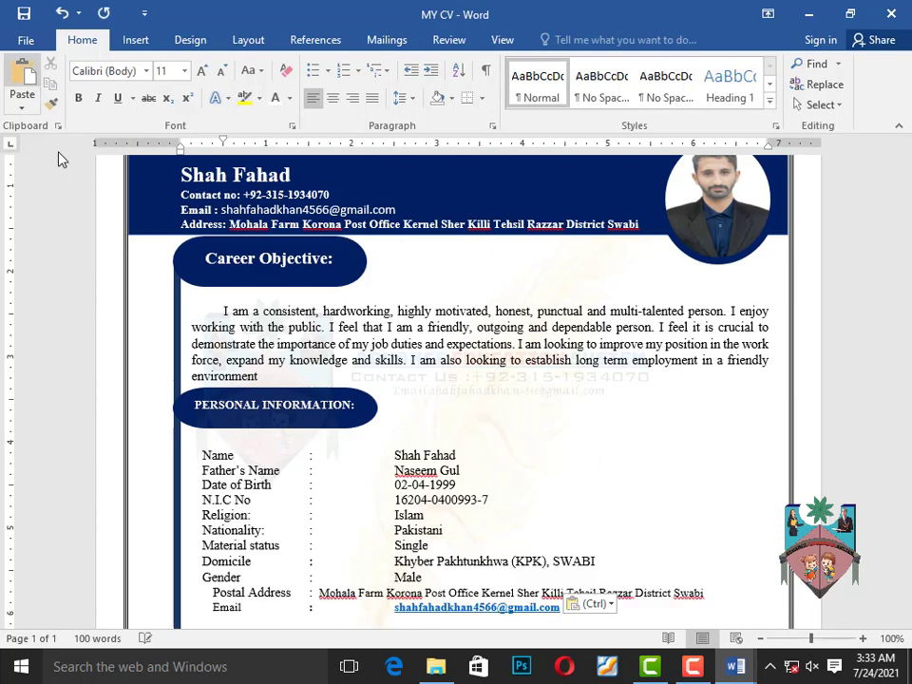
Align the Postal Address and Email labels in the personal details list with the labels above them
scroll(240, 511, down, 1)
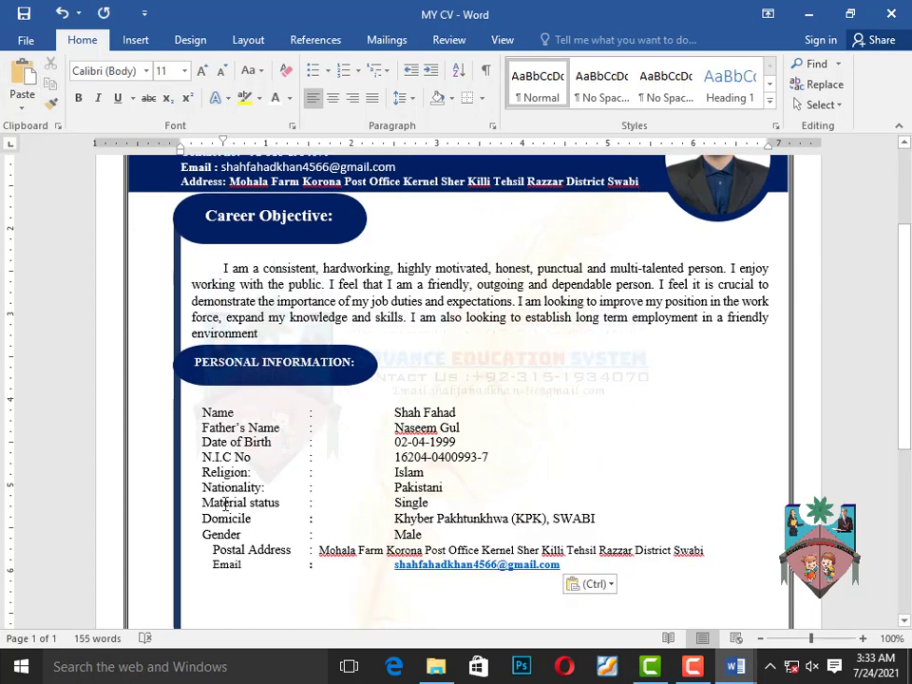
click(212, 550)
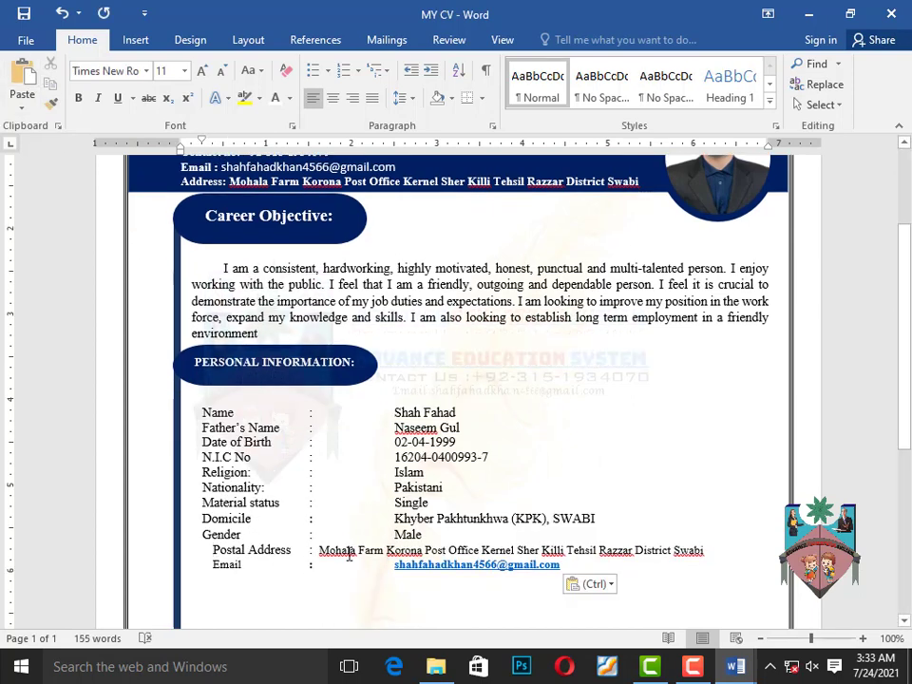
key(BackSpace)
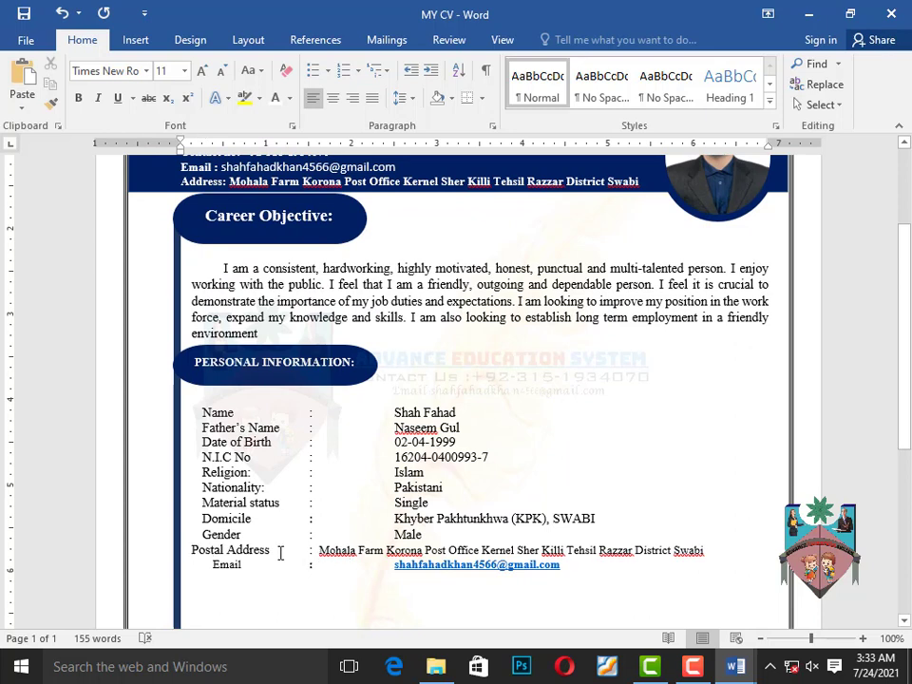
click(200, 411)
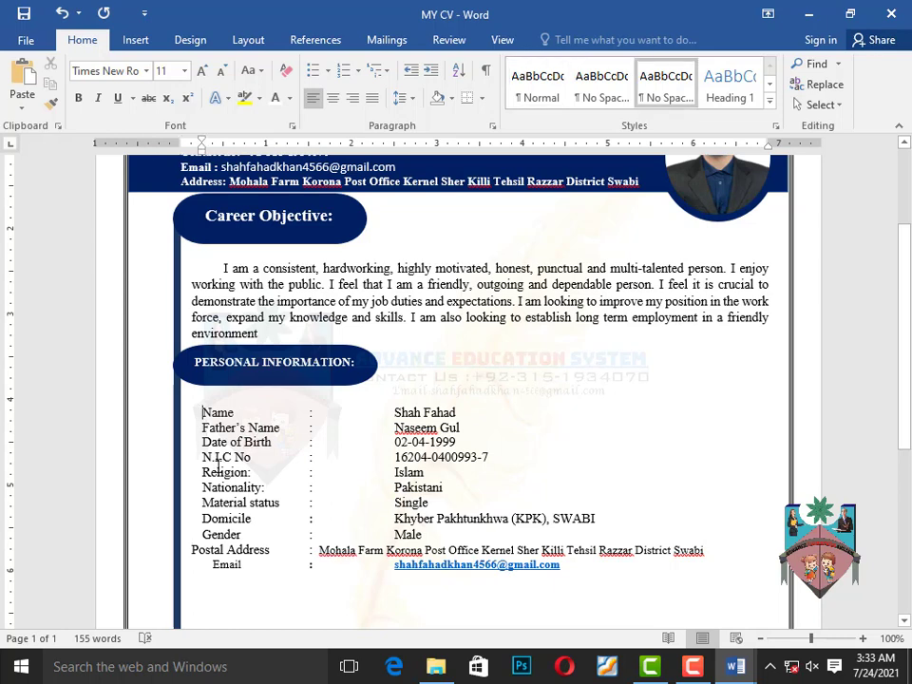
click(193, 550)
key(ctrl+v)
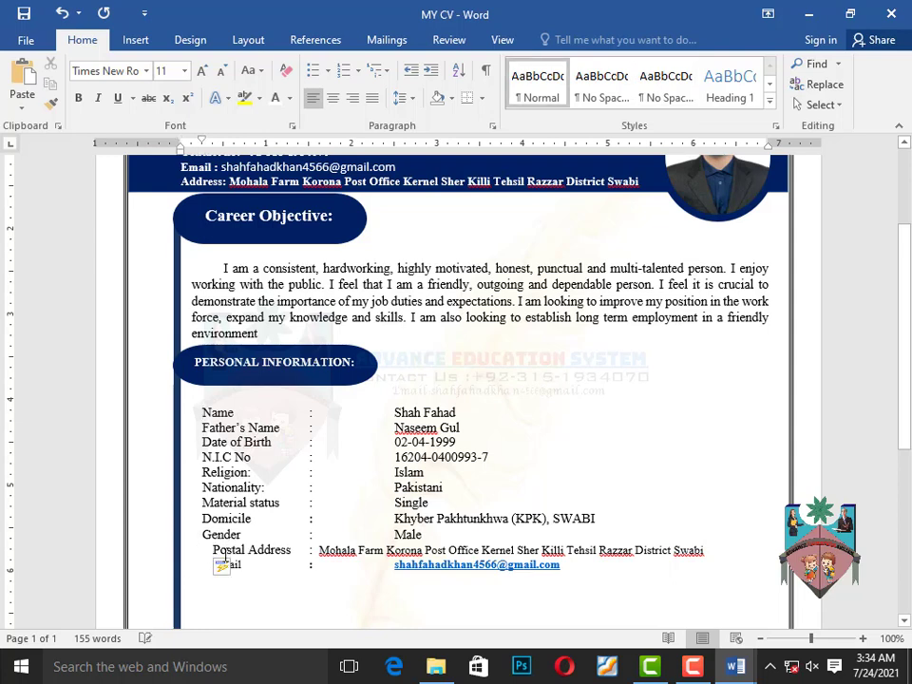
key(BackSpace)
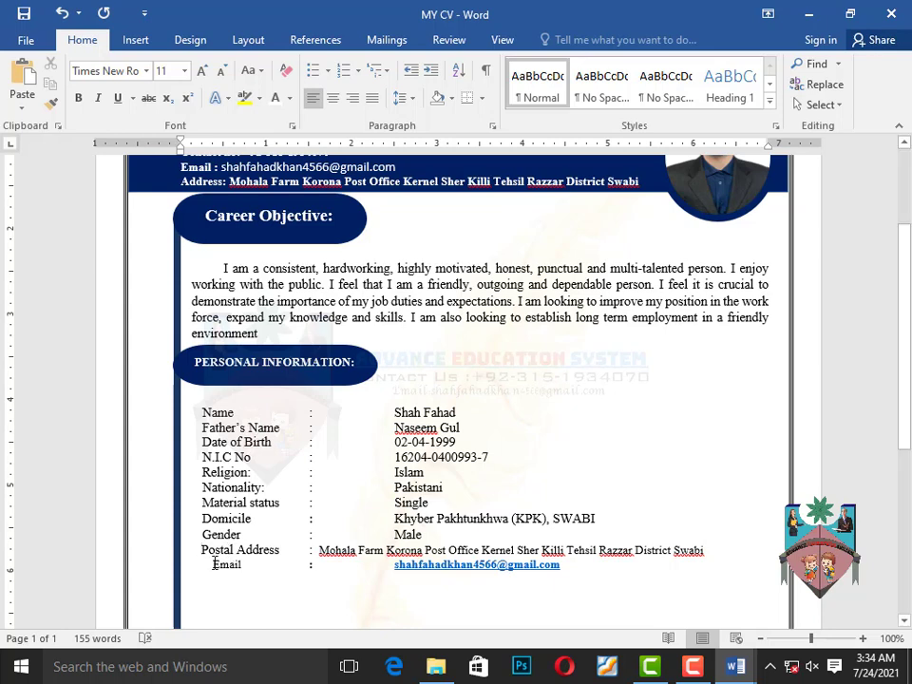
click(214, 564)
key(BackSpace)
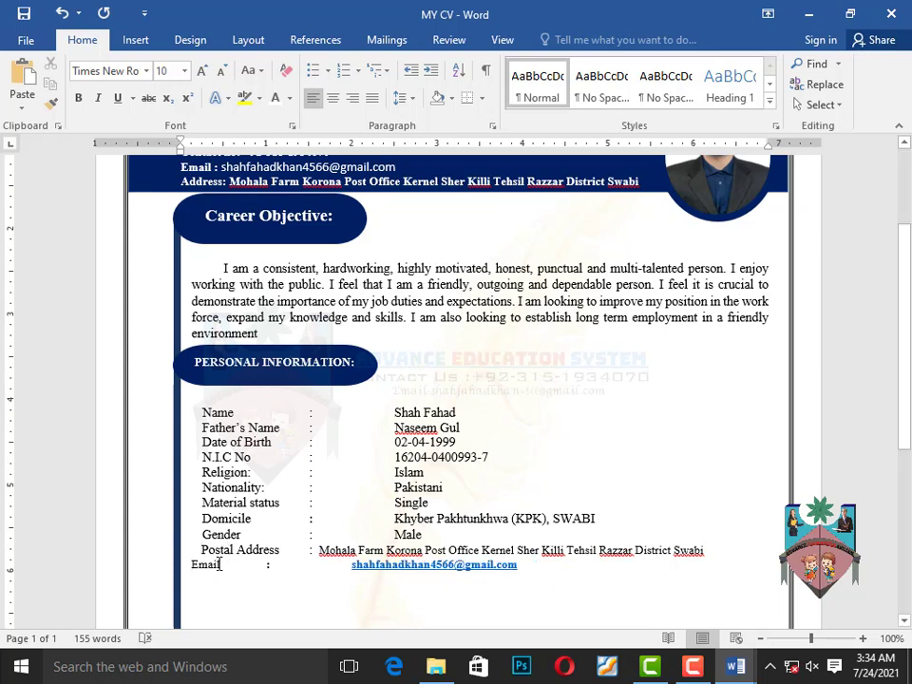
key(ctrl+z)
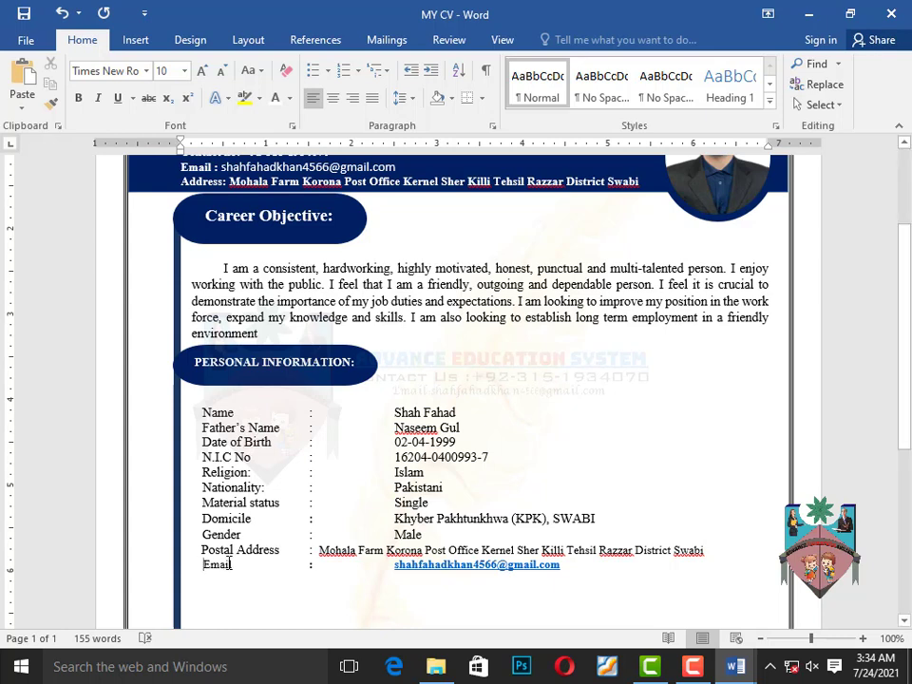
key(BackSpace)
Duplicate the "PERSONAL INFORMATION:" shape and place the copy directly below the Email row, aligned with the original
scroll(267, 566, down, 3)
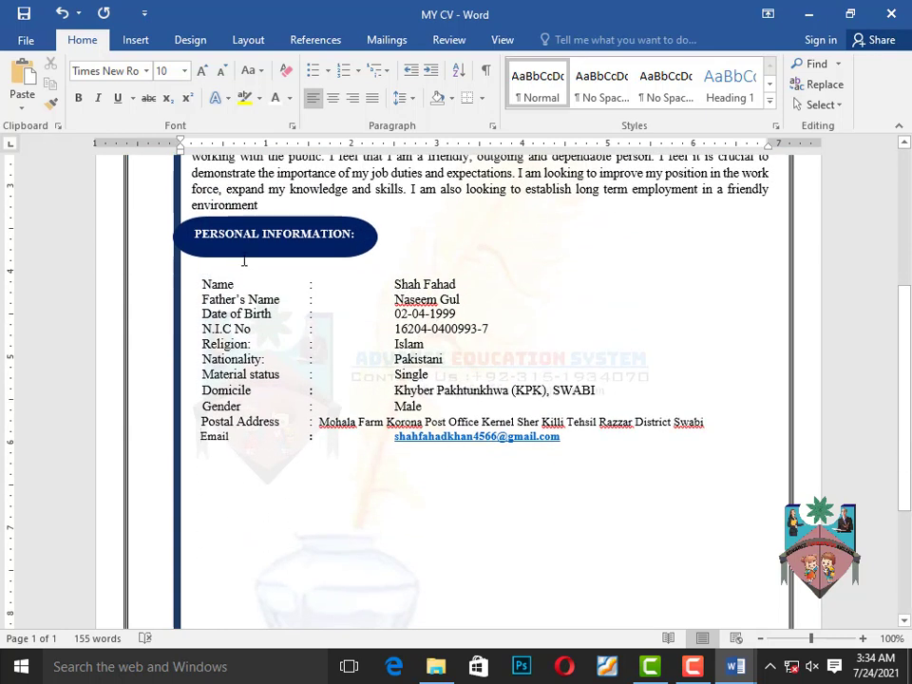
click(243, 253)
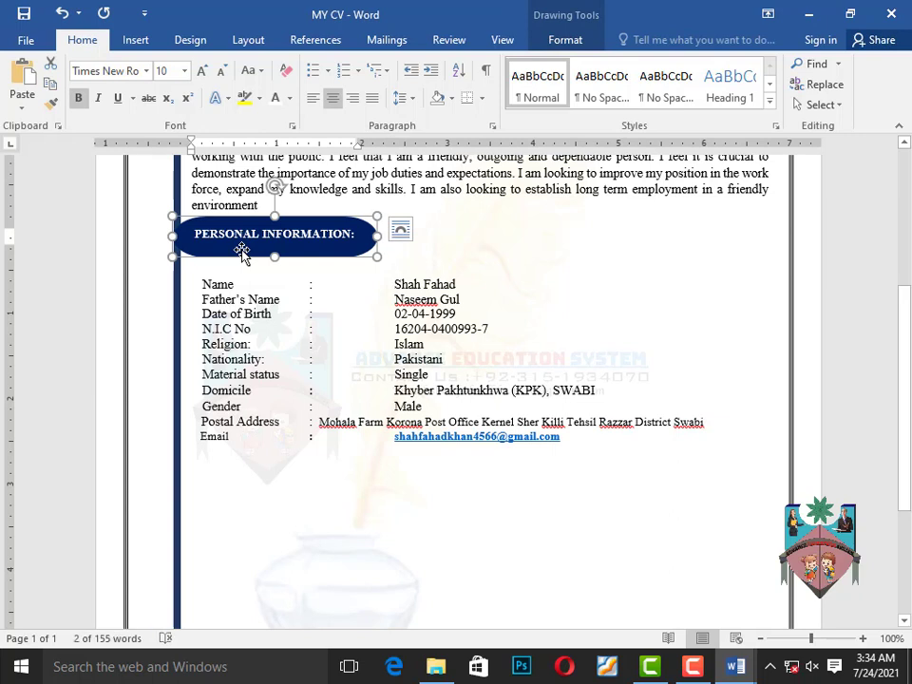
key(ctrl+c)
key(ctrl+v)
drag(231, 235, 217, 450)
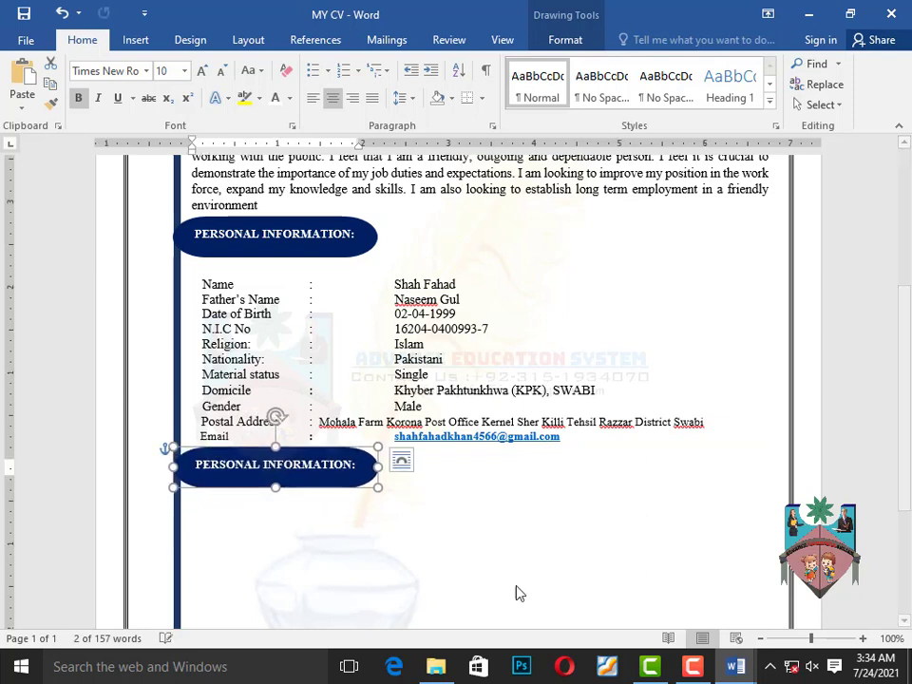
Copy the "Academic information" heading from the DETAIL document and replace the lower shape's text in MY CV with it
mouse_move(738, 667)
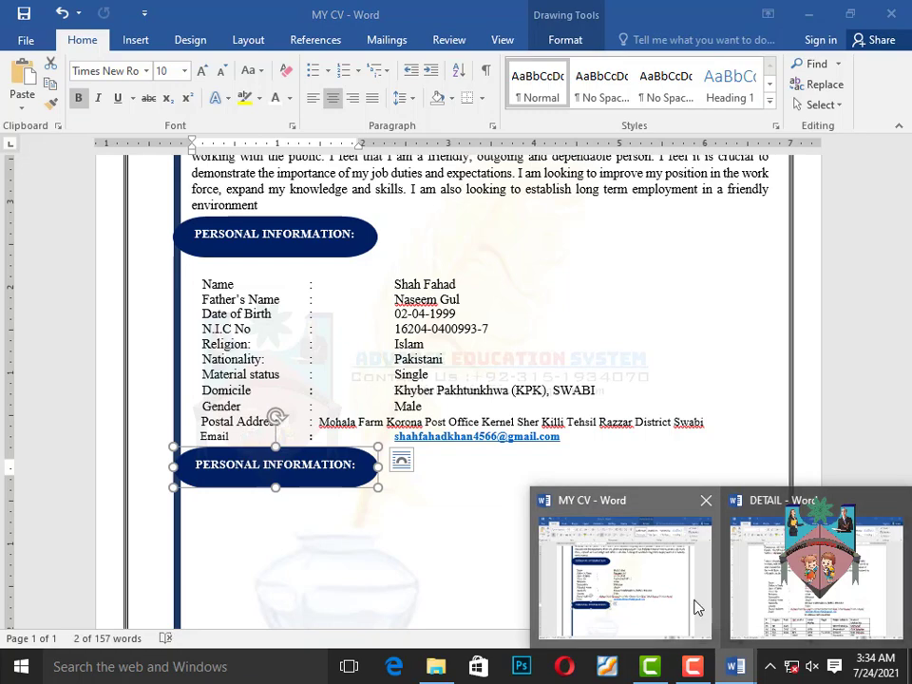
click(810, 589)
scroll(361, 443, down, 2)
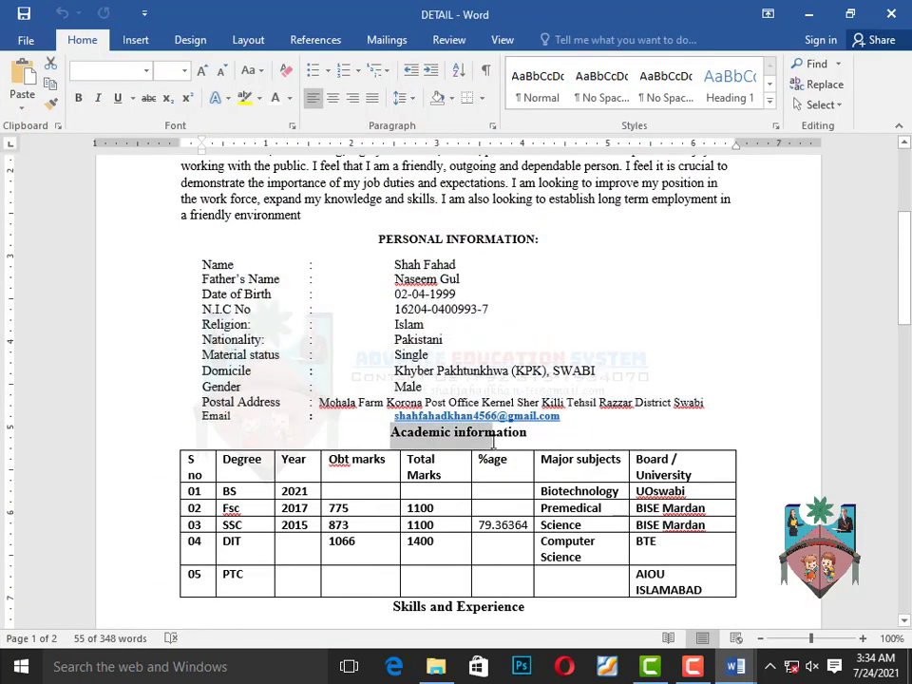
click(540, 447)
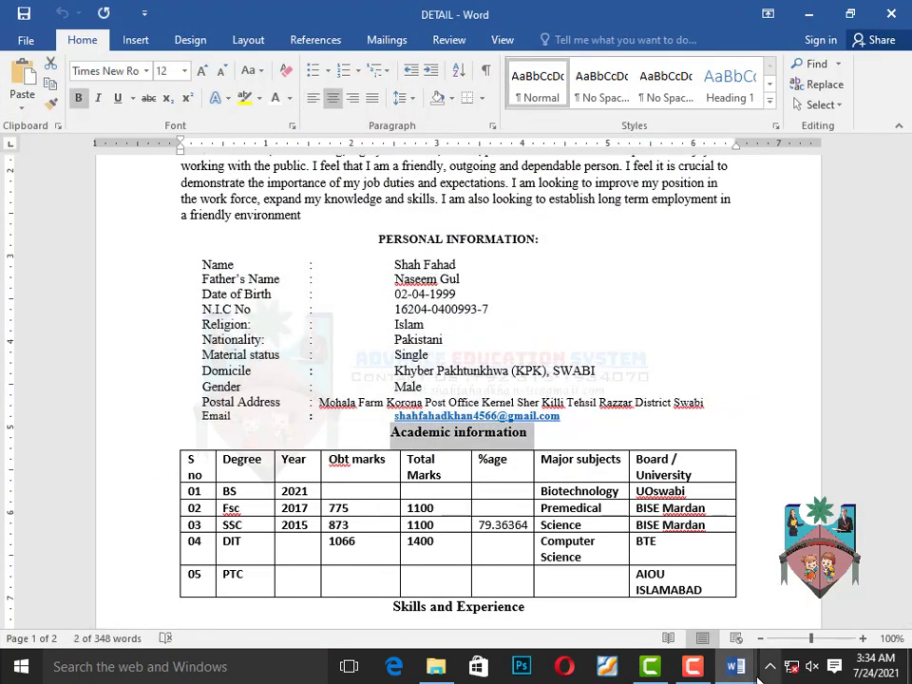
mouse_move(738, 668)
click(600, 606)
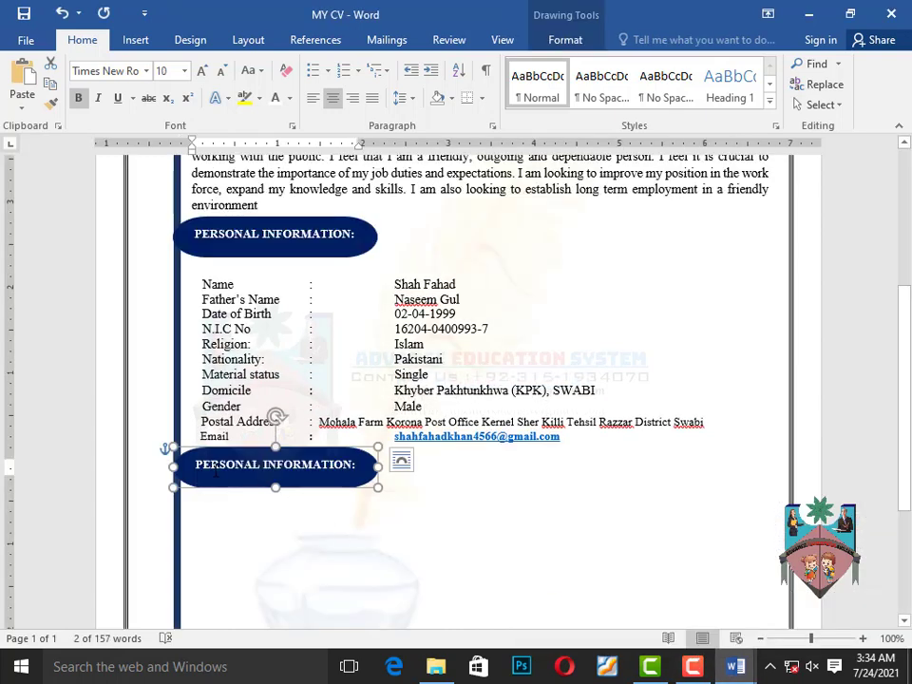
drag(197, 464, 376, 473)
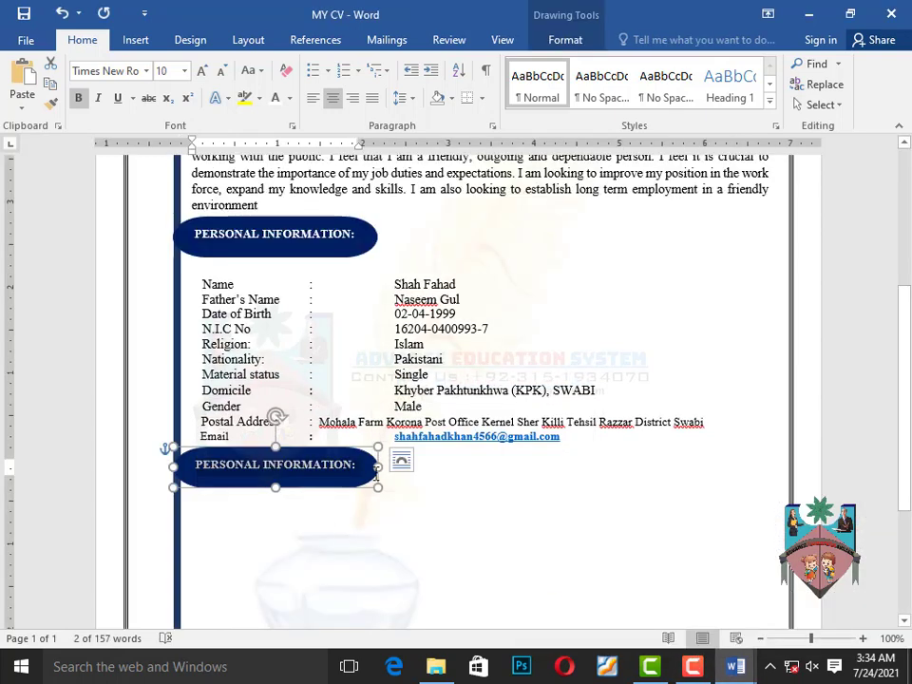
key(ctrl+v)
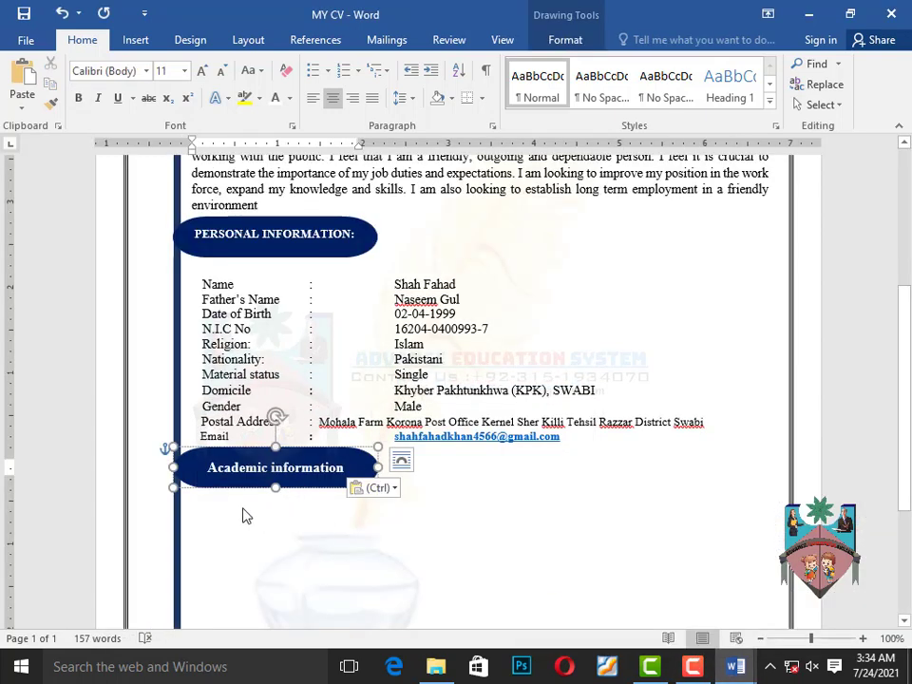
Add blank lines to move the insertion point below the "Academic information" shape
click(246, 515)
scroll(255, 427, down, 3)
key(Return)
key(Return)
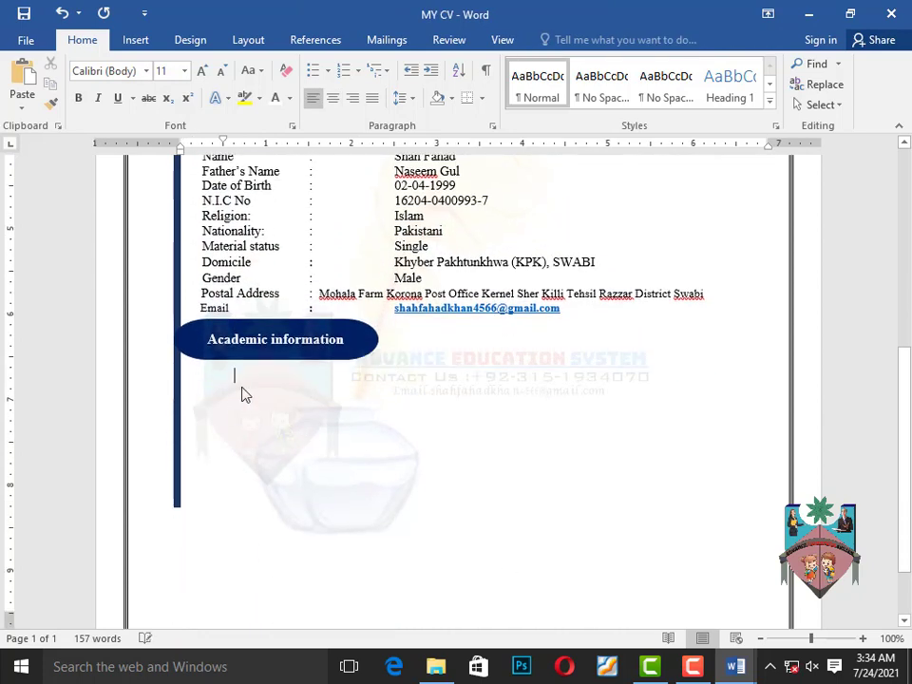
Copy the academic table's header row, from S no to Board / University, in the DETAIL document and return to MY CV
click(735, 666)
click(797, 635)
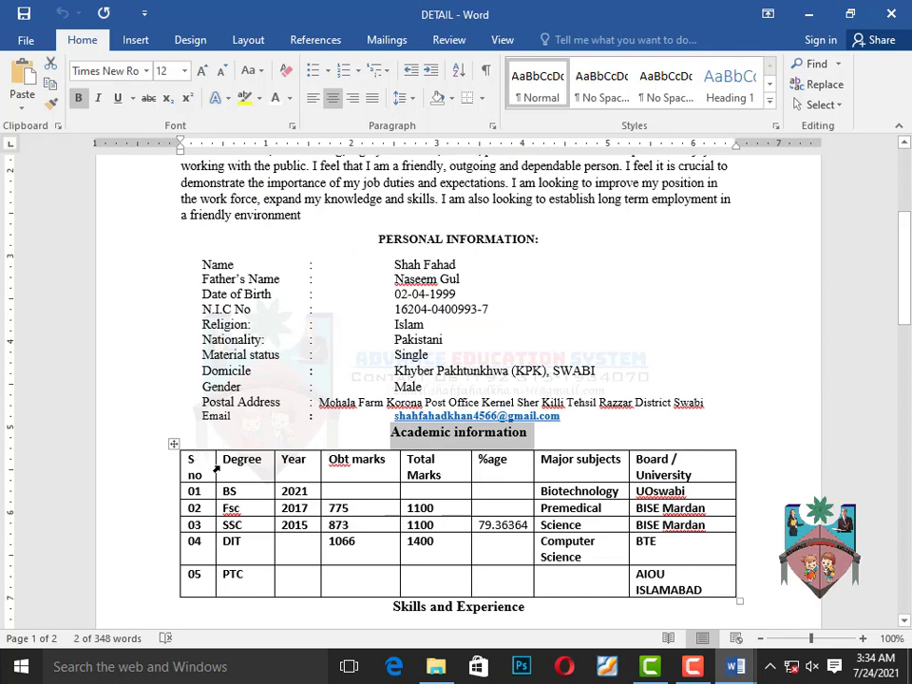
drag(206, 467, 670, 468)
key(ctrl+c)
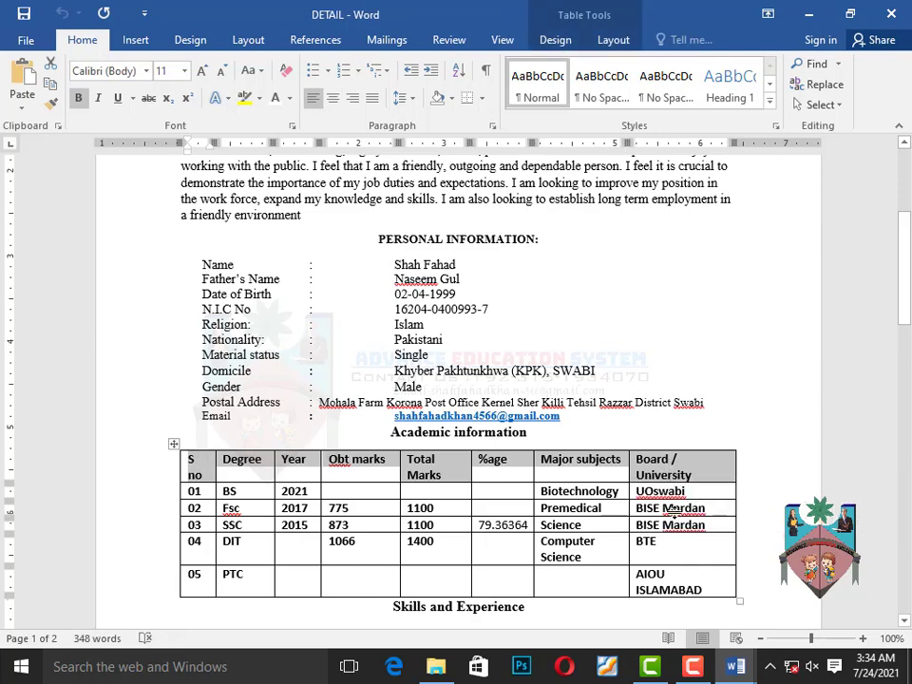
mouse_move(737, 671)
click(647, 596)
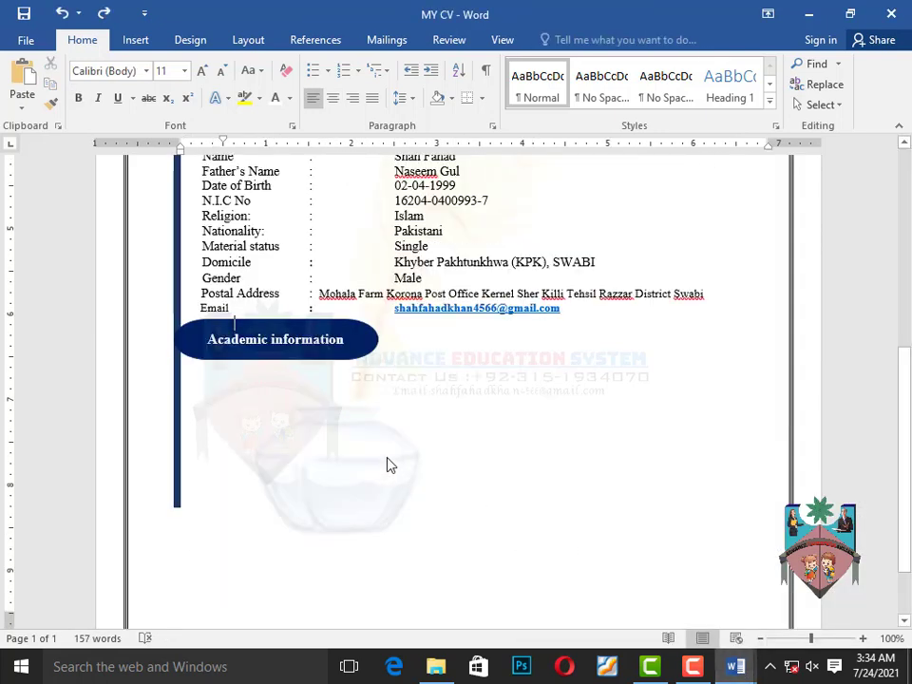
Insert a table with 8 columns and 5 rows for the academic information
click(135, 40)
click(63, 103)
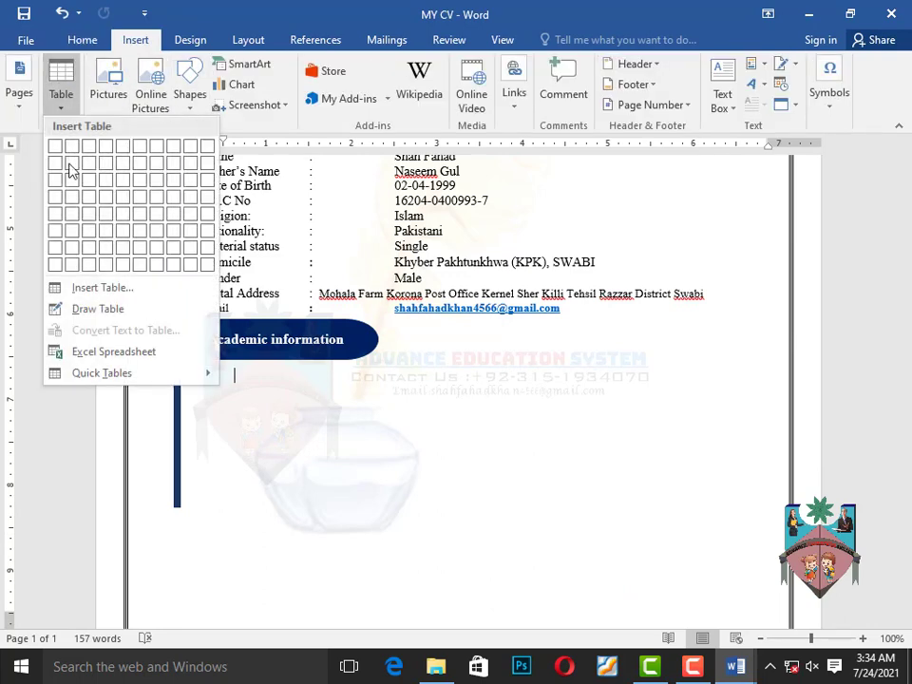
click(100, 289)
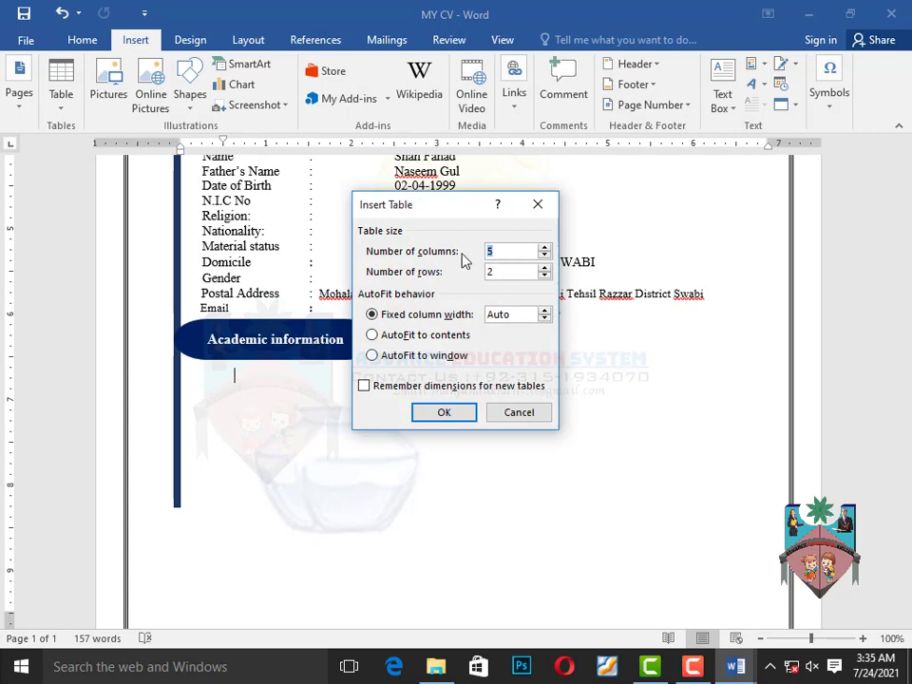
click(503, 274)
key(Tab)
text(5)
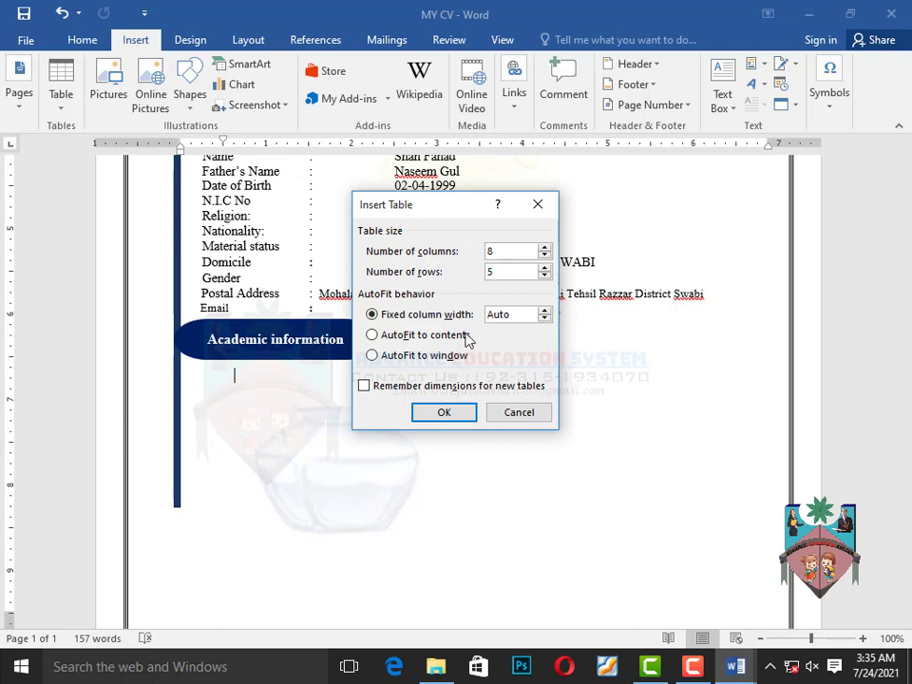
click(450, 415)
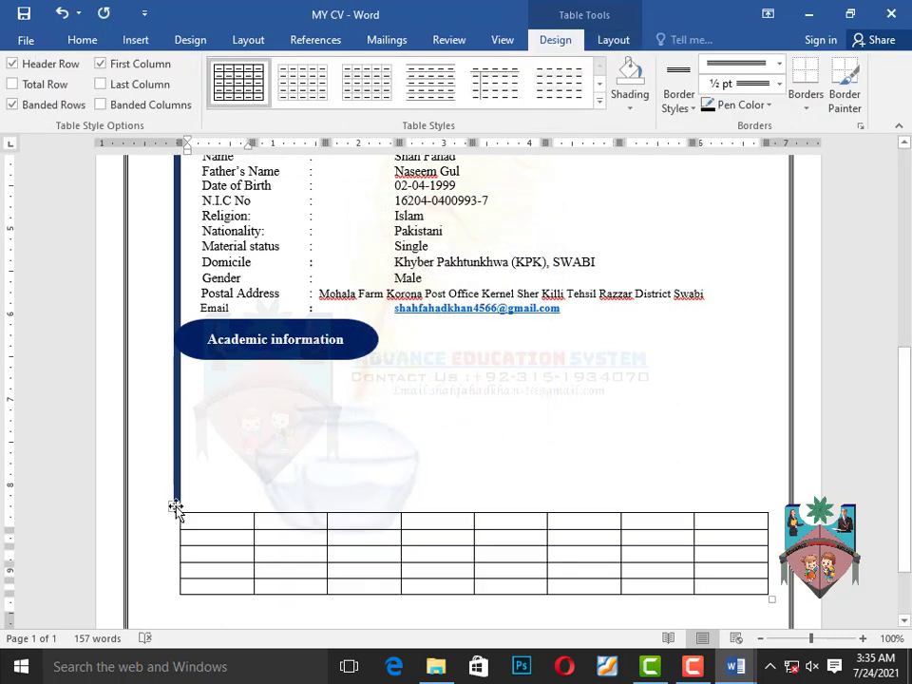
Place the table below the "Academic information" shape, clear of the side line, with 0.8" columns, and paste the copied header row into it
drag(175, 509, 187, 372)
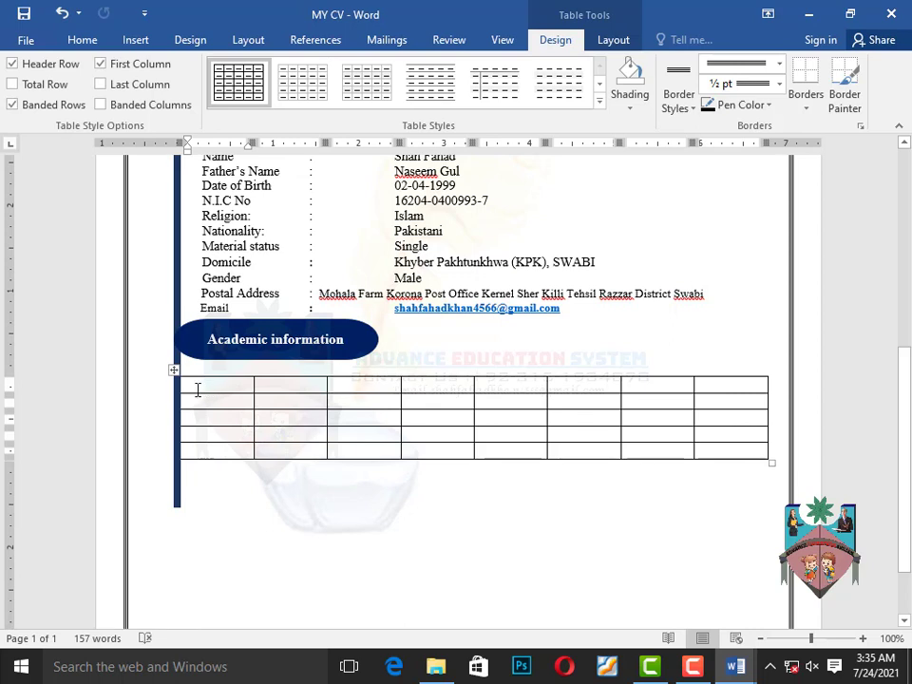
click(615, 41)
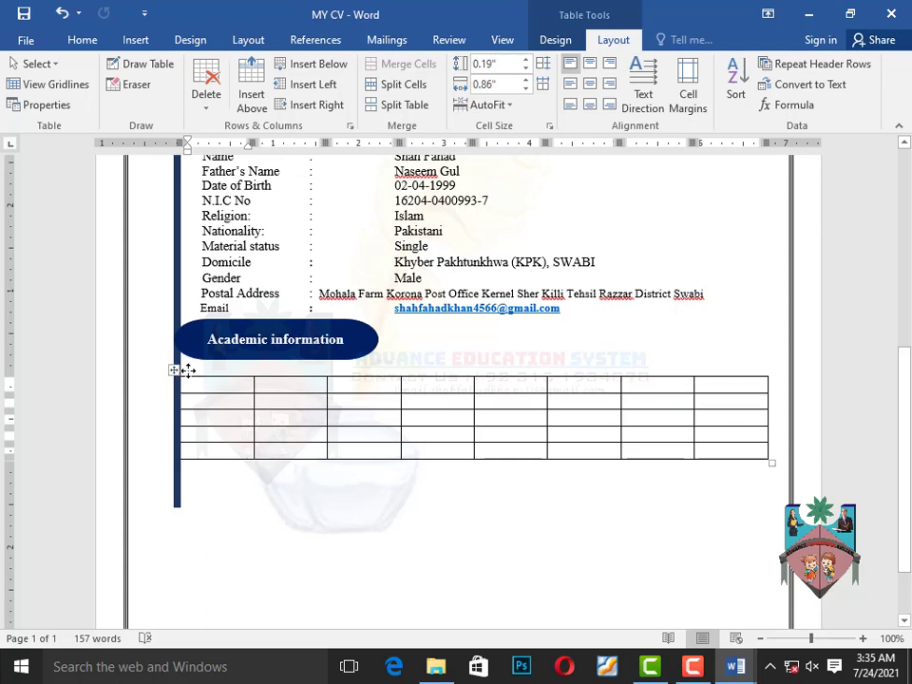
drag(187, 370, 199, 370)
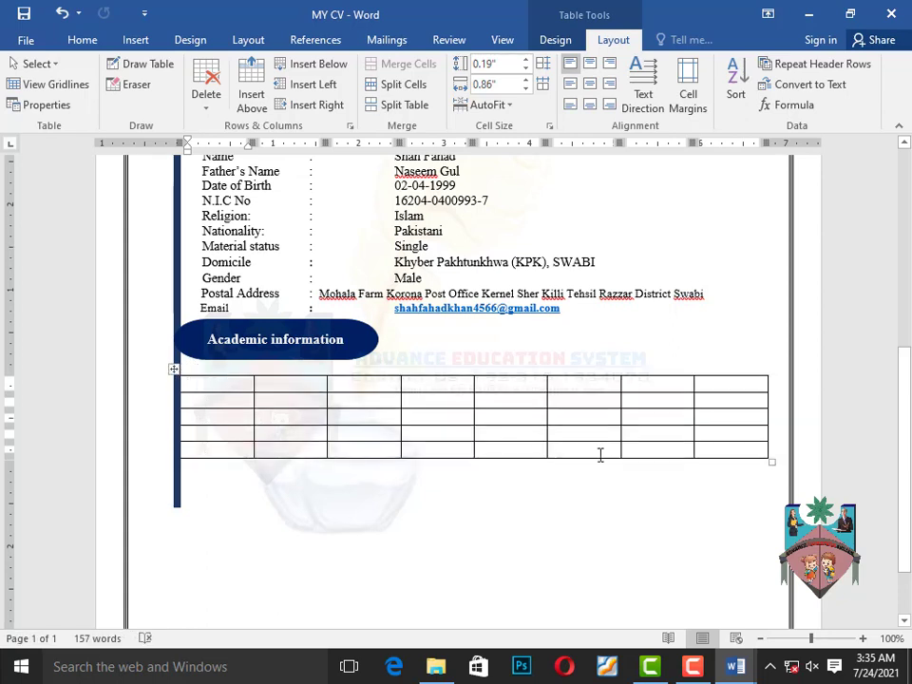
drag(771, 460, 727, 465)
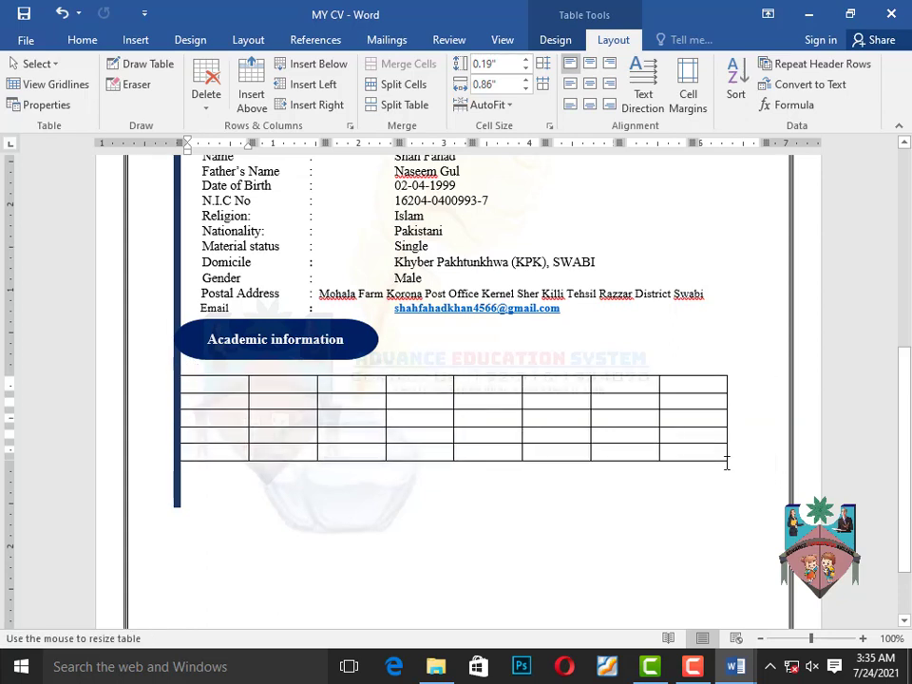
drag(175, 371, 217, 378)
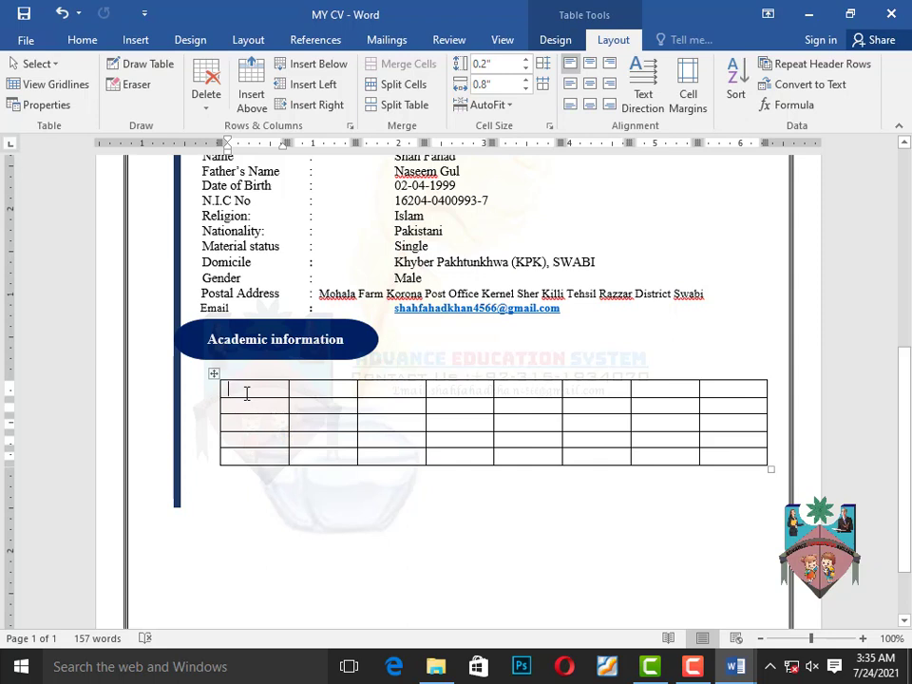
key(ctrl+v)
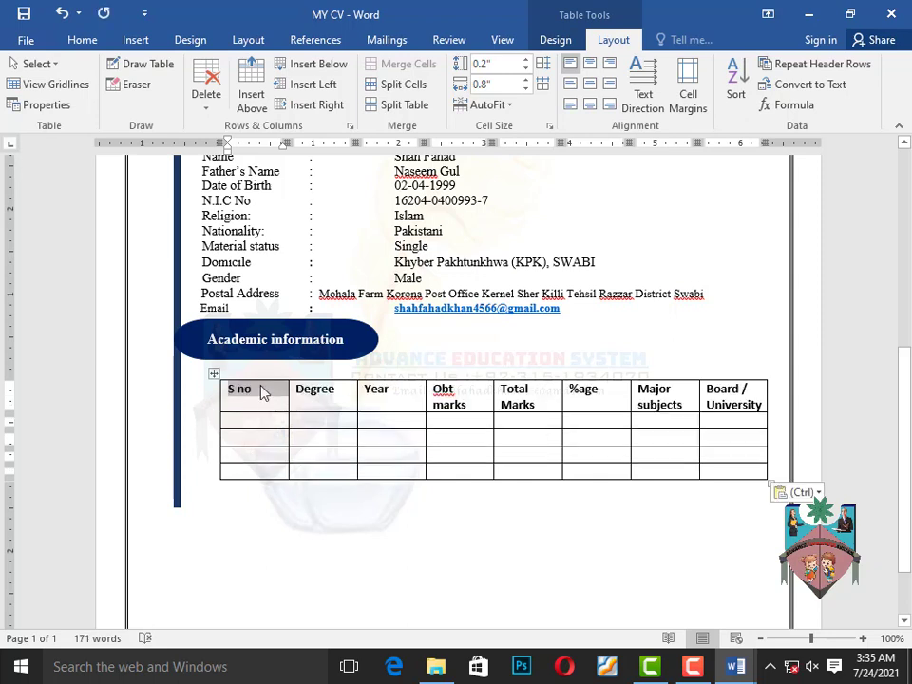
mouse_move(217, 405)
drag(217, 407, 204, 405)
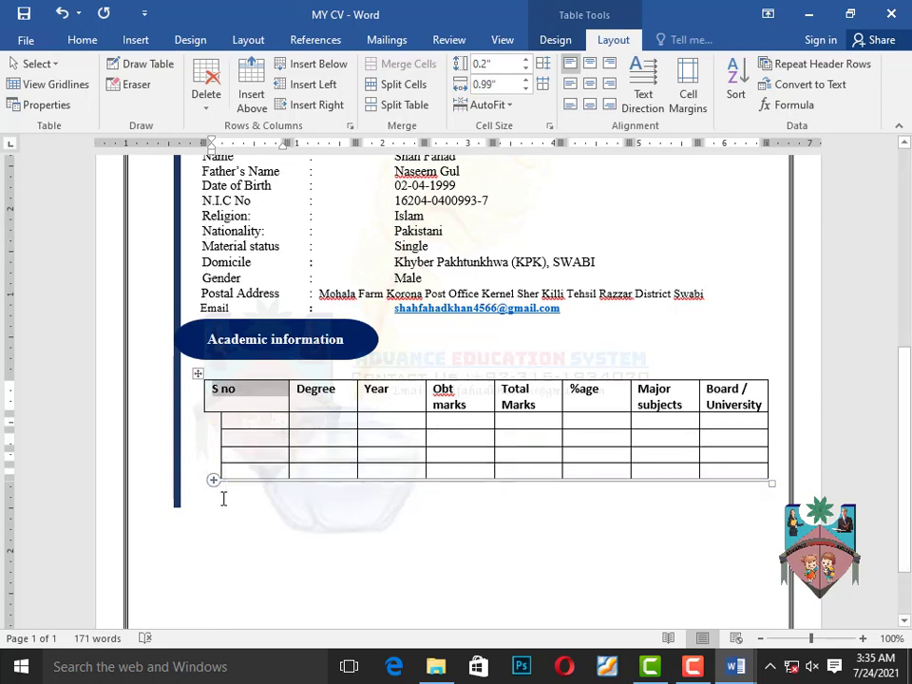
key(ctrl+z)
Move the academic table closer to the side line and widen its columns to 0.84" so it spans the text area
click(264, 541)
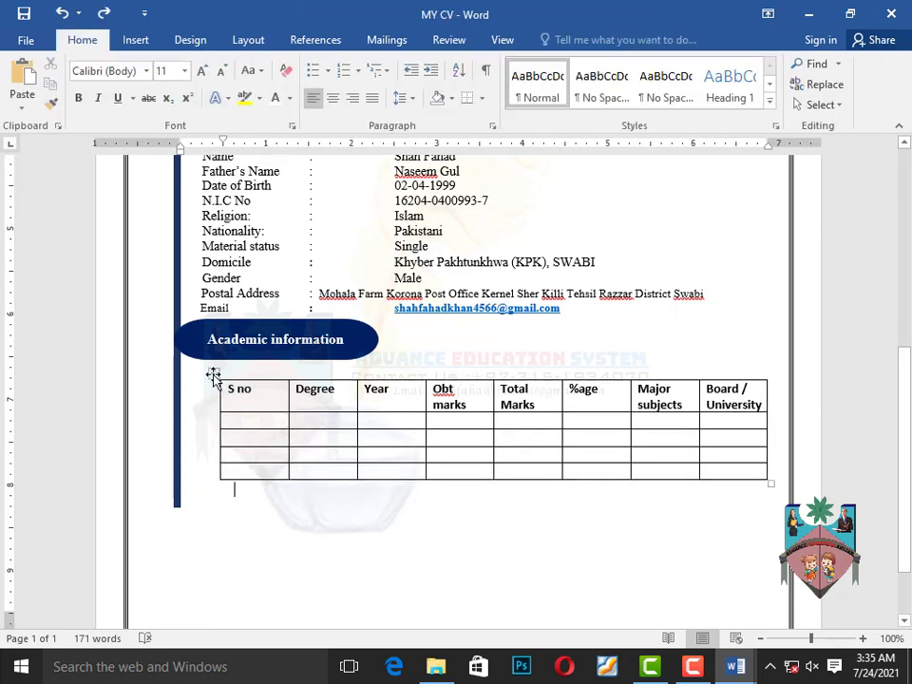
mouse_move(199, 388)
mouse_down()
mouse_move(200, 411)
mouse_move(196, 382)
mouse_up()
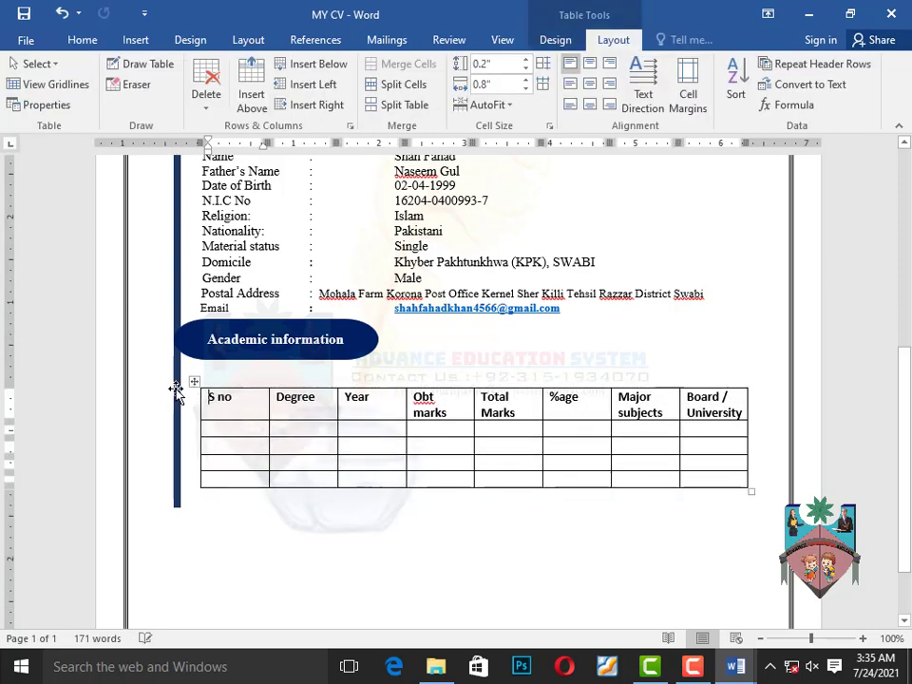
drag(753, 490, 774, 488)
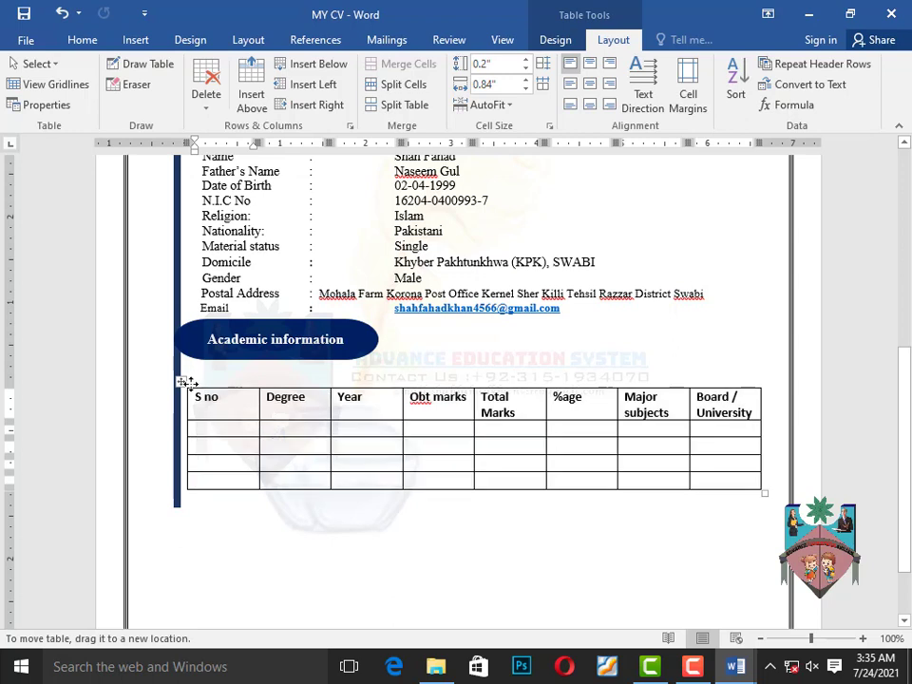
Nudge the academic table away from the side line and fill its first row with 01, SSC, 2015, 873, 1100, 79 and SCIENCE
mouse_move(187, 382)
mouse_down()
mouse_move(214, 401)
mouse_move(198, 385)
mouse_move(180, 388)
mouse_move(202, 379)
mouse_move(197, 392)
mouse_up()
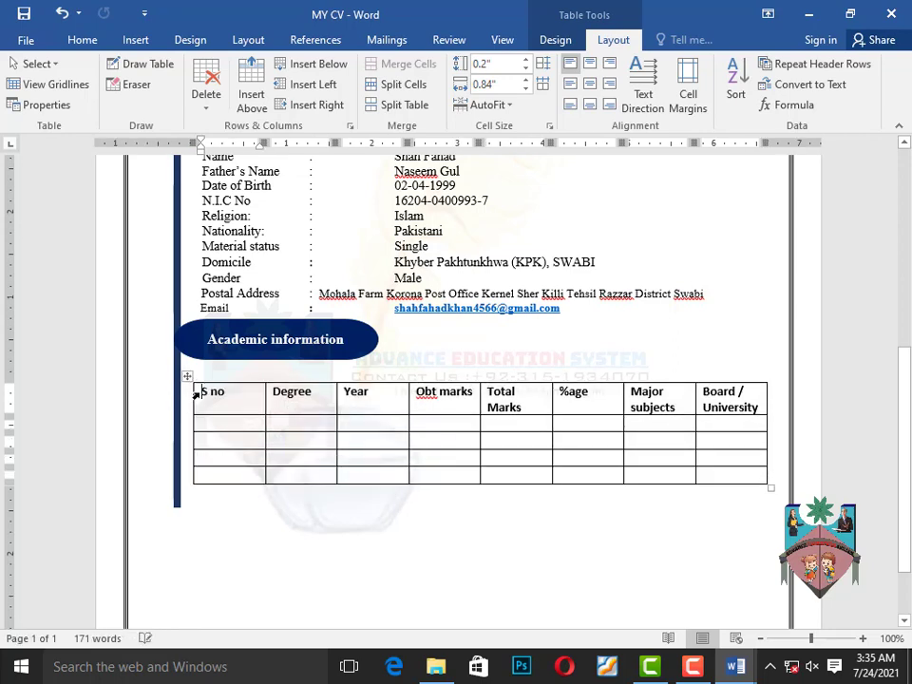
click(661, 534)
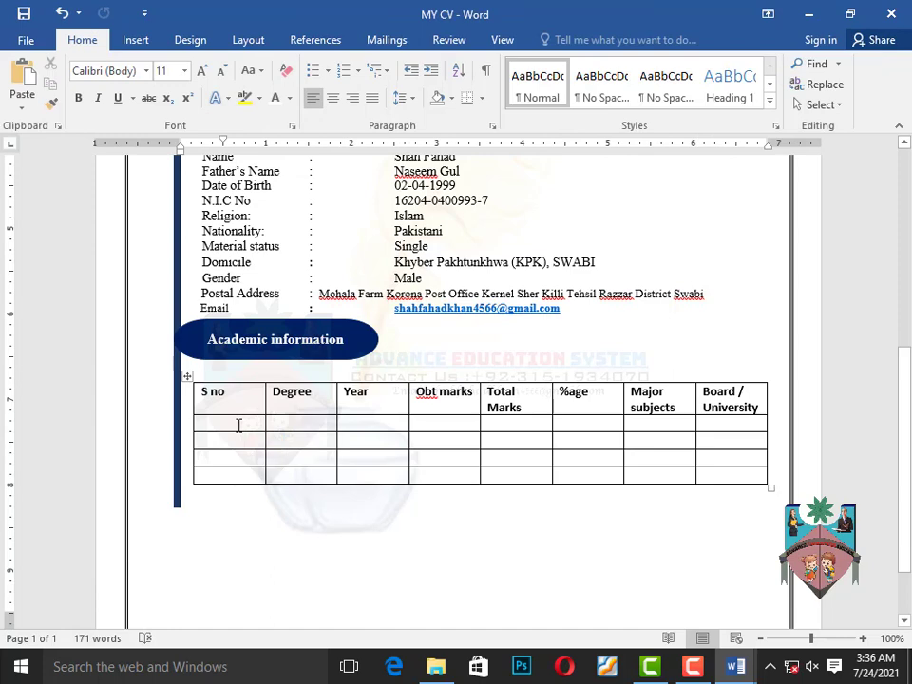
click(238, 424)
scroll(326, 419, down, 2)
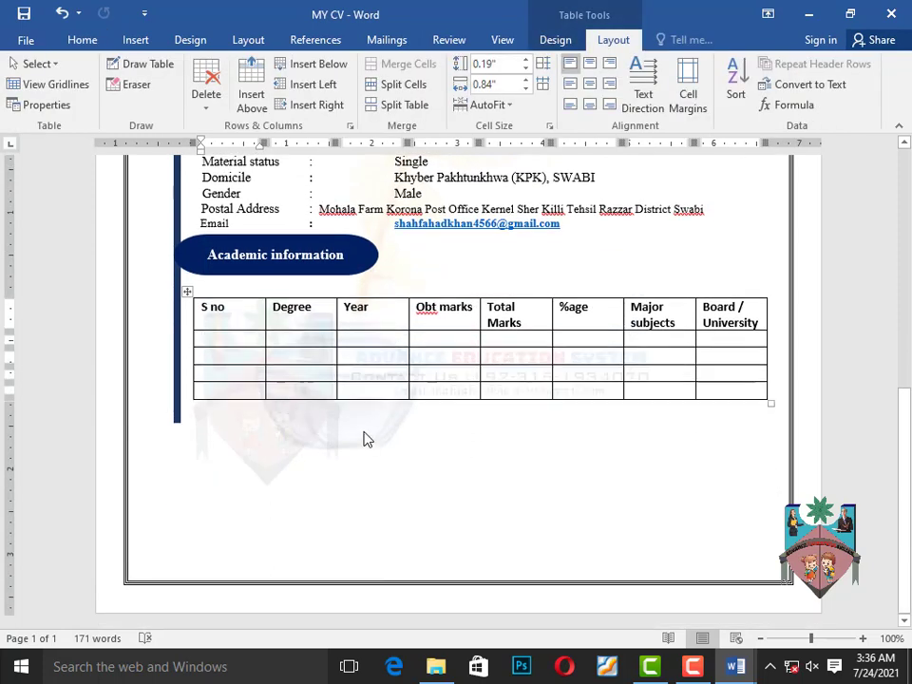
text(01)
key(Tab)
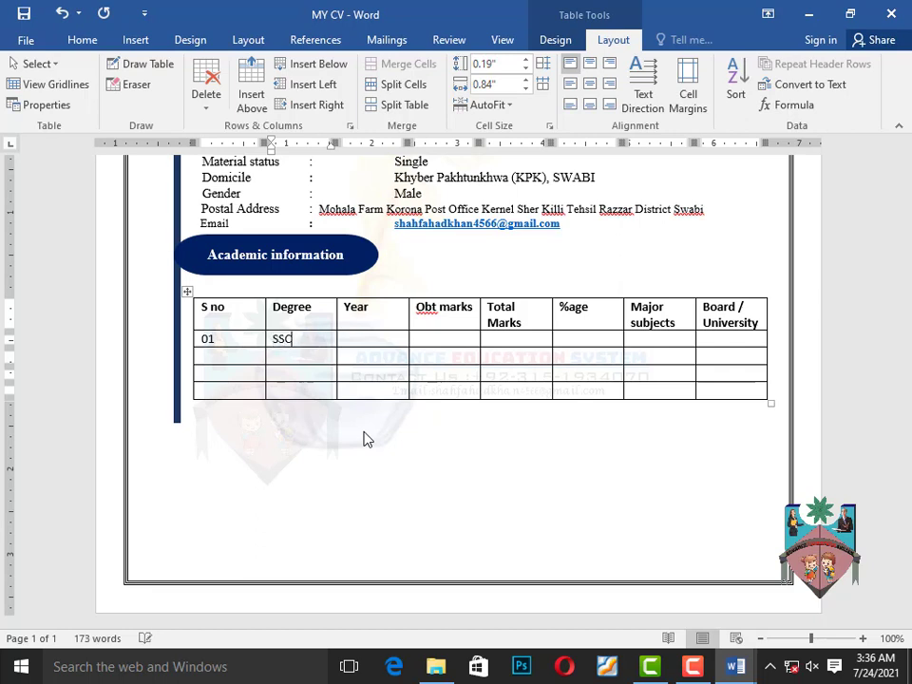
key(Tab)
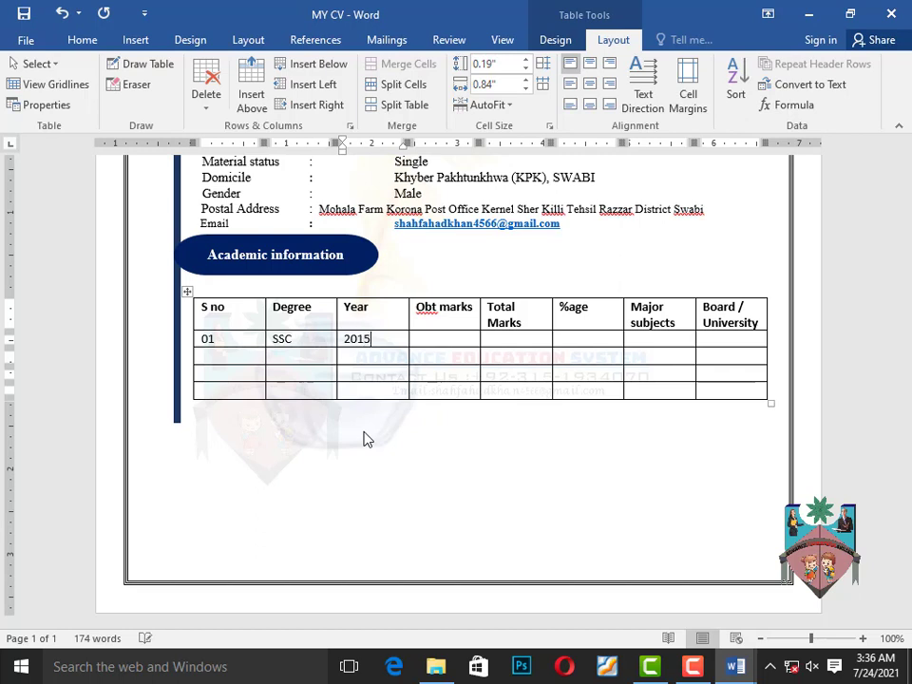
key(Tab)
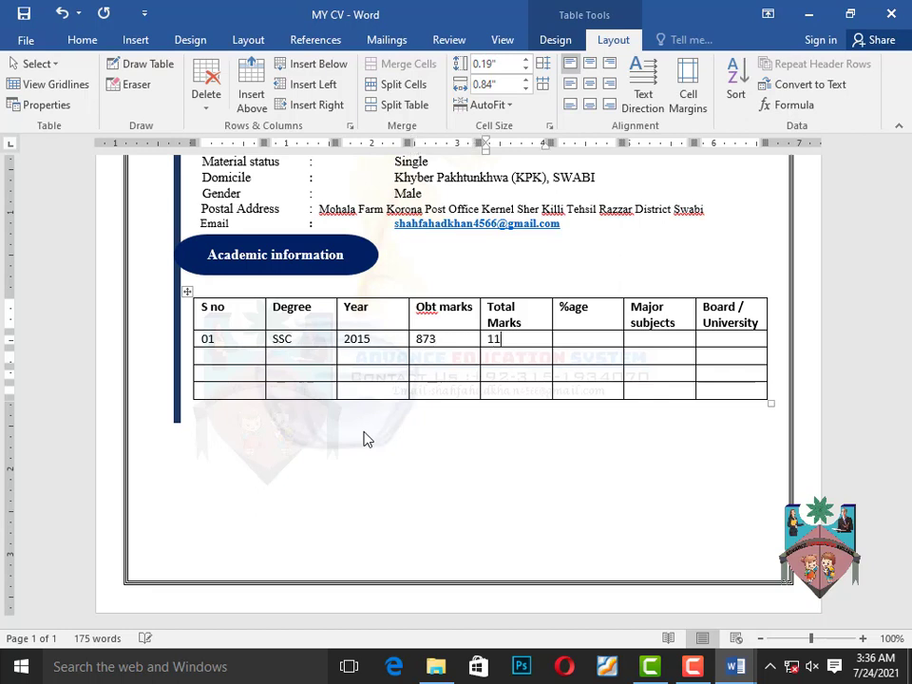
key(Tab)
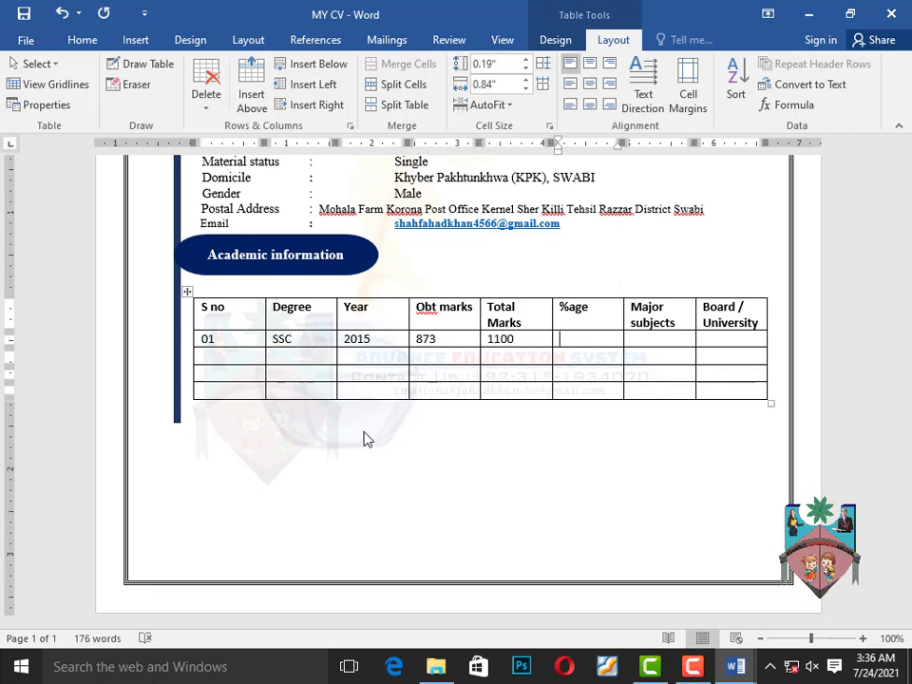
key(Tab)
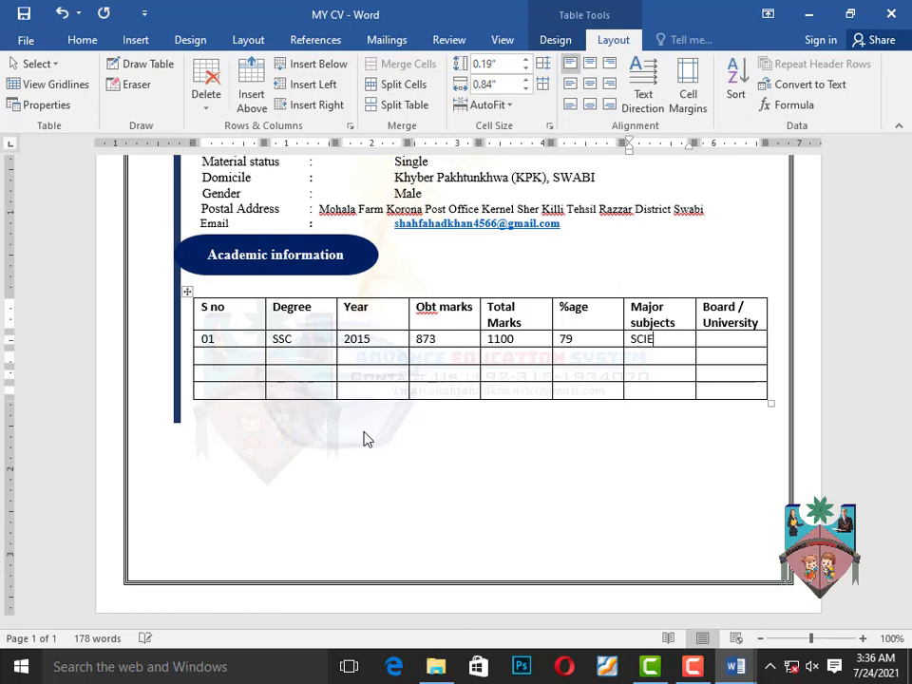
key(Tab)
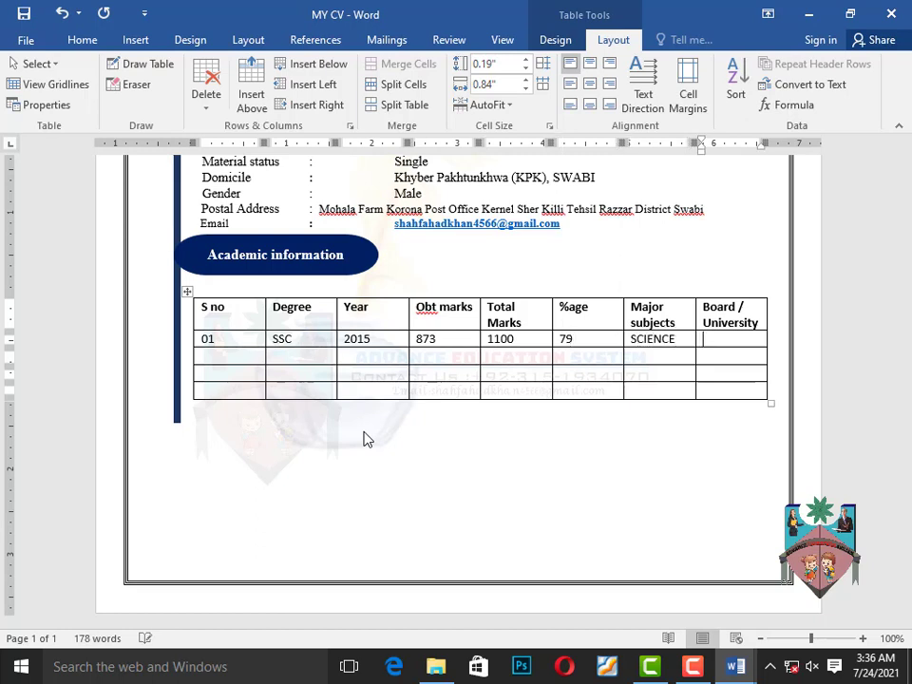
Enter BISE Mardan as the Board / University in the SSC row of the academic table
key(Tab)
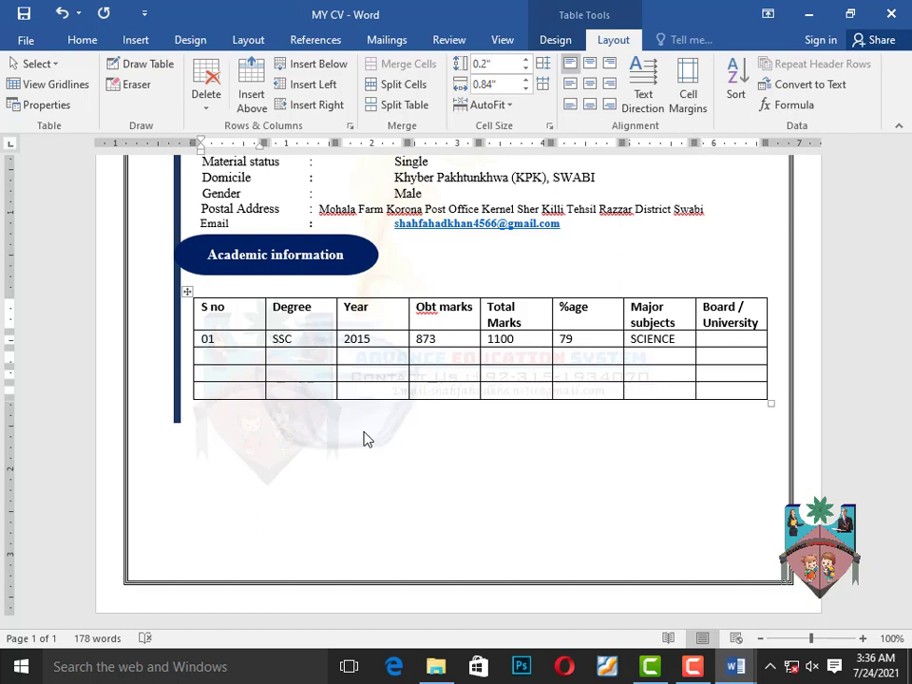
click(711, 339)
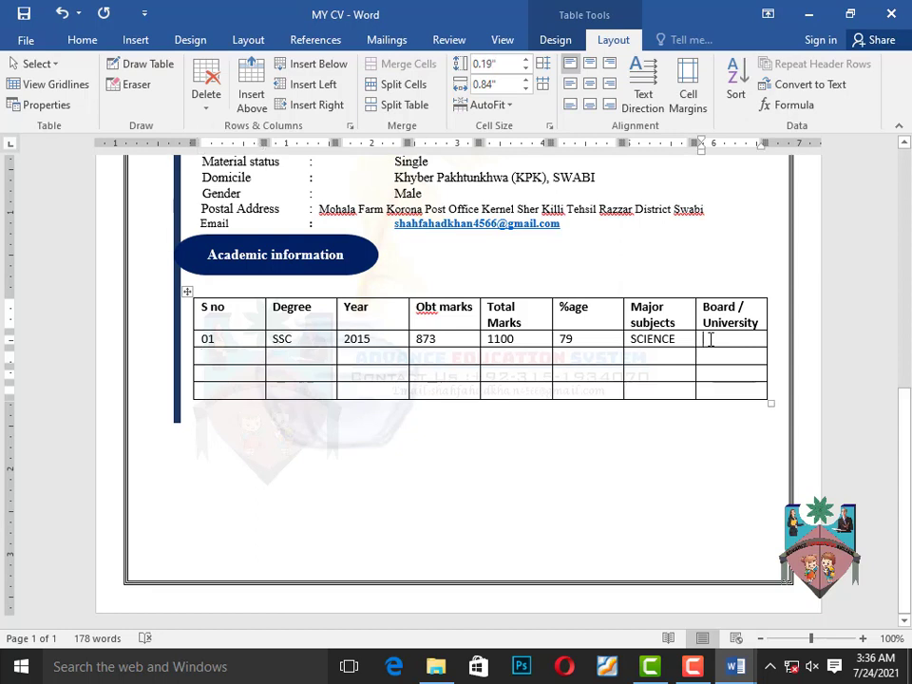
text(BISE M)
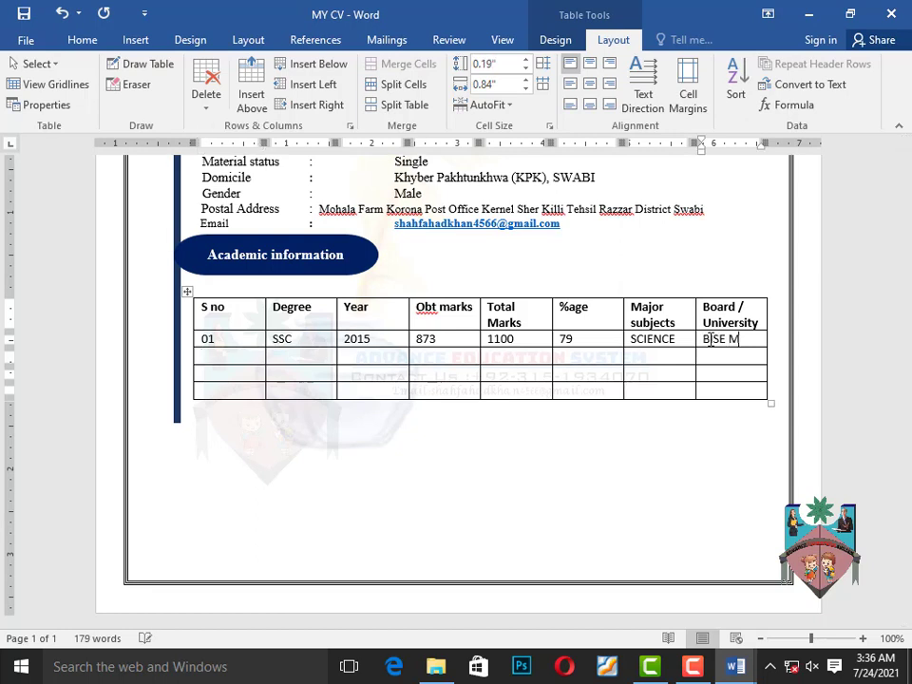
text(ardan)
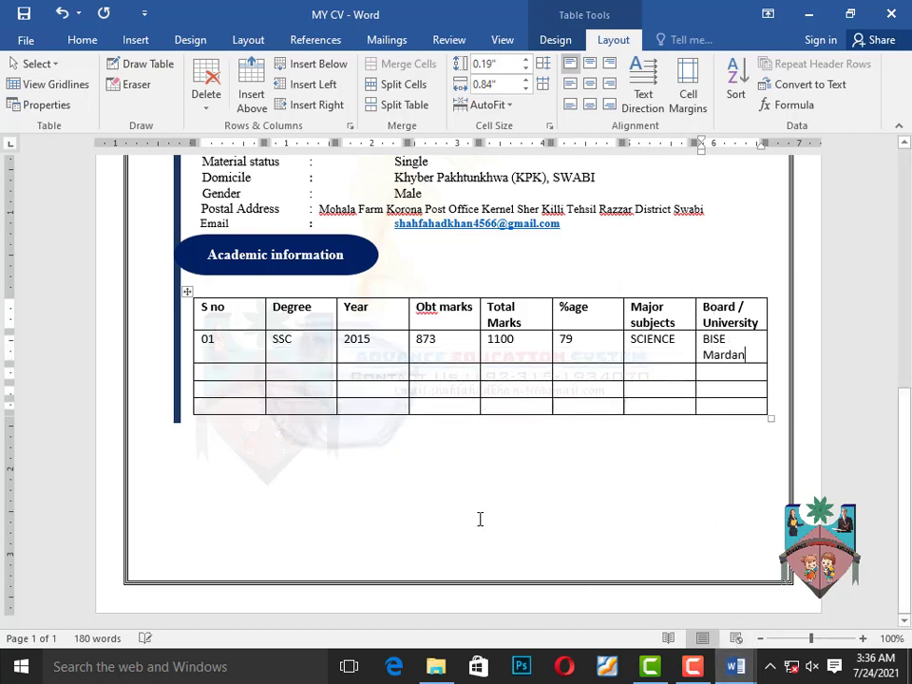
Lower the "Academic information" shape slightly and place a duplicate of it below the academic table
click(193, 239)
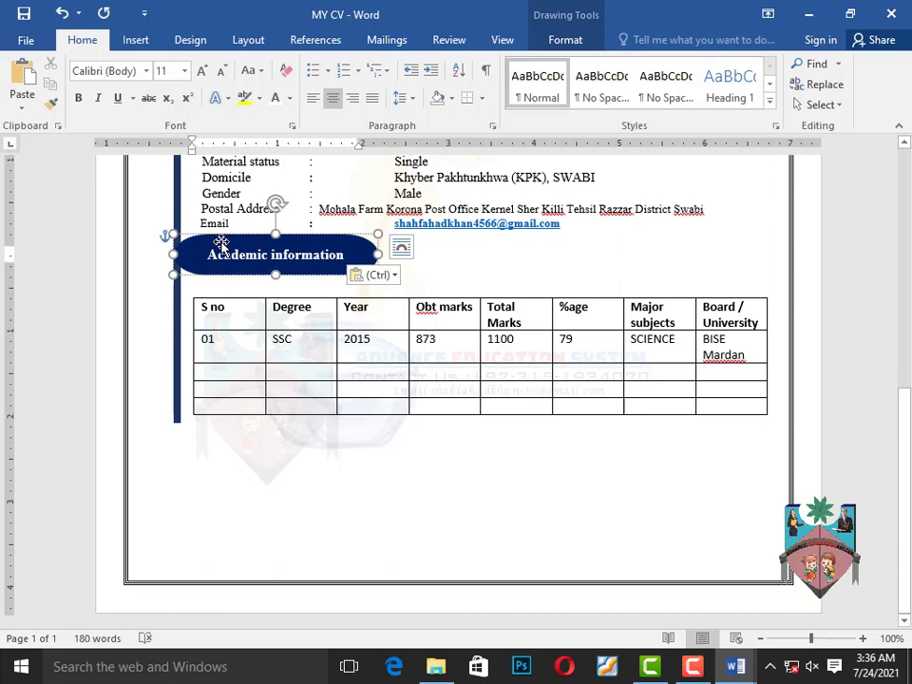
mouse_move(219, 244)
mouse_down()
mouse_move(219, 310)
mouse_move(222, 238)
mouse_up()
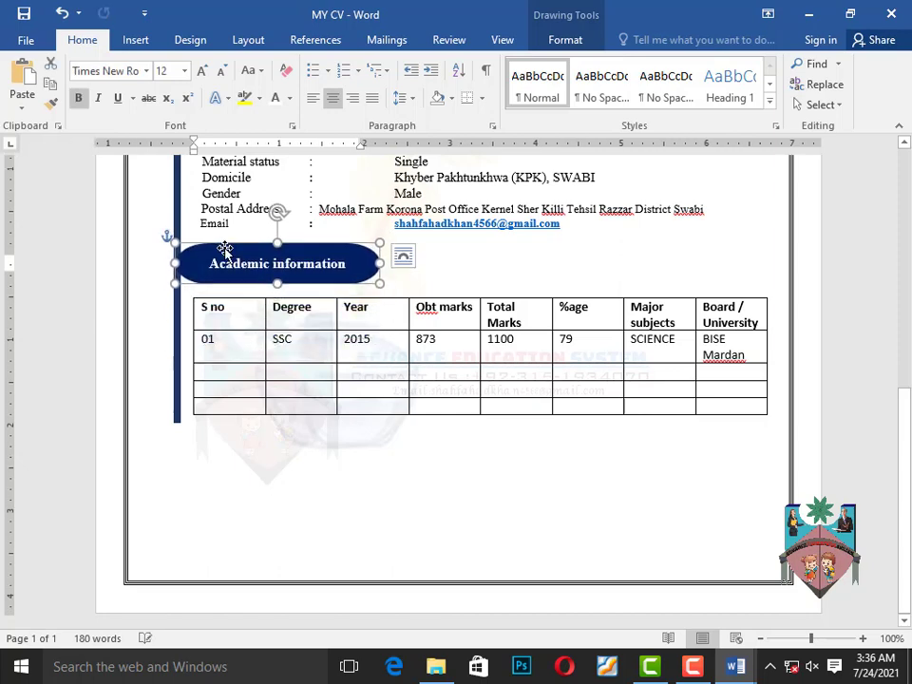
click(25, 81)
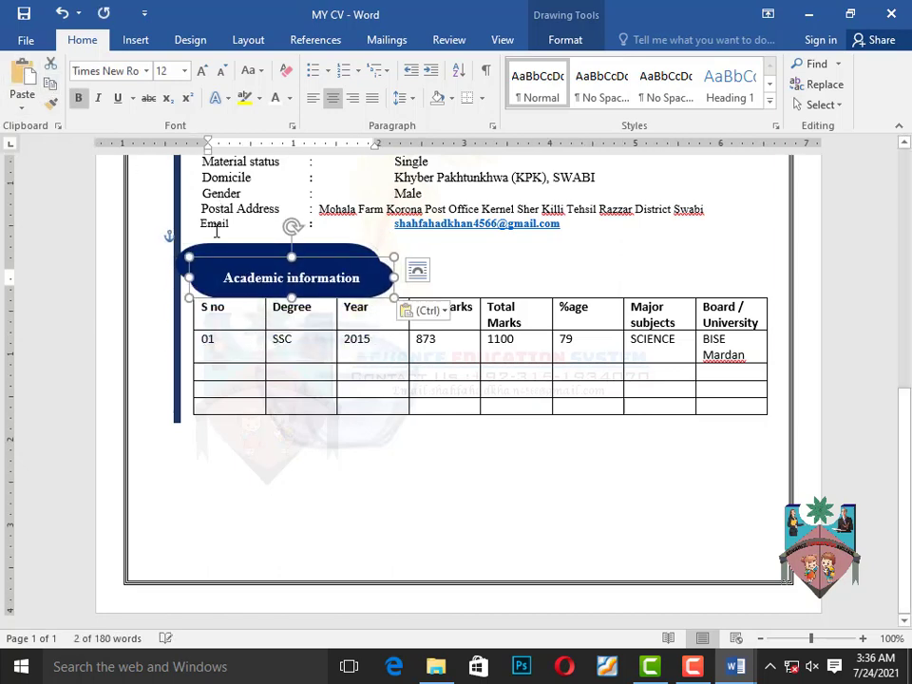
drag(228, 262, 174, 453)
Extend the side line down to the duplicated shape and align that shape's edge with the line
click(177, 419)
scroll(202, 447, up, 4)
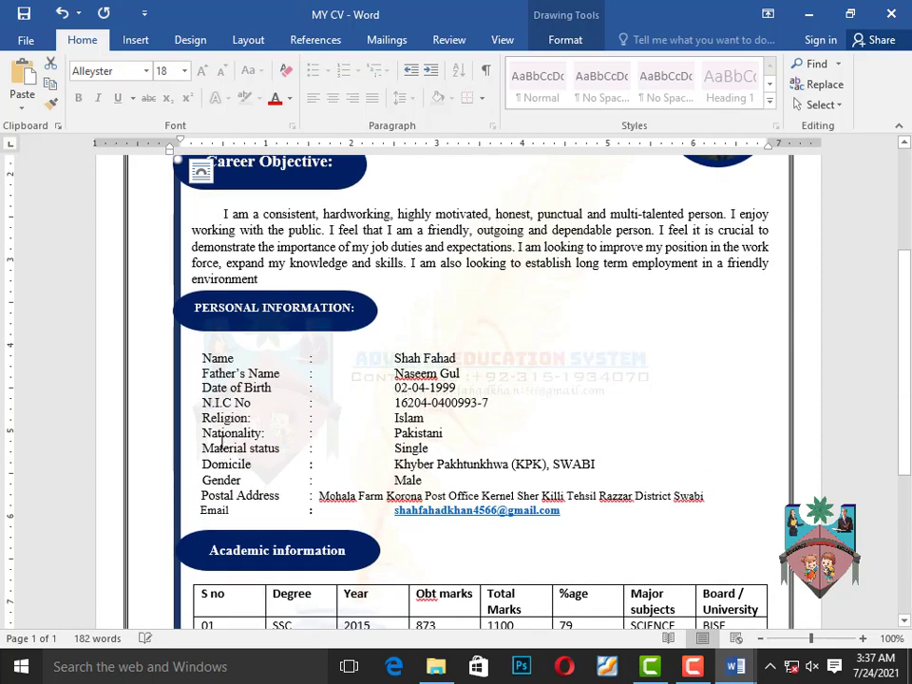
scroll(222, 440, down, 4)
click(226, 429)
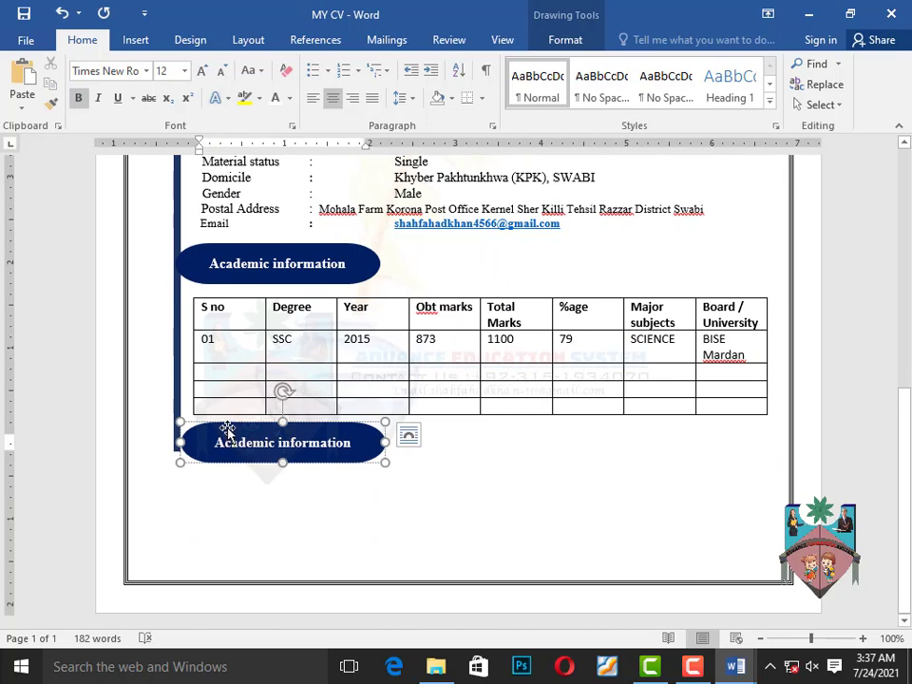
drag(212, 426, 219, 434)
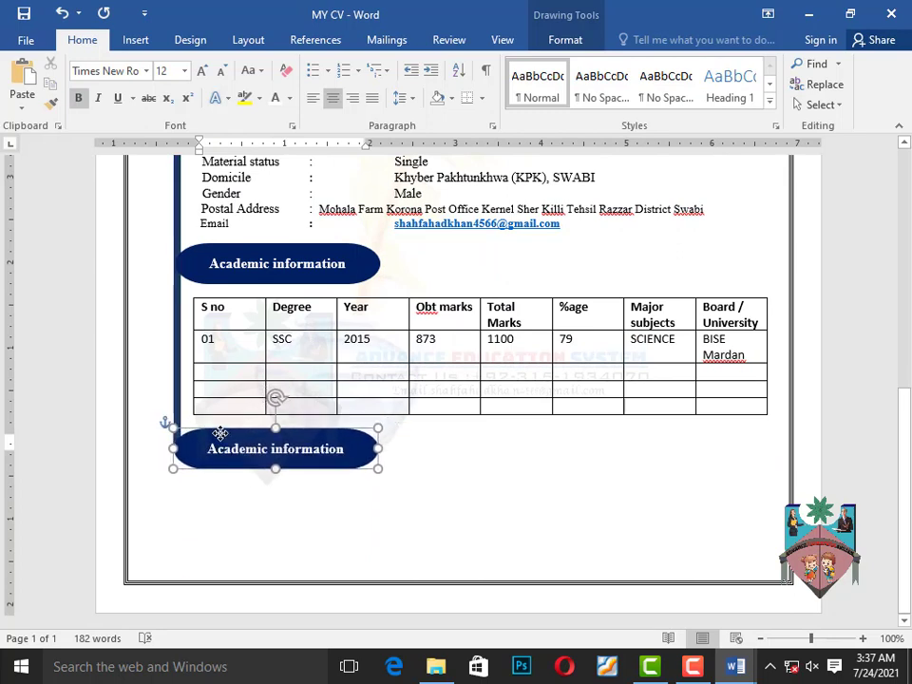
click(424, 481)
Copy the "Skills and Experience" heading in the DETAIL document and return to MY CV
mouse_move(734, 669)
click(796, 623)
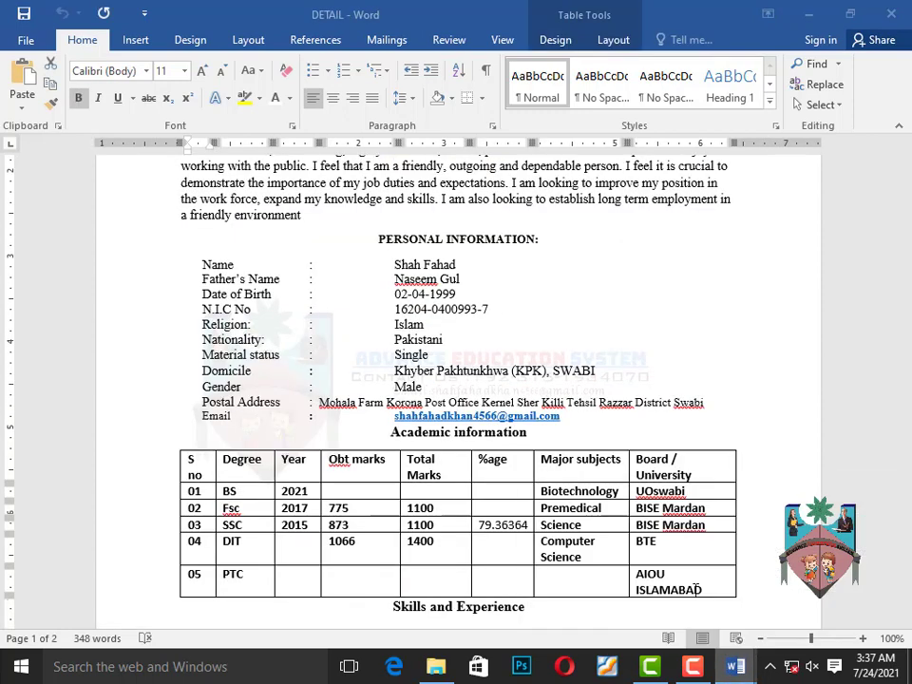
scroll(411, 461, down, 5)
drag(395, 442, 552, 440)
key(ctrl+c)
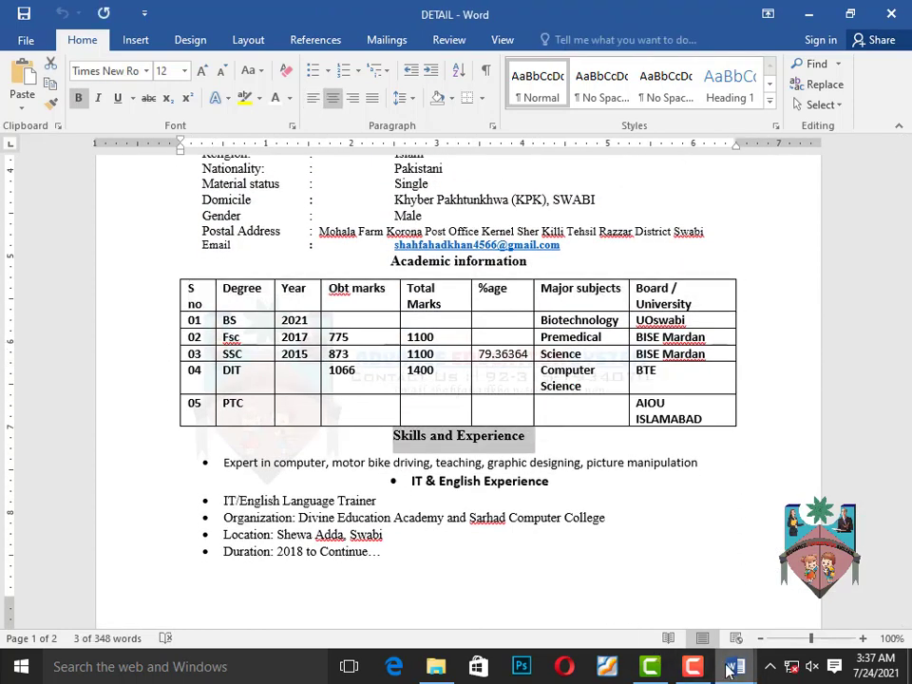
mouse_move(727, 670)
click(630, 608)
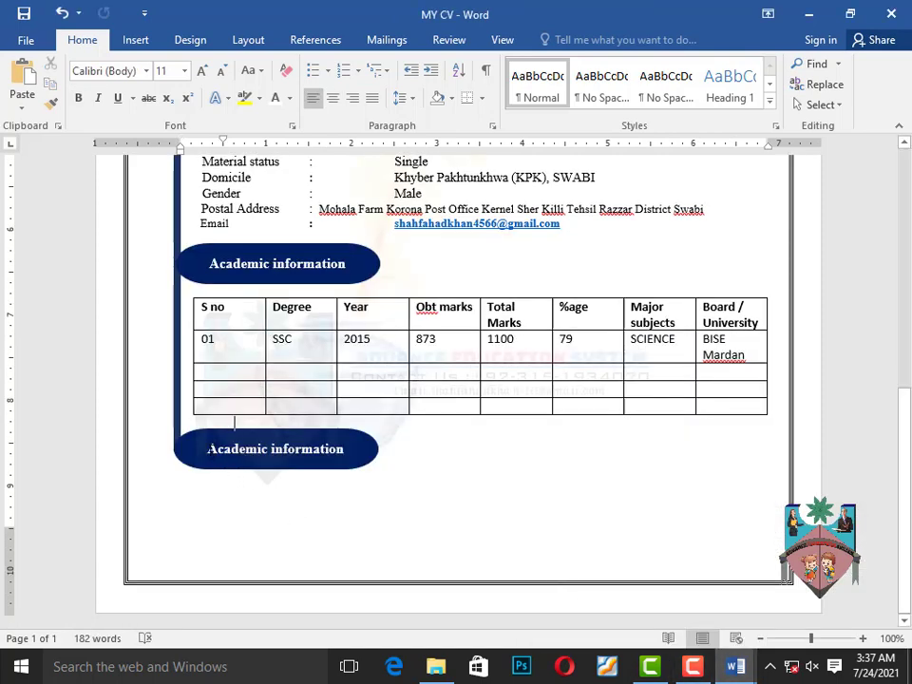
Replace the text of the duplicated shape below the table with the copied "Skills and Experience" heading
click(239, 437)
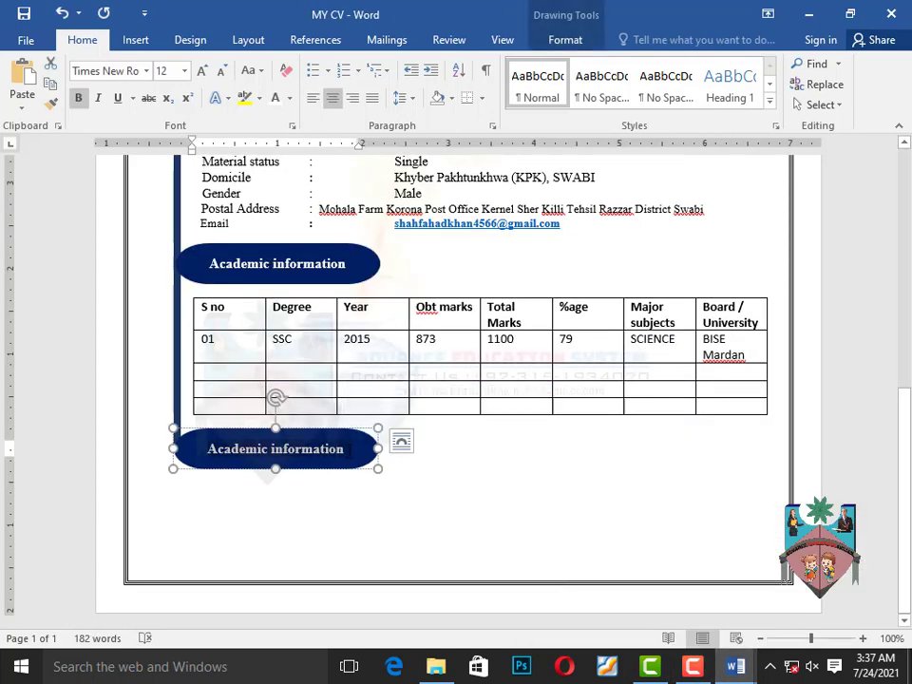
drag(208, 448, 351, 455)
key(ctrl+v)
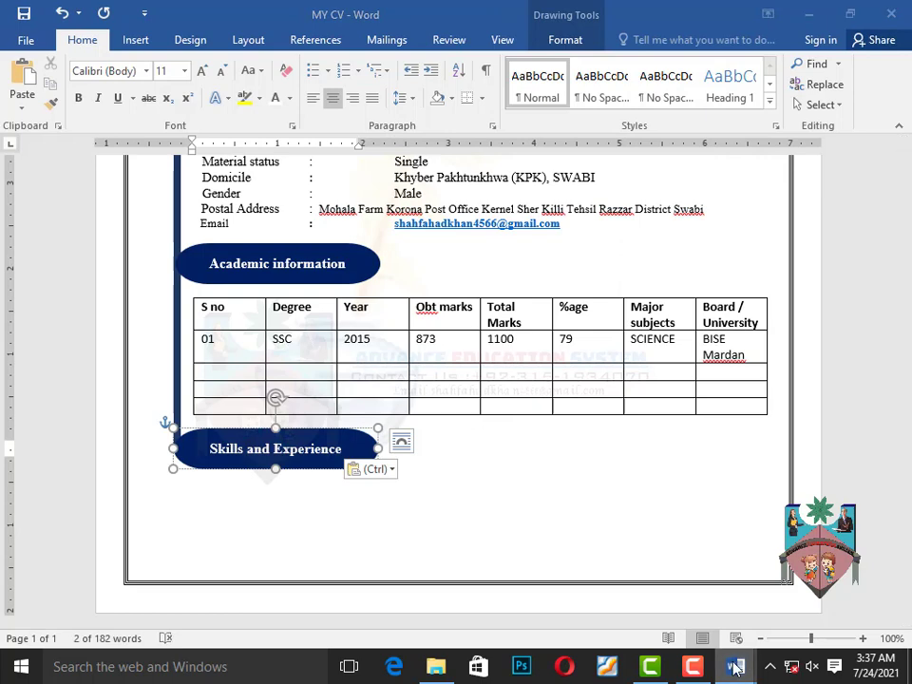
Copy the skills line from "Expert in computer" to "picture manipulation" in the DETAIL document and return to MY CV
mouse_move(741, 663)
click(813, 561)
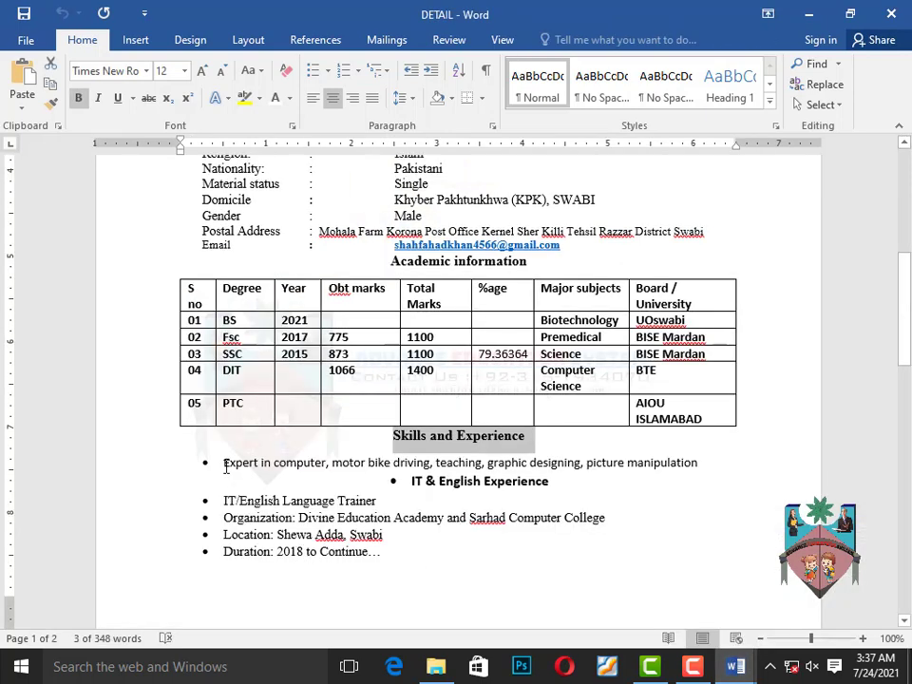
drag(224, 464, 717, 465)
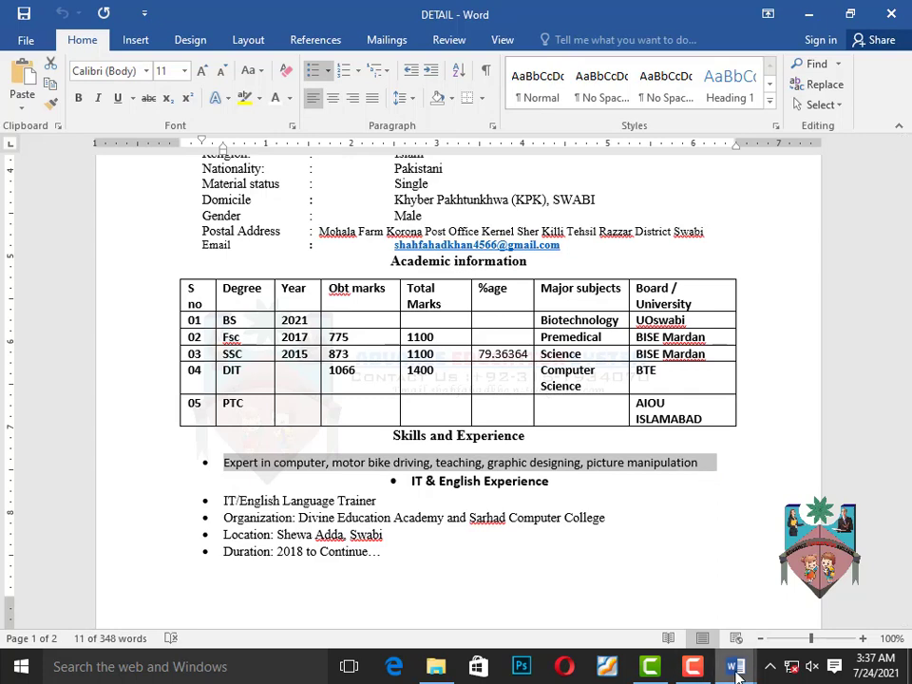
mouse_move(735, 666)
click(631, 617)
Add the copied skills line as three bullets below the "Skills and Experience" shape and end the bulleted list
click(219, 501)
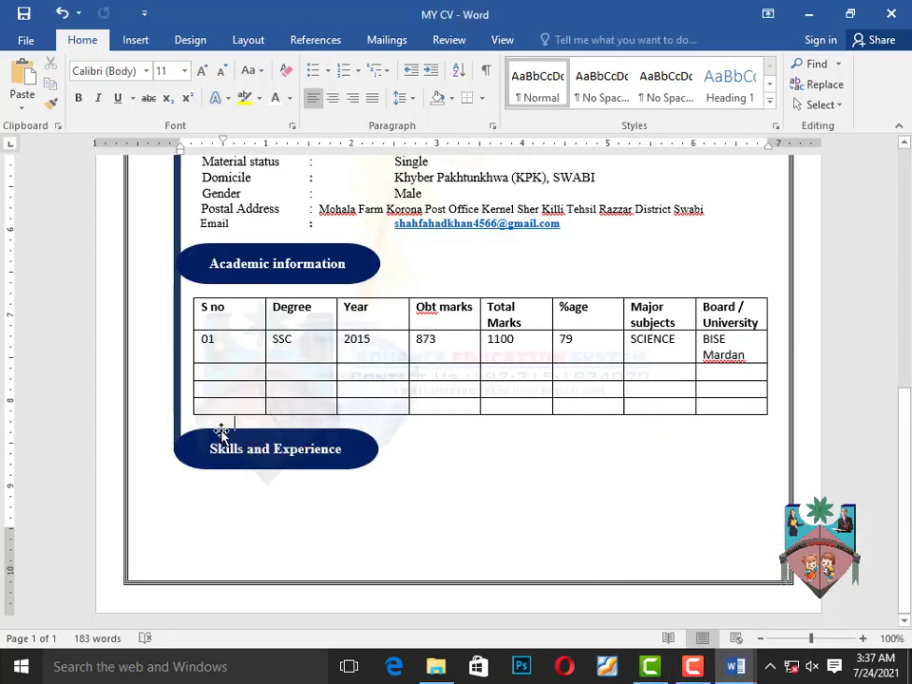
click(314, 70)
text(Expert in computer, motor bike driving, teaching, graphic designing, picture manipulation)
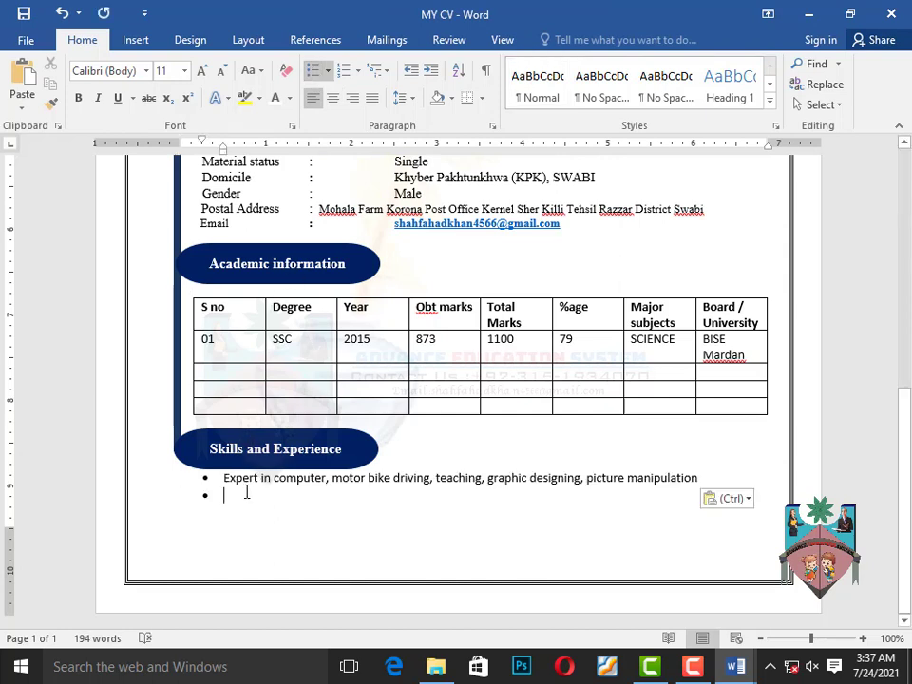
text(Expert in computer, motor bike driving, teaching, graphic designing, picture manipulation)
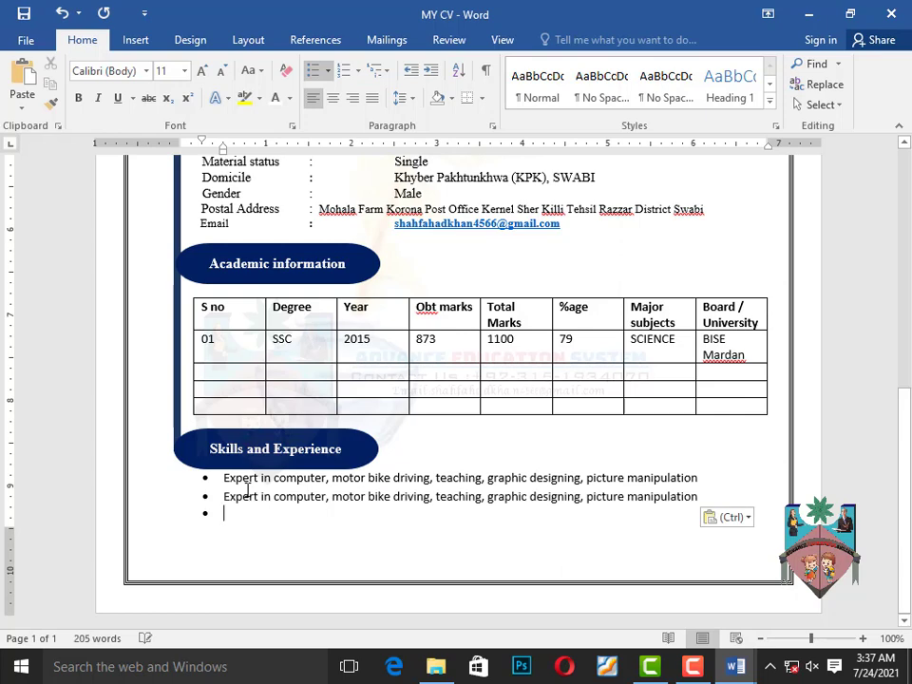
text(Expert in computer, motor bike driving, teaching, graphic designing, picture manipulation)
key(BackSpace)
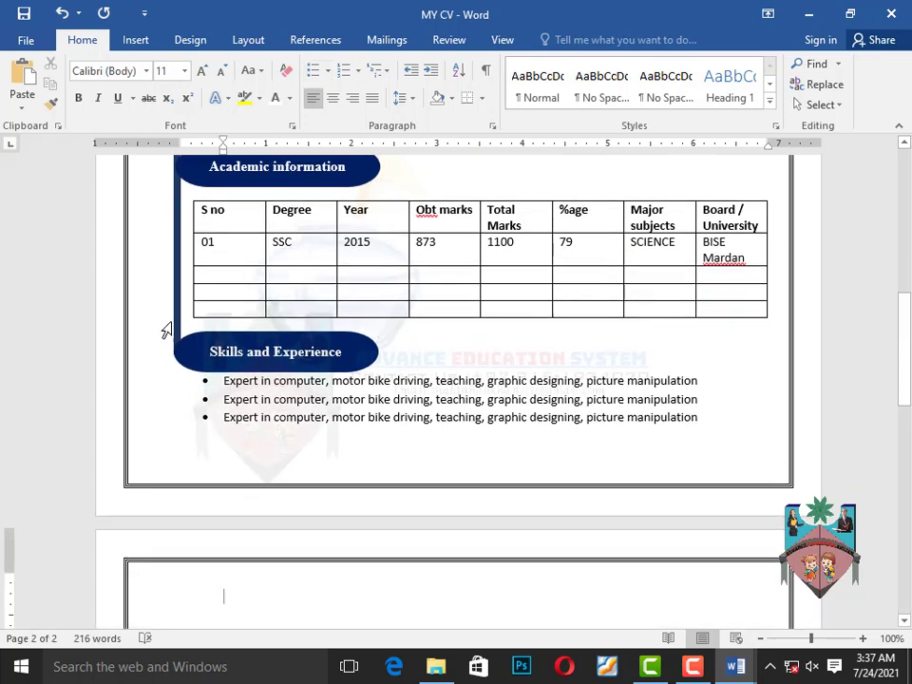
Draw a vertical straight line about 7.31" long just inside the left border of page 2
scroll(173, 330, down, 3)
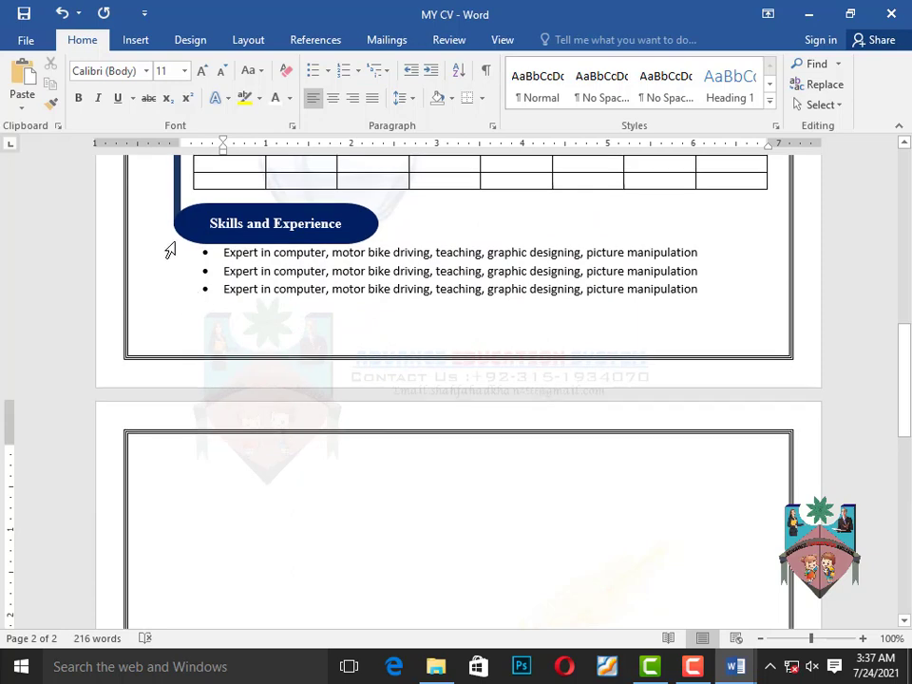
click(135, 39)
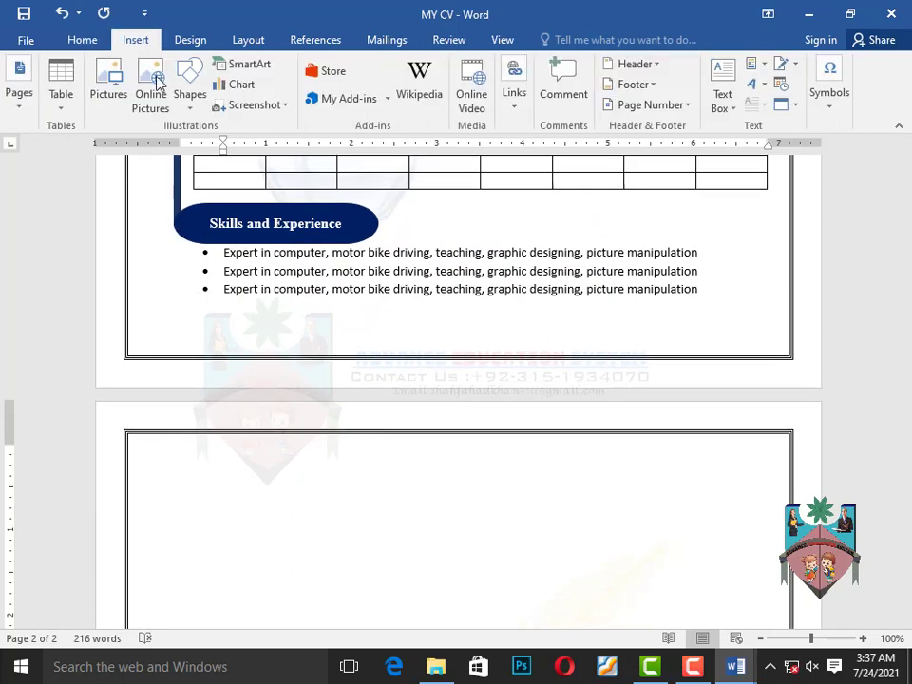
click(189, 103)
click(218, 142)
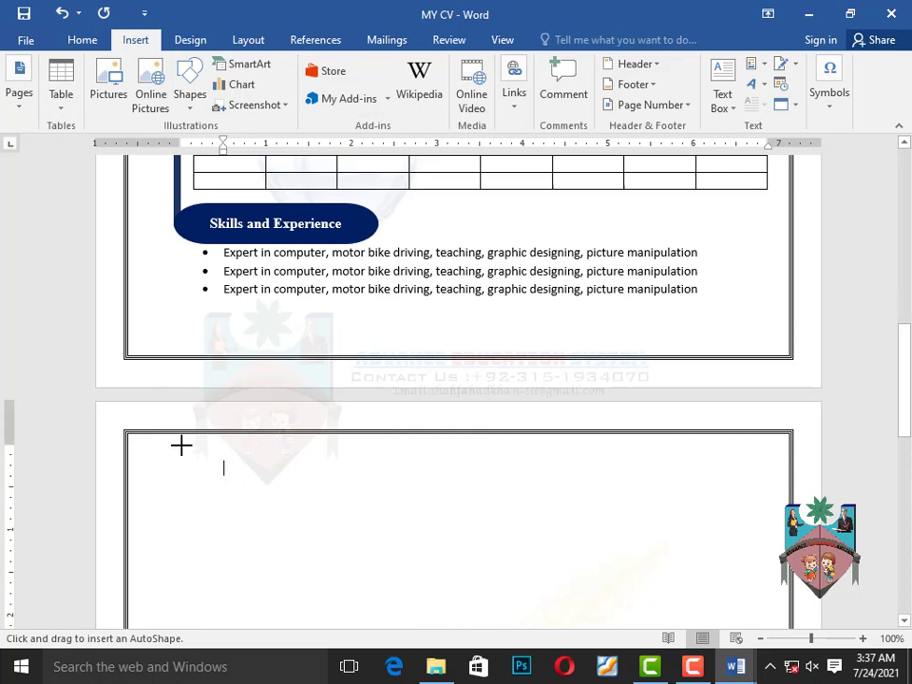
drag(180, 444, 178, 665)
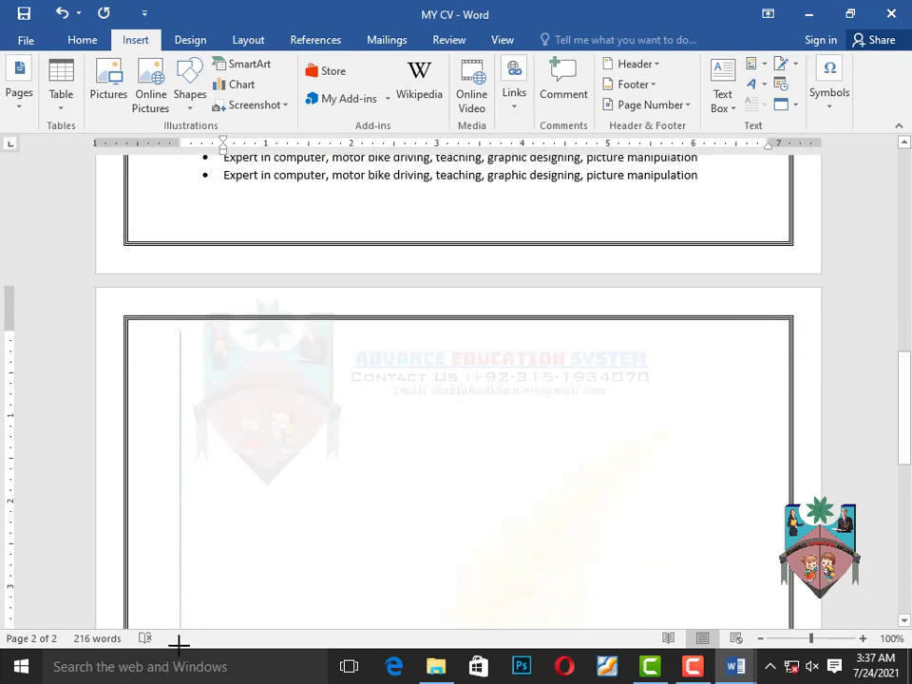
mouse_move(180, 588)
mouse_down()
mouse_move(179, 649)
mouse_move(175, 592)
mouse_move(179, 600)
mouse_up()
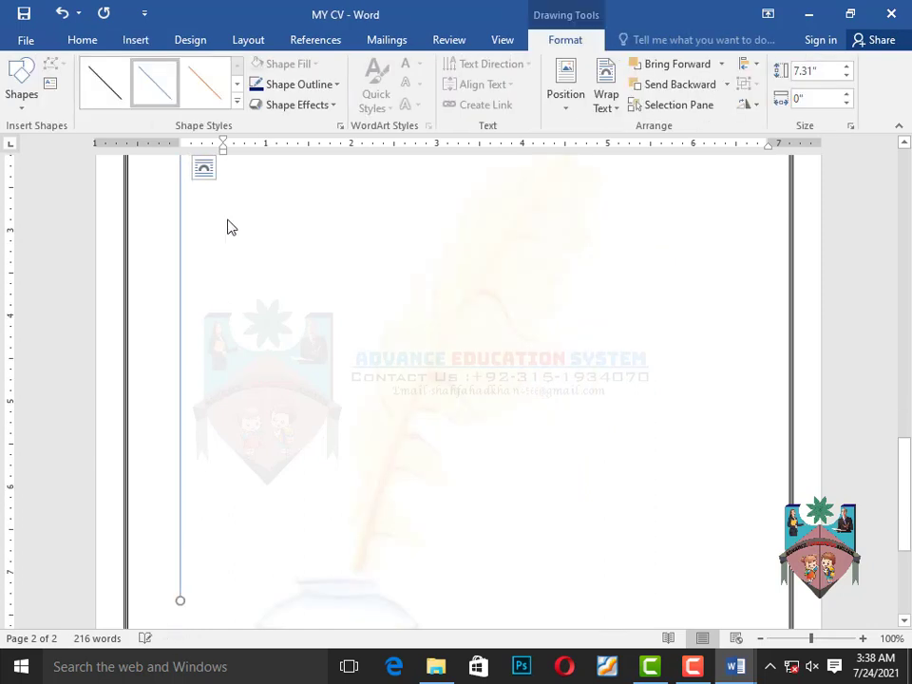
Set the page 2 vertical line's outline to 6 pt weight and dark blue
click(337, 86)
mouse_move(337, 285)
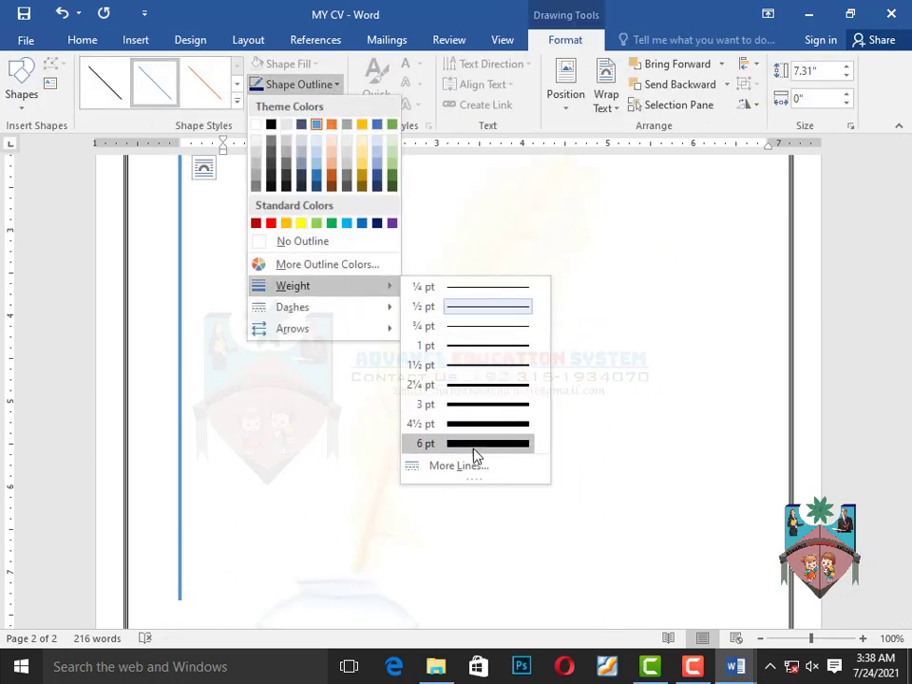
click(477, 444)
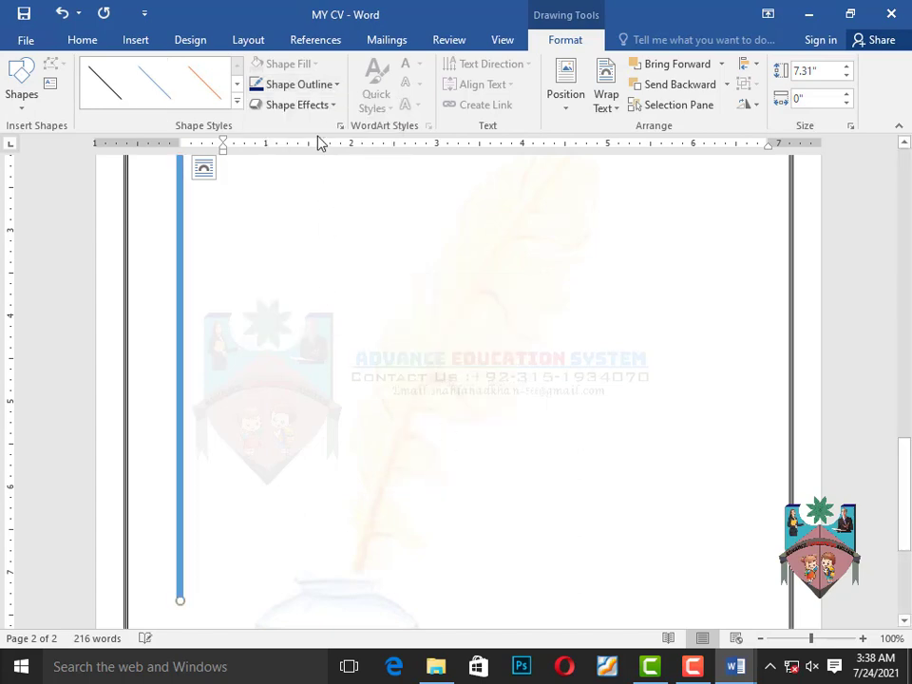
click(332, 86)
click(378, 225)
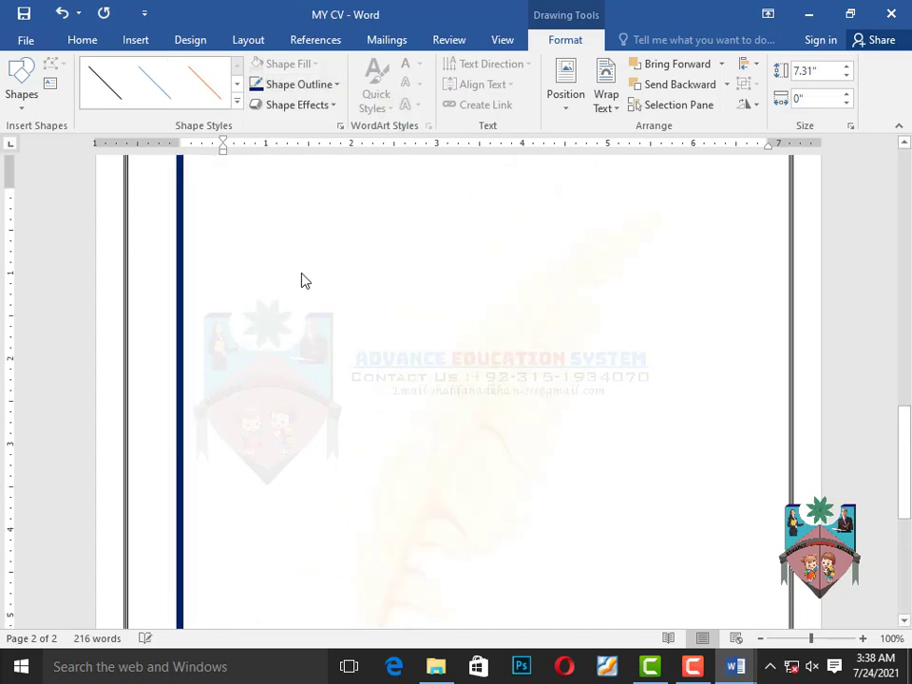
Duplicate the "Skills and Experience" shape and place the copy at the head of page 2, beside the vertical line
scroll(304, 279, up, 3)
scroll(302, 274, up, 3)
click(300, 233)
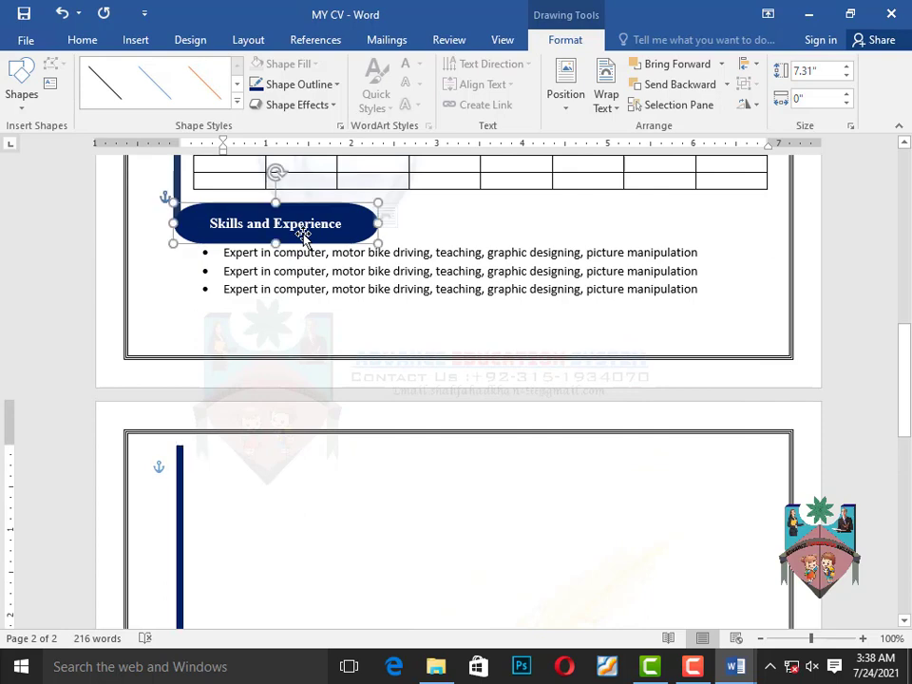
click(401, 217)
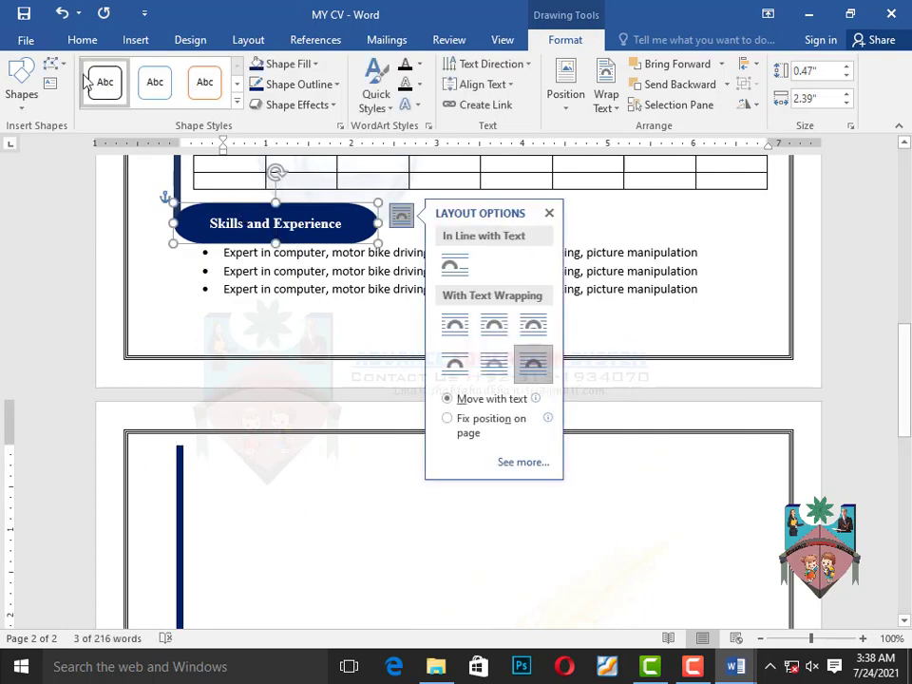
click(325, 483)
click(301, 212)
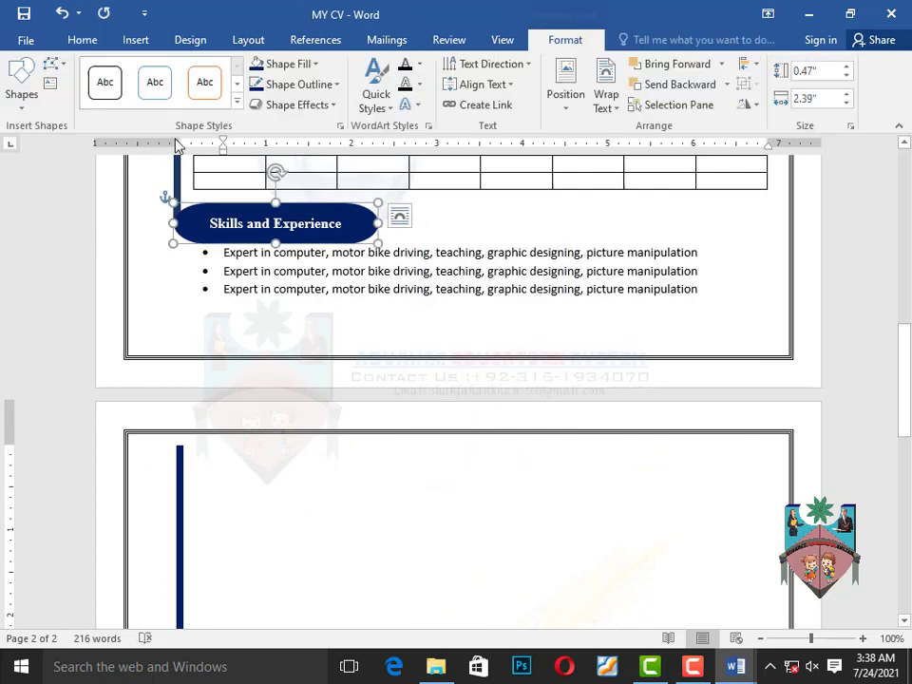
click(93, 40)
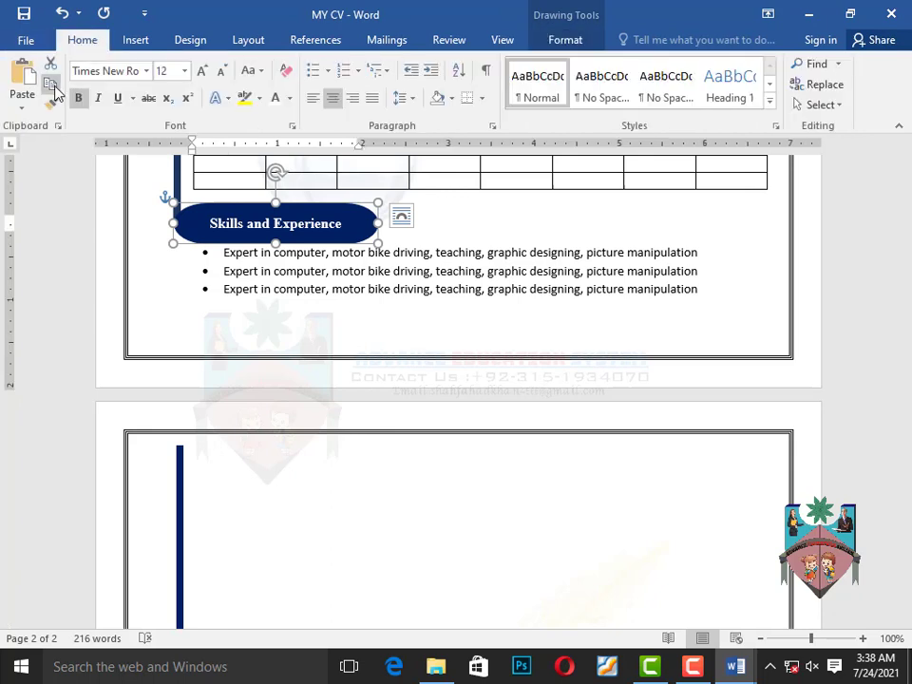
click(24, 78)
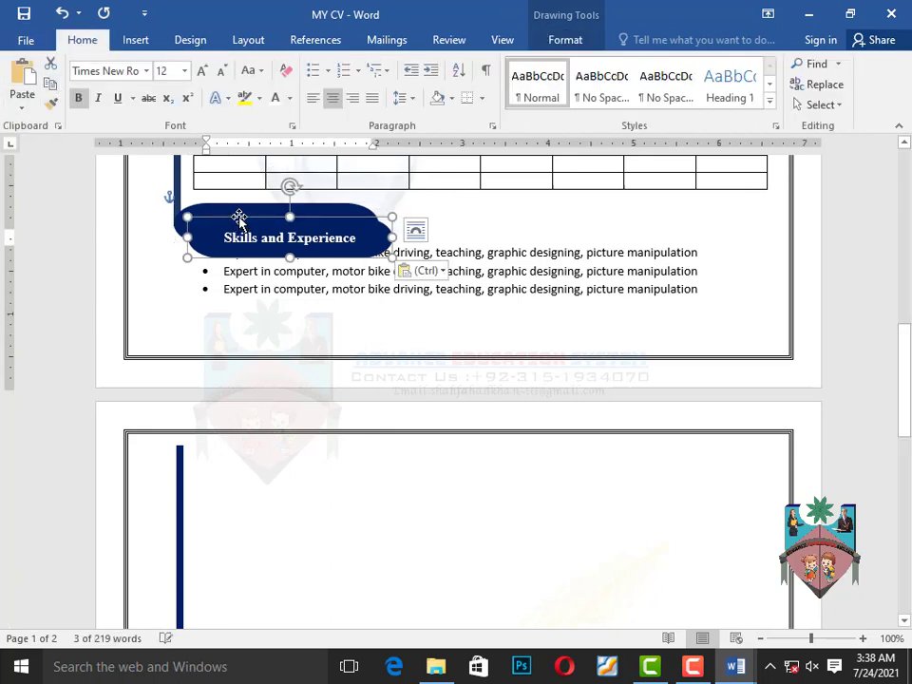
mouse_move(238, 219)
mouse_down()
mouse_move(233, 480)
mouse_move(234, 452)
mouse_move(217, 438)
mouse_up()
click(197, 494)
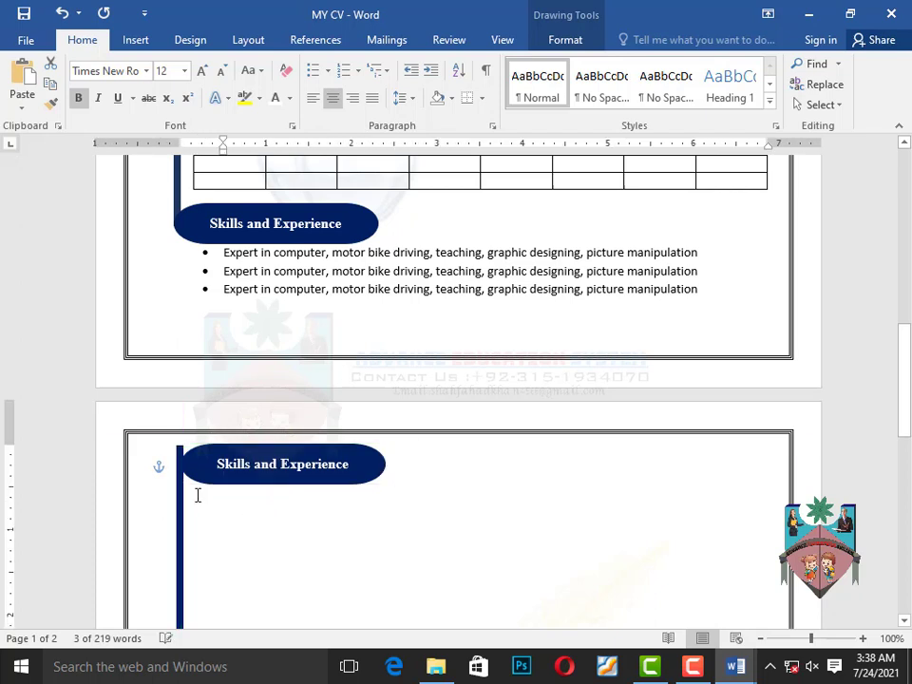
Shorten the page 2 vertical line at its upper end to about 7.15" and set its text wrapping to Square
click(182, 491)
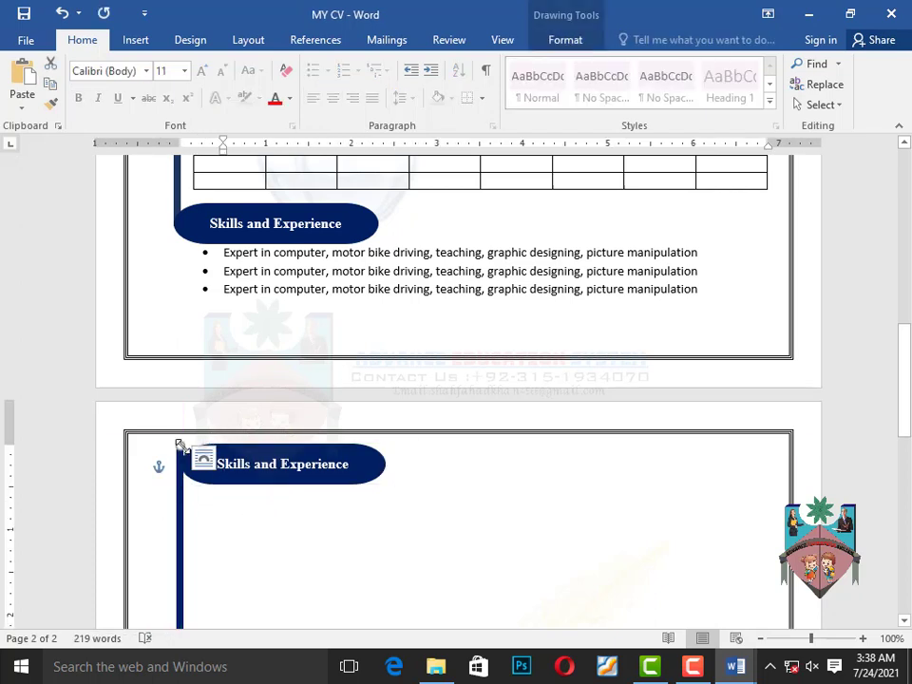
scroll(214, 494, down, 5)
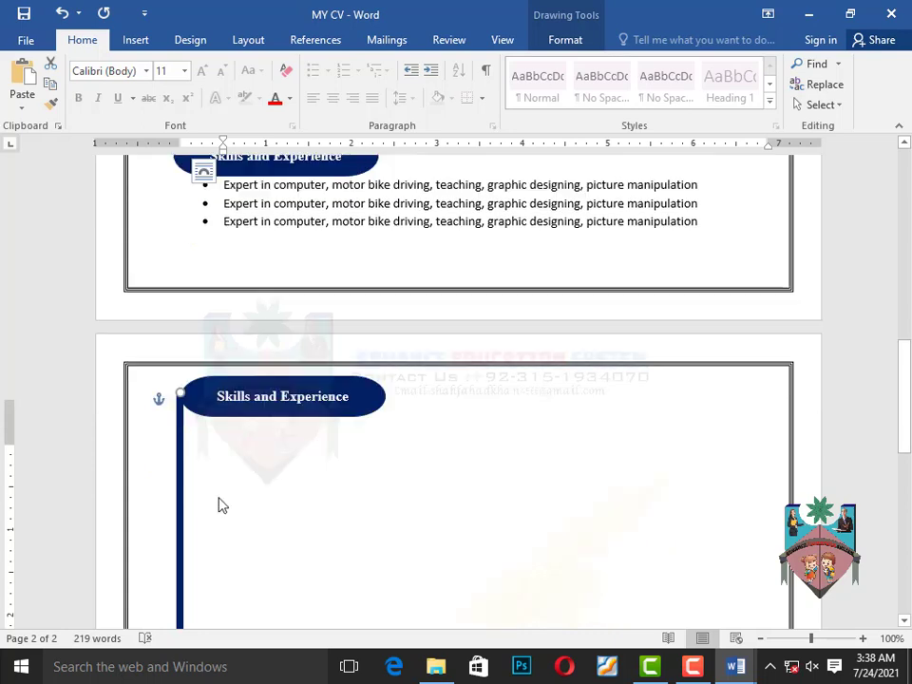
click(204, 274)
click(182, 265)
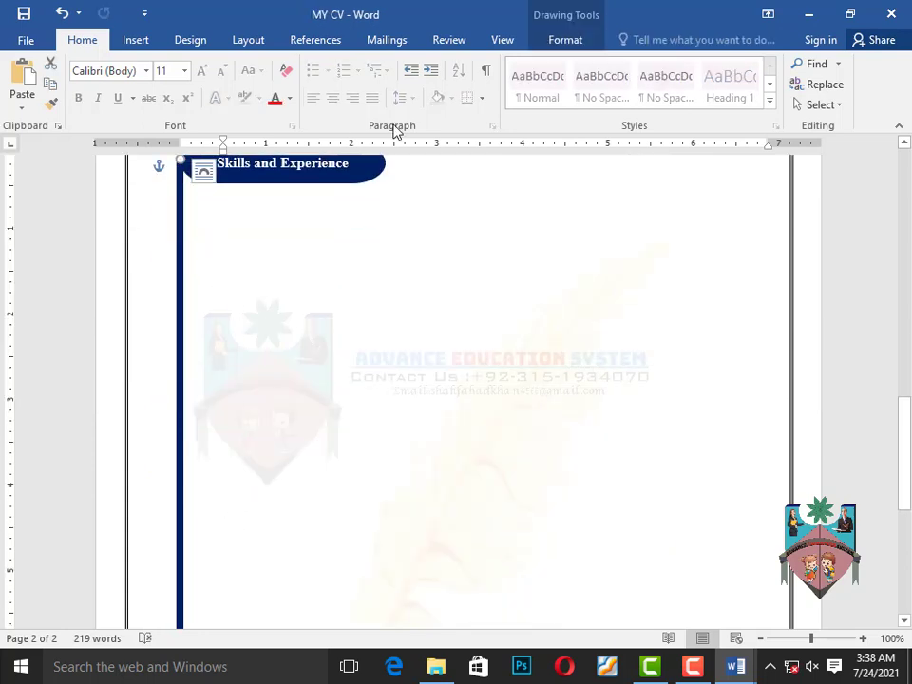
click(548, 39)
click(604, 110)
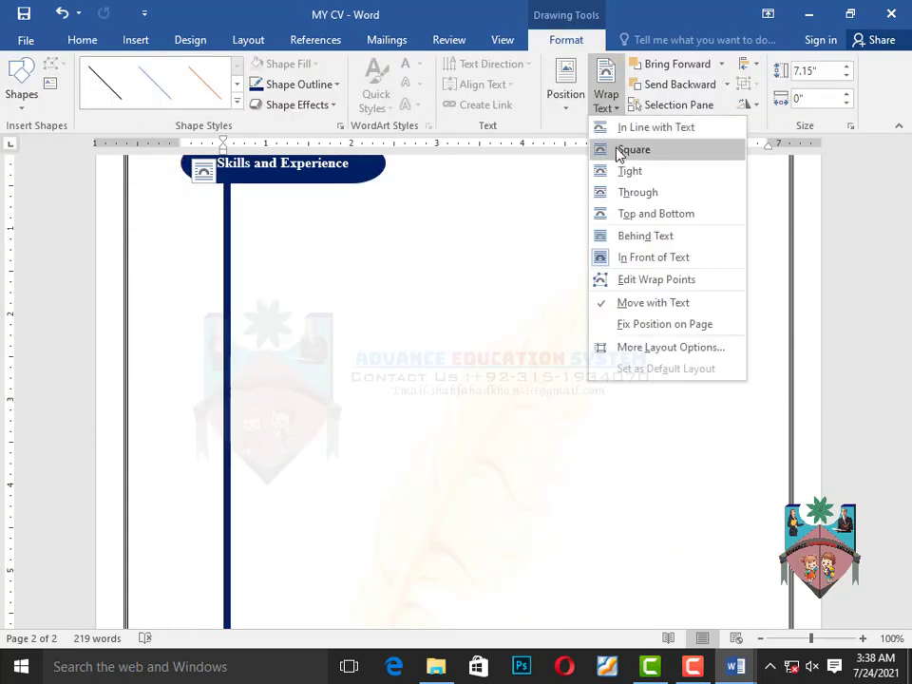
click(619, 150)
click(280, 247)
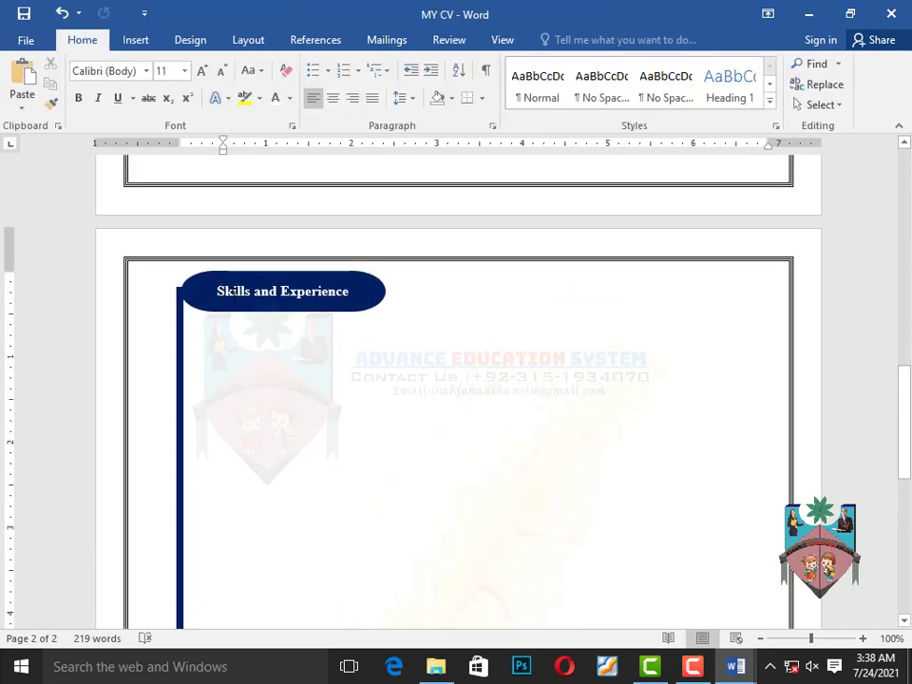
Shift the duplicated heading shape on page 2 slightly so its left end covers the top of the vertical line
click(222, 291)
mouse_move(228, 267)
mouse_down()
mouse_move(213, 289)
mouse_move(223, 273)
mouse_up()
click(238, 332)
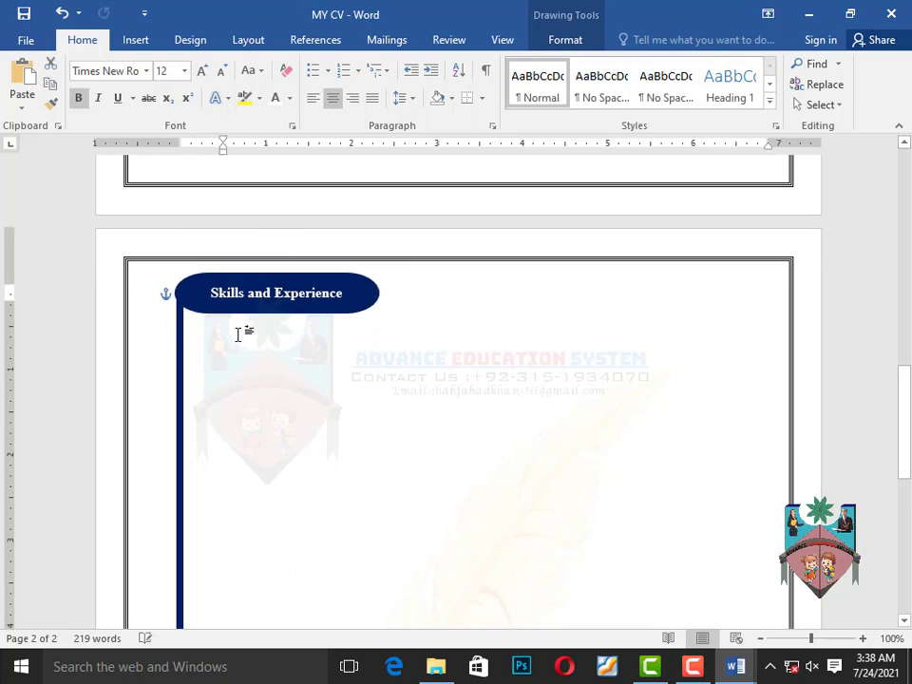
Copy the "IT & English Experience" heading in the DETAIL document and return to MY CV
mouse_move(751, 666)
click(770, 635)
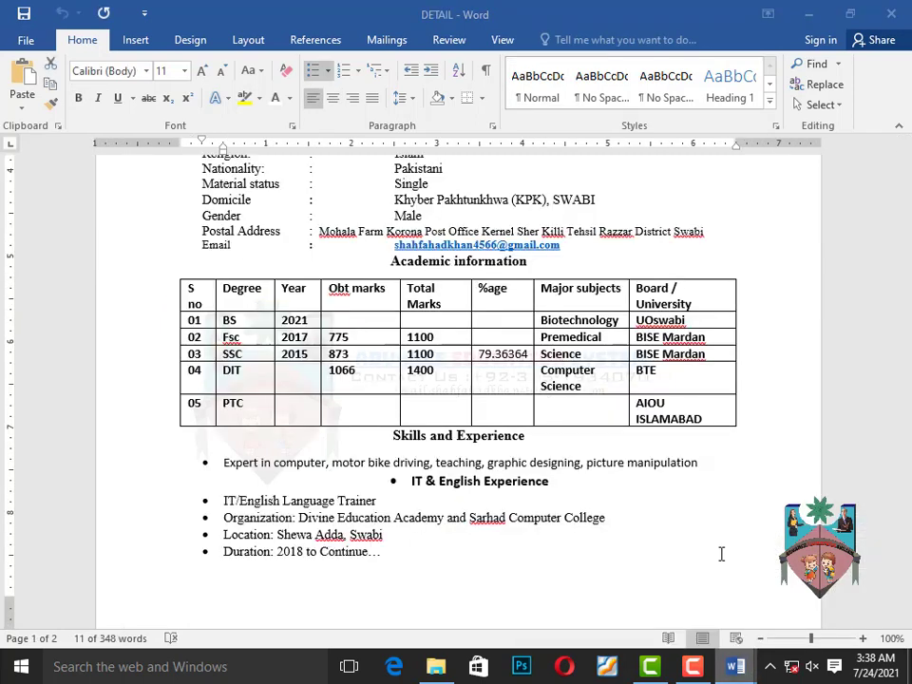
scroll(464, 426, down, 2)
drag(410, 355, 558, 353)
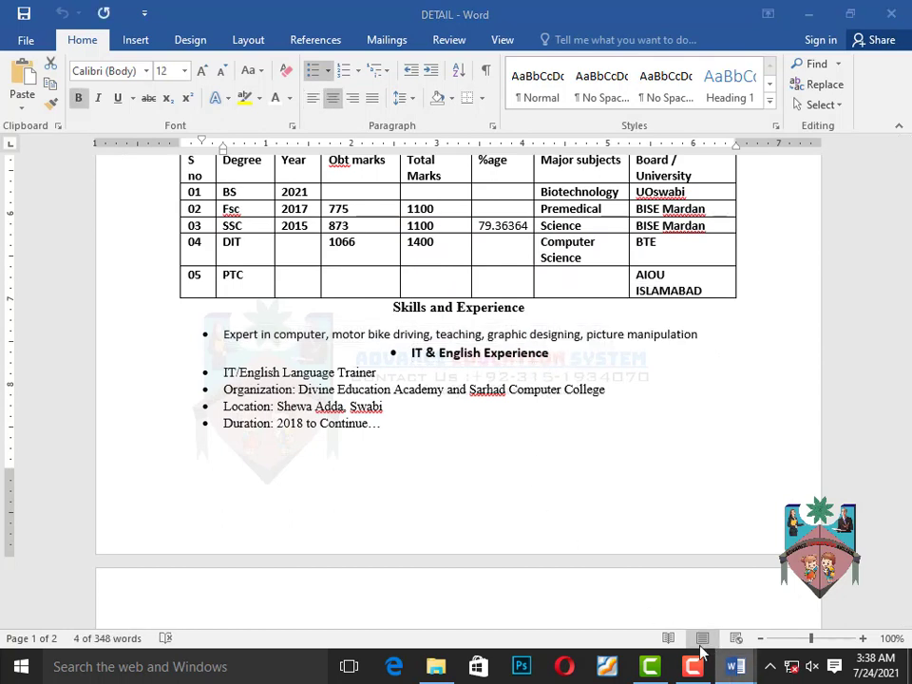
mouse_move(735, 666)
click(621, 570)
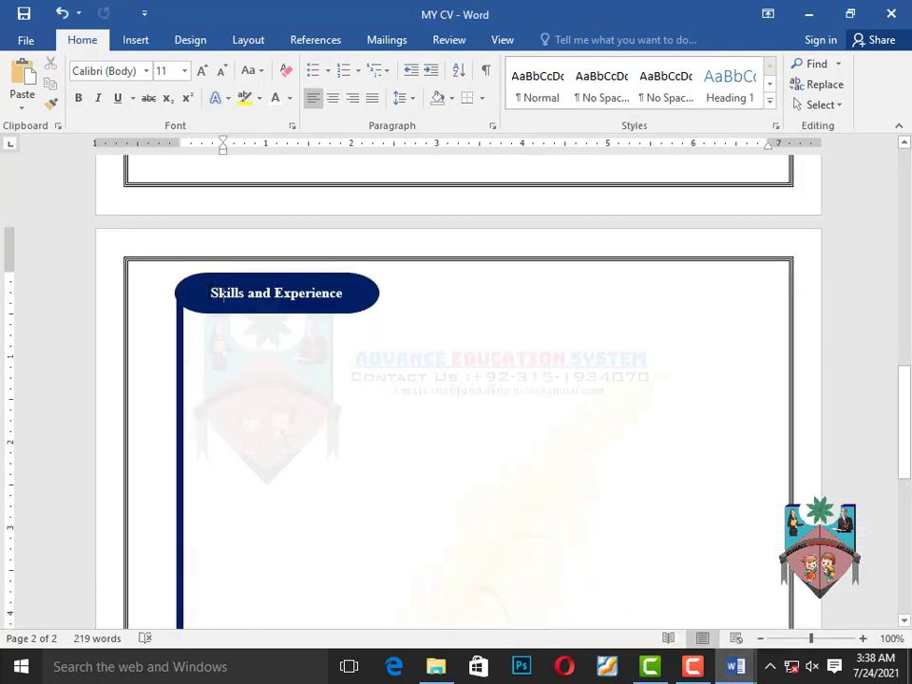
Replace the text of the page 2 heading shape with the copied "IT & English Experience" heading
click(223, 294)
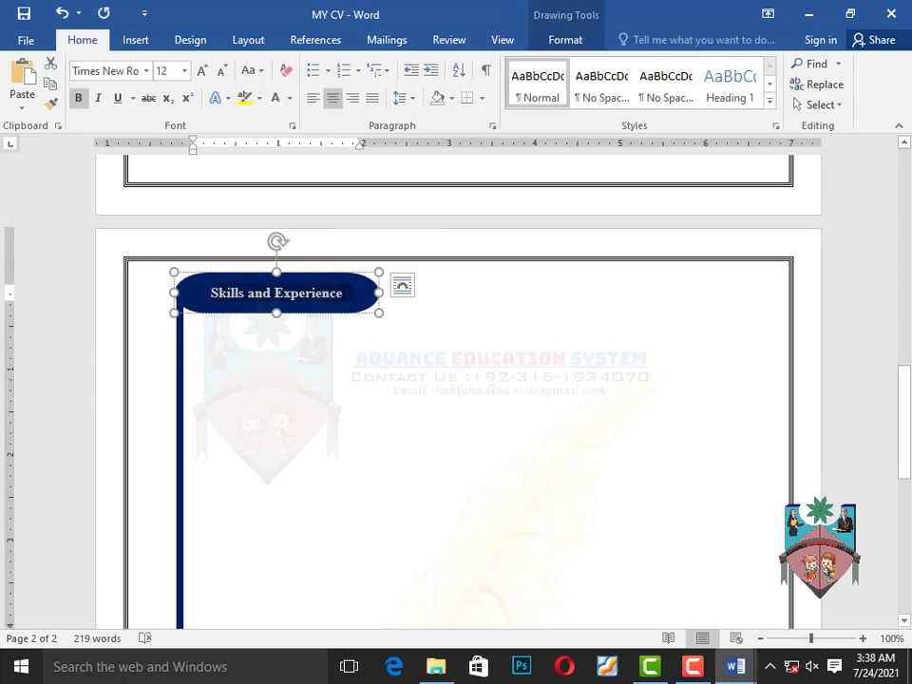
key(ctrl+a)
text(IT & English)
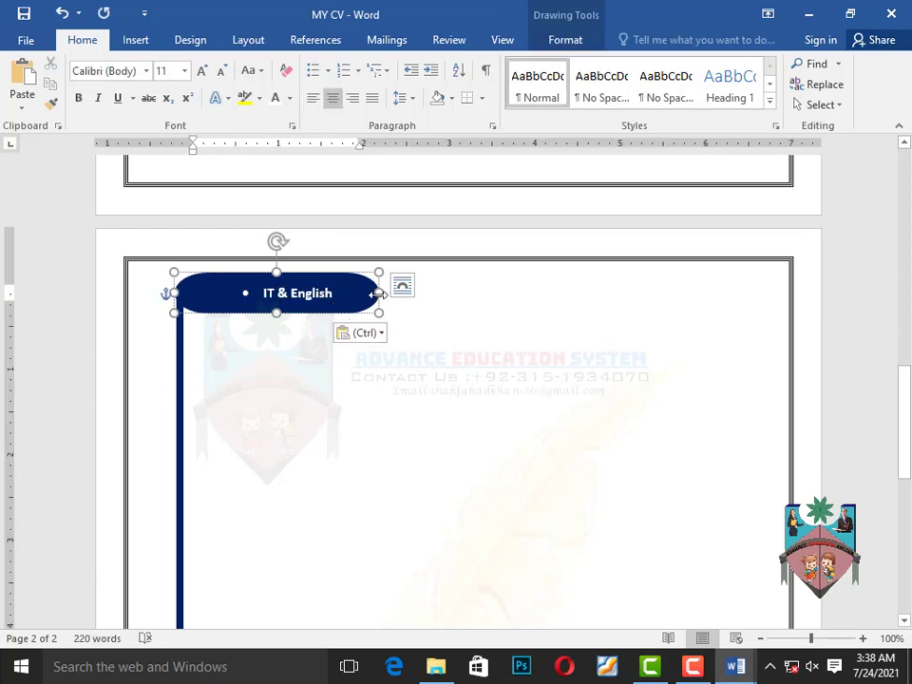
Remove the bullet from the "IT & English Experience" heading and resize its shape to fit the text on one line
drag(378, 293, 397, 292)
click(237, 293)
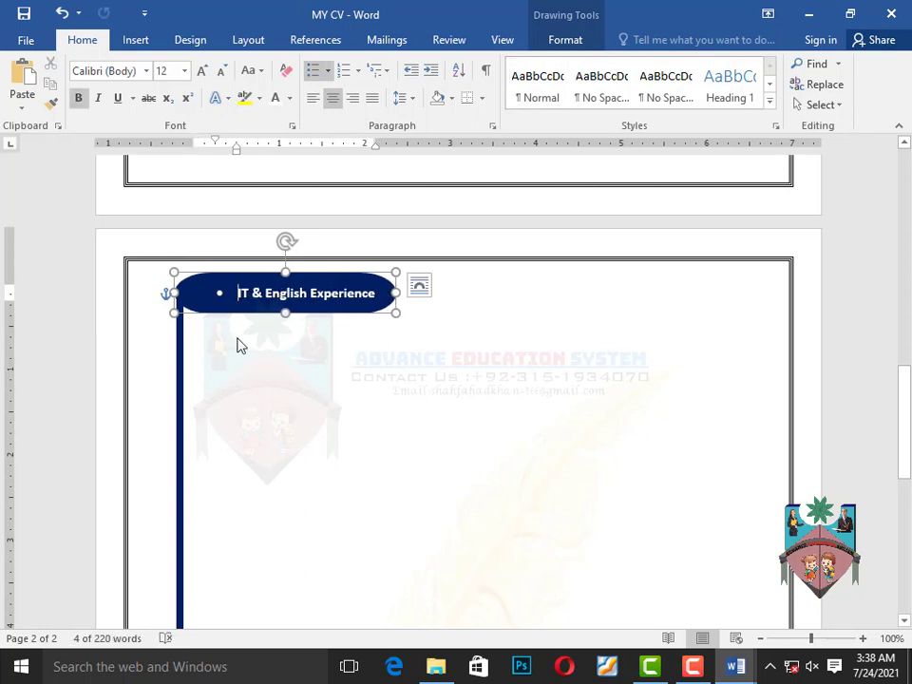
key(BackSpace)
key(BackSpace)
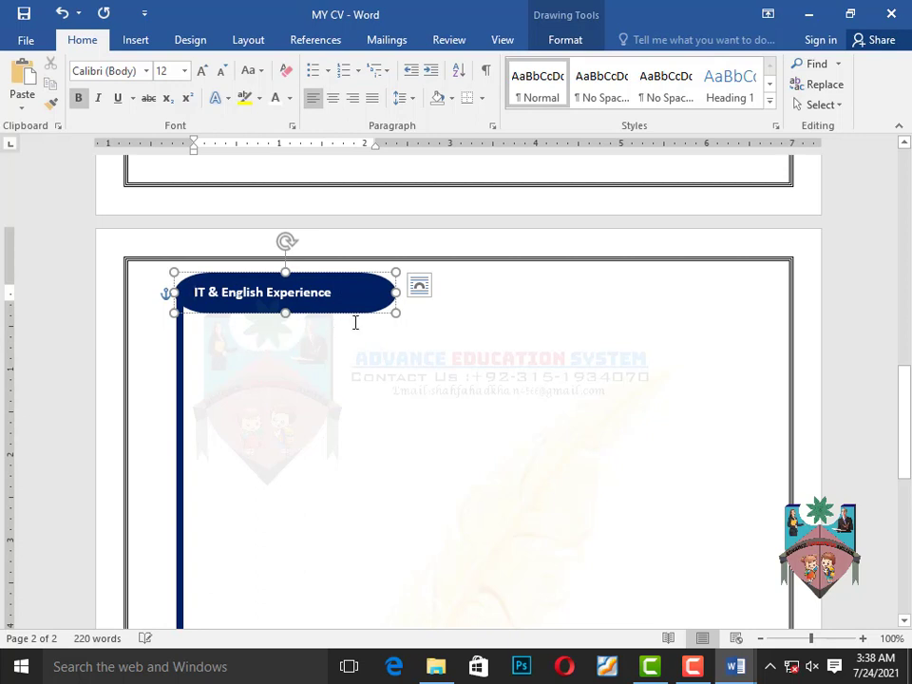
drag(395, 293, 351, 292)
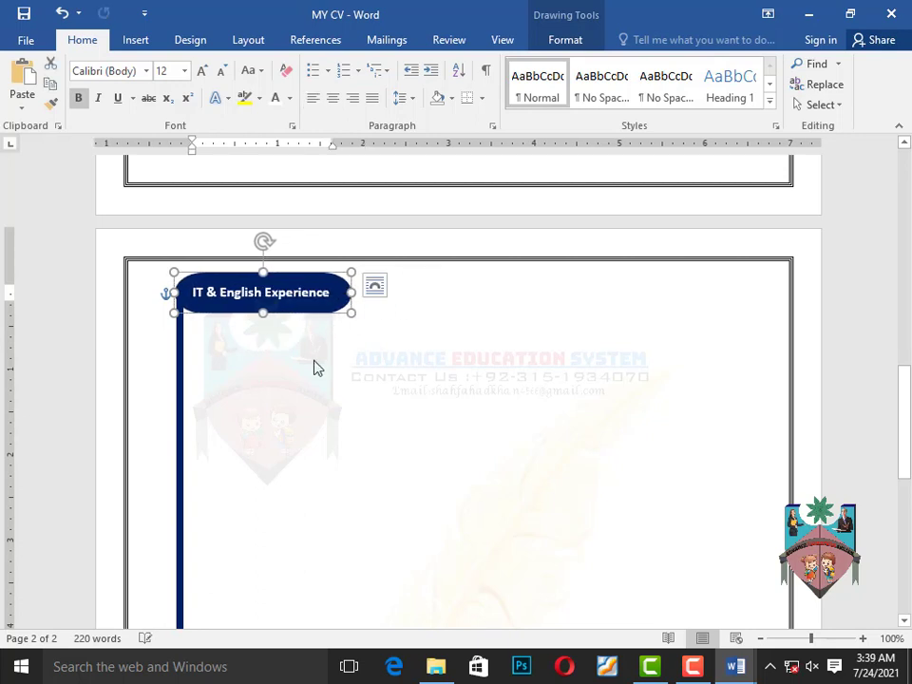
Start a bulleted list one line below the "IT & English Experience" shape
click(233, 342)
click(231, 332)
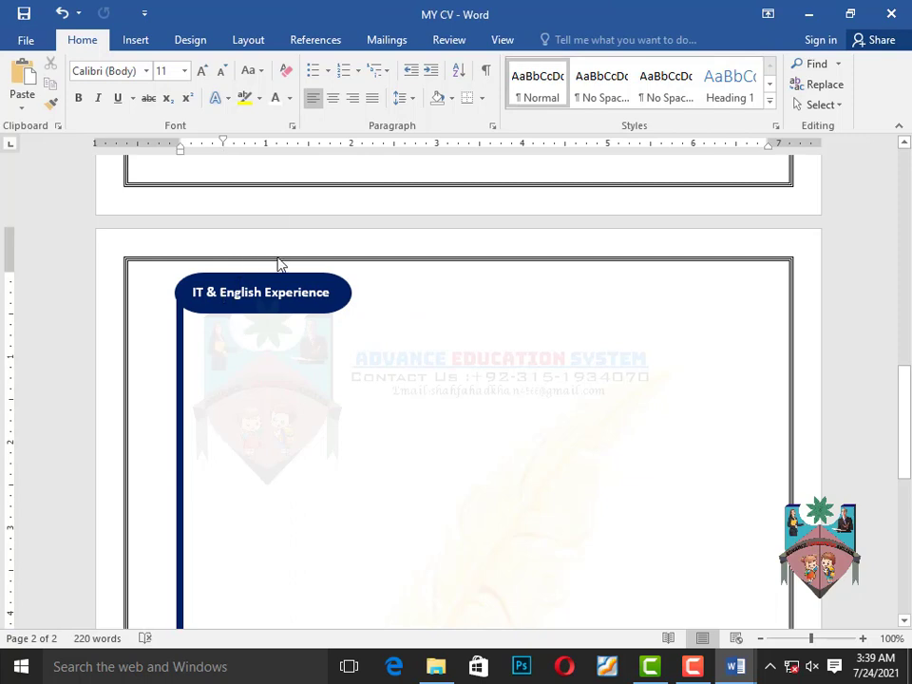
key(Return)
click(313, 71)
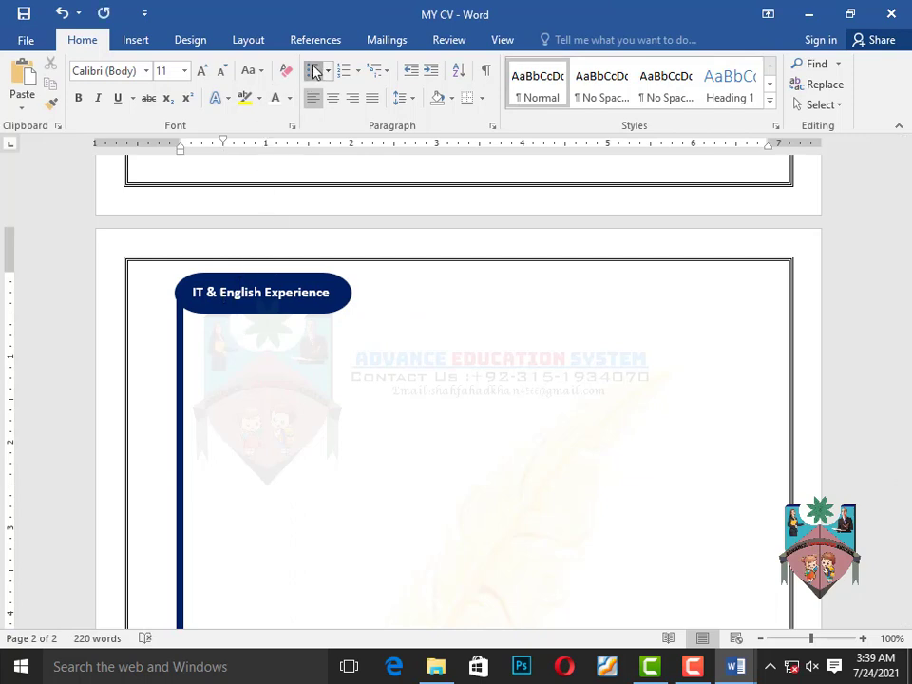
Copy the experience bullets from "IT/English Language Trainer" to "admissions in different course." in the DETAIL document
mouse_move(741, 668)
click(749, 608)
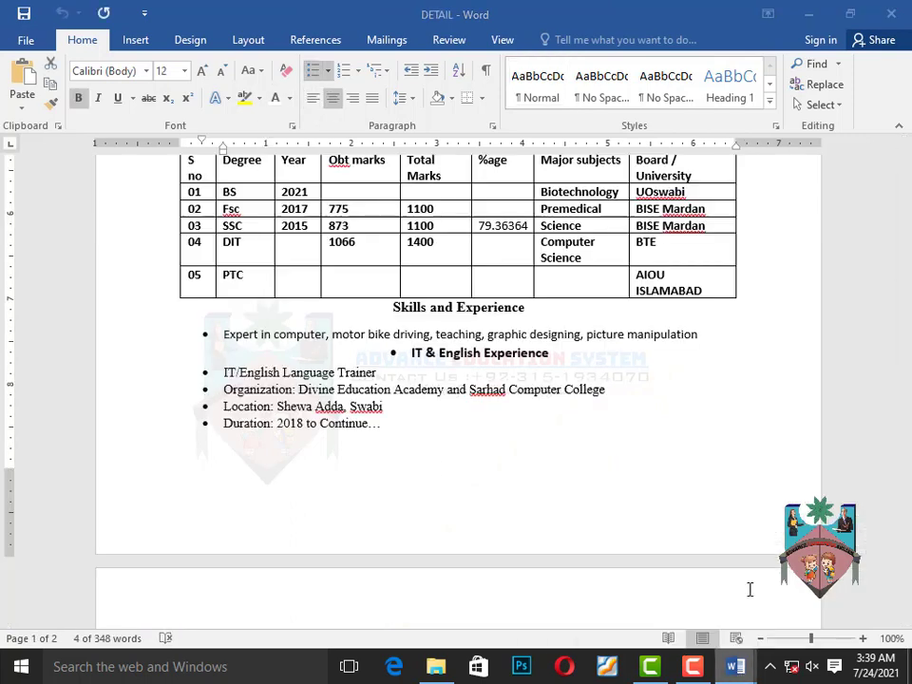
scroll(270, 399, down, 3)
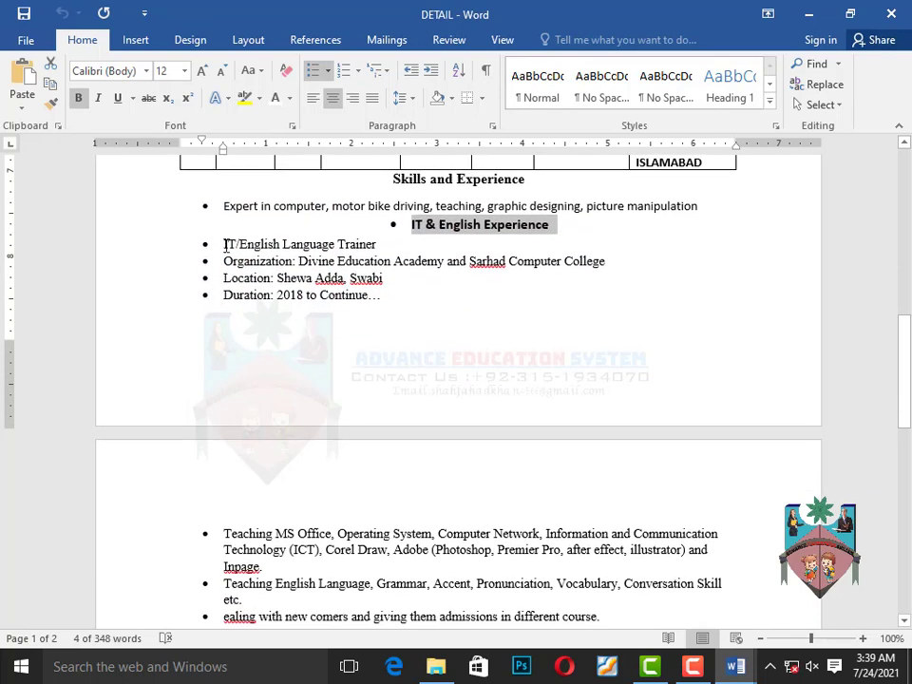
drag(223, 244, 602, 495)
scroll(296, 362, down, 3)
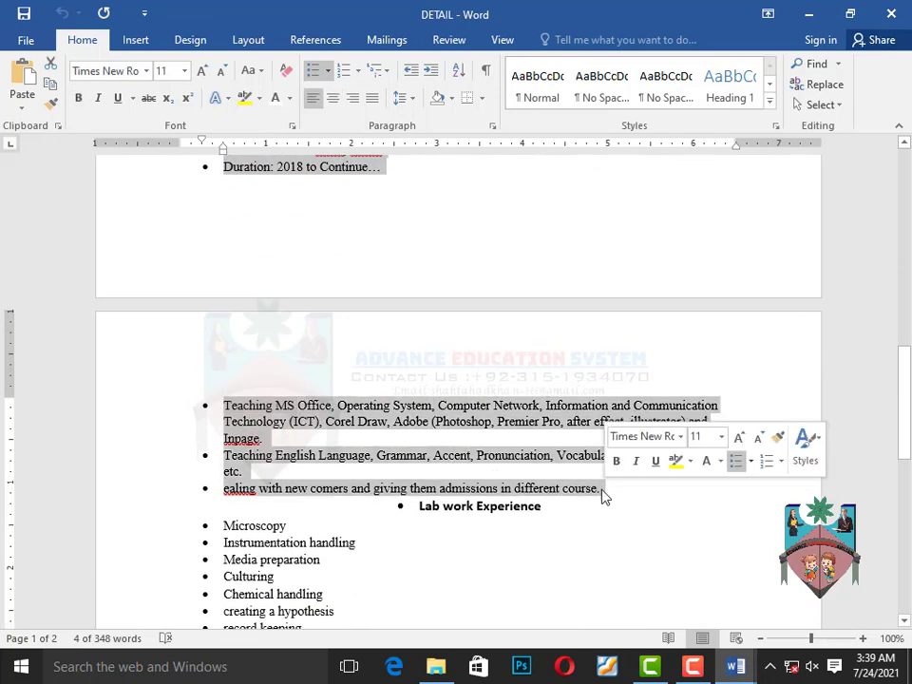
click(52, 88)
Return to MY CV, paste the copied experience bullets into the list on page 2 and end the bulleted list
mouse_move(735, 666)
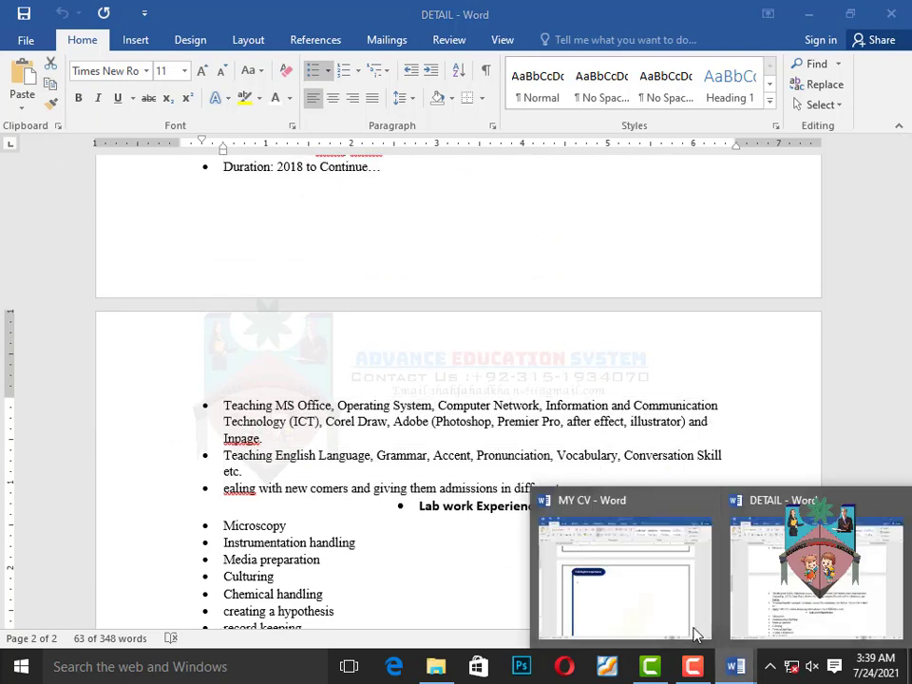
click(644, 611)
click(19, 76)
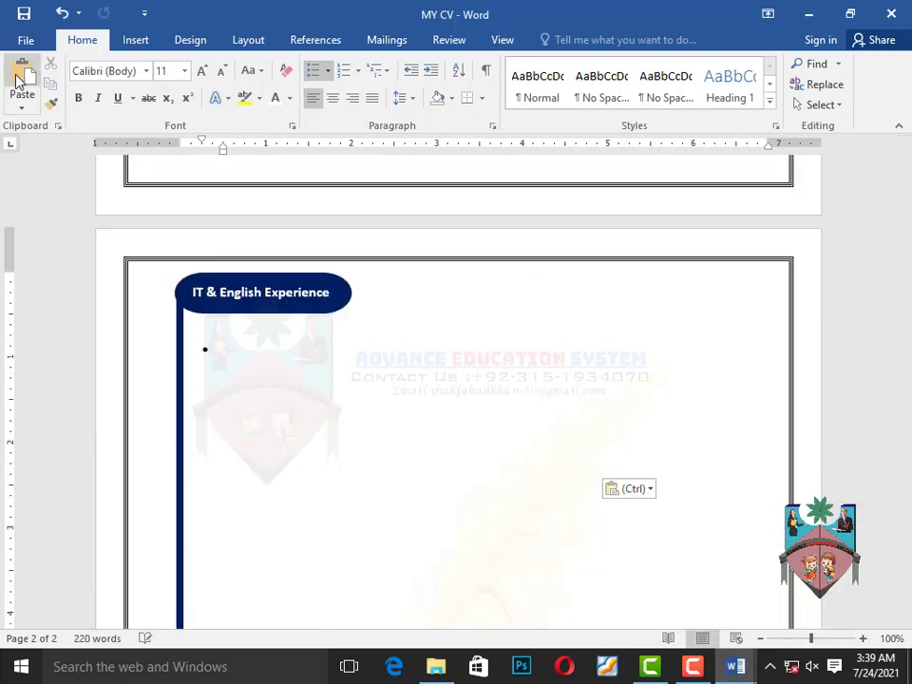
key(BackSpace)
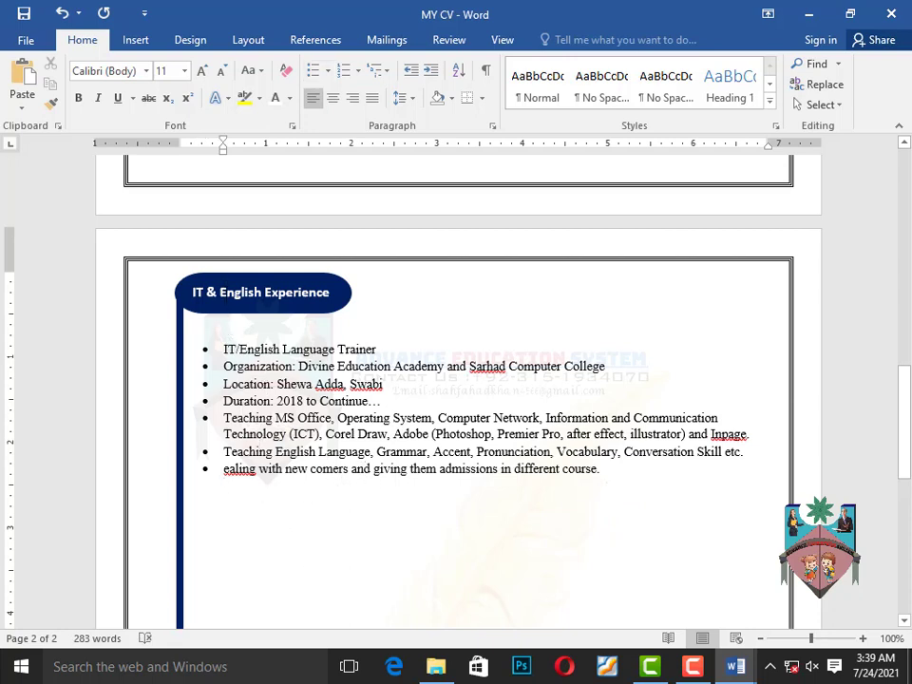
Duplicate the "IT & English Experience" shape and place the copy directly below the experience bullets, over the vertical line
click(225, 278)
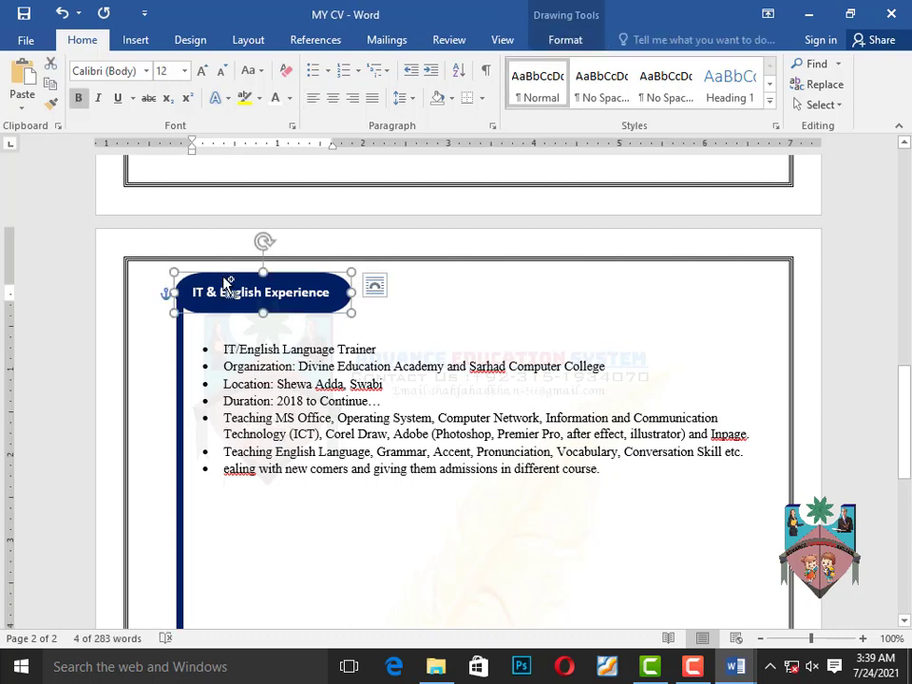
key(ctrl+c)
key(ctrl+v)
drag(225, 283, 209, 482)
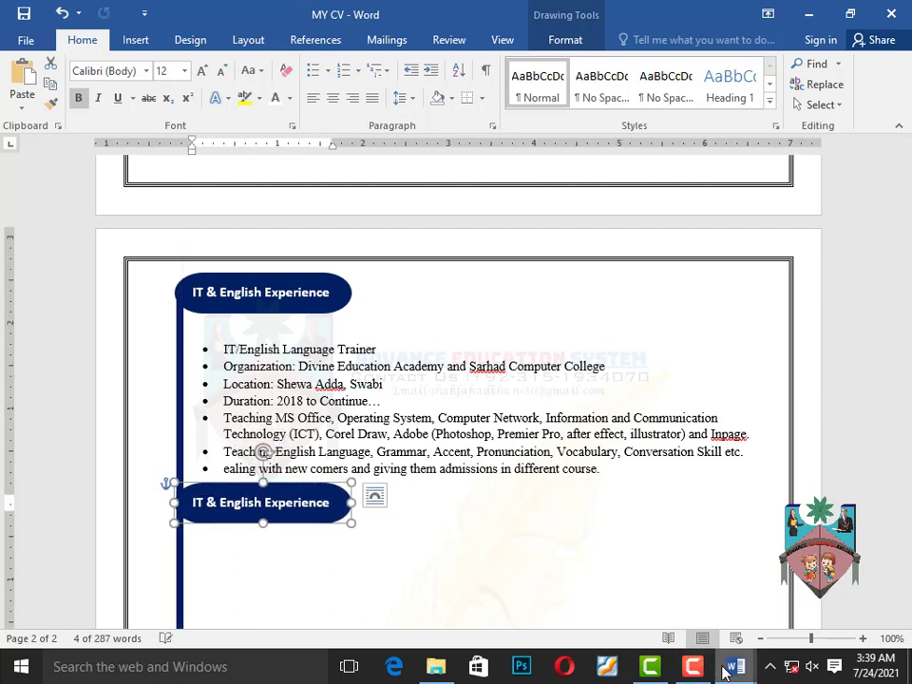
Copy the "Lab work Experience" heading from the DETAIL document and return to MY CV
click(734, 666)
click(778, 601)
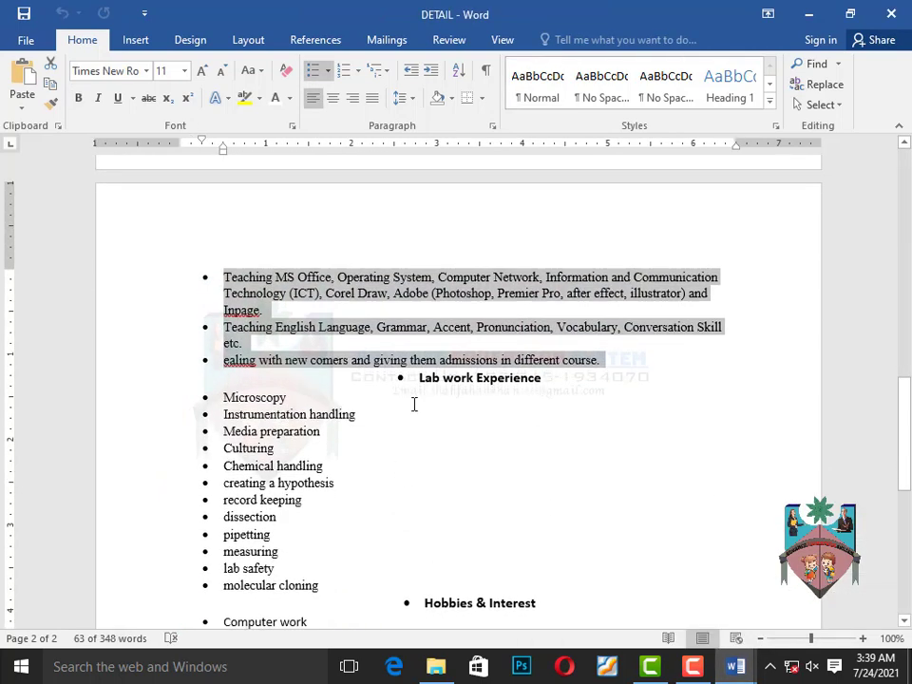
triple_click(480, 381)
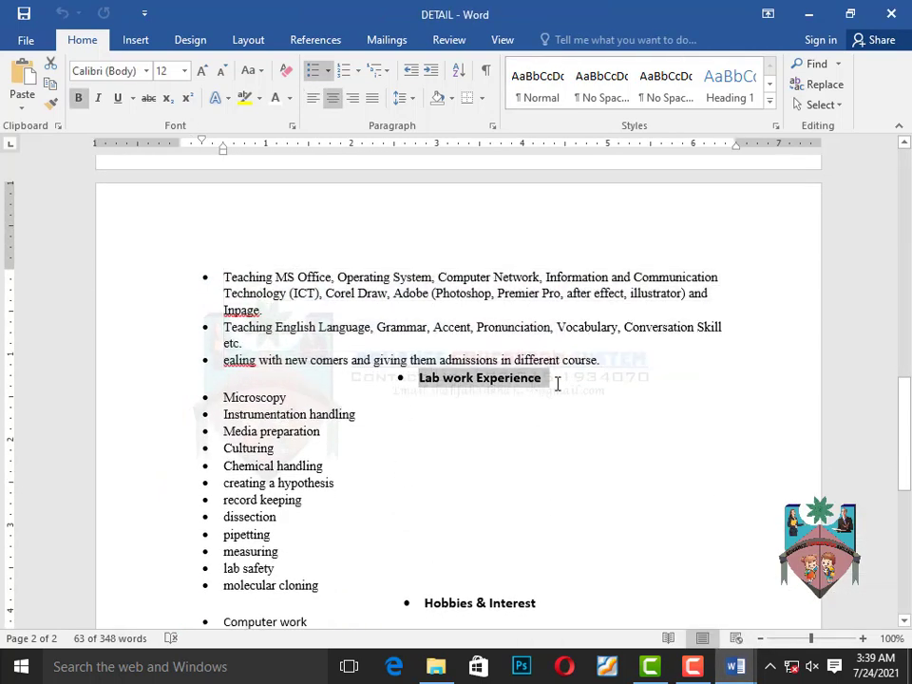
click(730, 667)
click(689, 632)
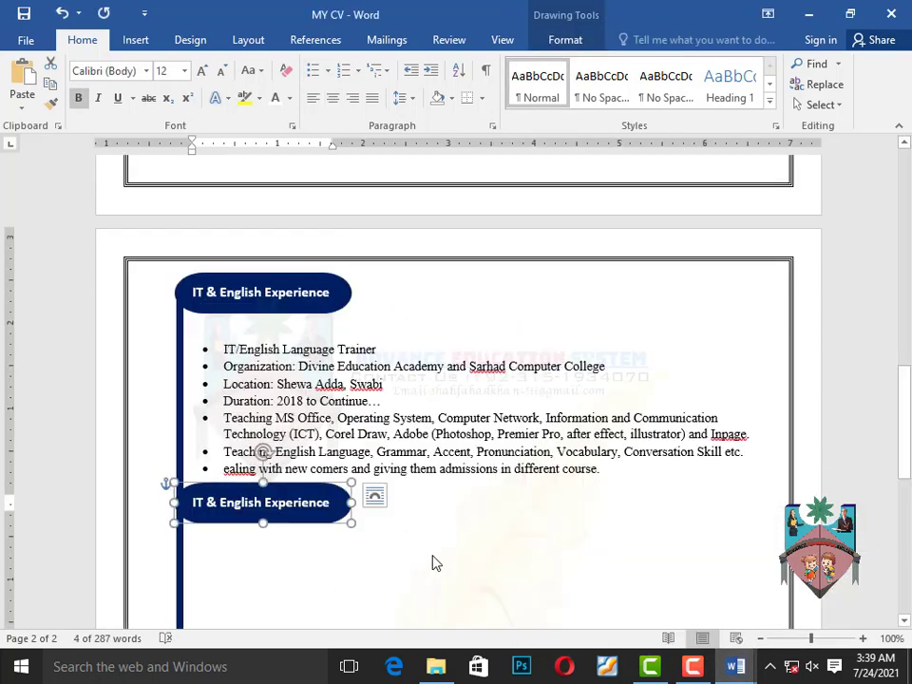
click(267, 556)
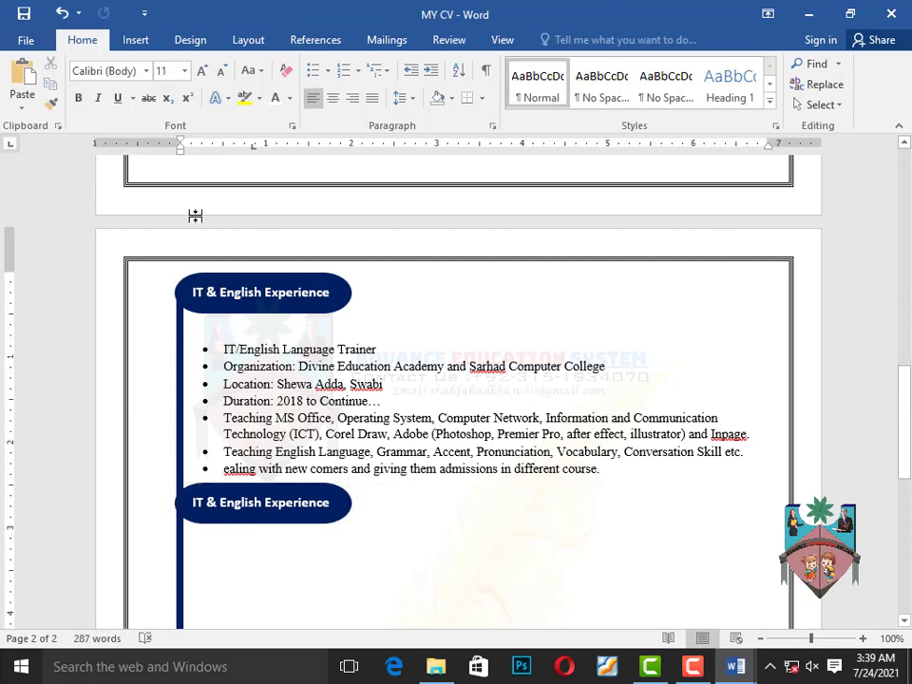
click(312, 71)
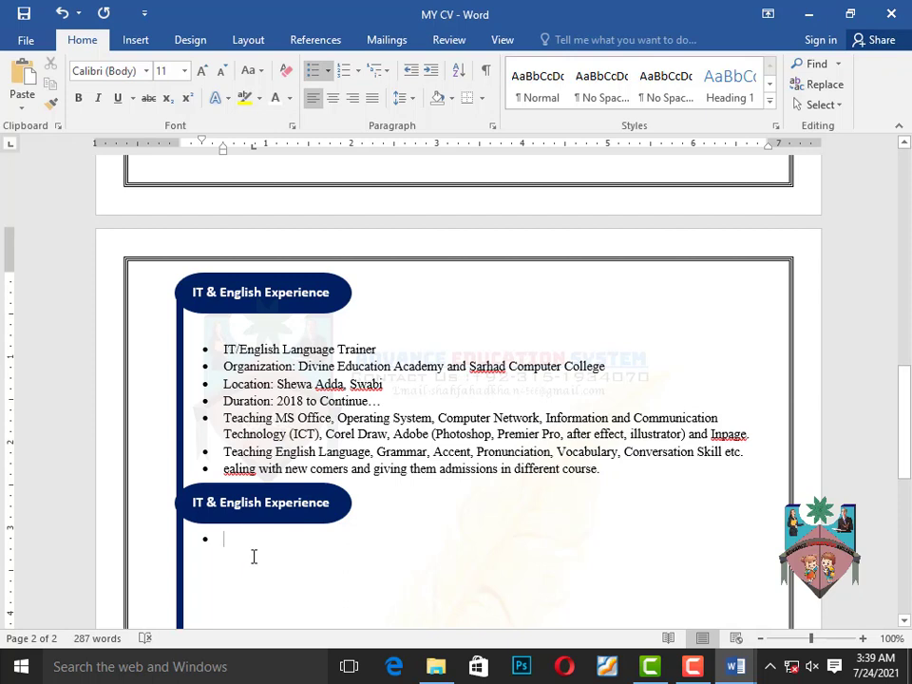
click(21, 76)
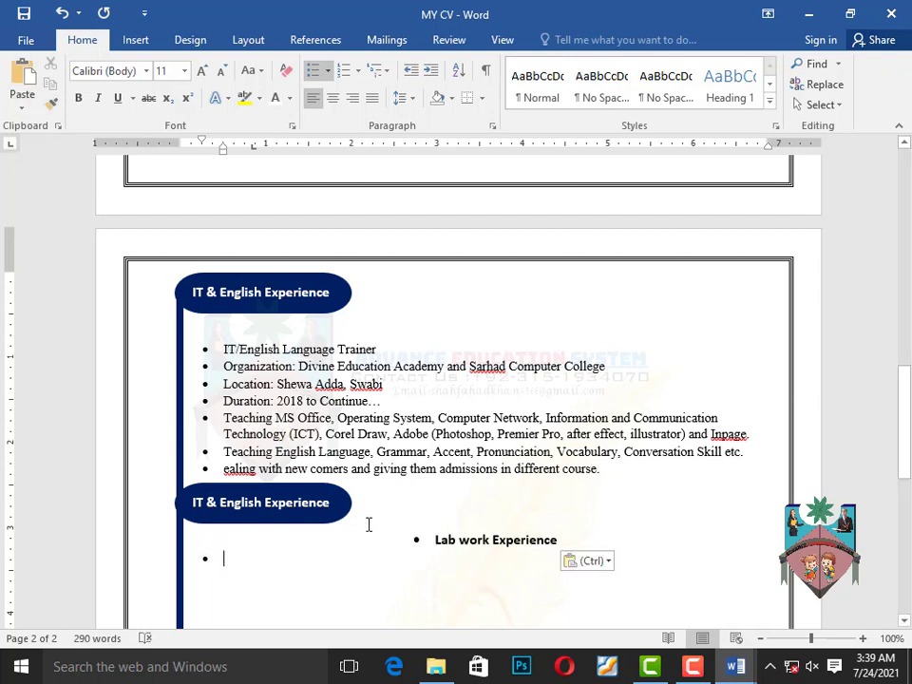
key(ctrl)
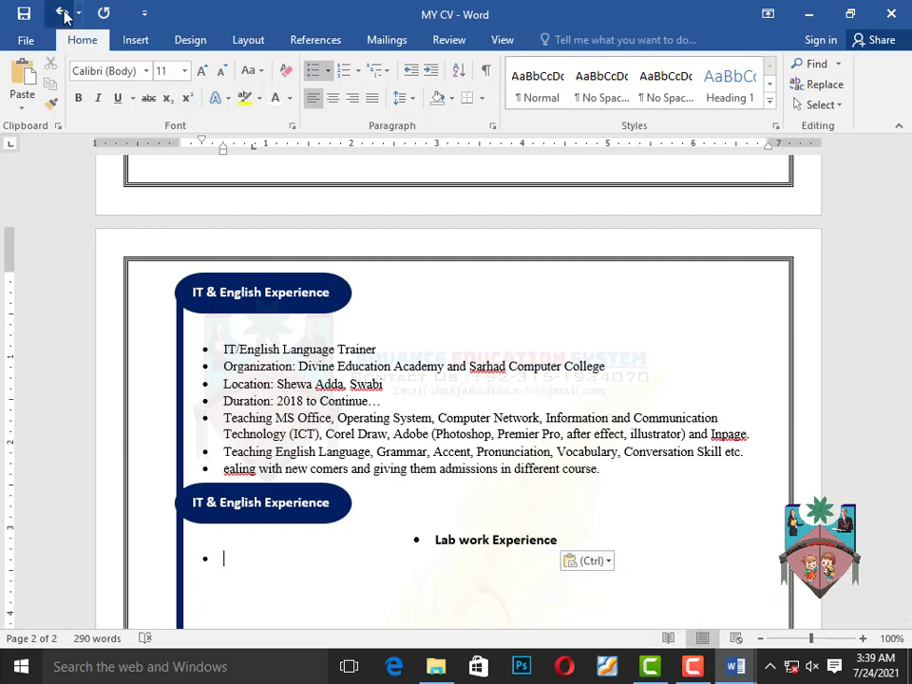
click(62, 13)
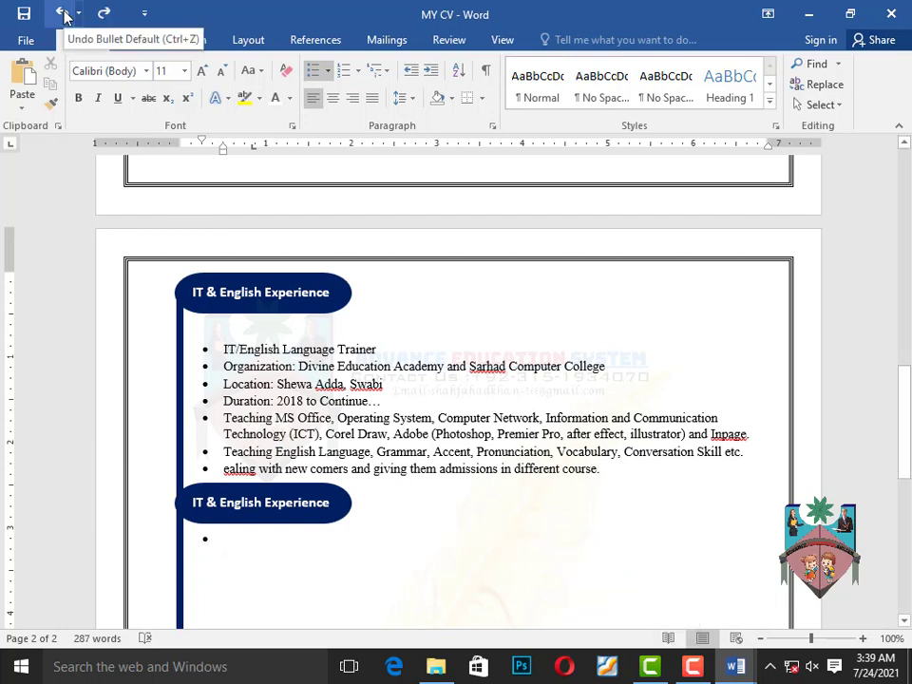
click(63, 14)
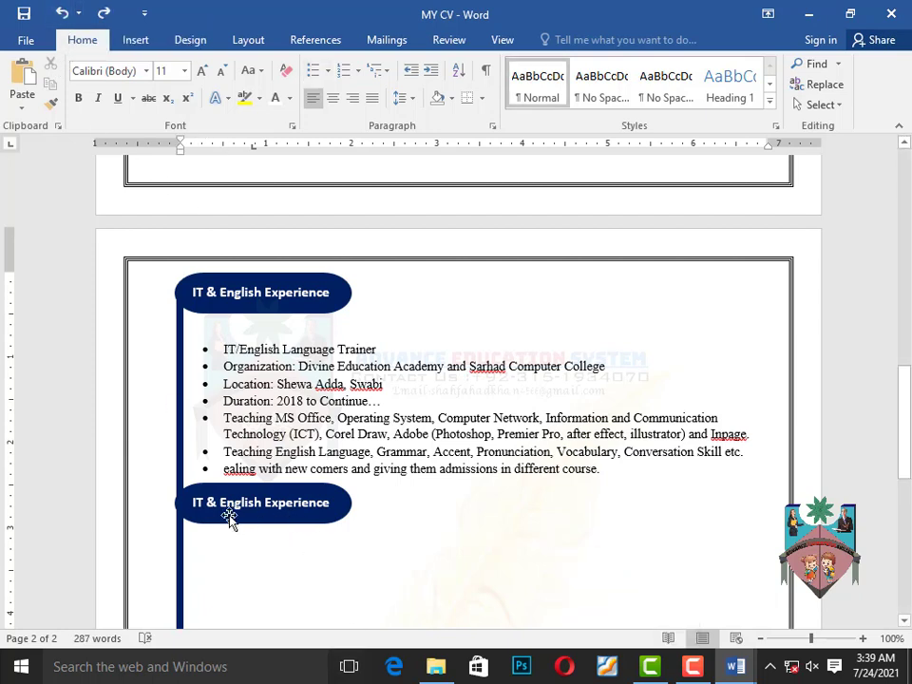
Replace the lower shape's text with the copied "Lab work Experience" heading, remove its bullet and narrow the shape slightly
drag(192, 506, 329, 508)
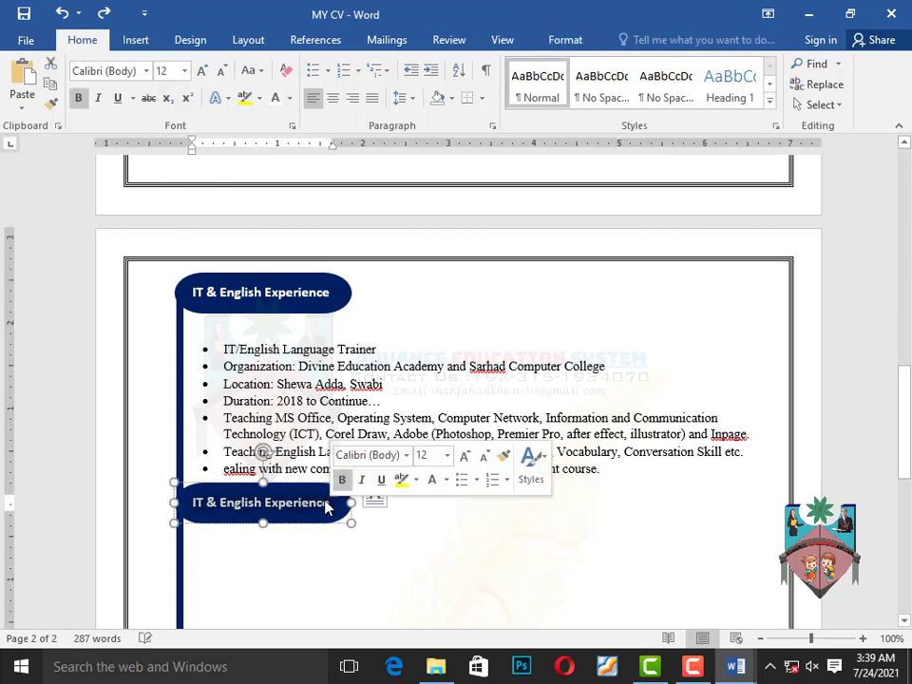
click(20, 84)
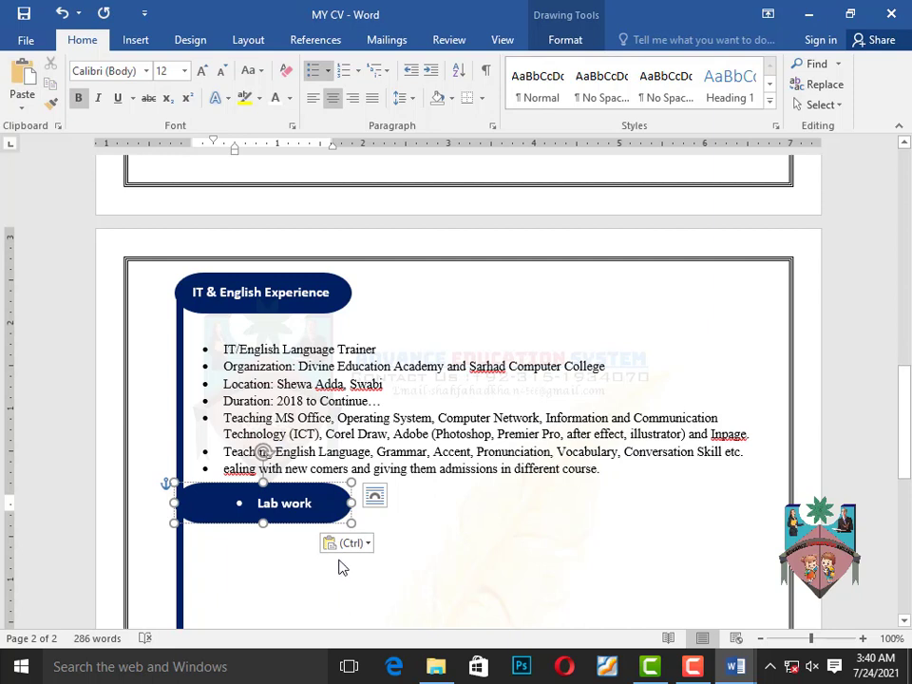
key(BackSpace)
key(BackSpace)
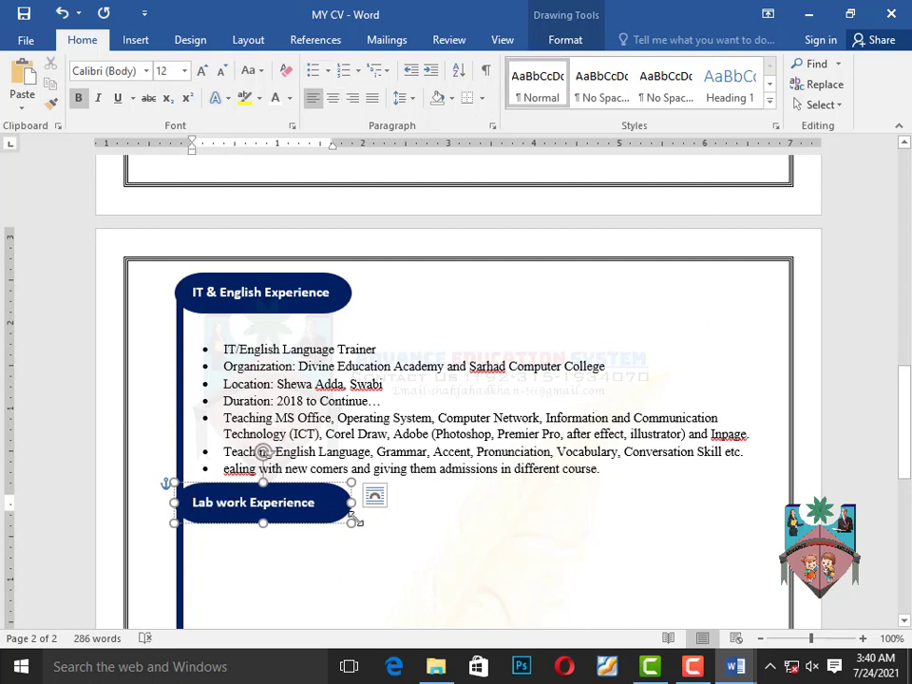
drag(350, 502, 337, 502)
Place the cursor below the "Lab work Experience" shape, and copy the bullets from "Microscopy" to "molecular cloning" in DETAIL
click(253, 540)
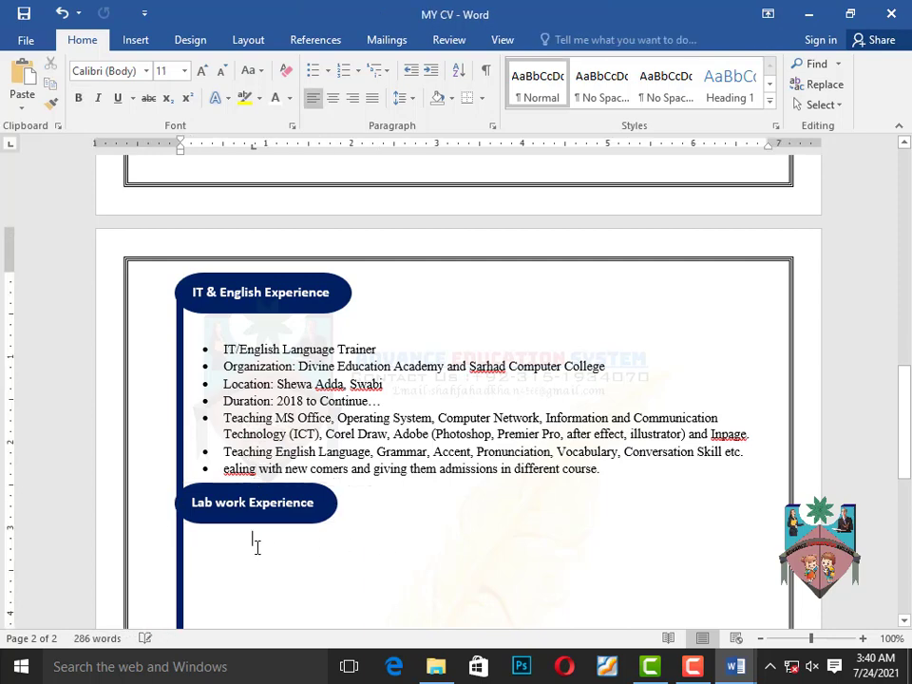
mouse_move(732, 672)
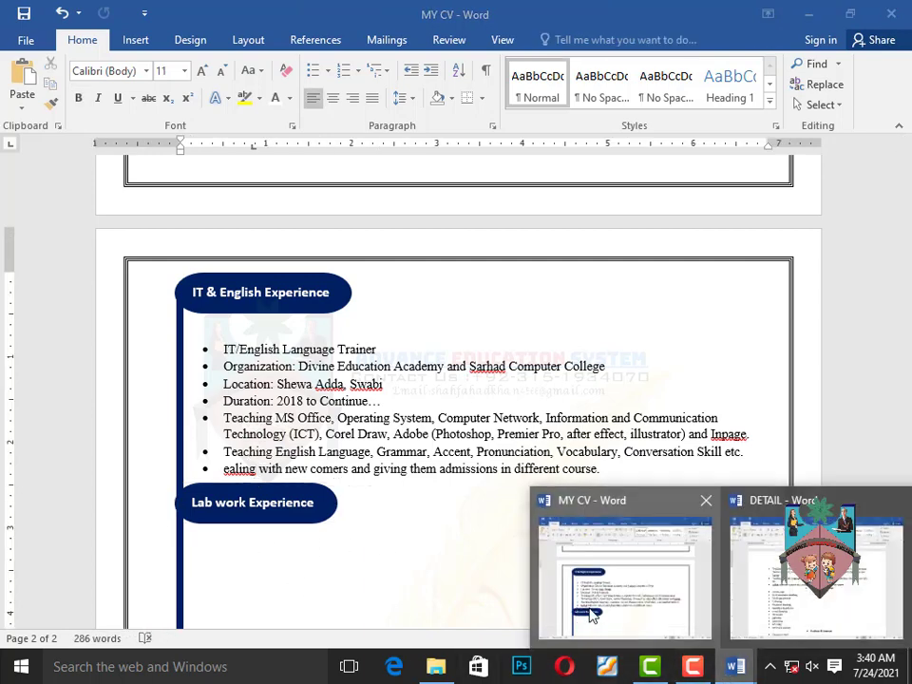
click(806, 607)
scroll(206, 334, down, 3)
mouse_move(222, 269)
mouse_down()
mouse_move(314, 377)
mouse_move(331, 456)
mouse_up()
click(47, 84)
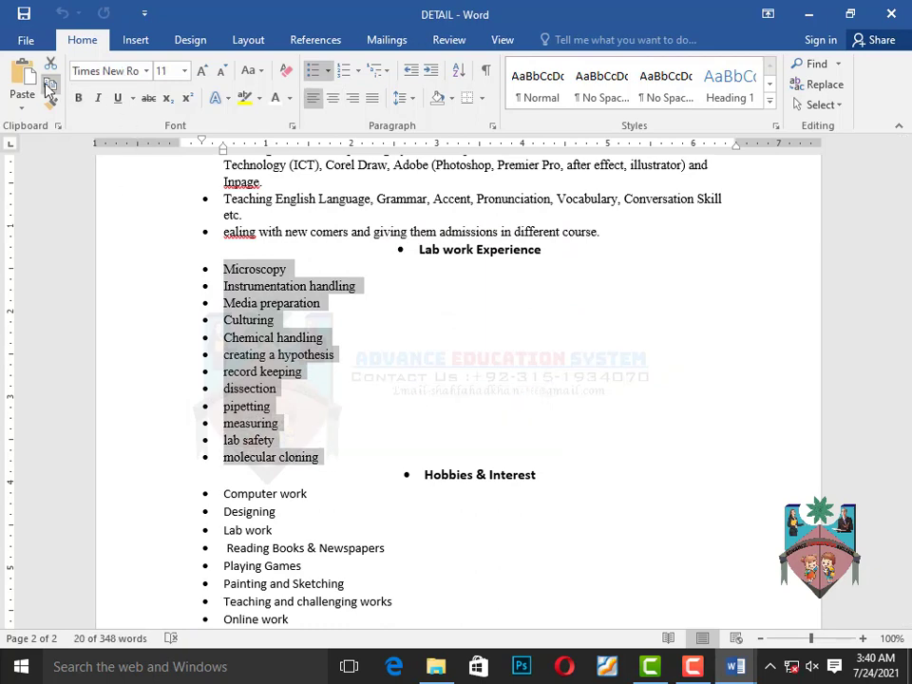
Return to MY CV, paste the lab work bullets below the shape and remove the extra indent before "Microscopy"
click(739, 666)
click(645, 600)
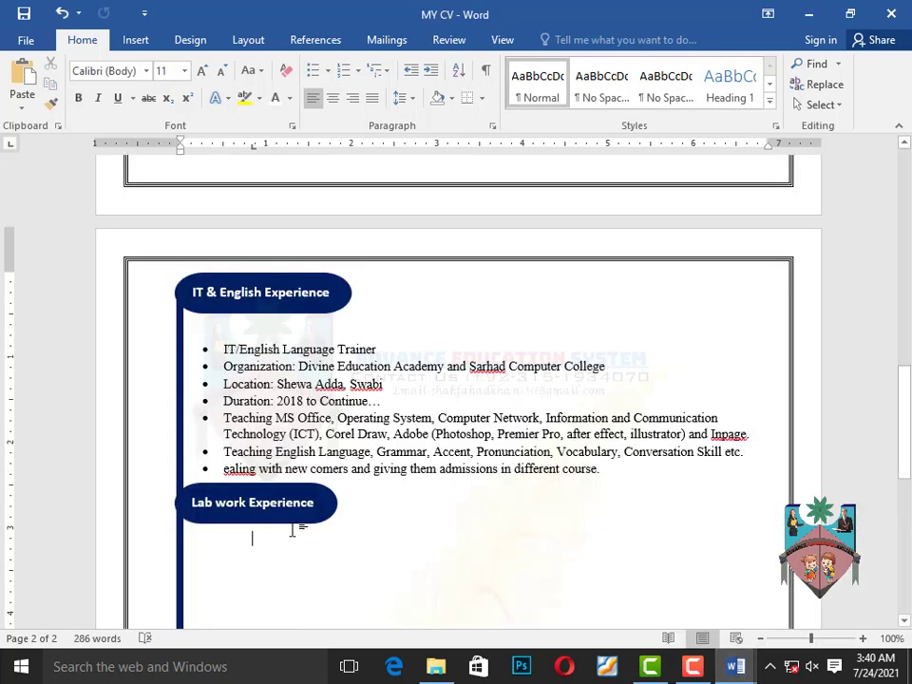
click(24, 62)
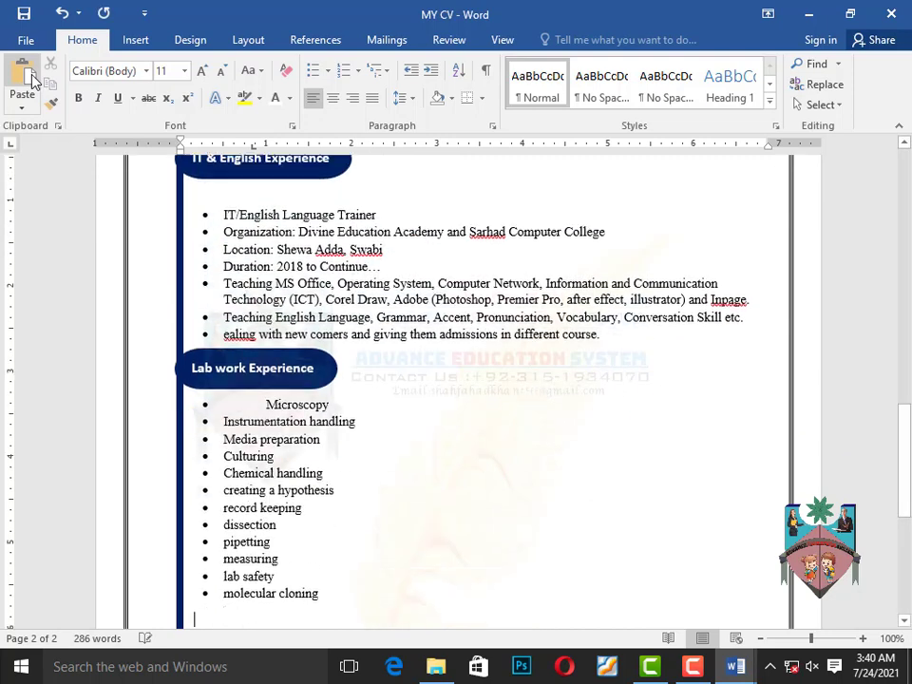
click(263, 380)
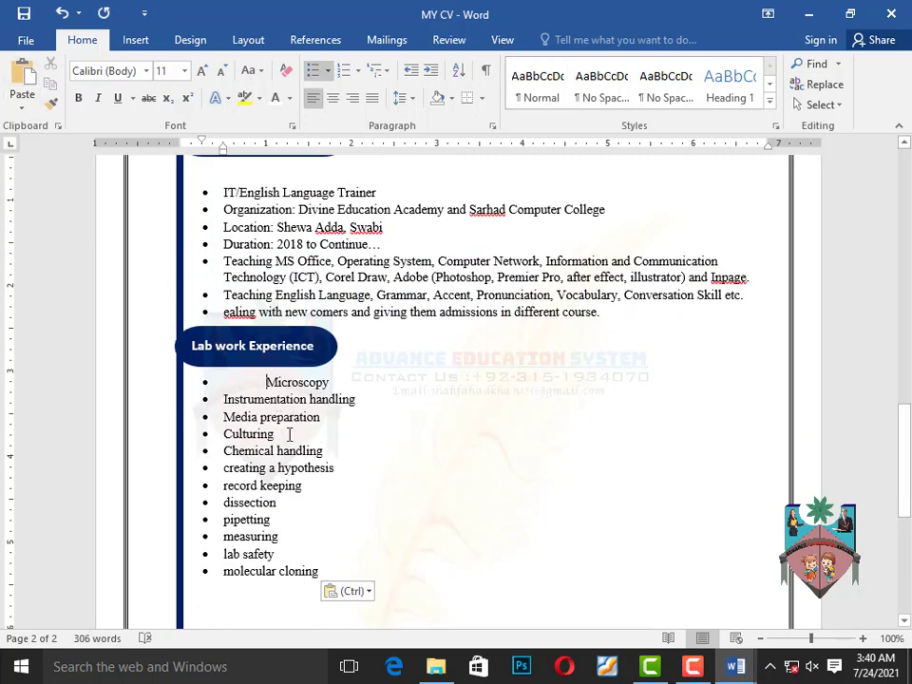
key(BackSpace)
Arrange the lab work bullets from "Microscopy" to "molecular cloning" in two columns
mouse_move(330, 570)
mouse_down()
mouse_move(212, 438)
mouse_move(205, 387)
mouse_up()
click(249, 40)
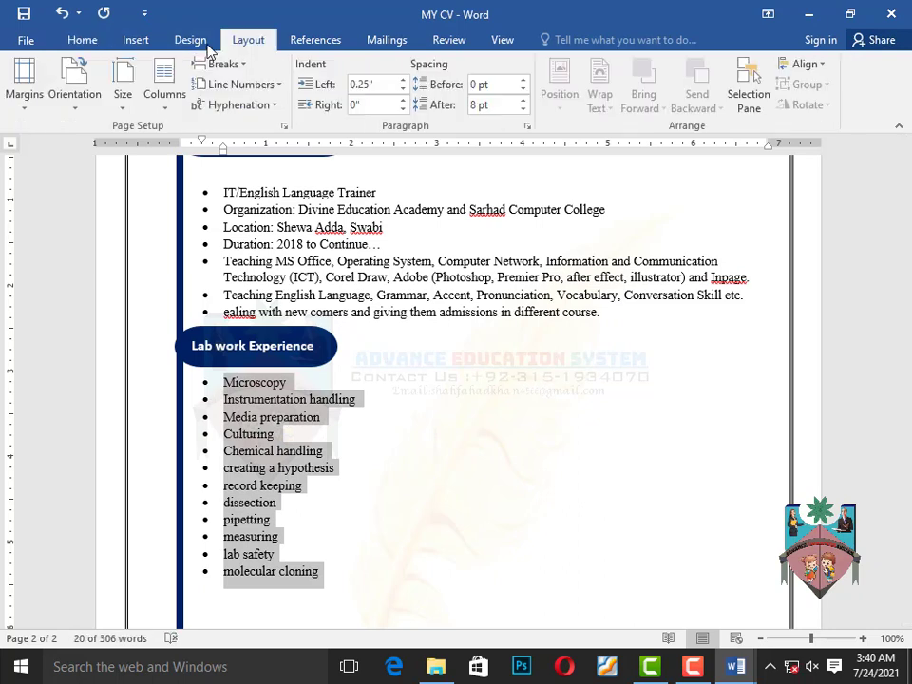
click(162, 91)
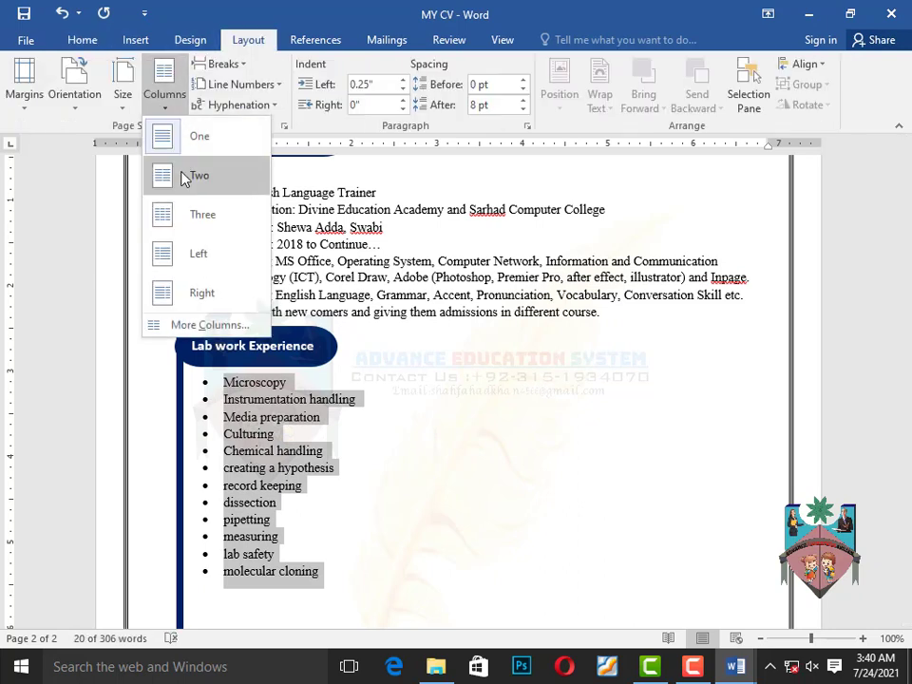
click(194, 176)
click(432, 493)
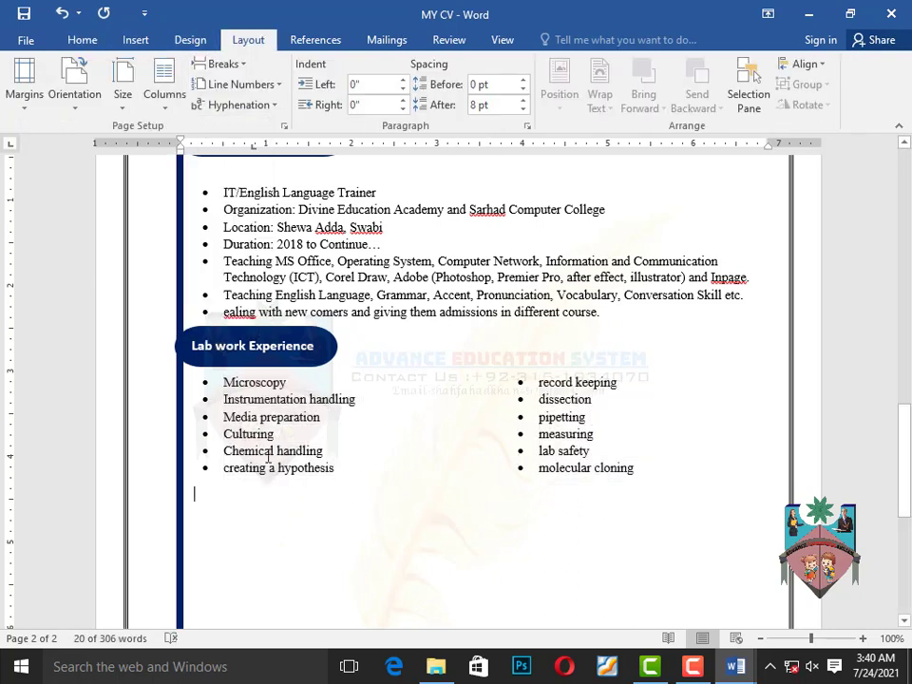
Duplicate the "Lab work Experience" shape and place the copy directly below the two-column bullets
click(218, 334)
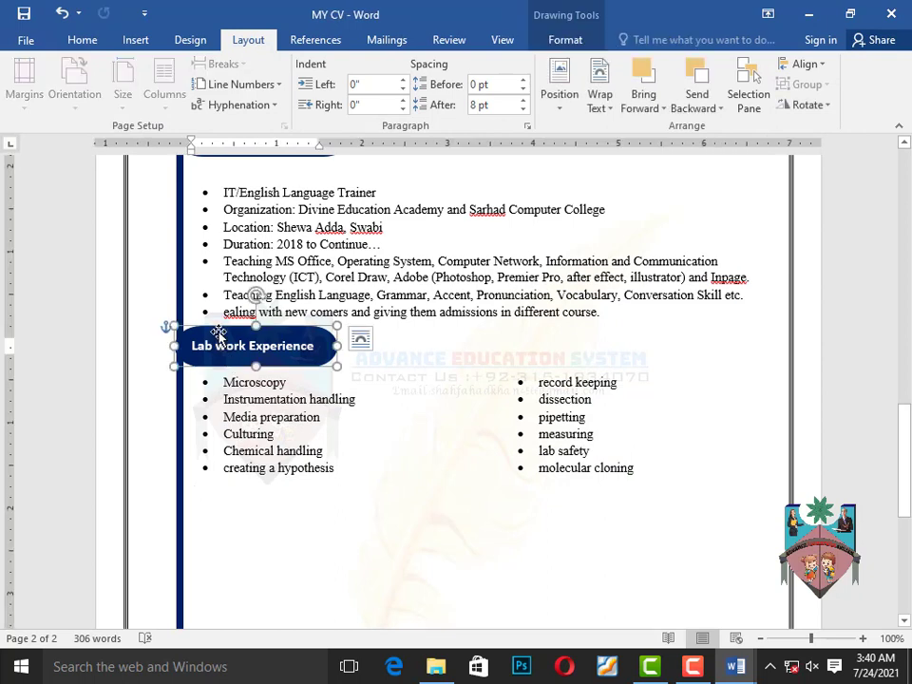
click(360, 339)
click(304, 521)
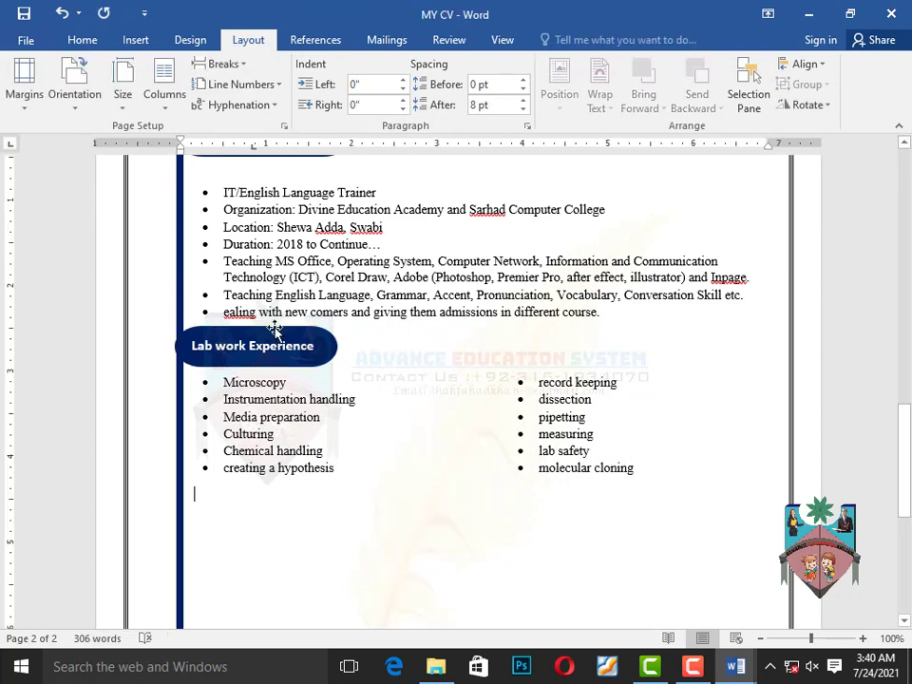
click(271, 329)
click(83, 42)
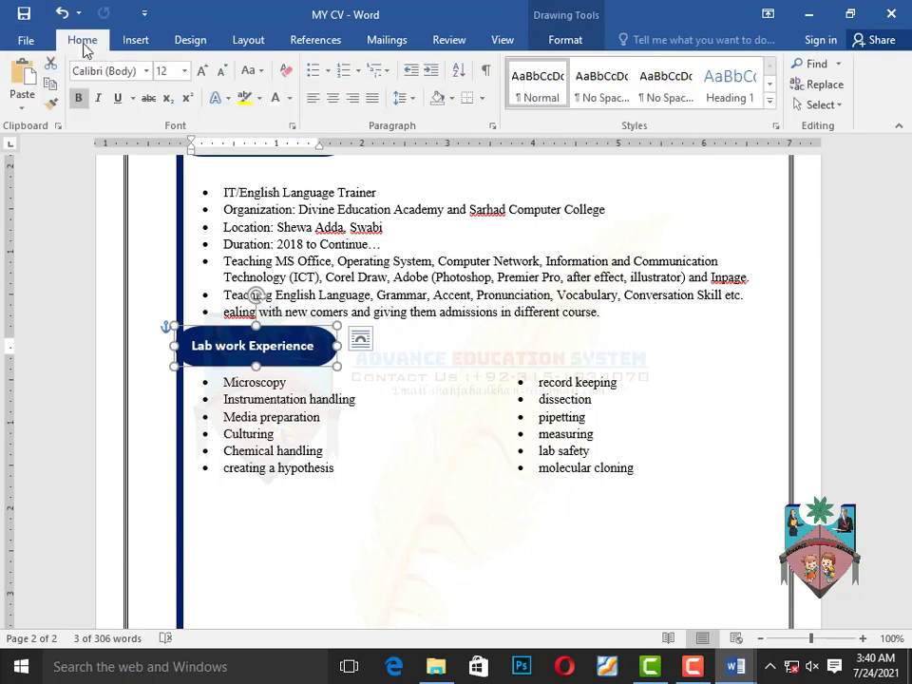
click(21, 72)
drag(230, 346, 198, 472)
click(260, 568)
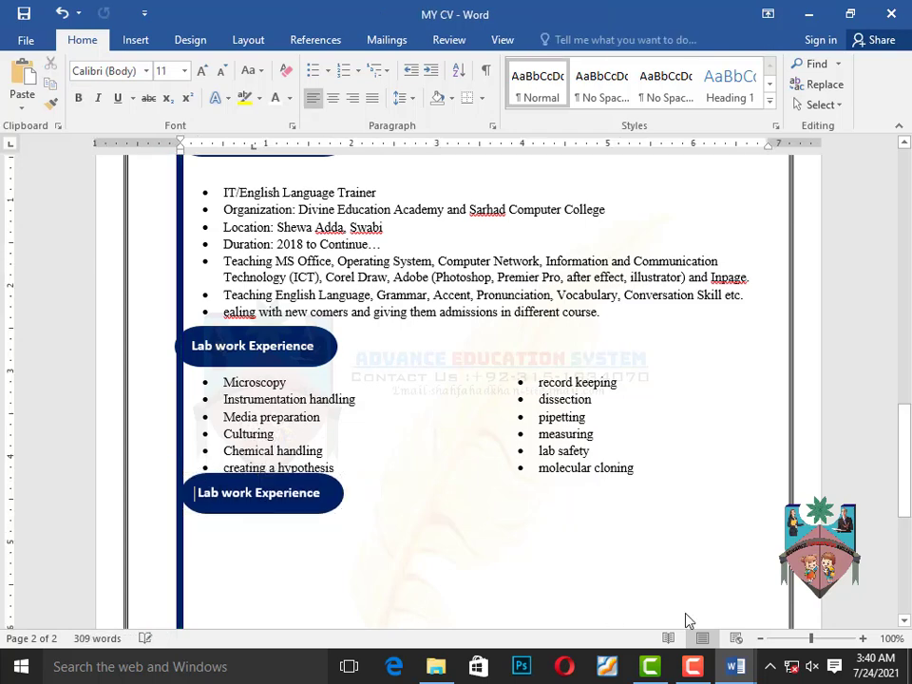
Try to bring the "Hobbies & Interest" heading from DETAIL into the lower "Lab work Experience" shape in MY CV
mouse_move(736, 667)
click(807, 635)
scroll(560, 526, down, 3)
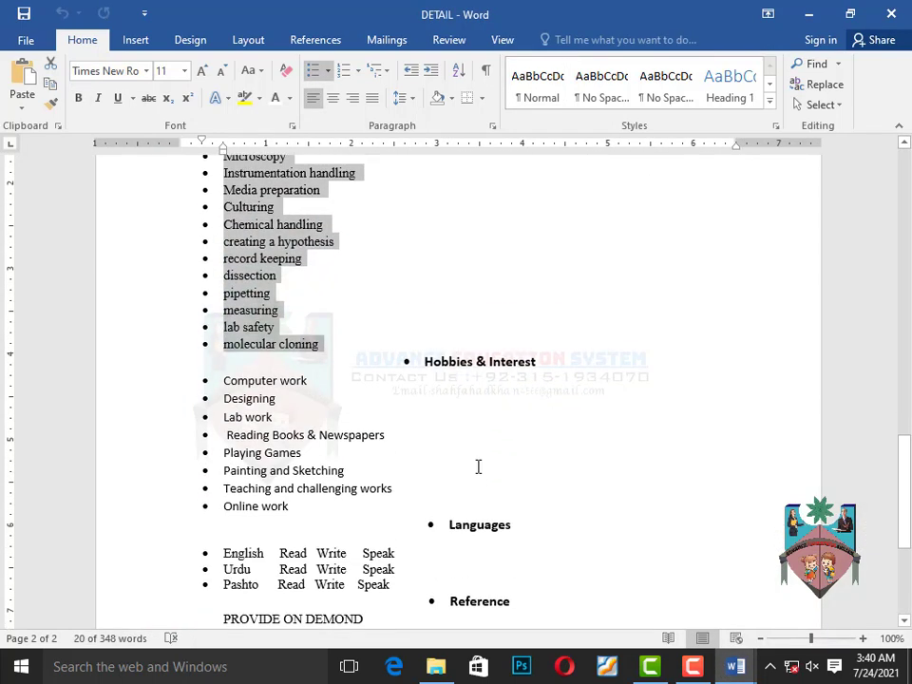
drag(424, 346, 534, 348)
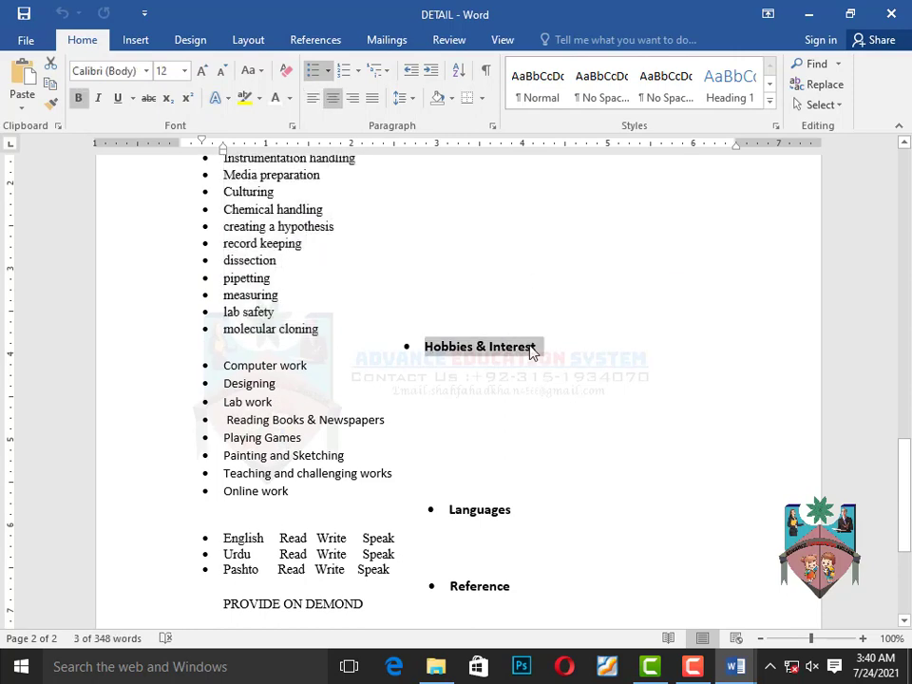
mouse_move(736, 667)
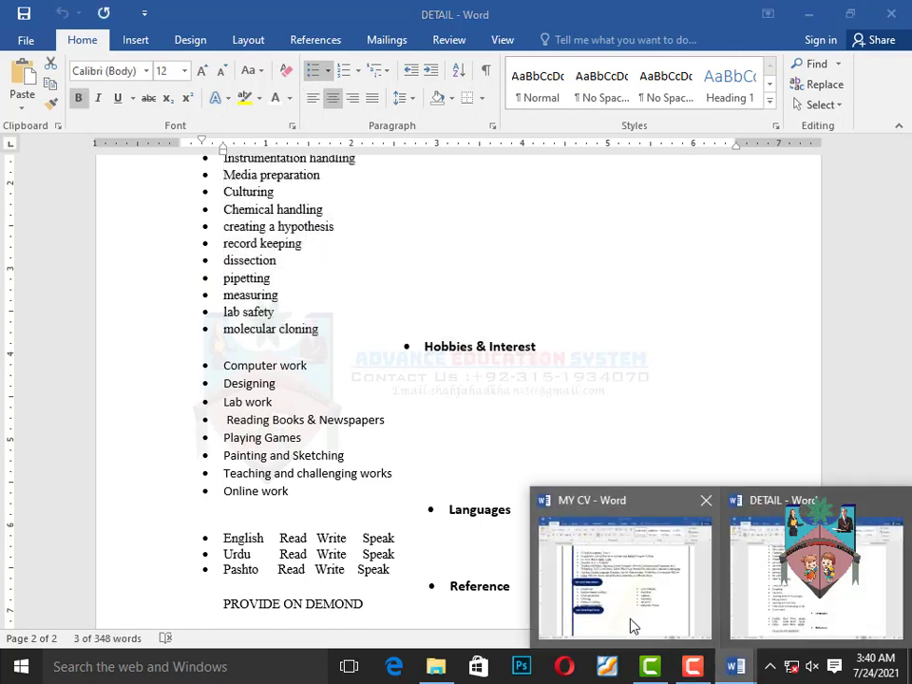
click(633, 613)
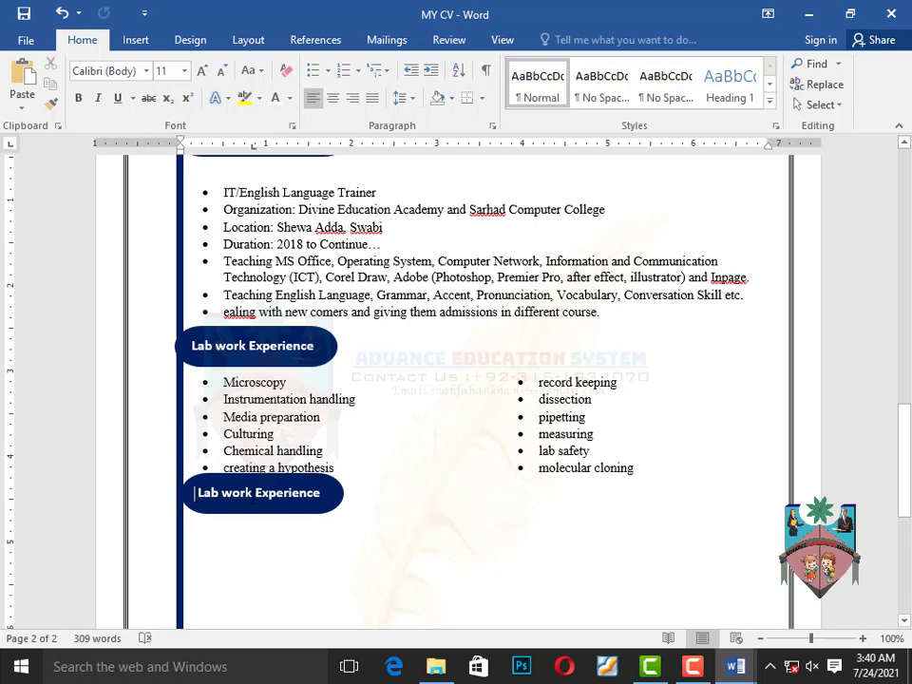
drag(194, 493, 354, 491)
click(53, 85)
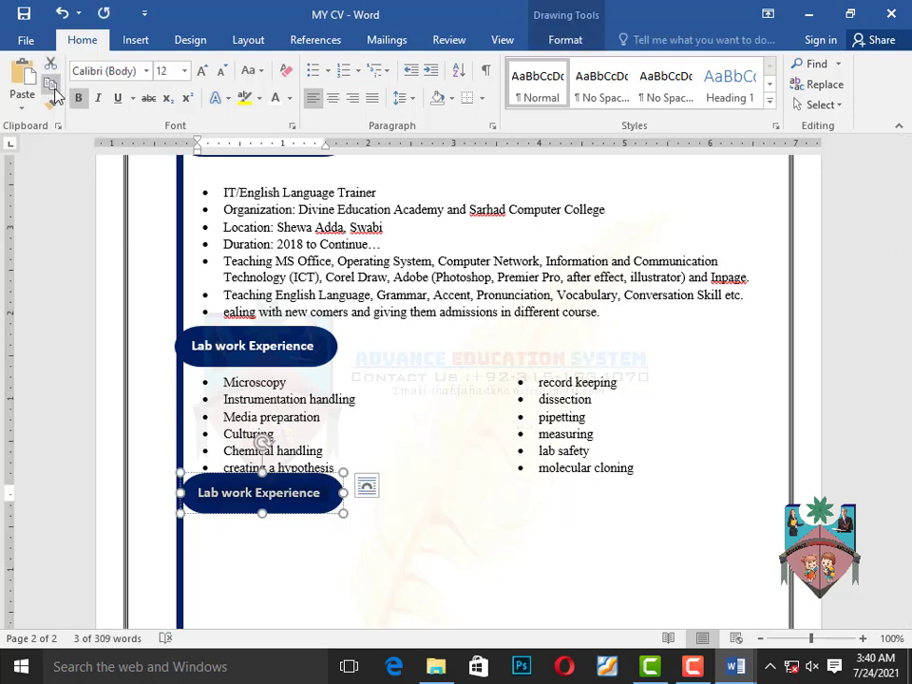
Copy the "Hobbies & Interest" heading from DETAIL and paste it over the text in MY CV's lower "Lab work Experience" shape
mouse_move(736, 666)
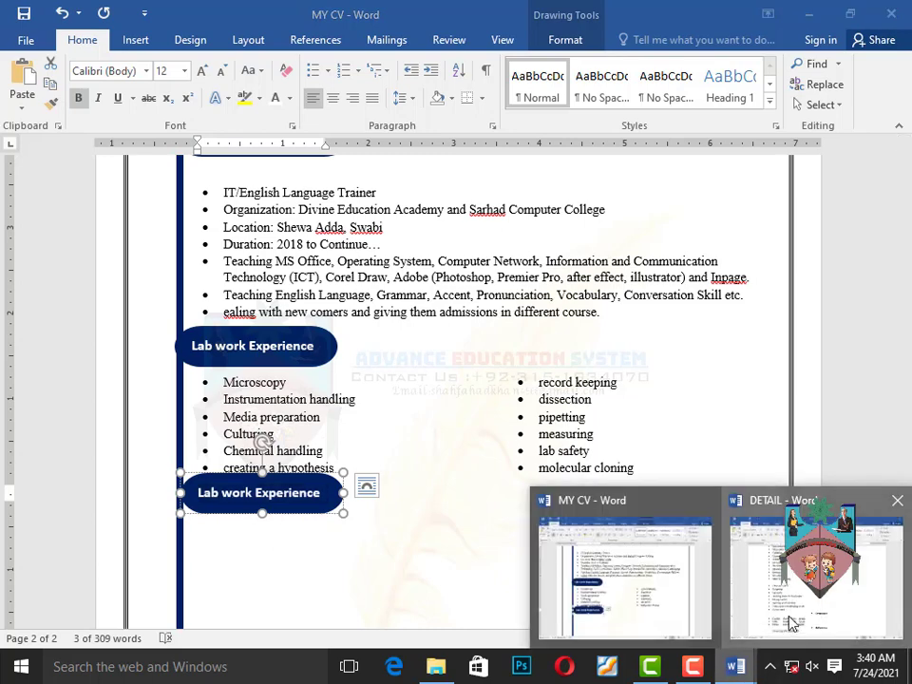
click(790, 618)
drag(425, 347, 544, 346)
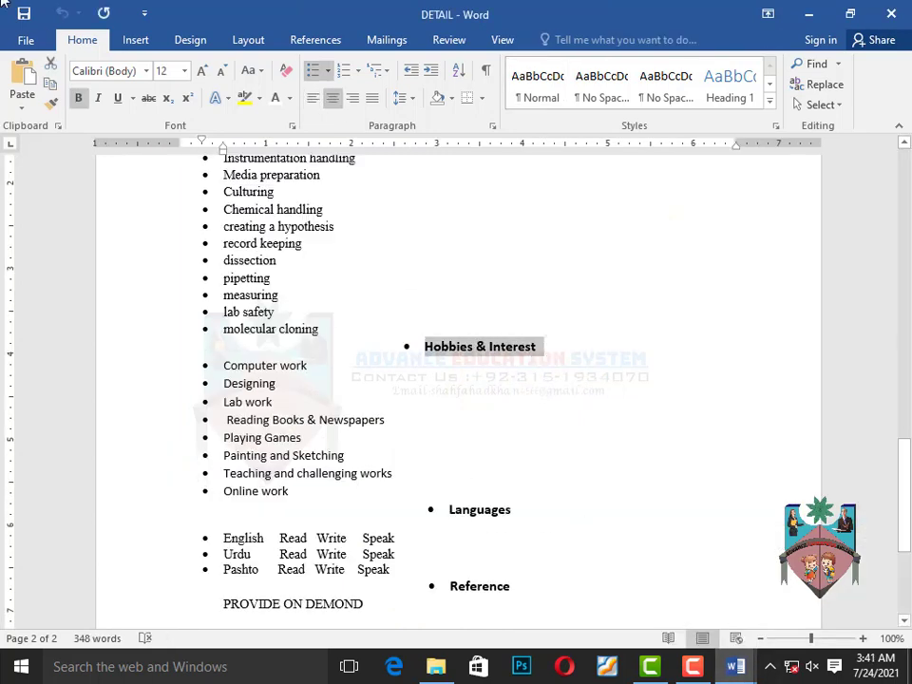
click(65, 91)
mouse_move(735, 666)
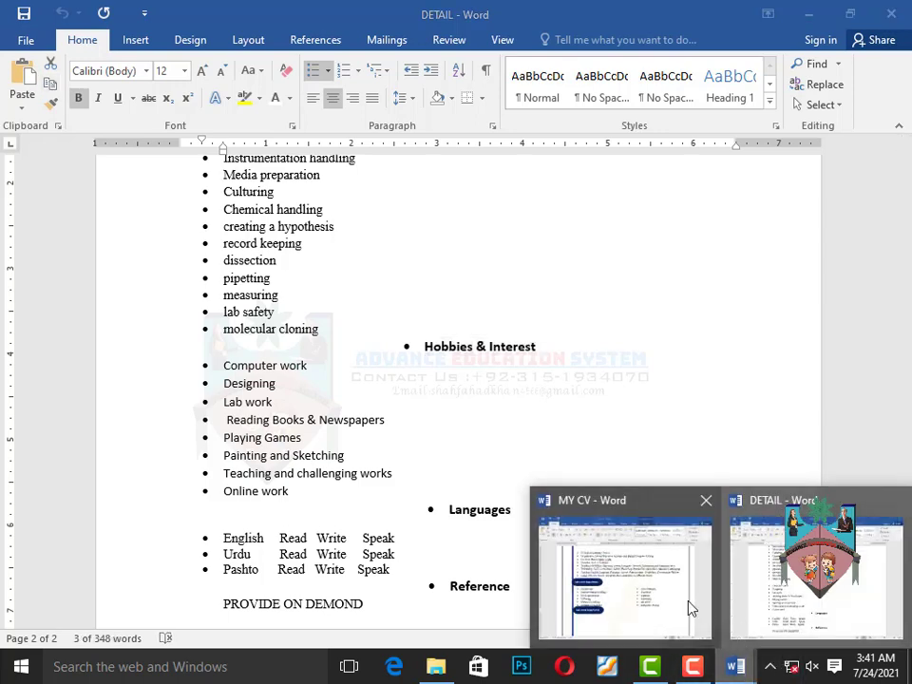
click(688, 604)
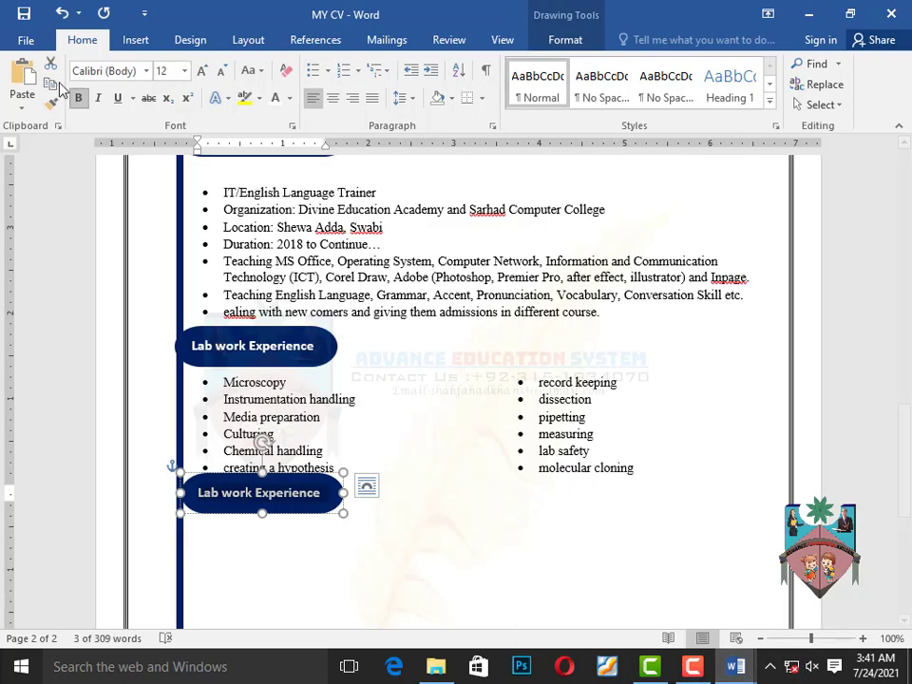
click(23, 80)
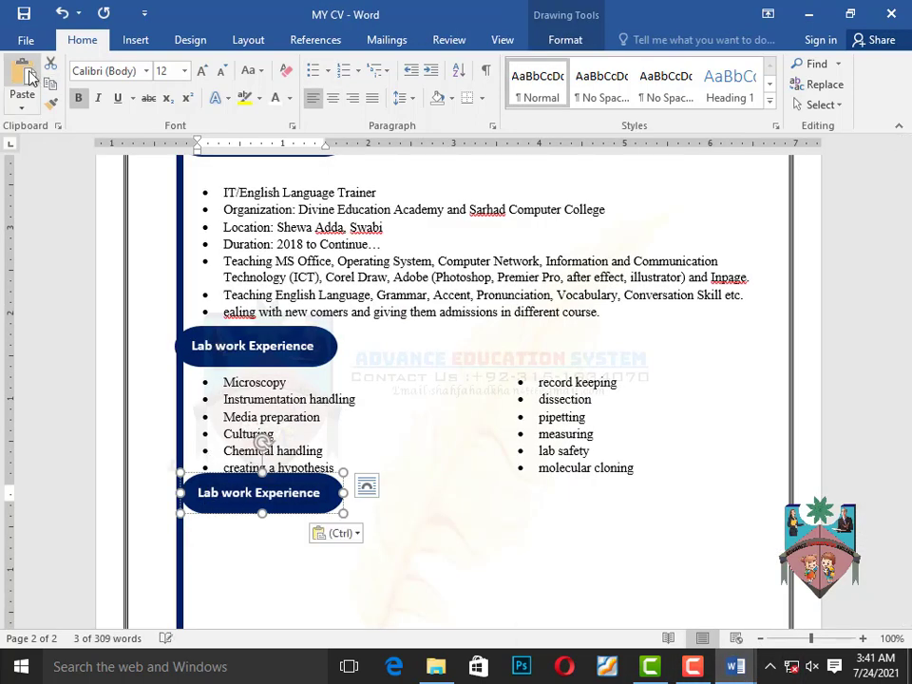
Remove the bullet and extra indent before "Hobbies & Interest" in the shape and shift the shape slightly down, clear of the lab work bullets
click(254, 493)
key(BackSpace)
key(BackSpace)
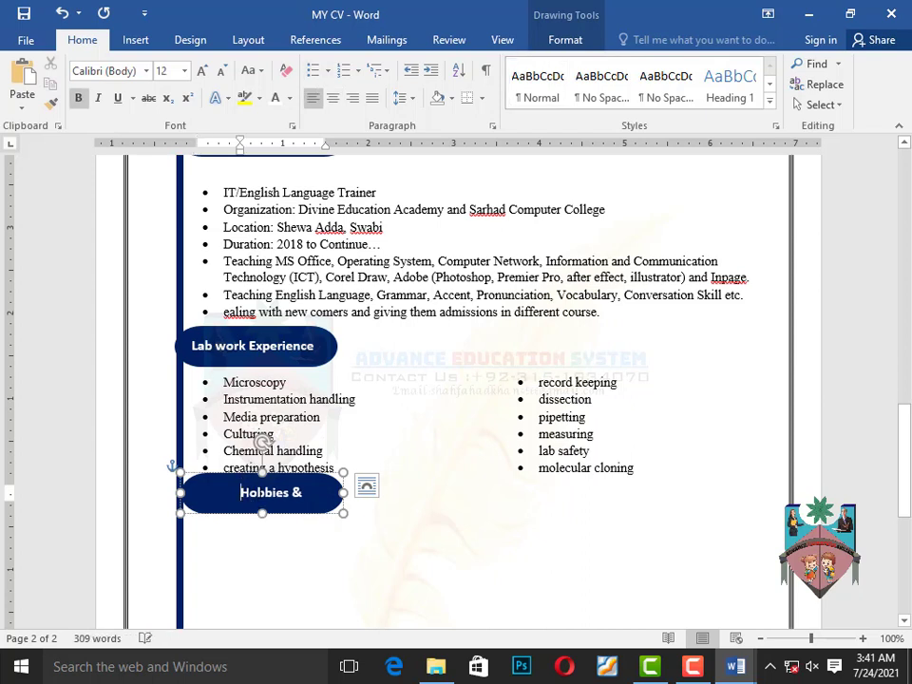
key(BackSpace)
click(254, 540)
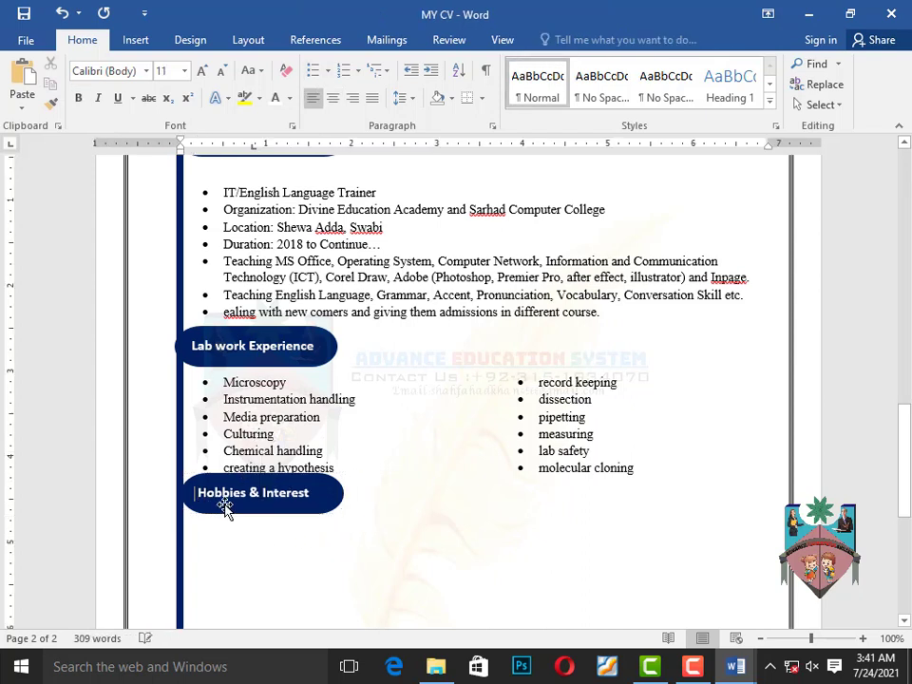
drag(223, 509, 219, 514)
click(299, 546)
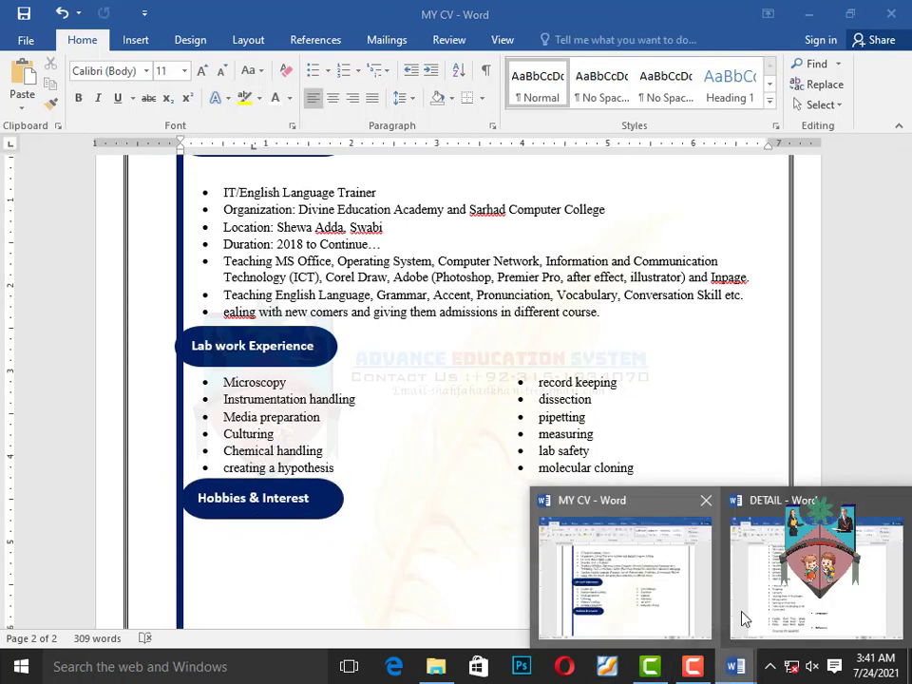
Copy the hobbies from "Computer work" to "Online work" in DETAIL and paste them as bullets below the "Hobbies & Interest" shape in MY CV
click(744, 613)
scroll(331, 490, down, 3)
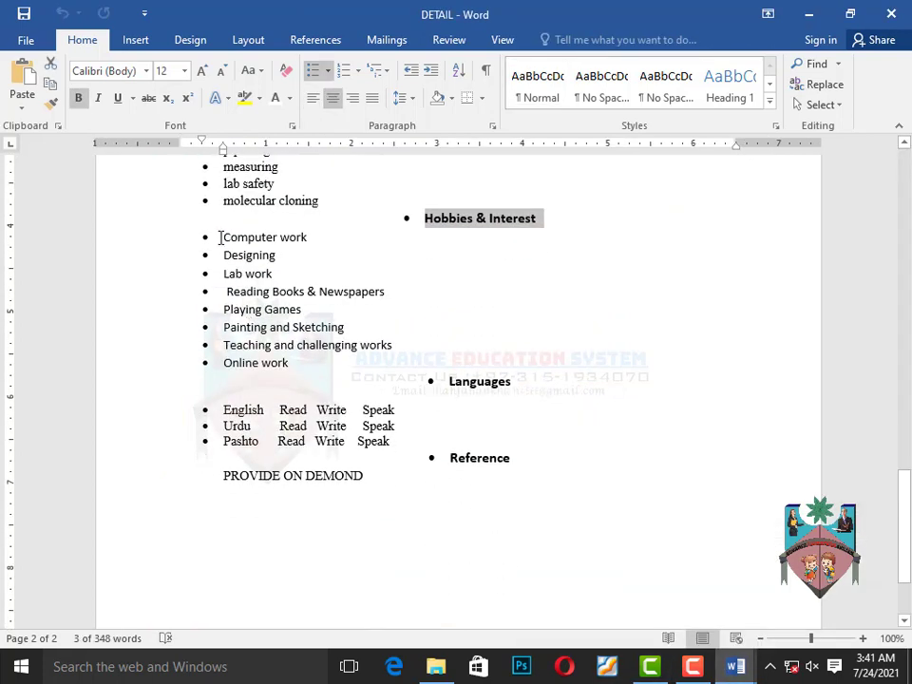
drag(220, 238, 288, 363)
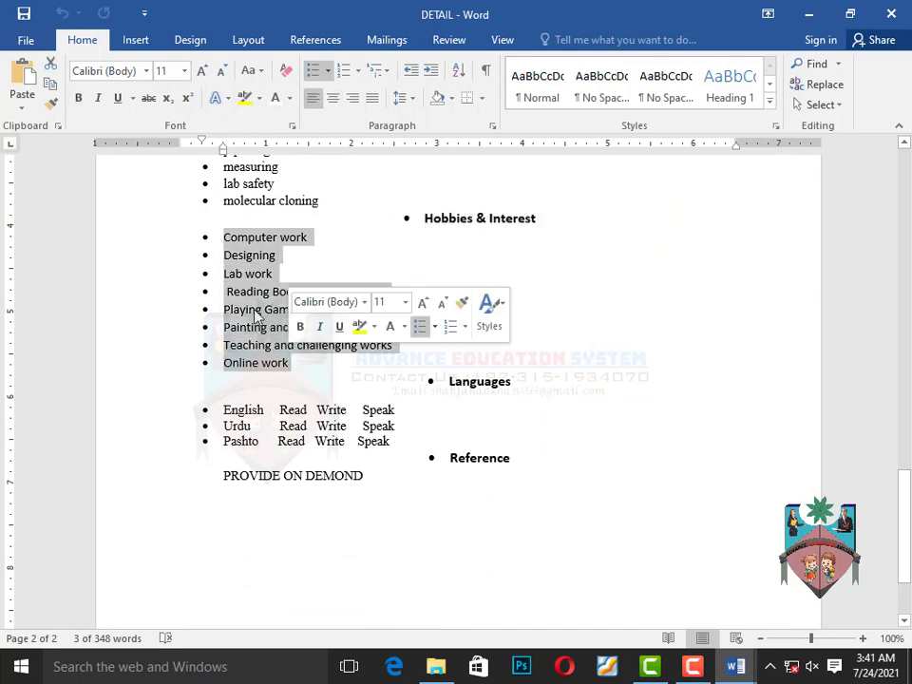
click(53, 85)
mouse_move(732, 673)
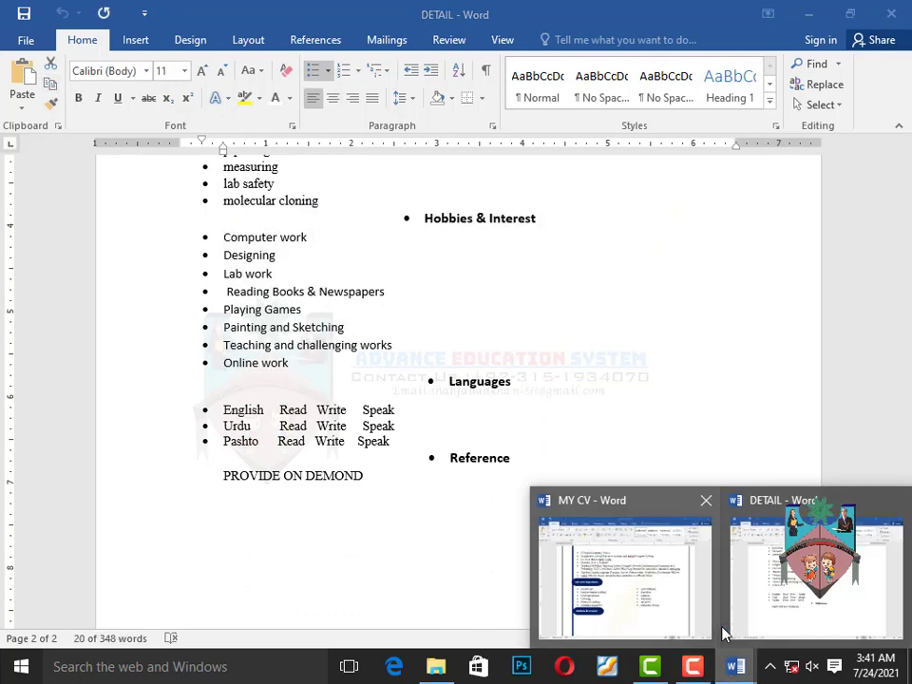
click(617, 598)
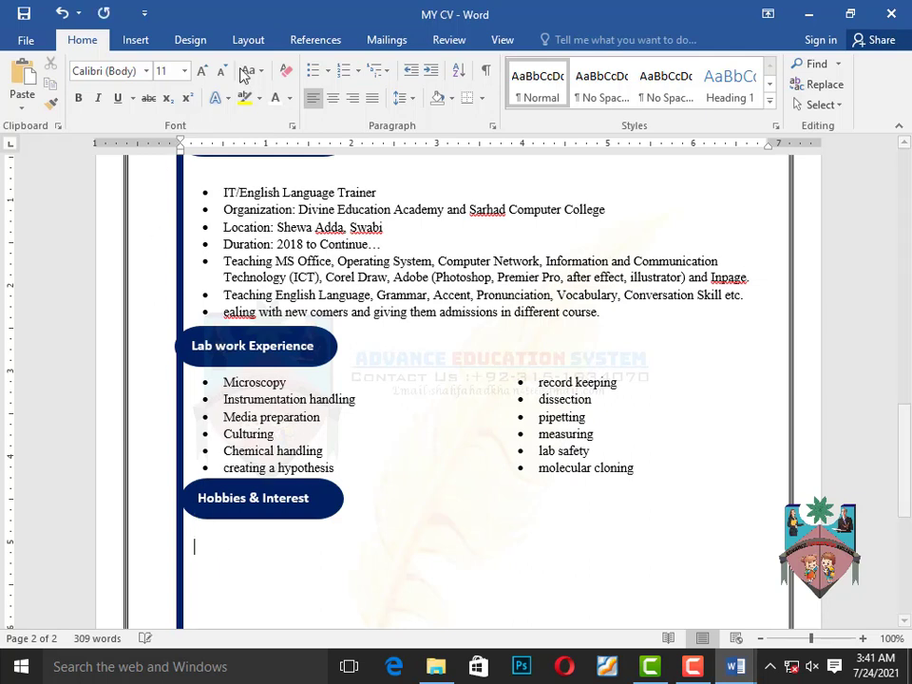
click(313, 72)
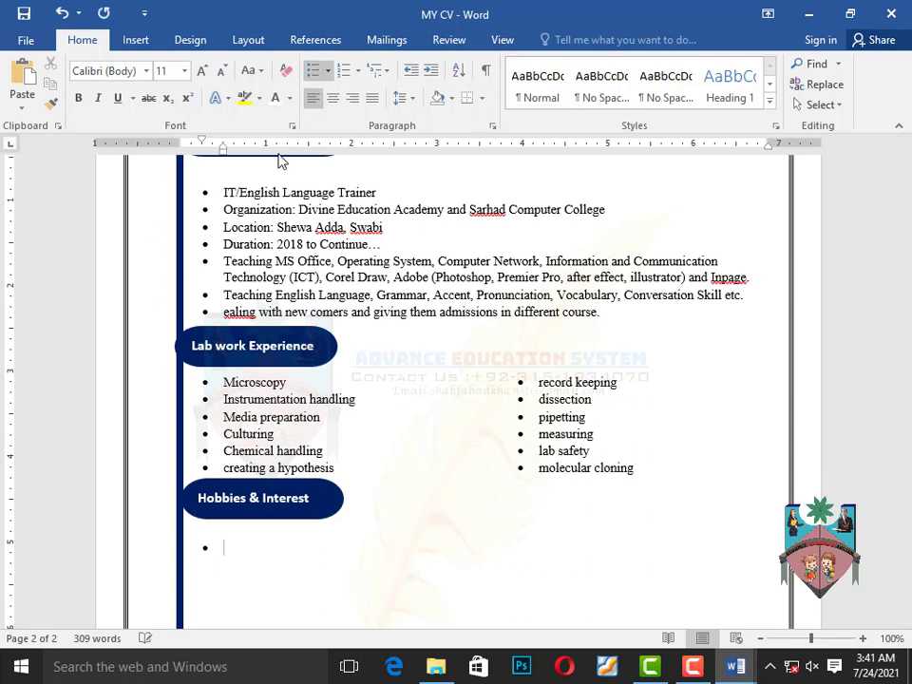
click(22, 87)
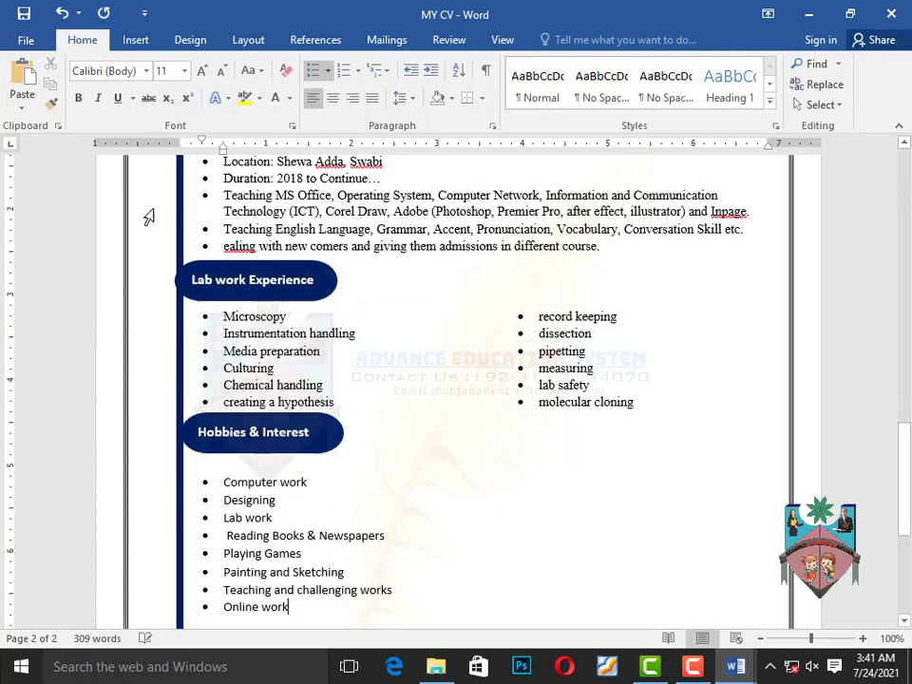
Apply a two-column layout to the hobbies bullets from "Computer work" to "Online work"
drag(293, 596, 221, 466)
click(248, 40)
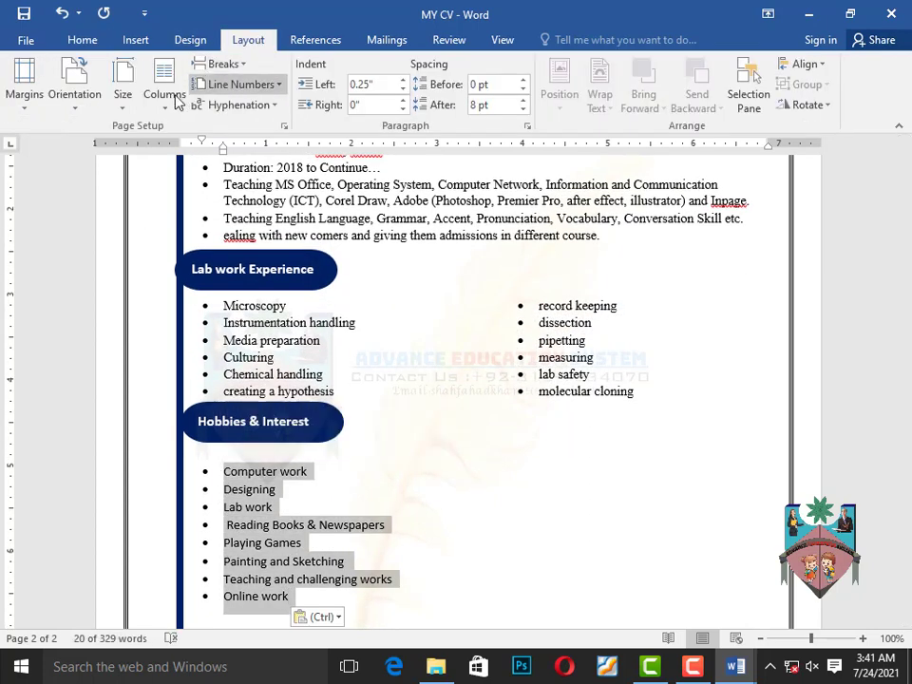
click(165, 84)
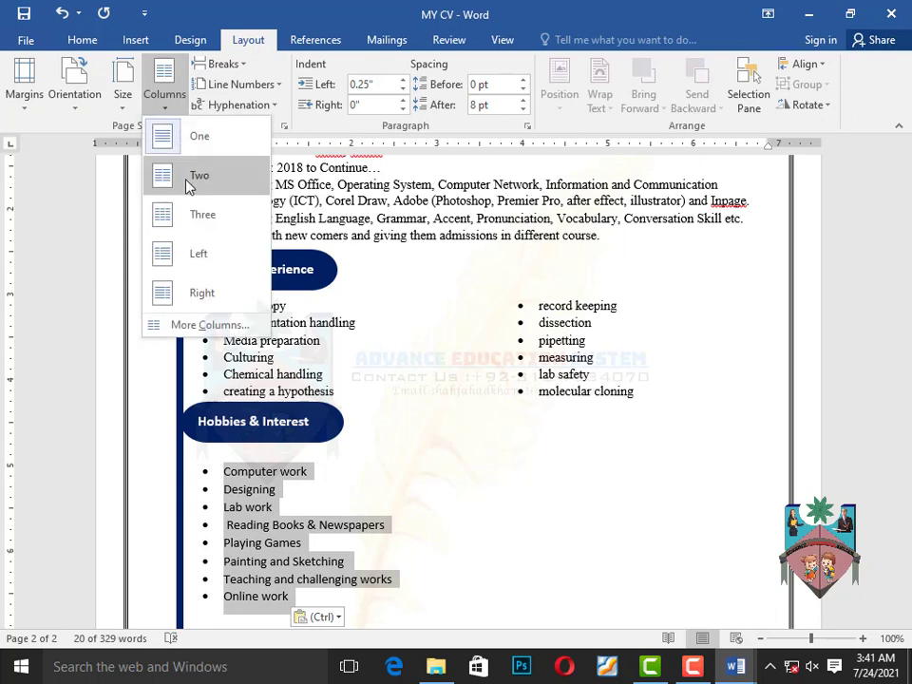
click(189, 184)
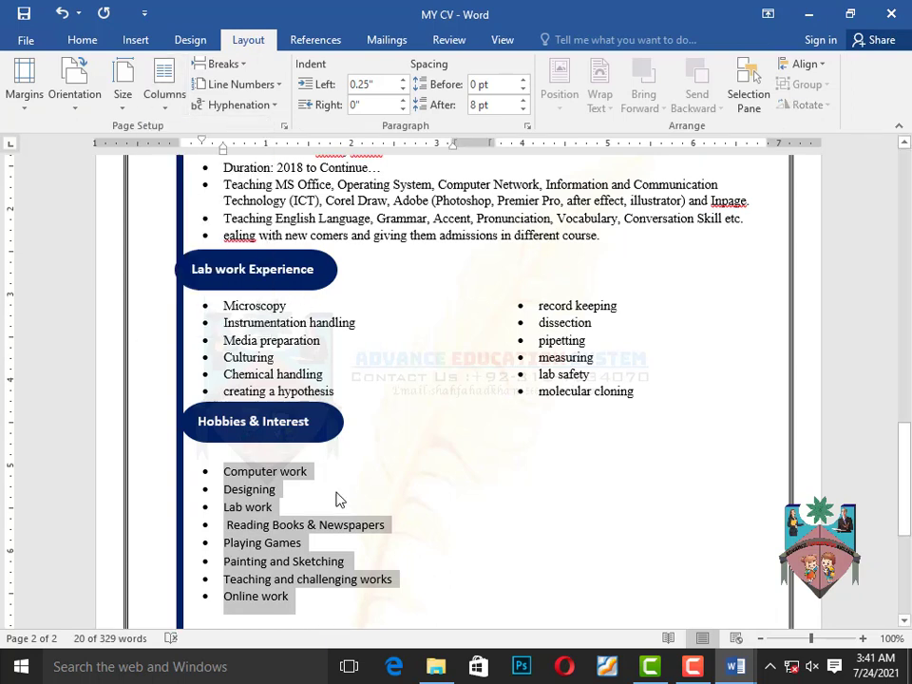
click(166, 100)
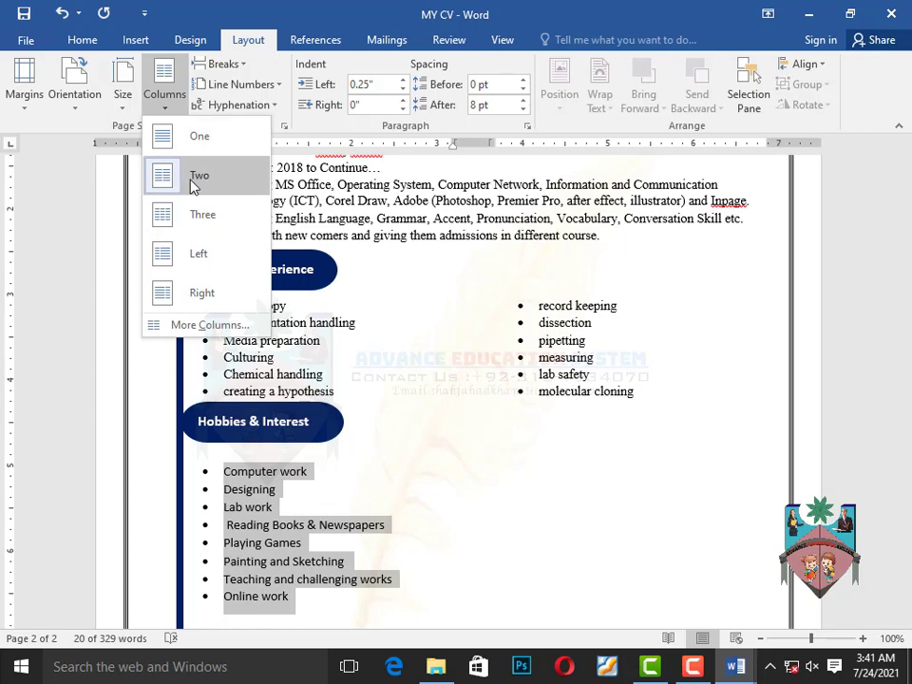
click(191, 184)
click(428, 528)
scroll(300, 571, down, 2)
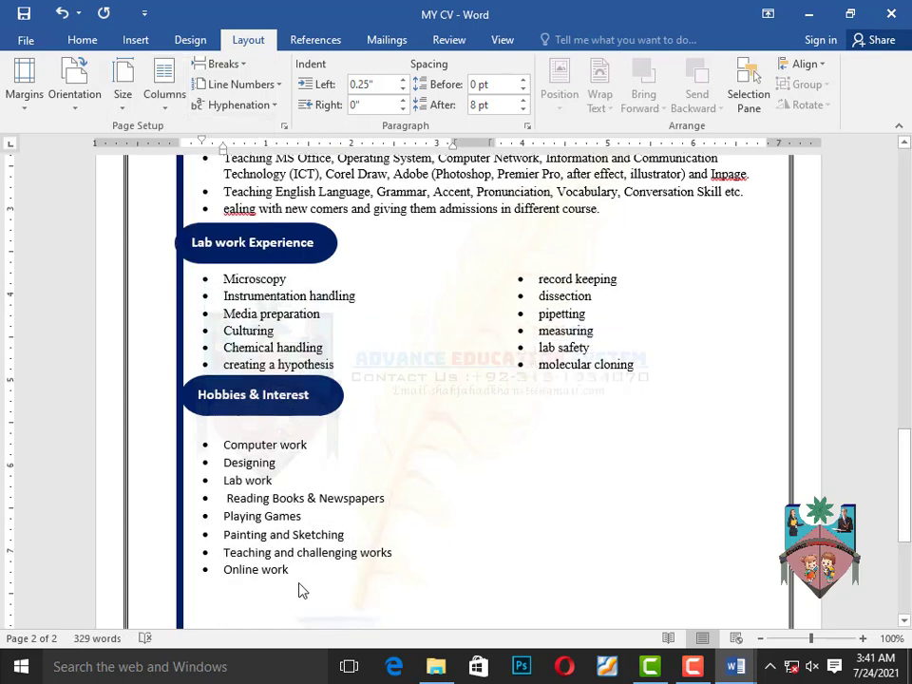
Try applying the two-column layout to the hobbies bullets again
drag(297, 514, 197, 383)
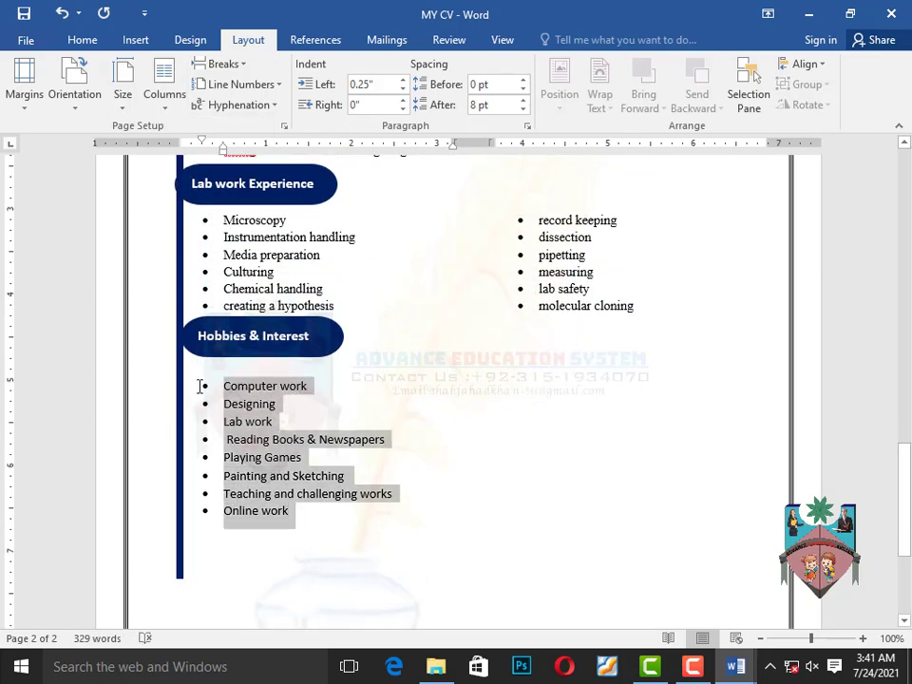
click(164, 99)
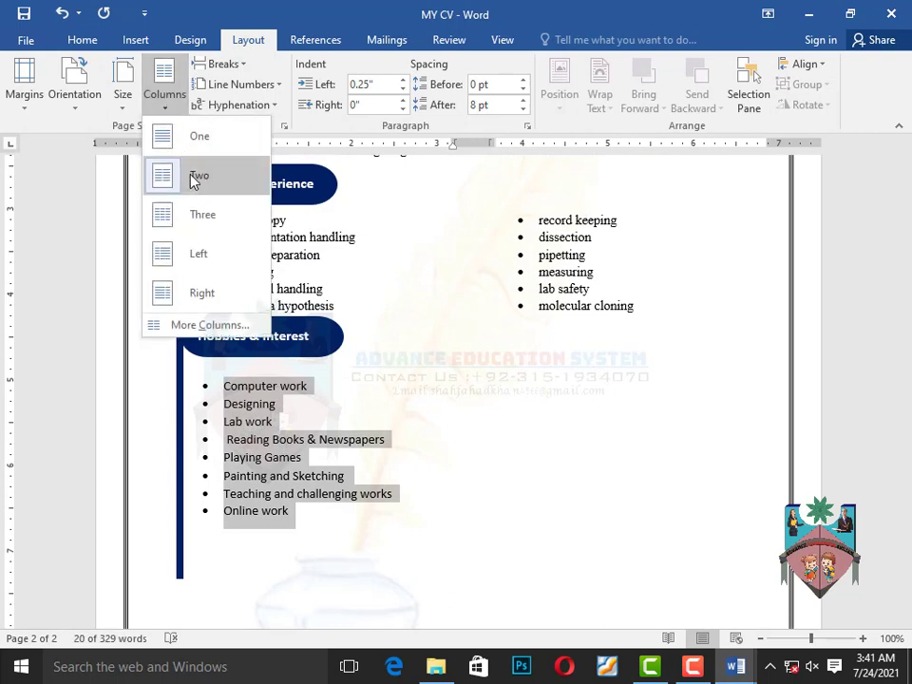
click(195, 178)
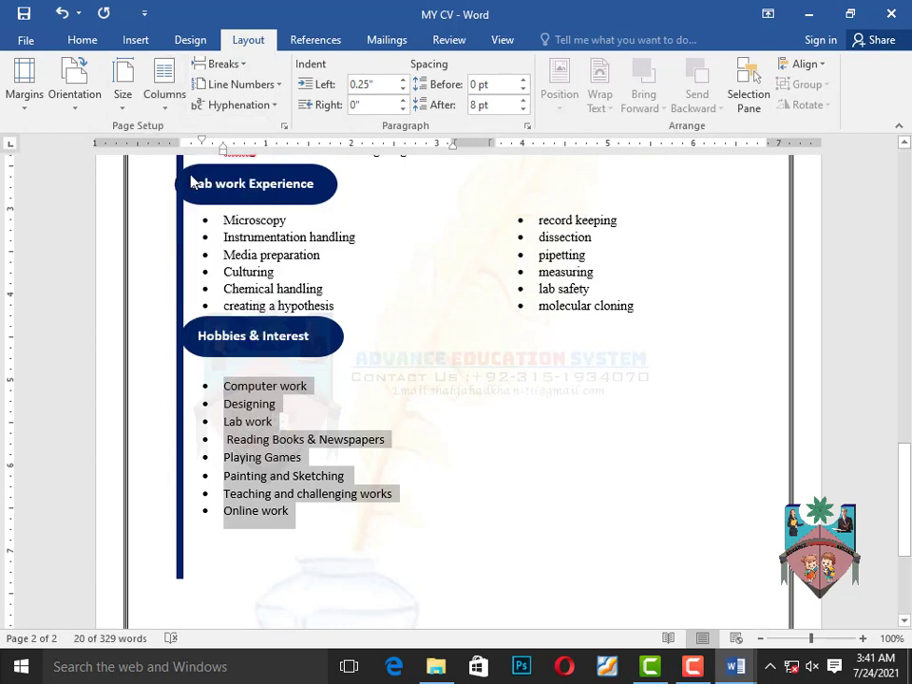
click(333, 508)
Try one, two and three columns on the hobbies bullets, ending with two
drag(295, 511, 216, 385)
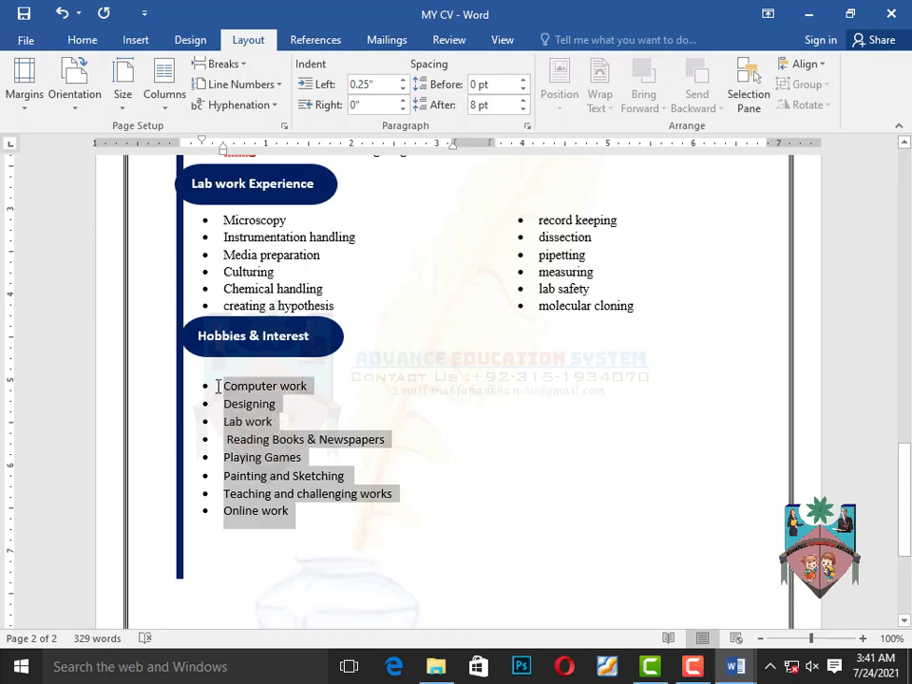
click(169, 109)
click(203, 142)
click(179, 105)
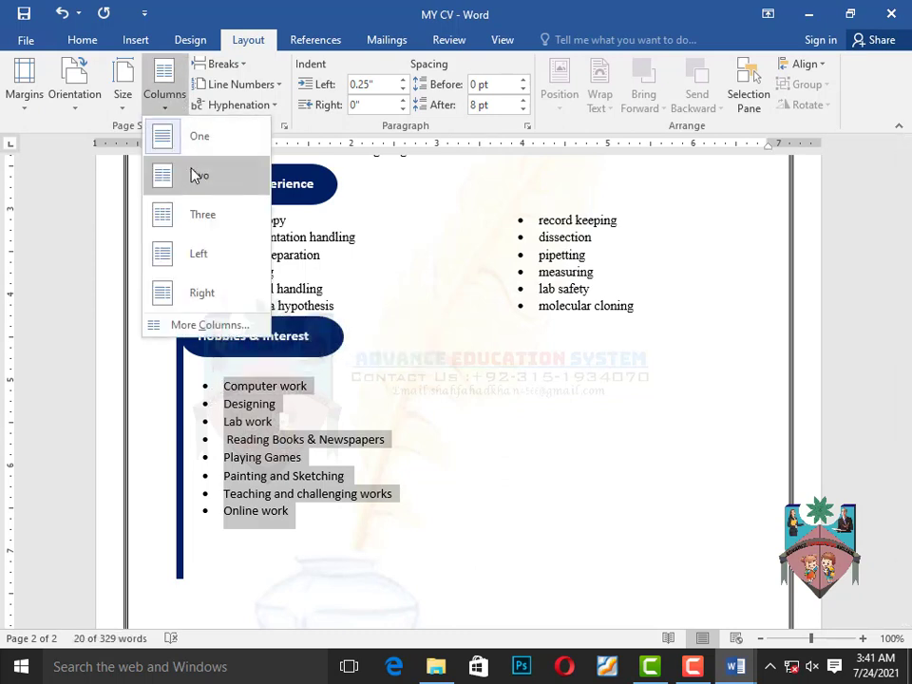
click(198, 175)
click(165, 105)
click(204, 230)
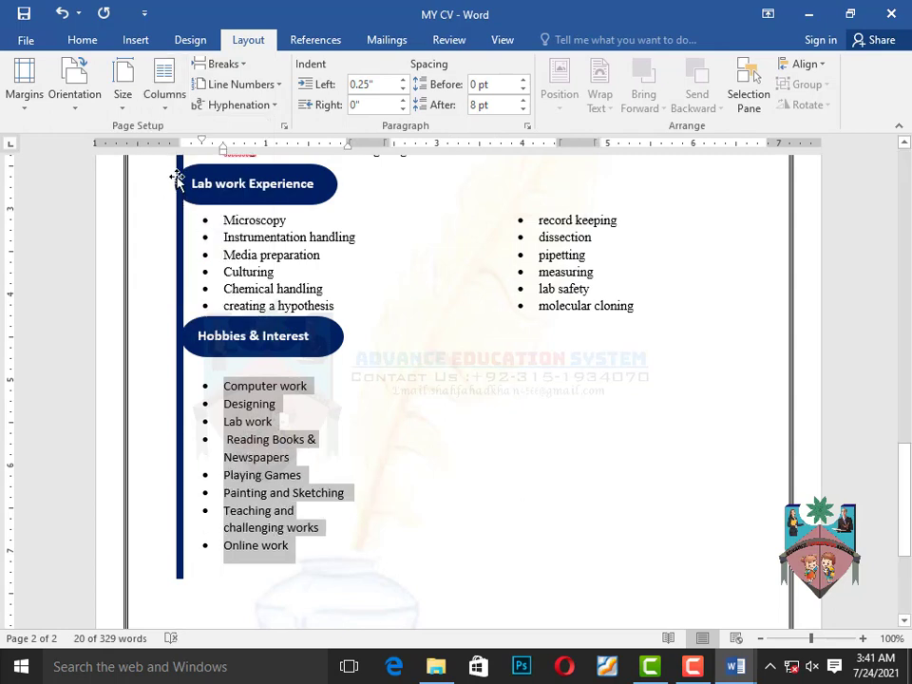
click(171, 112)
click(189, 175)
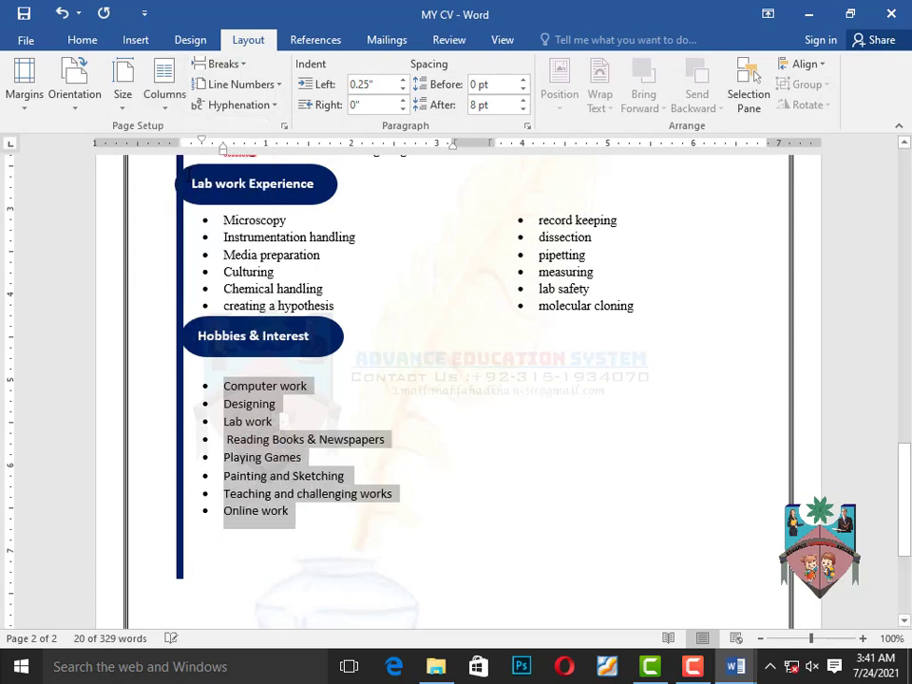
click(298, 526)
scroll(538, 588, down, 5)
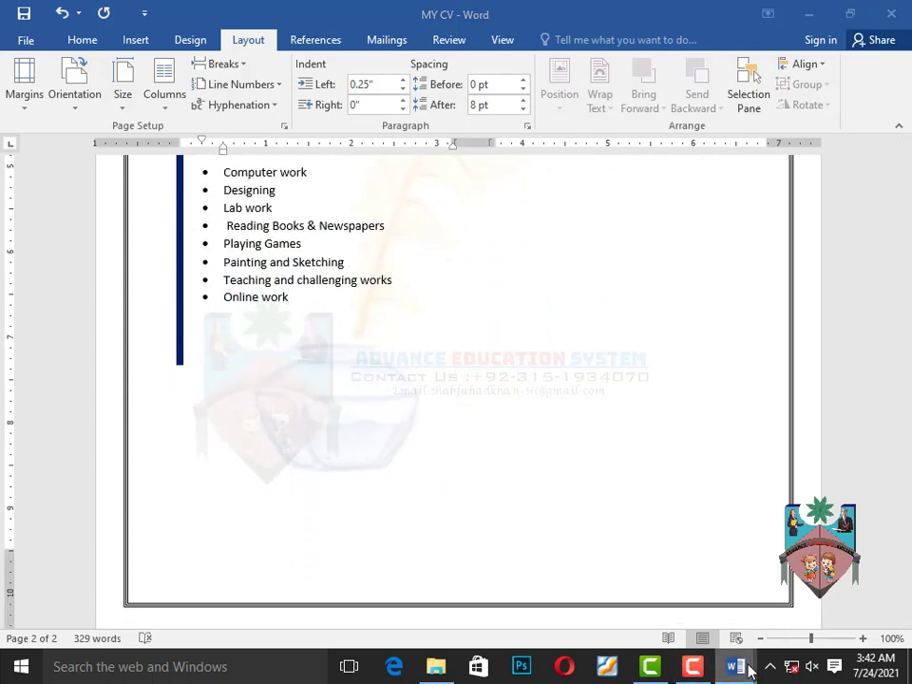
mouse_move(748, 671)
click(767, 597)
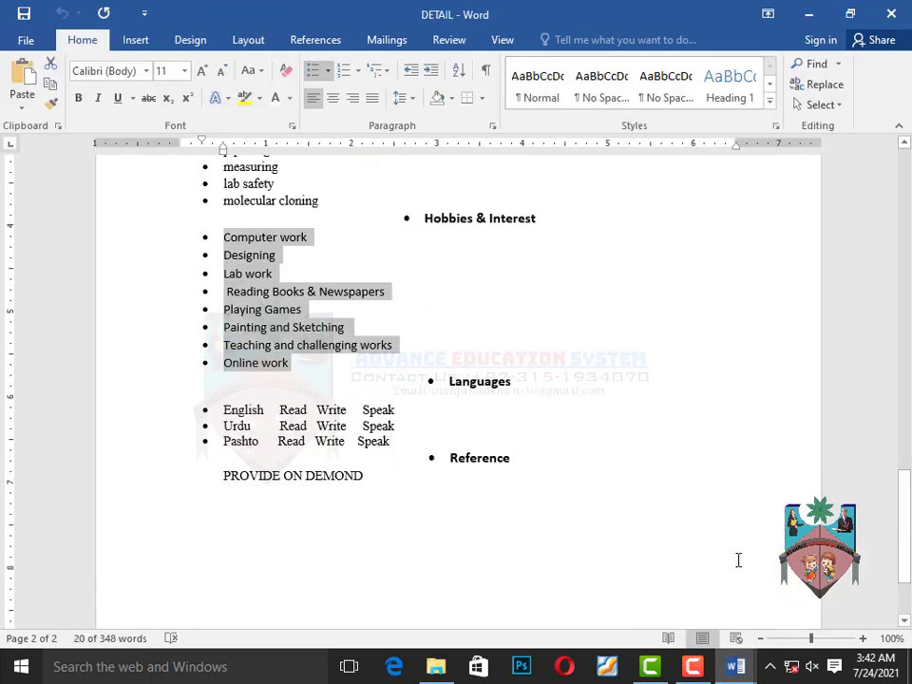
drag(451, 382, 533, 383)
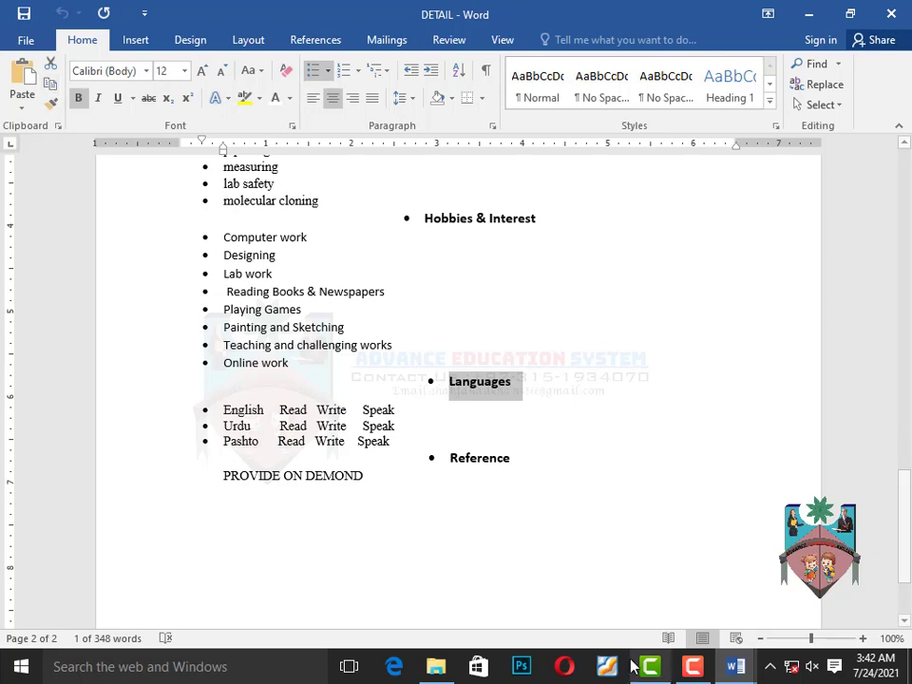
click(735, 667)
click(650, 572)
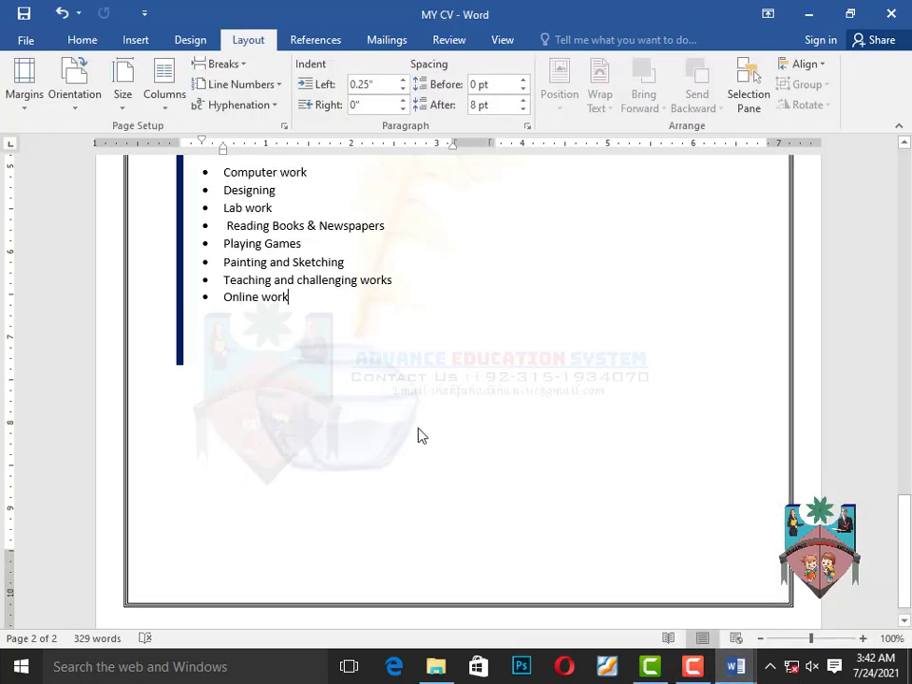
Duplicate the "Hobbies & Interest" shape and place the copy directly below the "Online work" bullet
scroll(301, 336, up, 3)
click(245, 244)
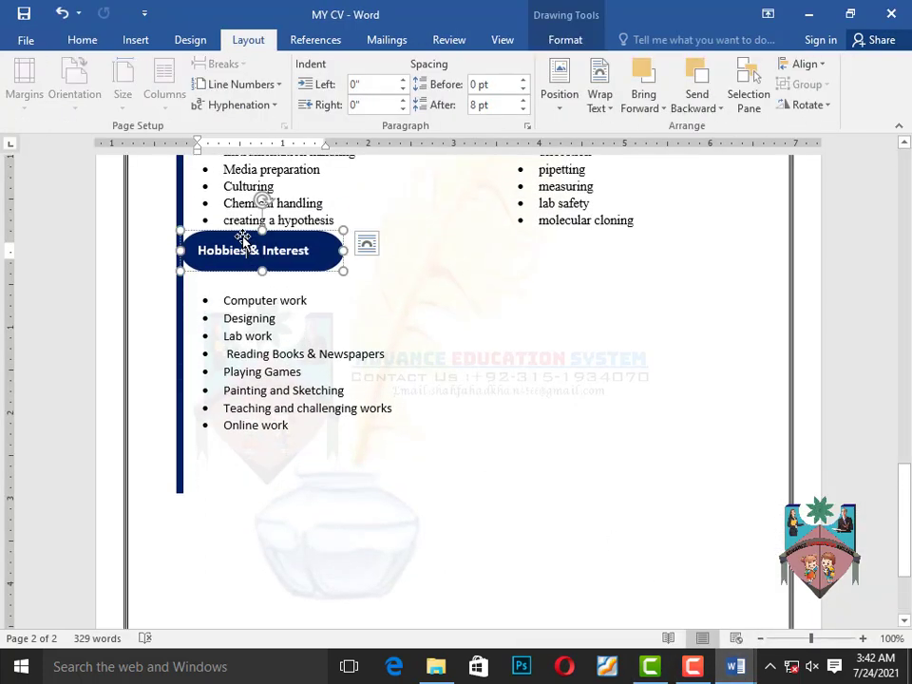
click(79, 43)
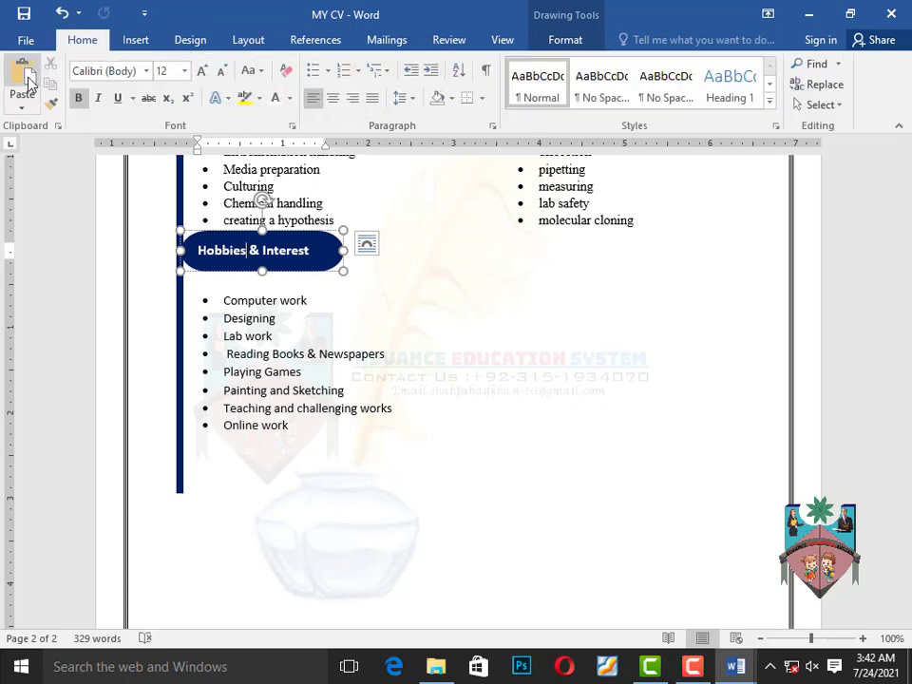
click(216, 236)
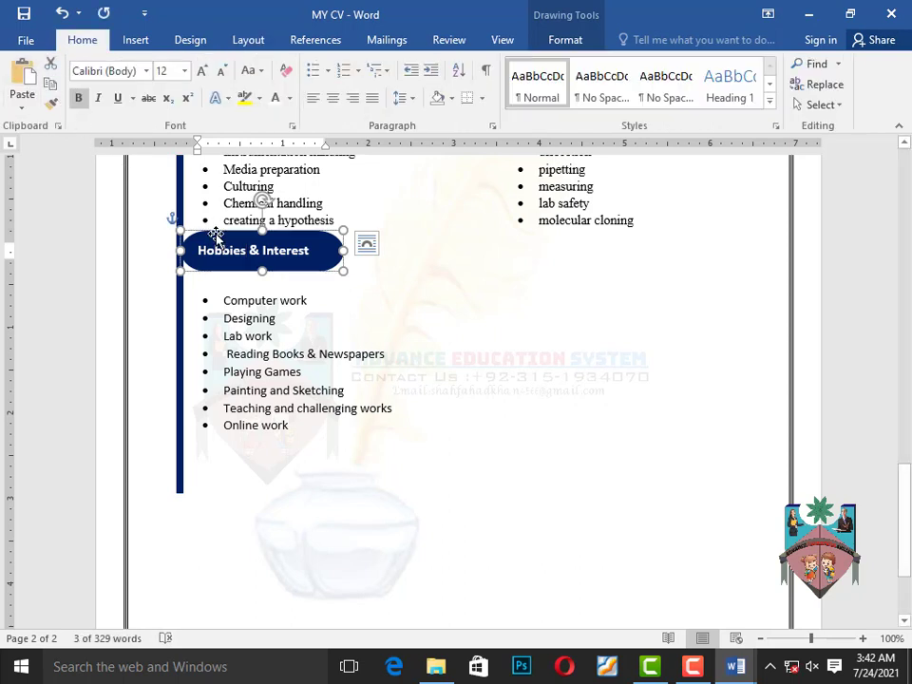
click(21, 76)
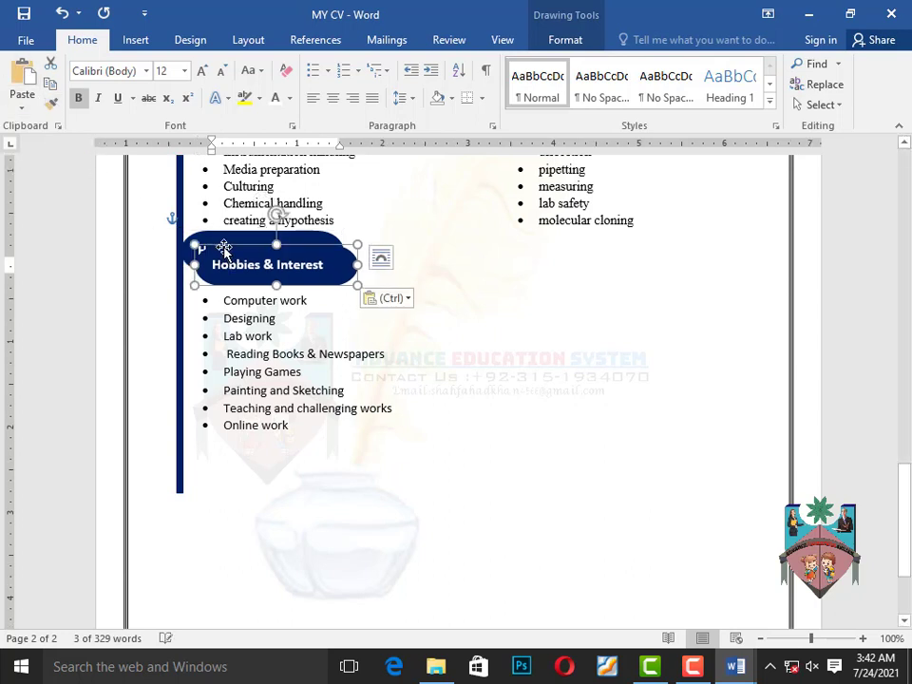
drag(224, 249, 320, 460)
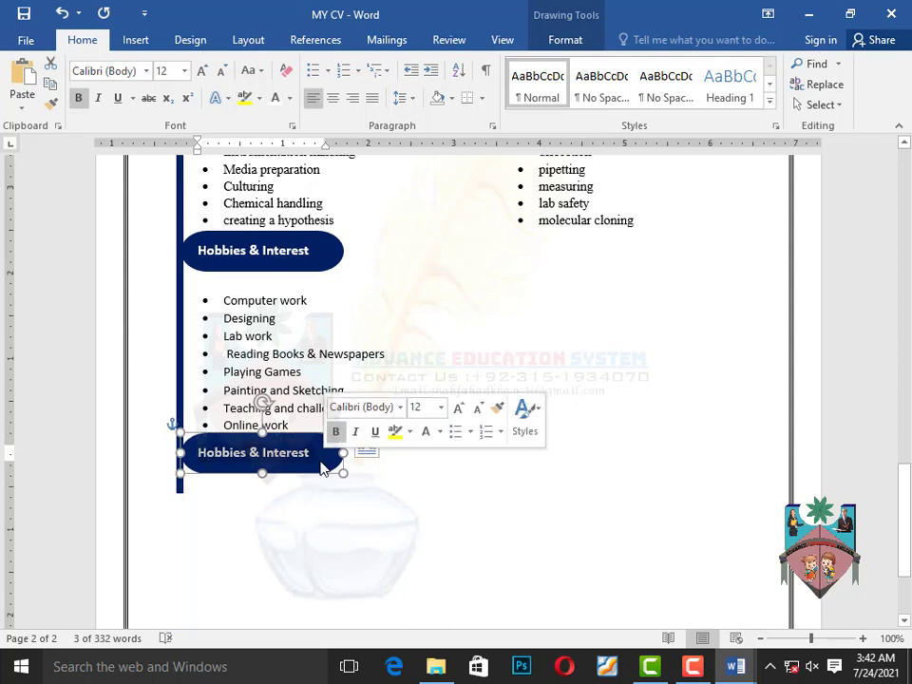
Replace the text in the copied heading shape below the "Online work" bullet with "Languages"
key(Delete)
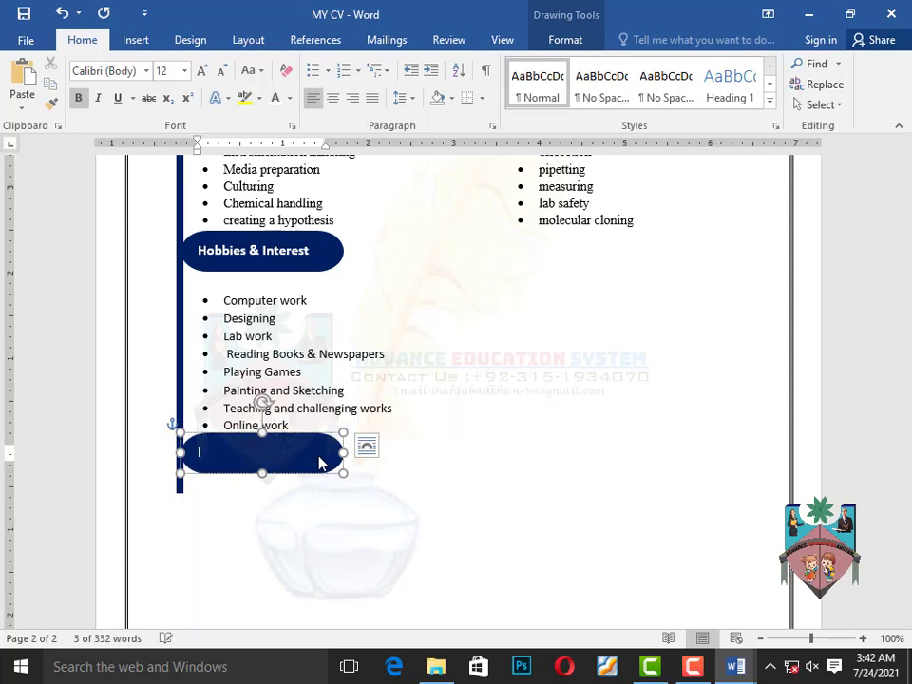
text(Languages)
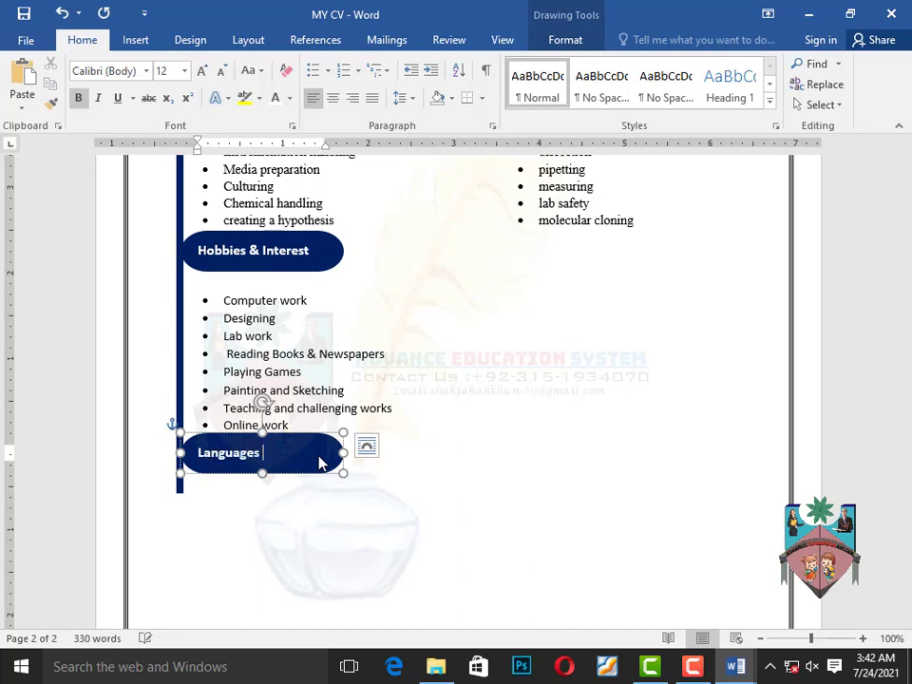
scroll(344, 502, down, 3)
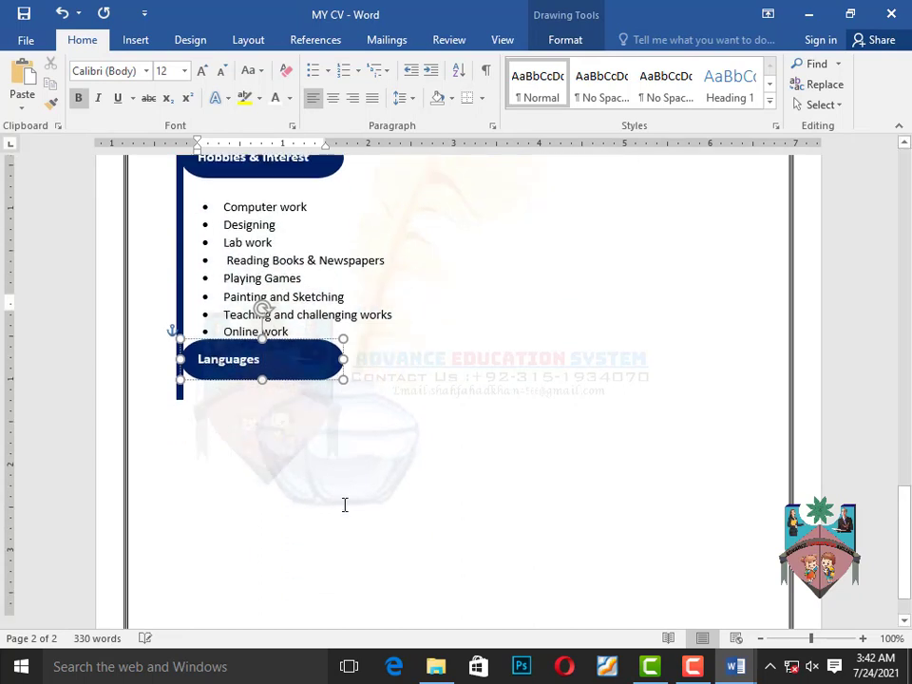
Copy the English, Urdu and Pashto lines from the DETAIL document and return to MY CV
mouse_move(735, 666)
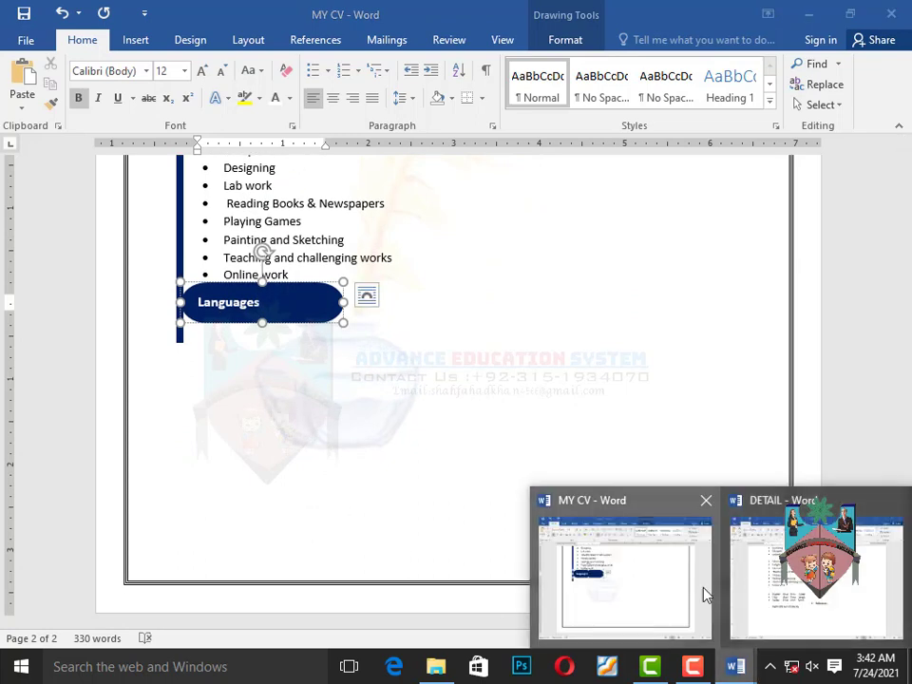
click(746, 584)
drag(223, 408, 395, 443)
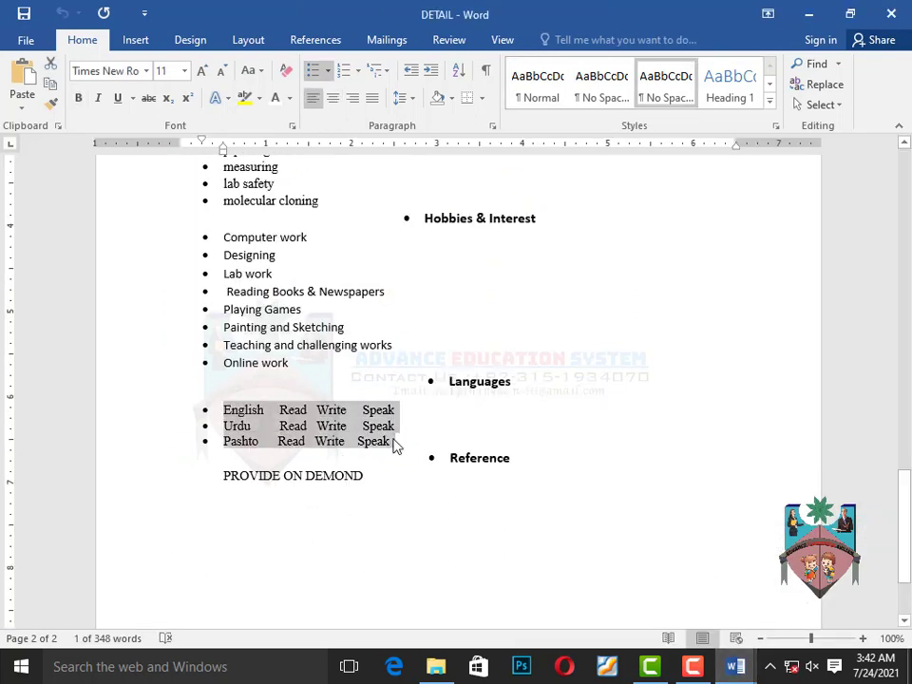
click(49, 84)
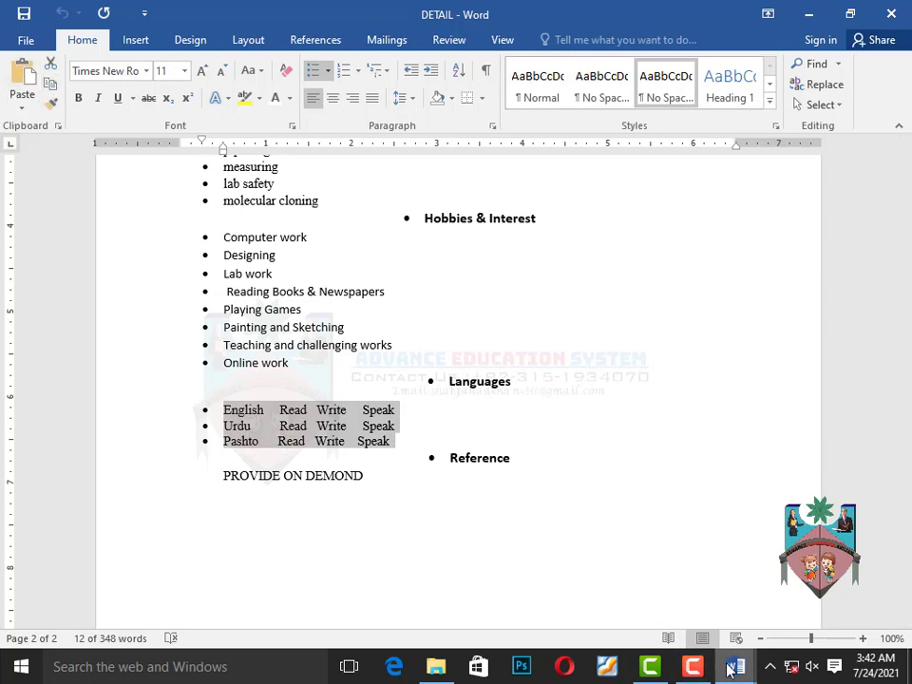
mouse_move(735, 667)
click(672, 607)
click(226, 351)
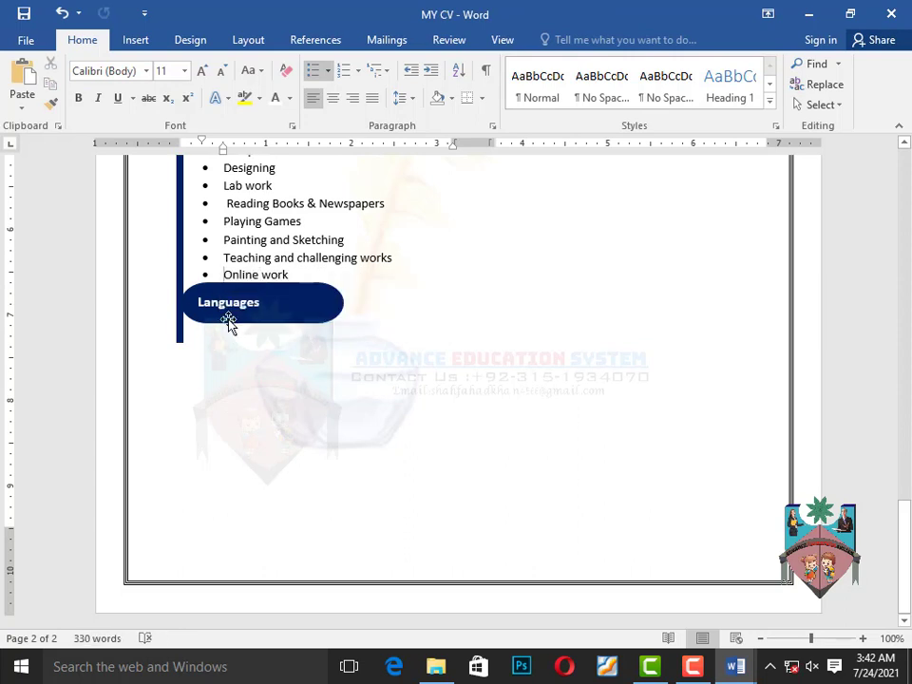
key(Return)
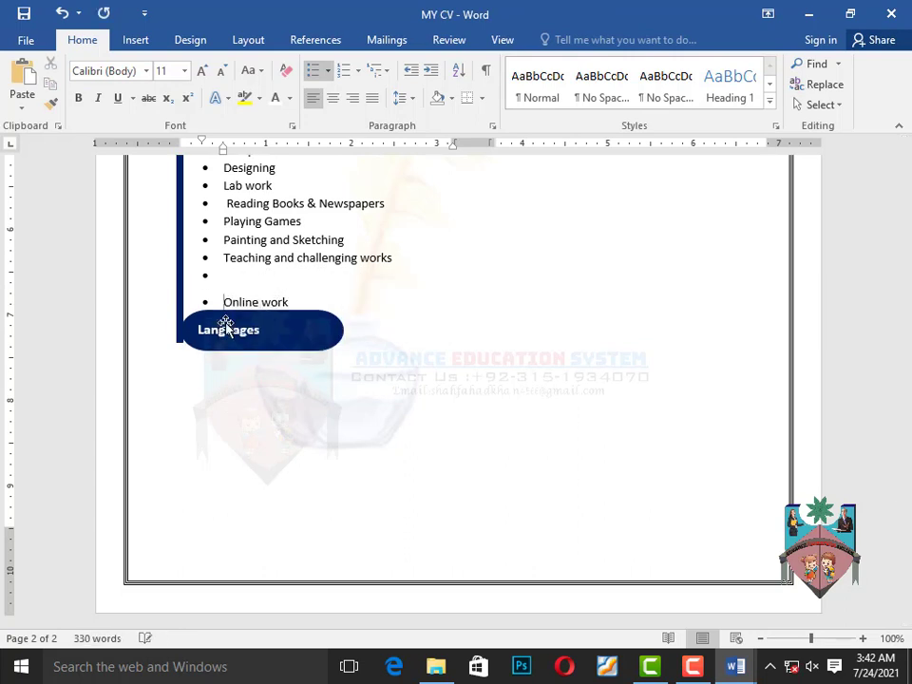
key(BackSpace)
key(BackSpace)
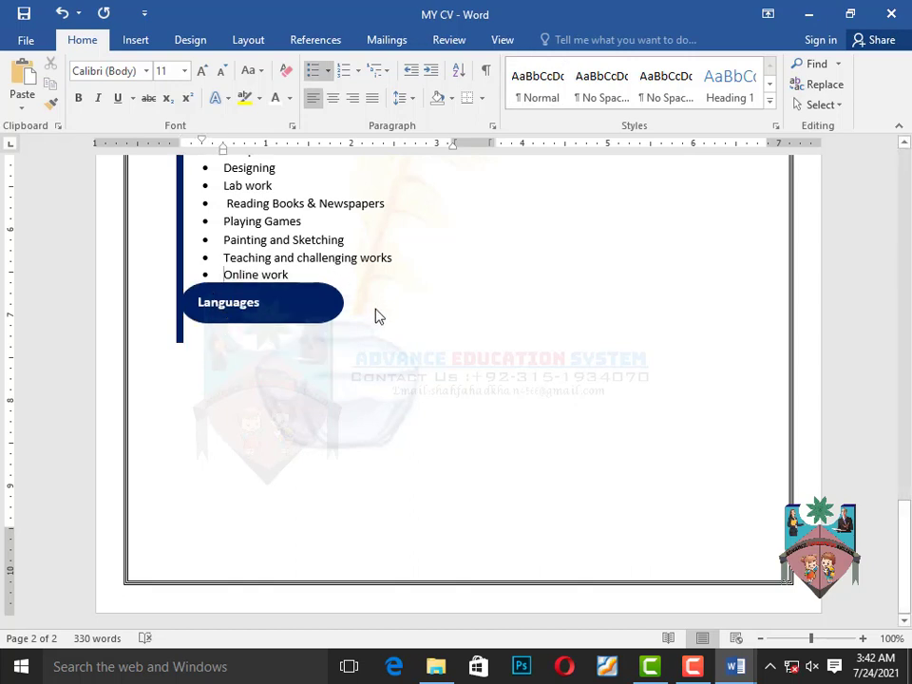
double_click(494, 339)
double_click(238, 353)
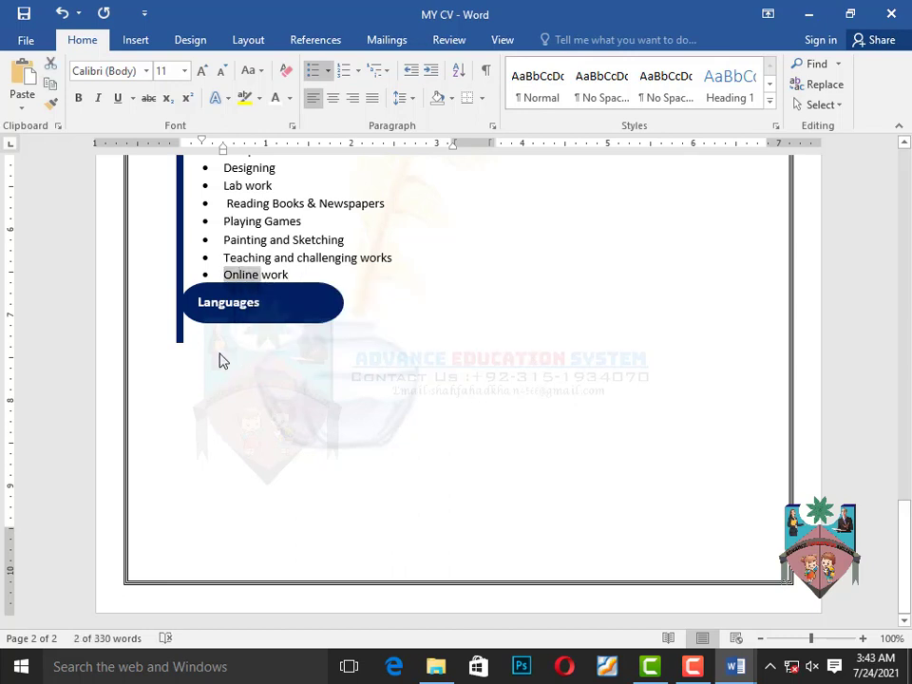
double_click(223, 353)
Paste the copied English, Urdu and Pashto lines as bullets on the empty line below the "Languages" heading
click(225, 354)
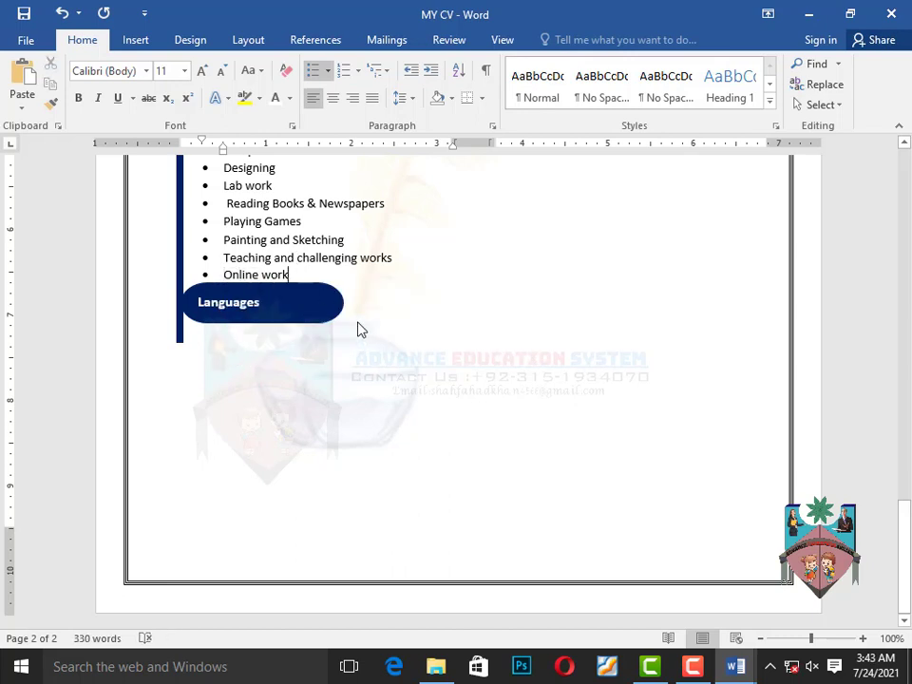
key(Down)
key(Left)
key(Left)
key(Left)
key(Left)
key(Left)
key(Left)
key(Left)
key(Left)
key(Left)
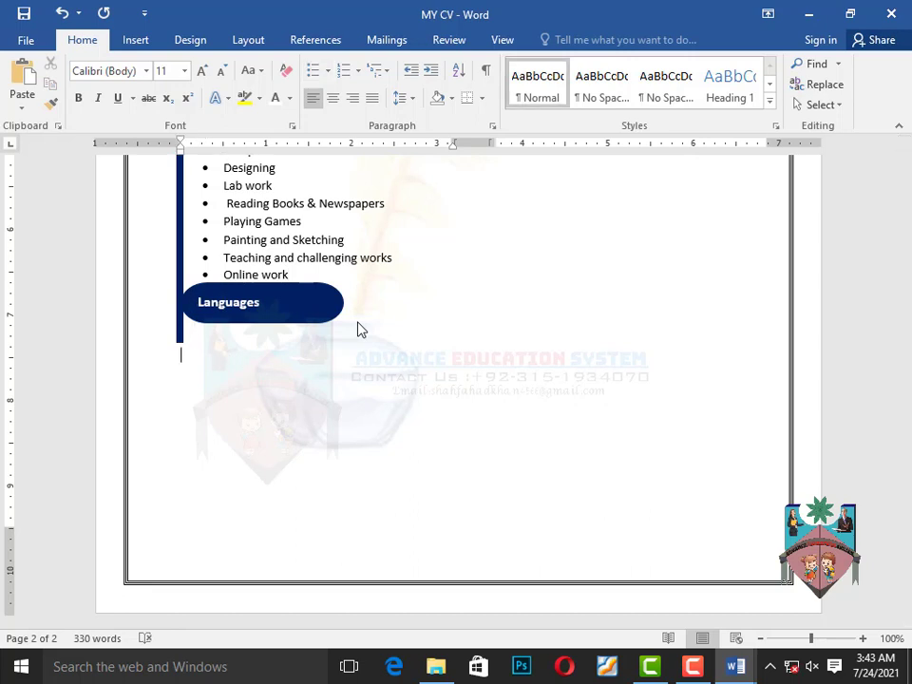
click(313, 71)
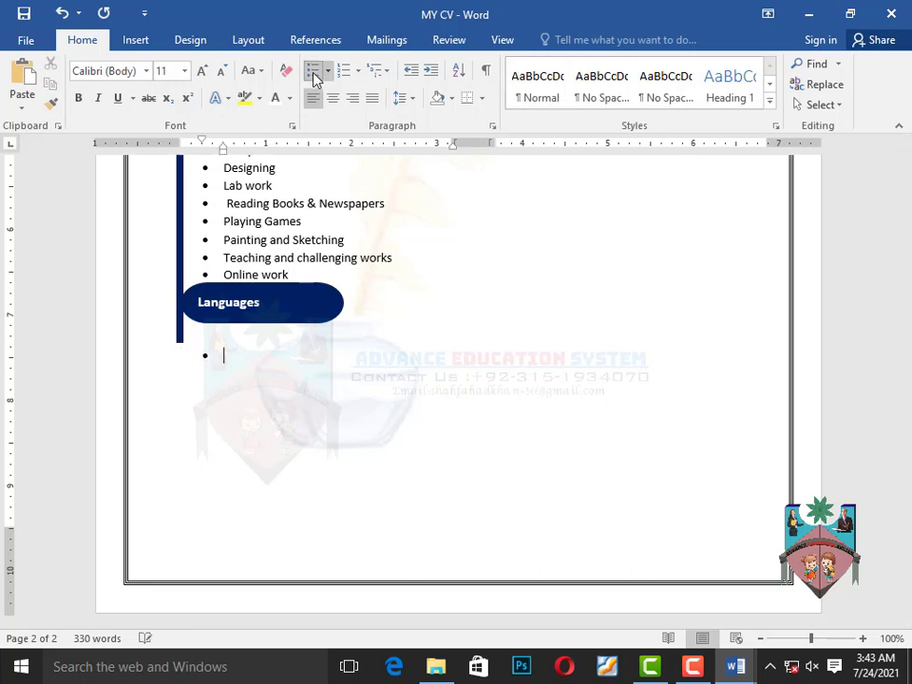
key(ctrl+v)
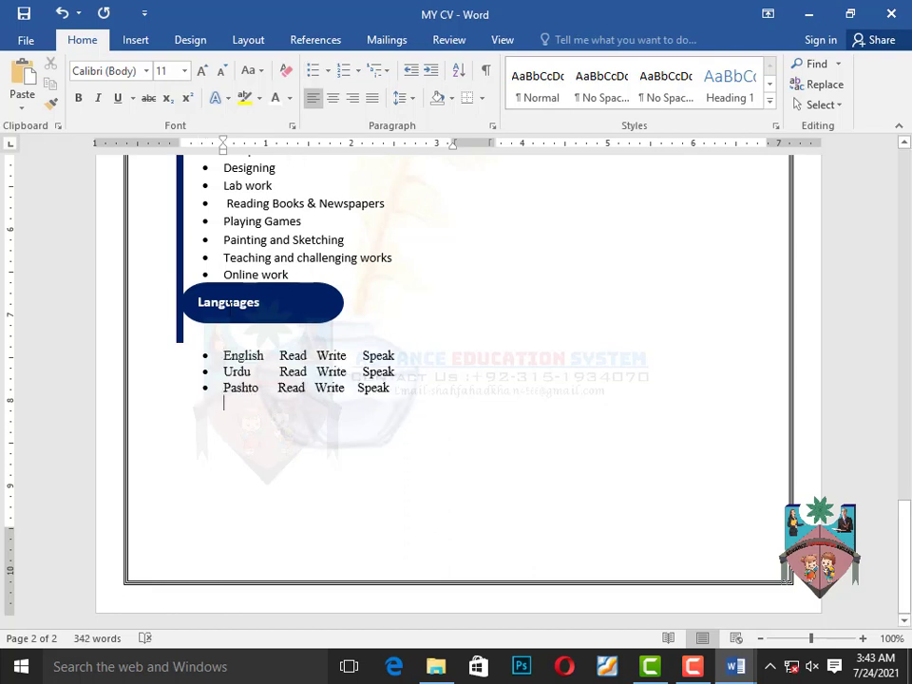
Extend the vertical blue bar downward past the Pashto bullet
click(178, 340)
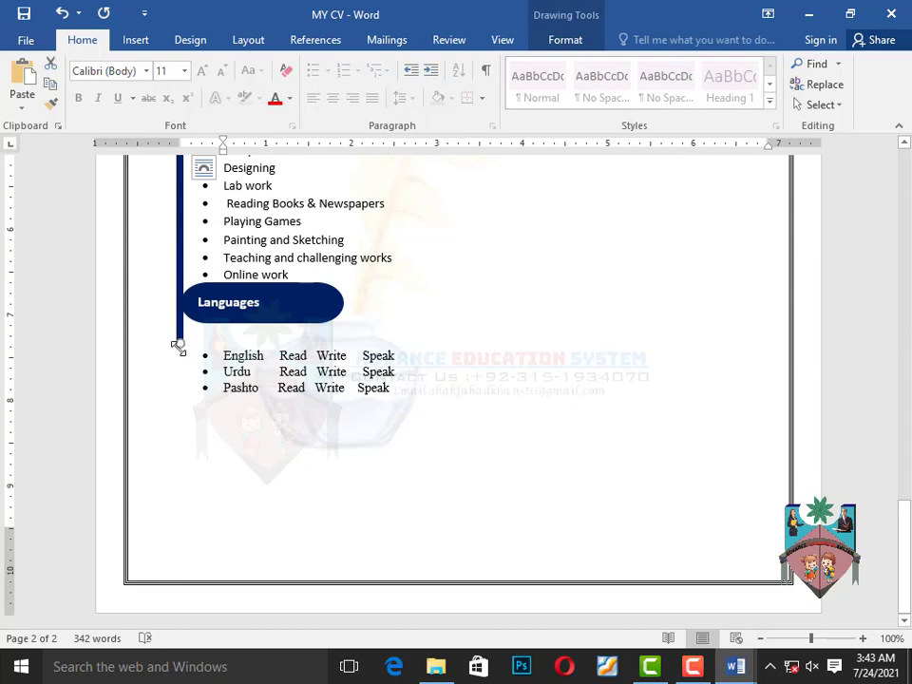
drag(181, 344, 183, 428)
scroll(214, 379, down, 7)
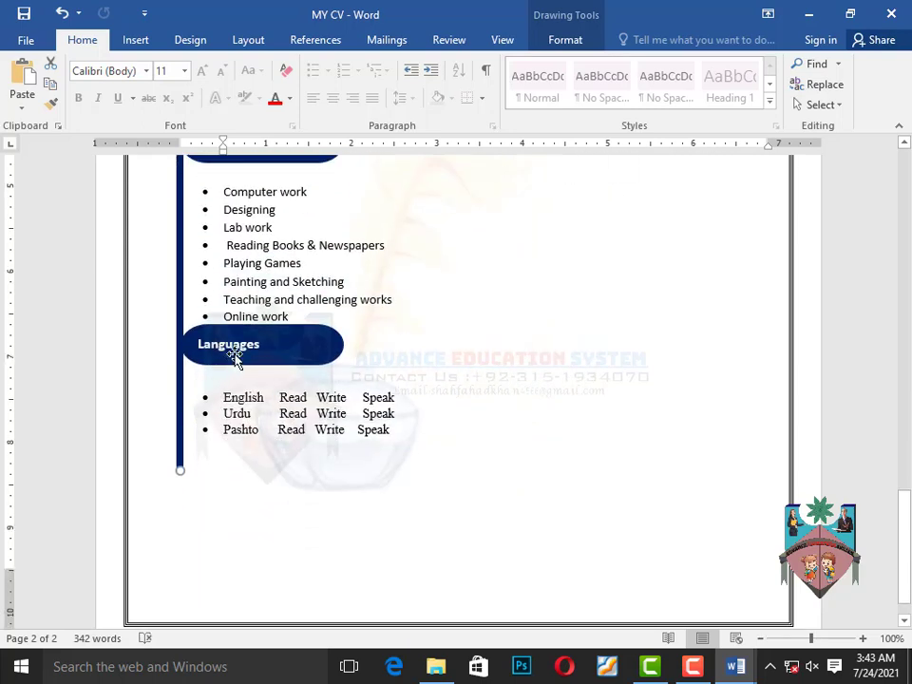
Duplicate the "Languages" heading shape and place the copy directly below the Pashto bullet, aligned with the blue bar
click(234, 355)
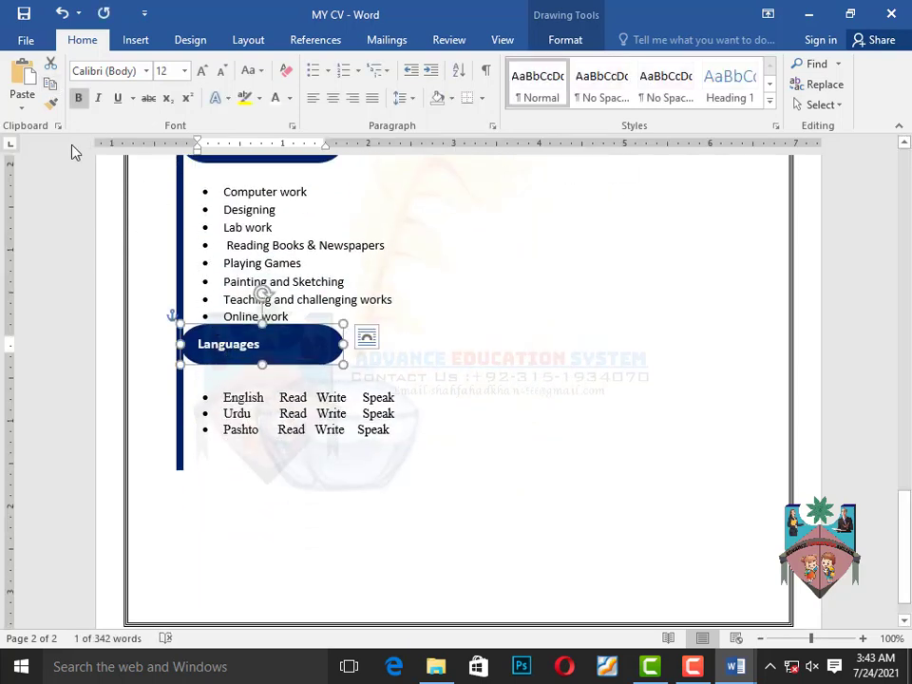
click(50, 84)
click(22, 85)
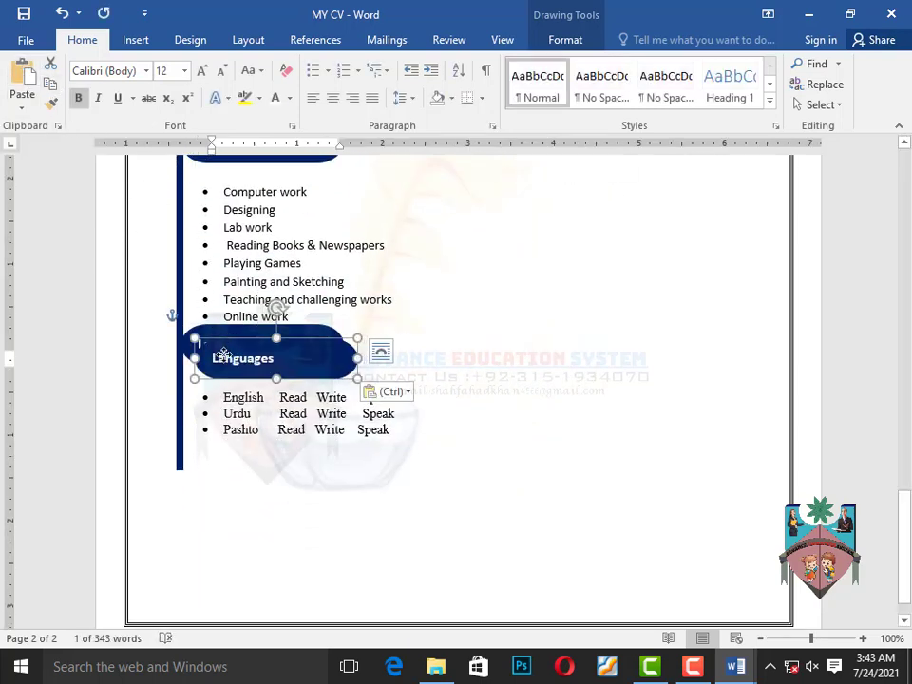
drag(223, 354, 202, 450)
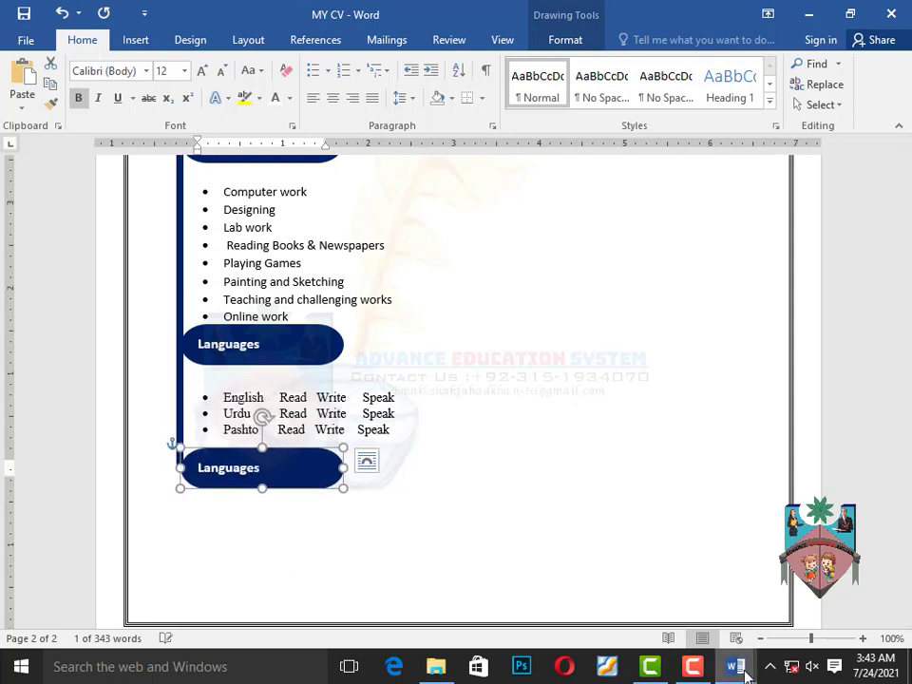
Copy the "Reference" heading text from the DETAIL document and return to MY CV
mouse_move(735, 666)
click(799, 606)
drag(452, 460, 565, 459)
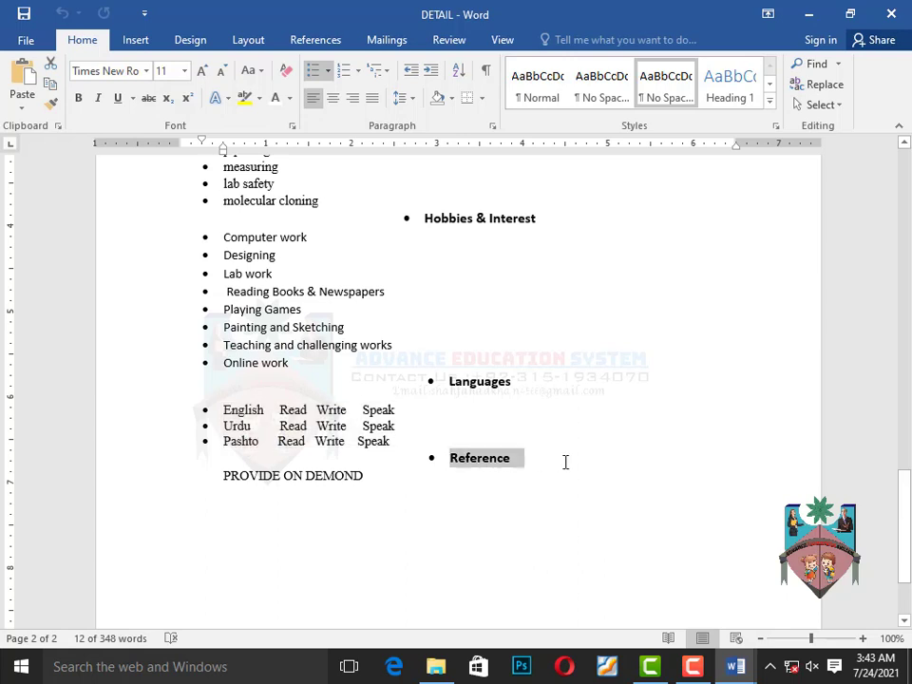
click(49, 92)
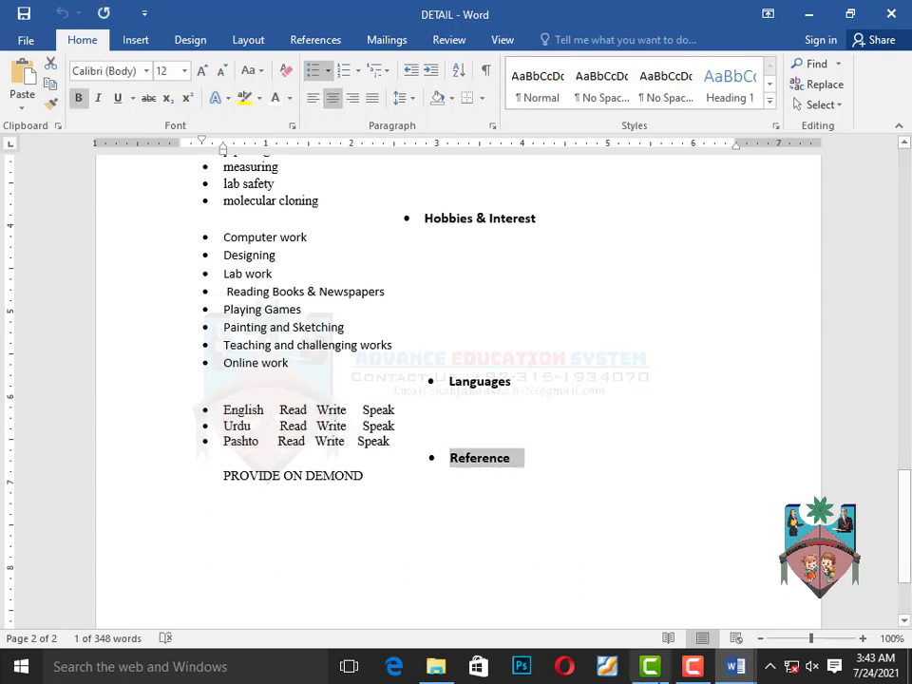
mouse_move(735, 666)
click(634, 620)
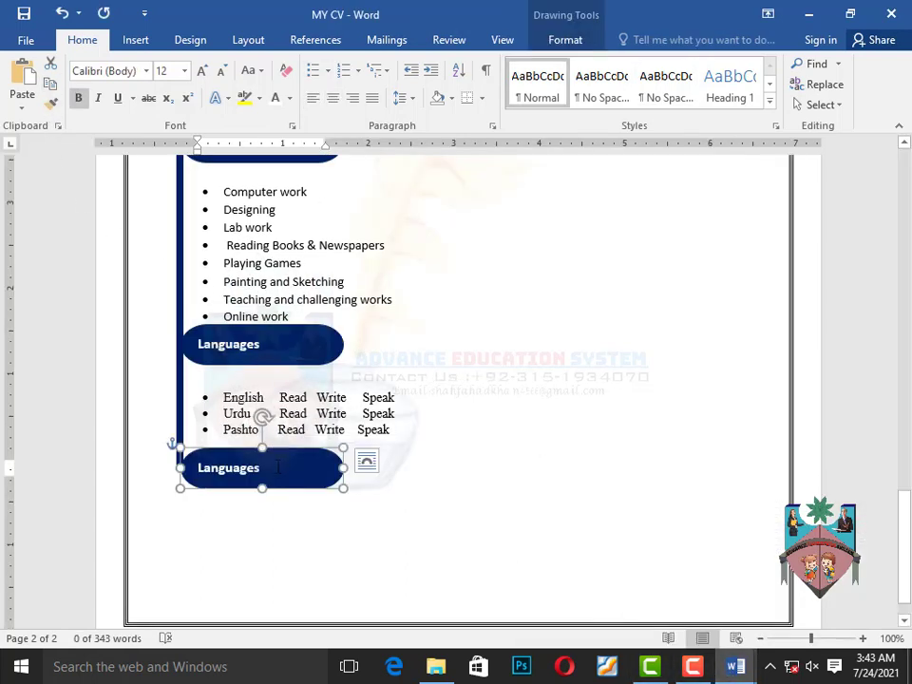
Replace the text of the lowest heading shape with the copied "Reference" without its bullet, and narrow the shape to fit
drag(261, 468, 193, 467)
click(28, 81)
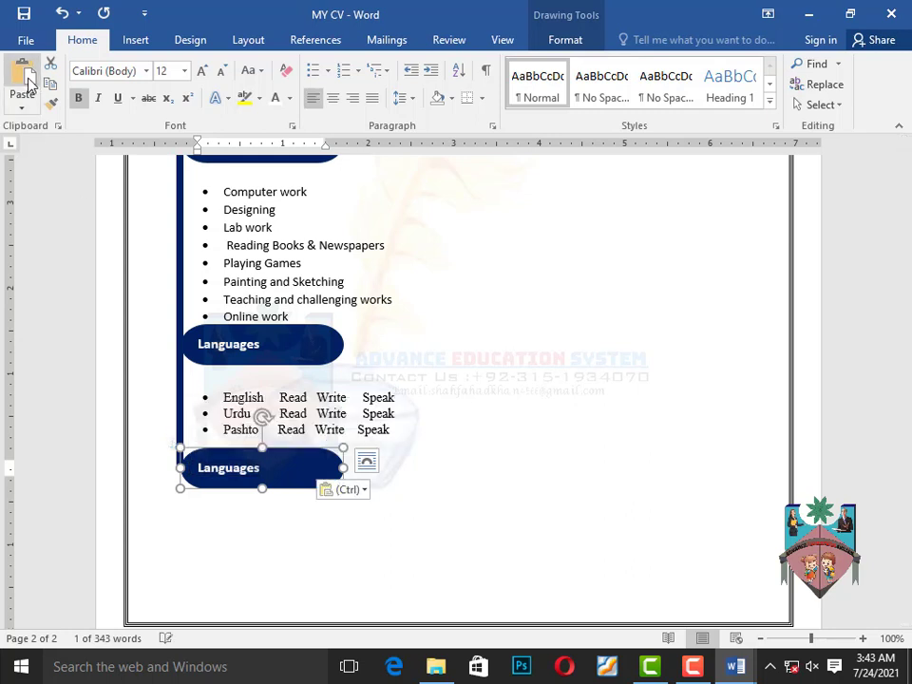
click(255, 469)
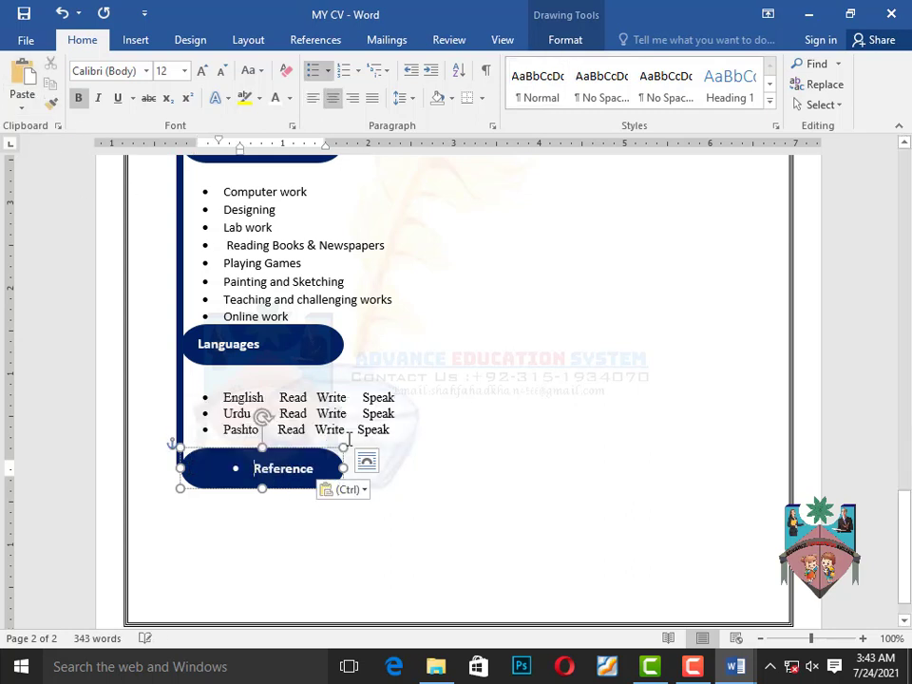
key(BackSpace)
key(BackSpace)
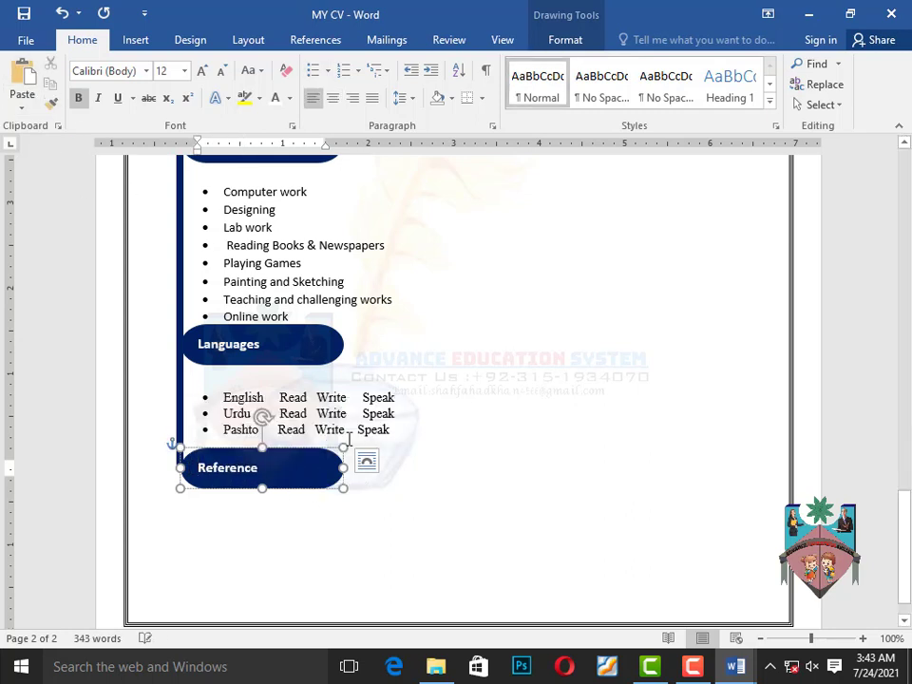
drag(343, 468, 287, 468)
click(366, 508)
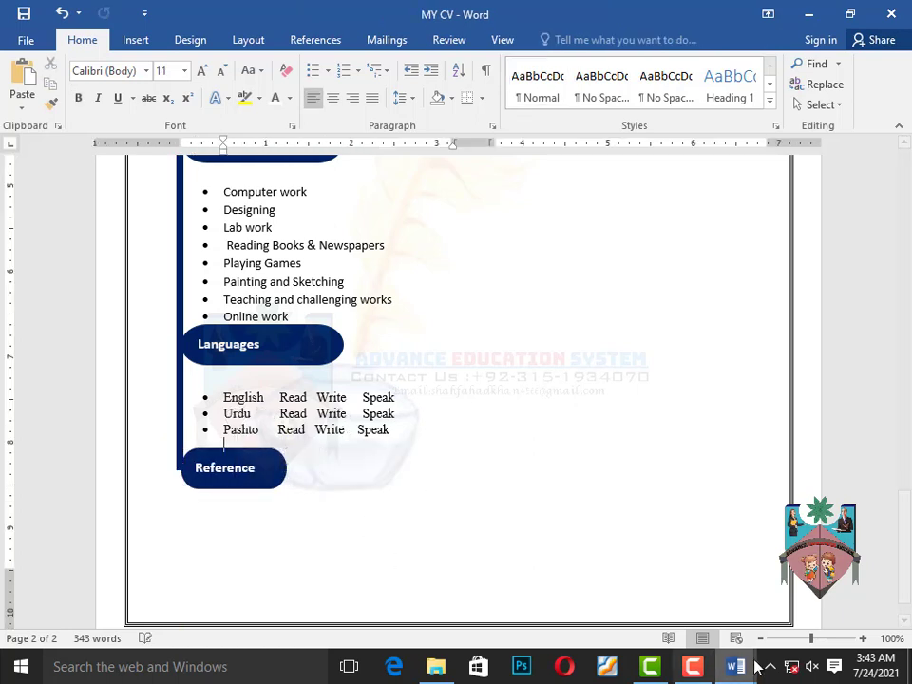
Copy the "PROVIDE ON DEMOND" line from the DETAIL document and return to MY CV
click(740, 671)
click(798, 594)
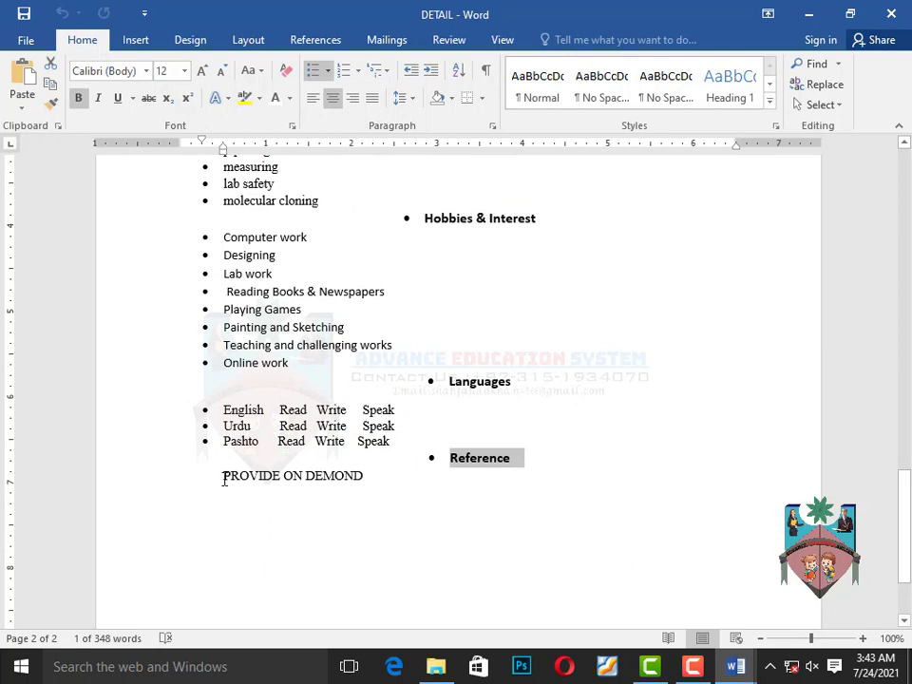
drag(224, 480, 369, 476)
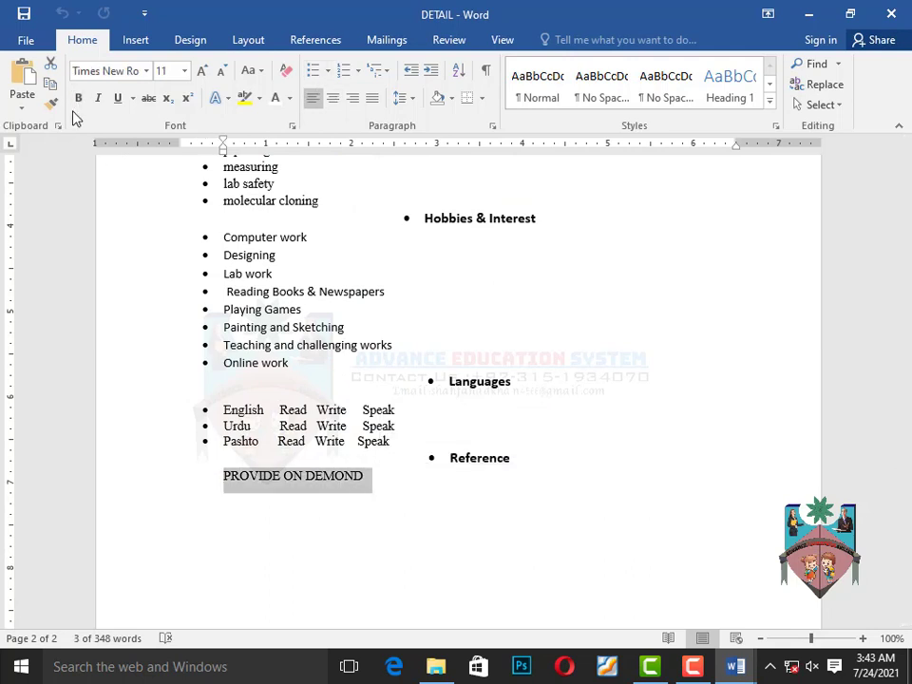
click(51, 85)
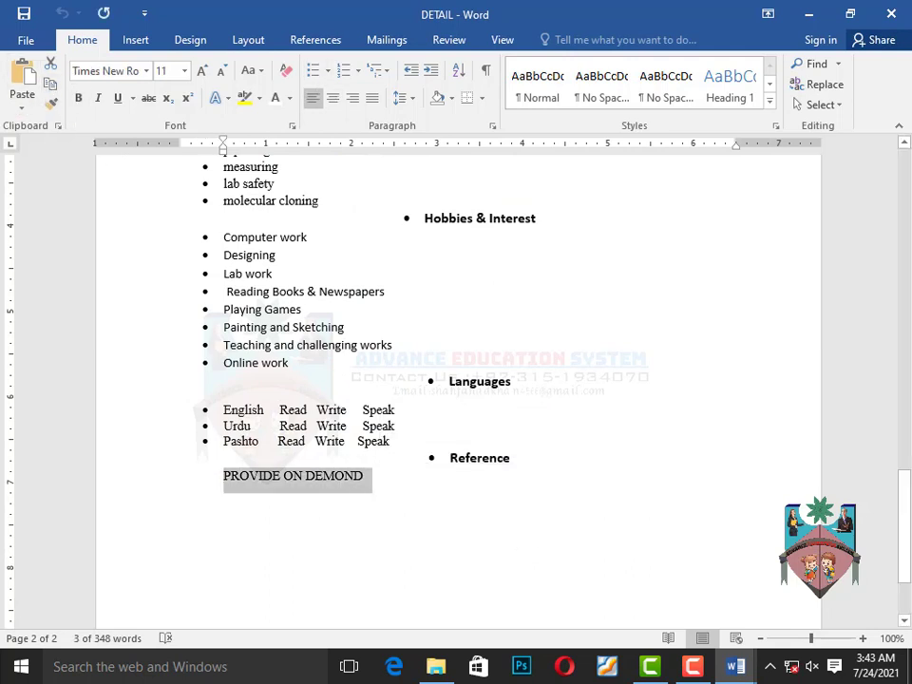
click(735, 668)
click(638, 609)
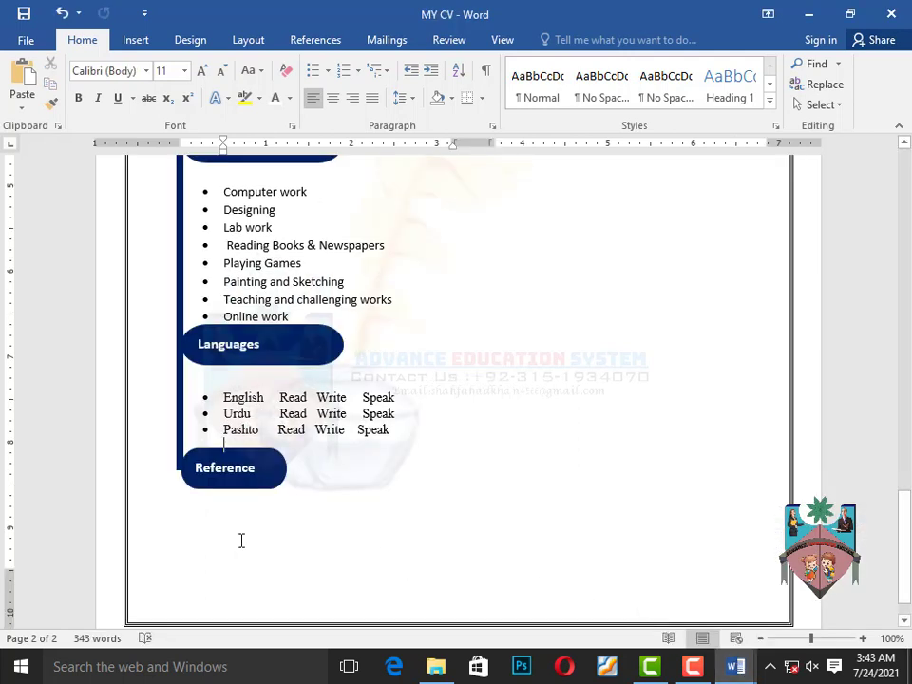
Add the line "Will be provided on demand" below the "Reference" heading, using the spelling suggestion for the last word
double_click(227, 524)
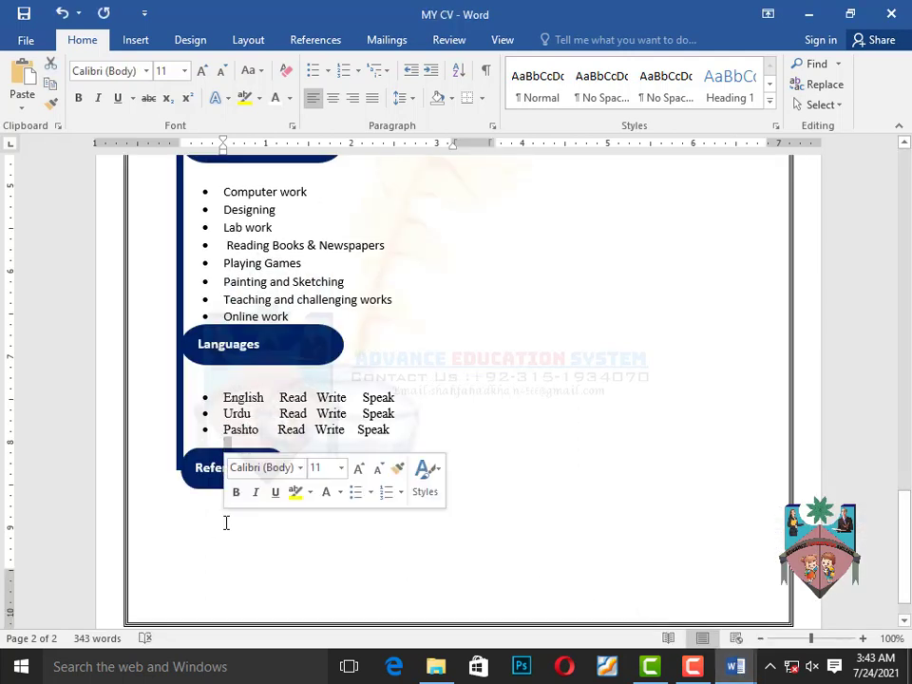
key(Return)
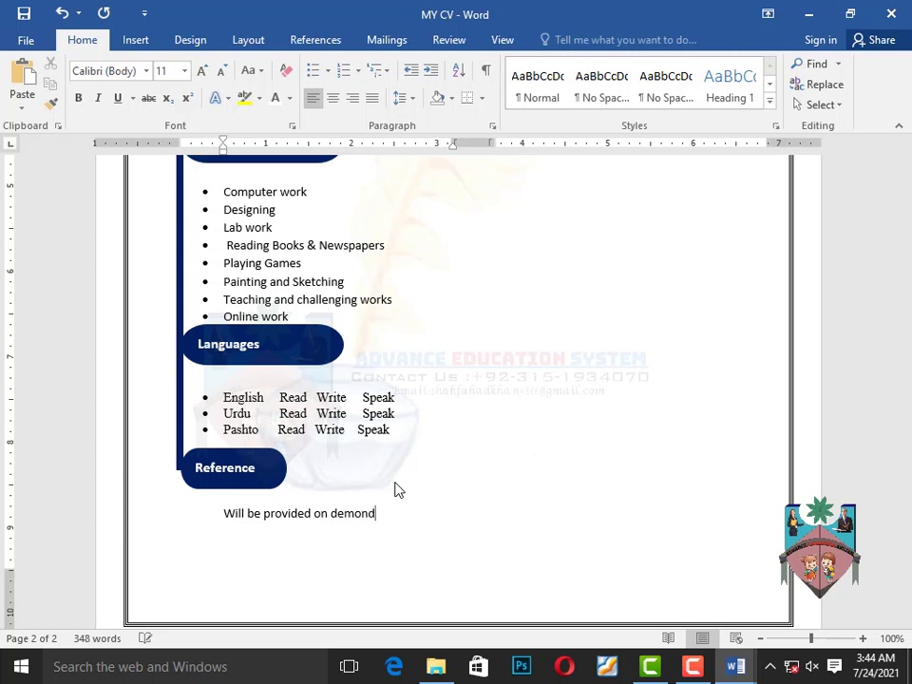
right_click(367, 514)
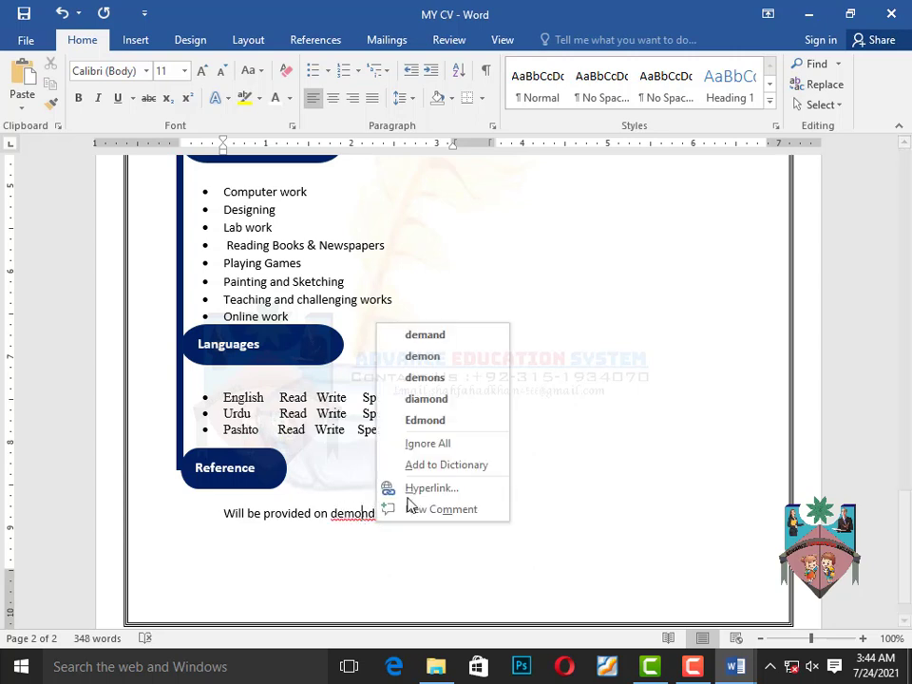
click(418, 333)
scroll(443, 463, up, 15)
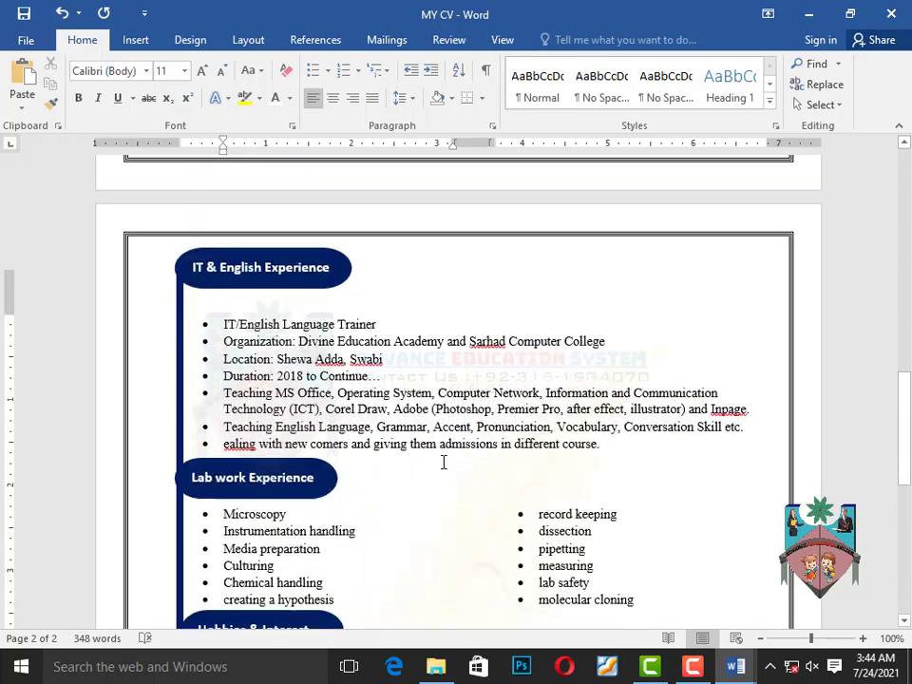
scroll(444, 469, up, 10)
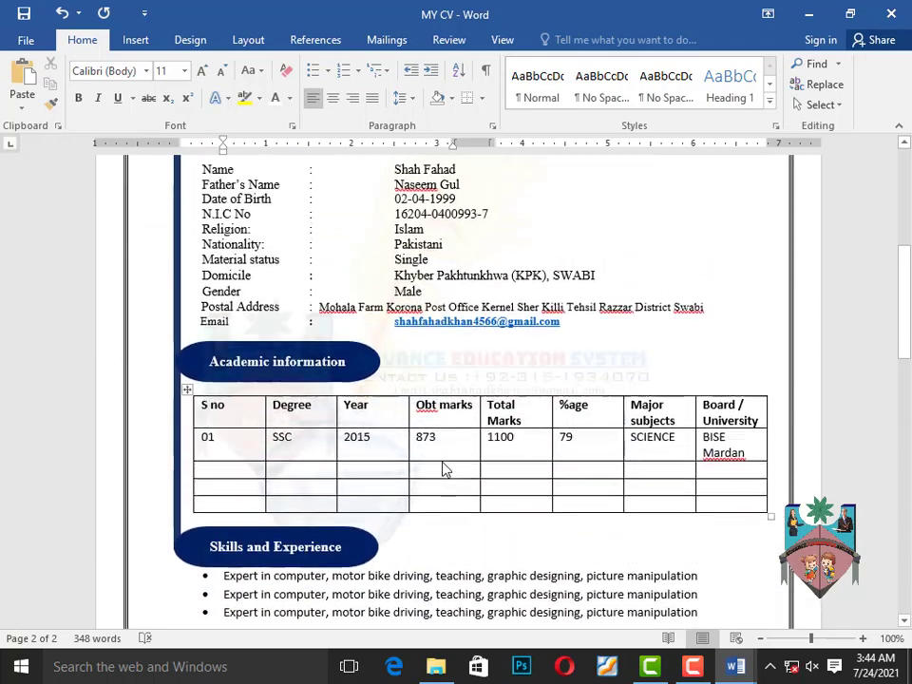
Save the finished MY CV document under its existing name
scroll(444, 464, up, 3)
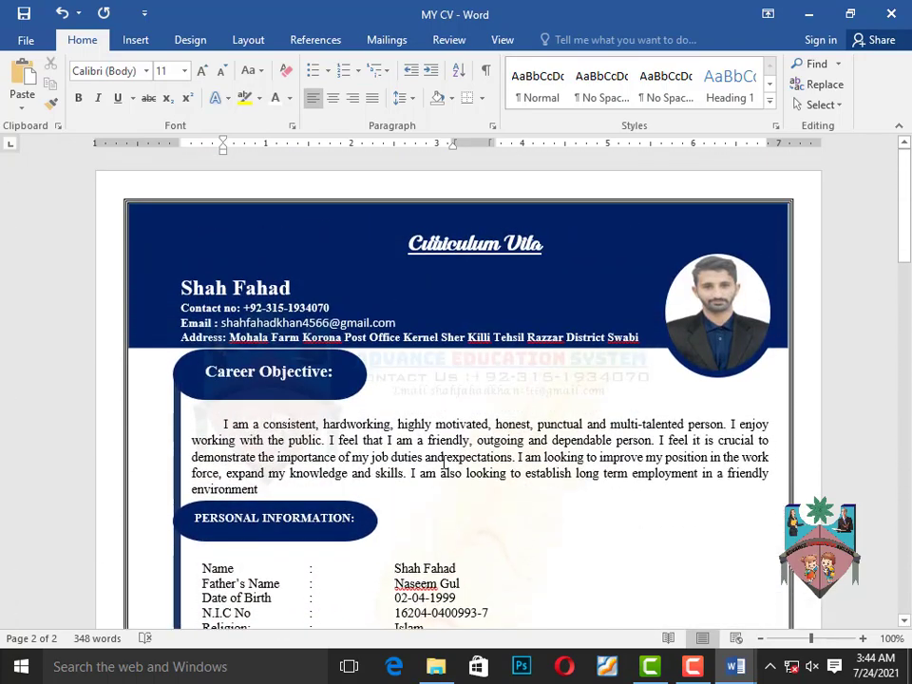
click(27, 42)
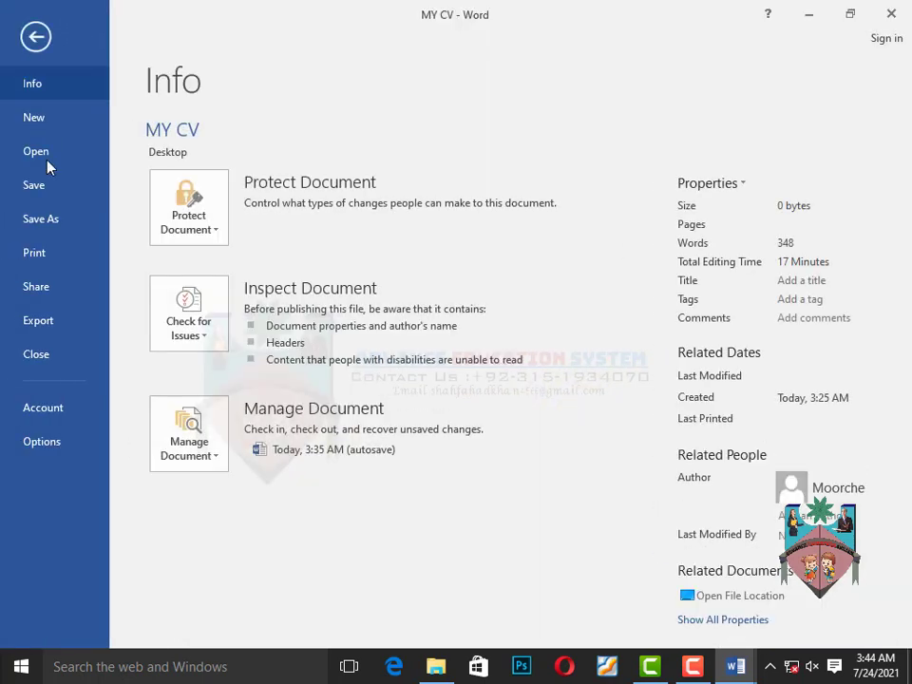
click(42, 193)
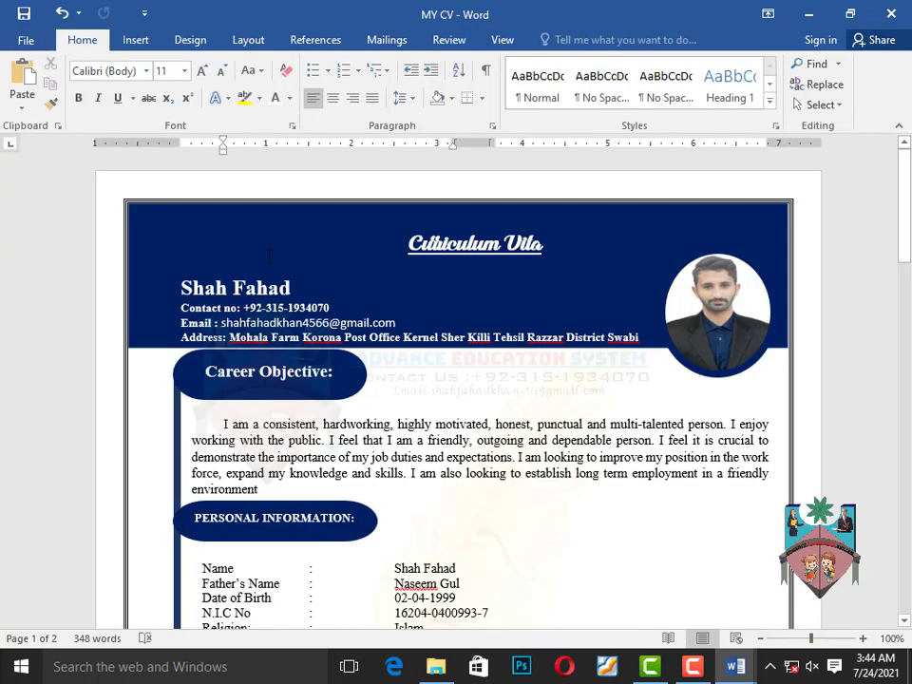
Save a copy of the CV to the Desktop in PDF format with the file name MY CV
click(27, 42)
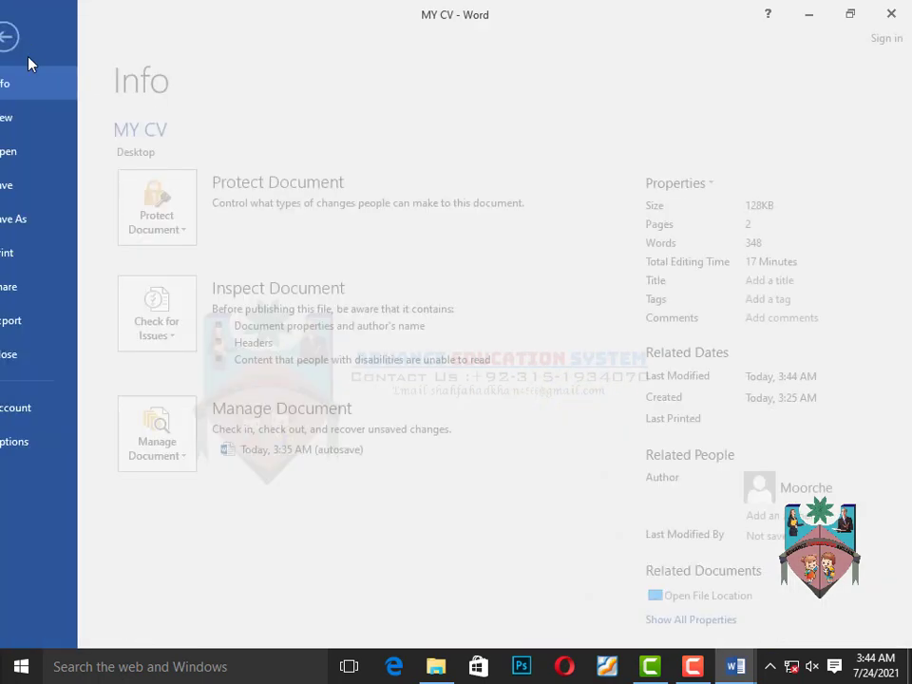
click(59, 217)
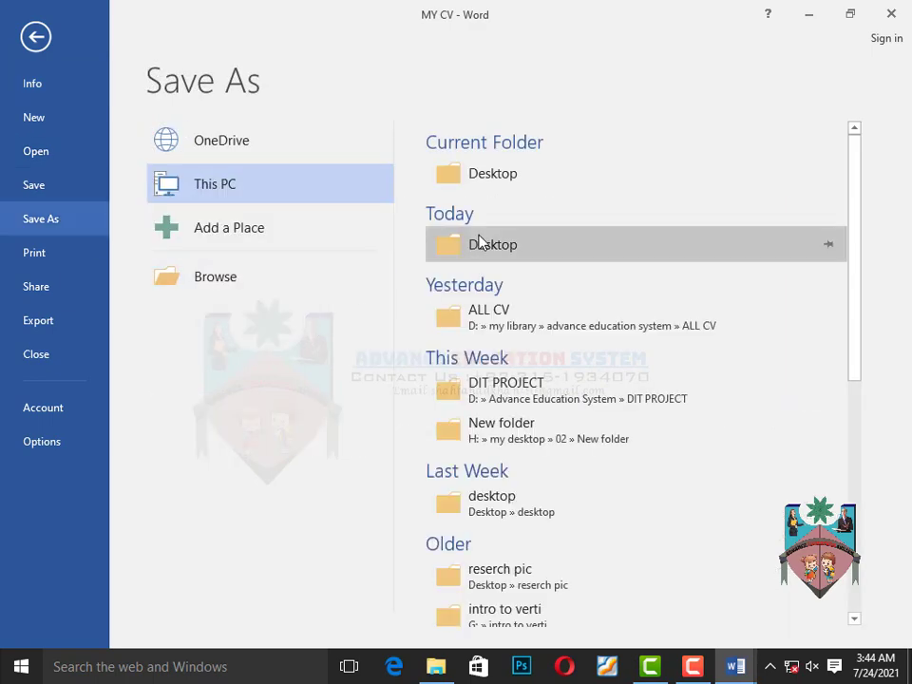
click(478, 245)
click(199, 327)
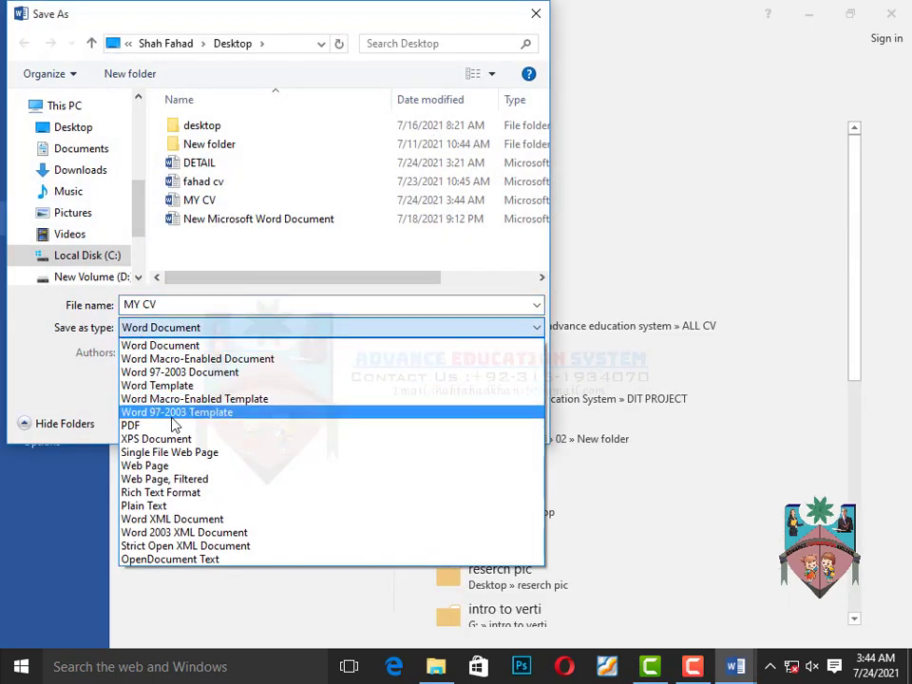
click(152, 425)
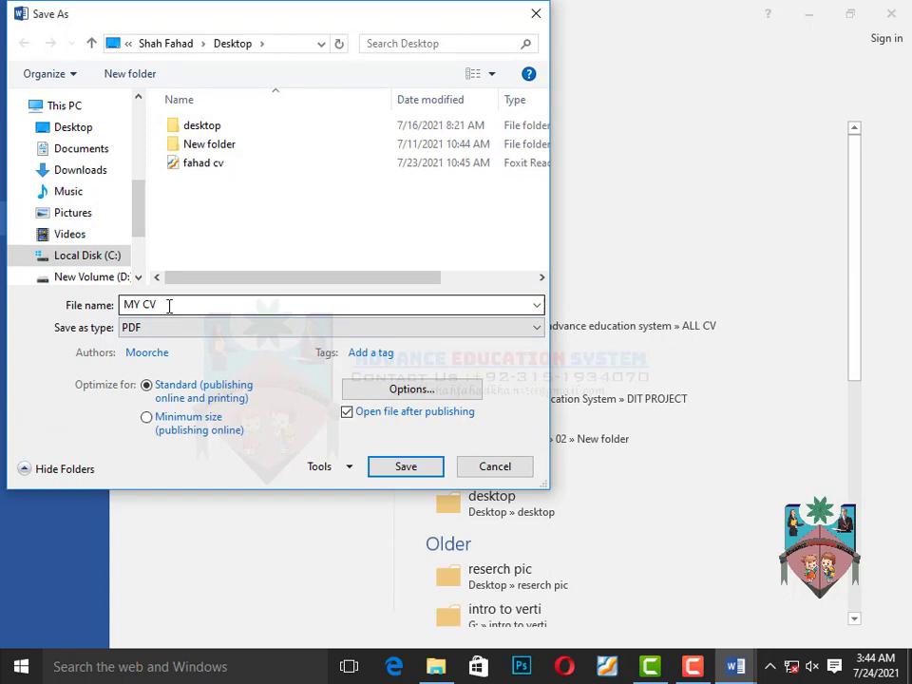
click(405, 466)
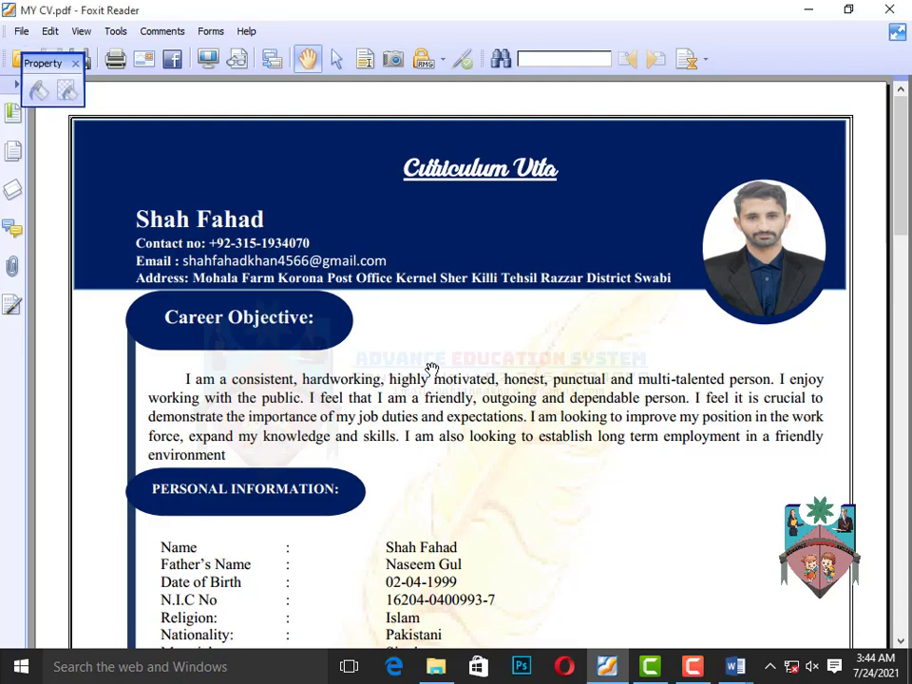
Review the exported MY CV PDF through to its Reference section and close the PDF reader
scroll(431, 367, down, 5)
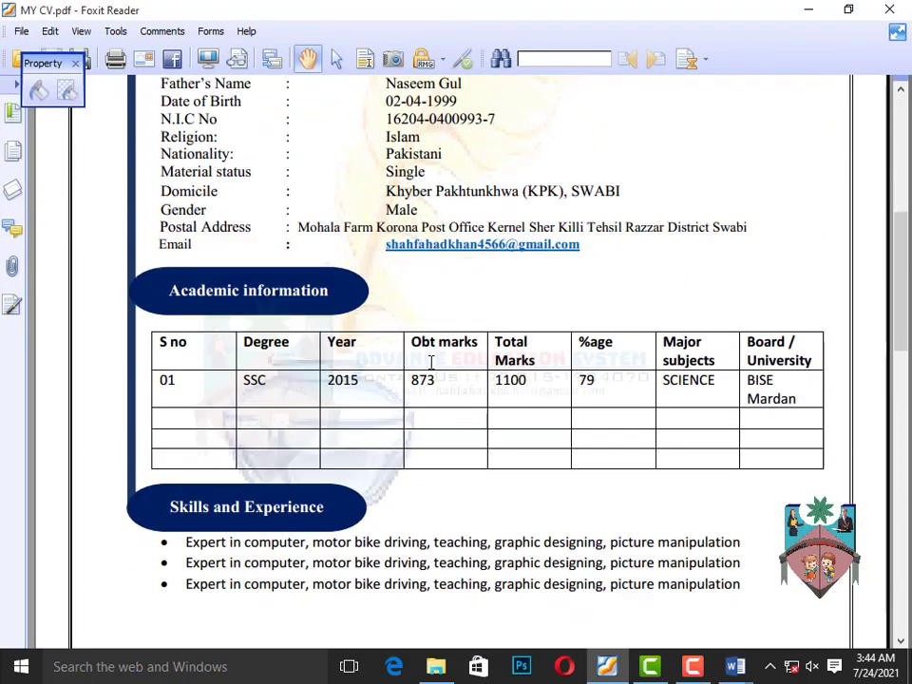
scroll(431, 362, down, 10)
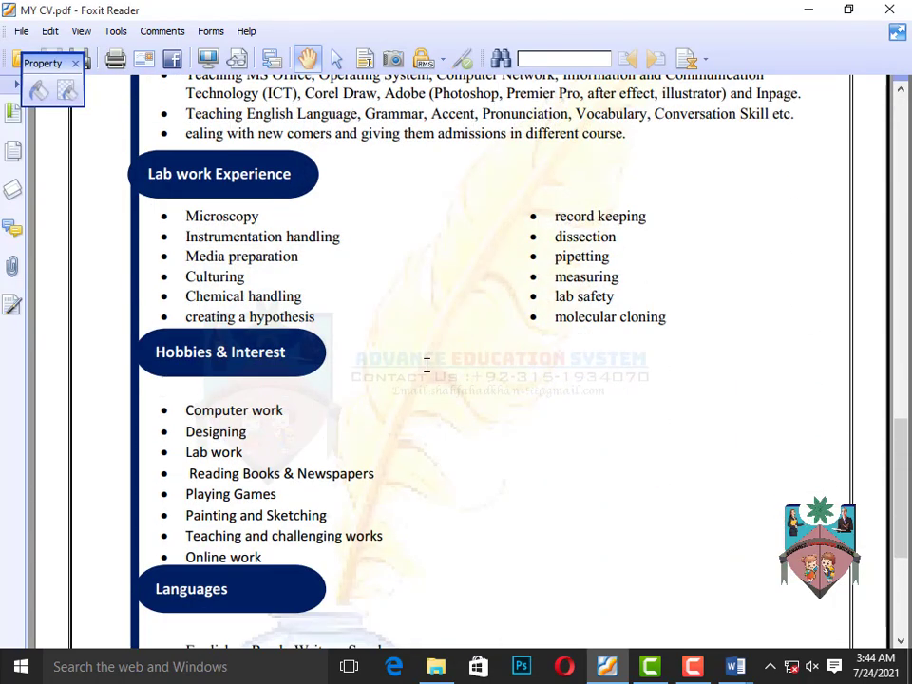
scroll(426, 367, down, 5)
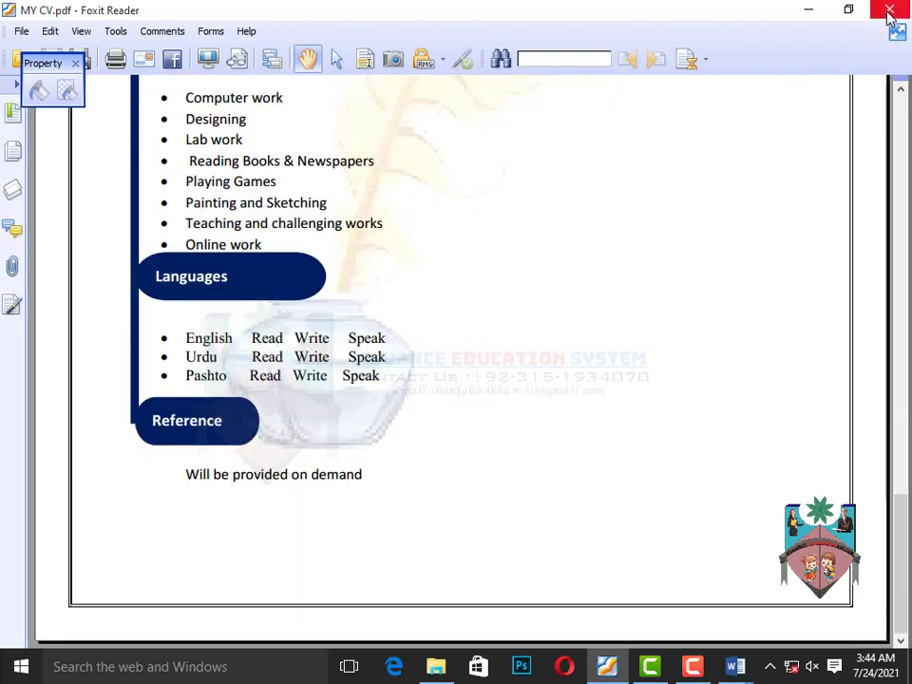
click(890, 13)
Close the MY CV and DETAIL documents and move the MY CV PDF icon on the desktop beneath the download image
click(891, 14)
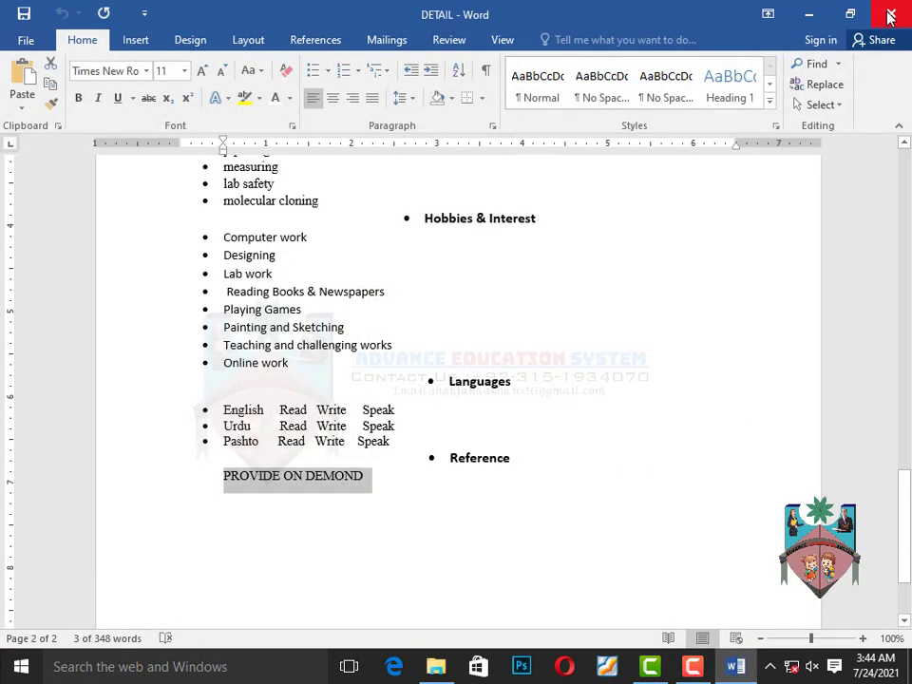
click(890, 13)
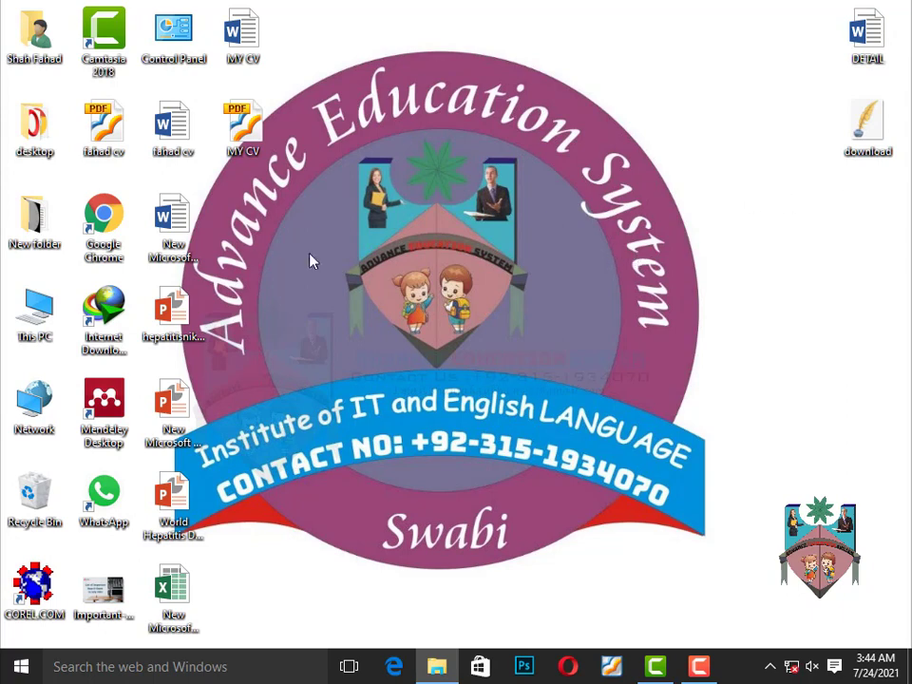
drag(240, 143, 855, 233)
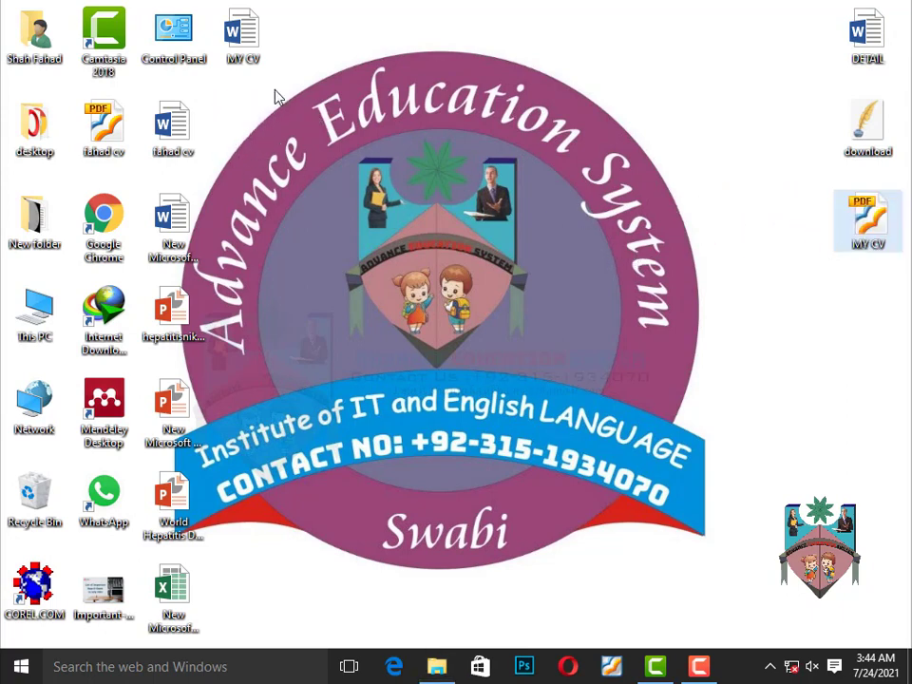